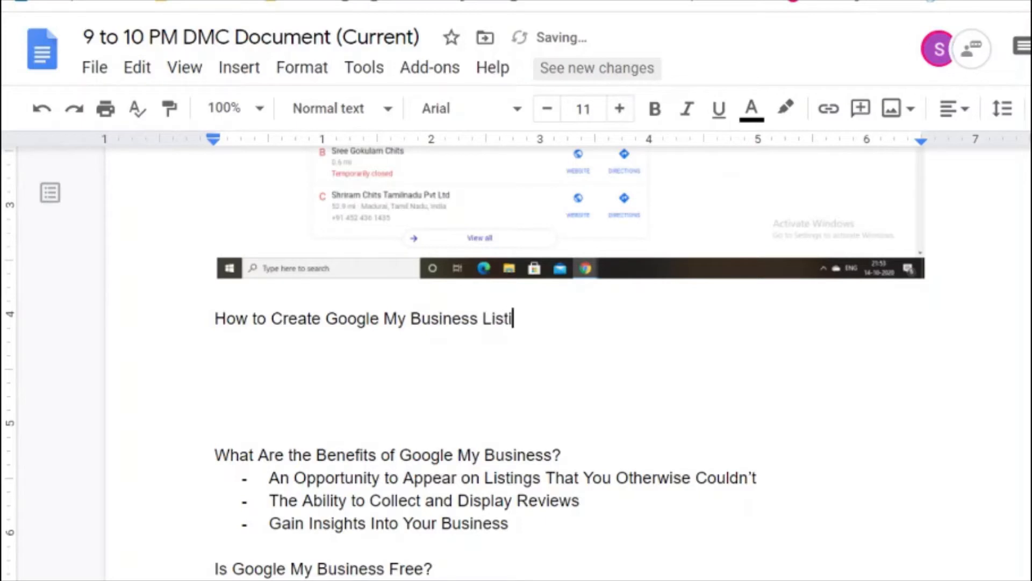
# Step: Make 'How to Create Google My Business Listing' a bold, underlined, centred Title with a new line below
pyautogui.hotkey('shift', 'Home')
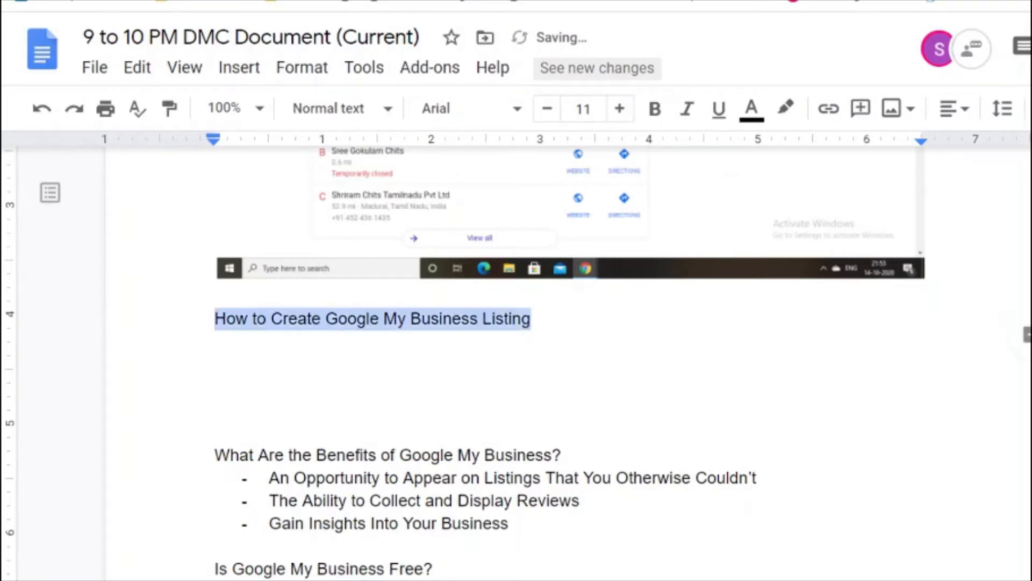
pyautogui.hotkey('ctrl', 'b')
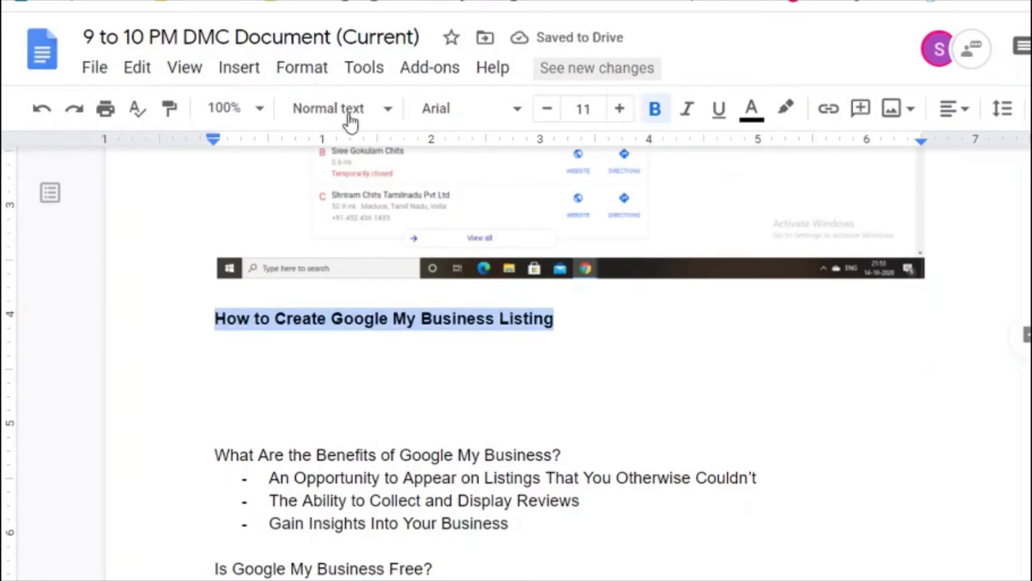
pyautogui.click(387, 111)
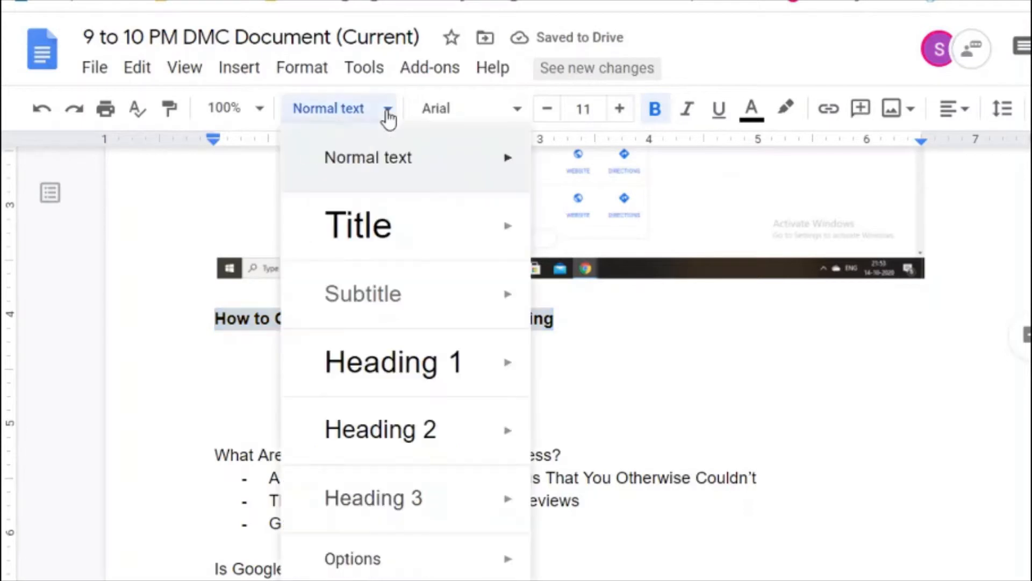
pyautogui.click(381, 226)
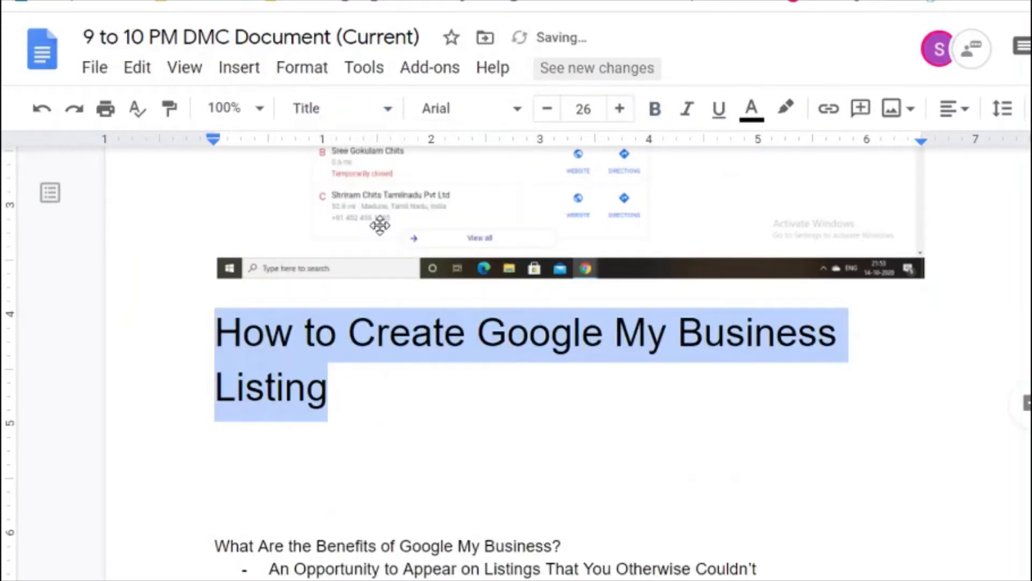
pyautogui.hotkey('ctrl', 'u')
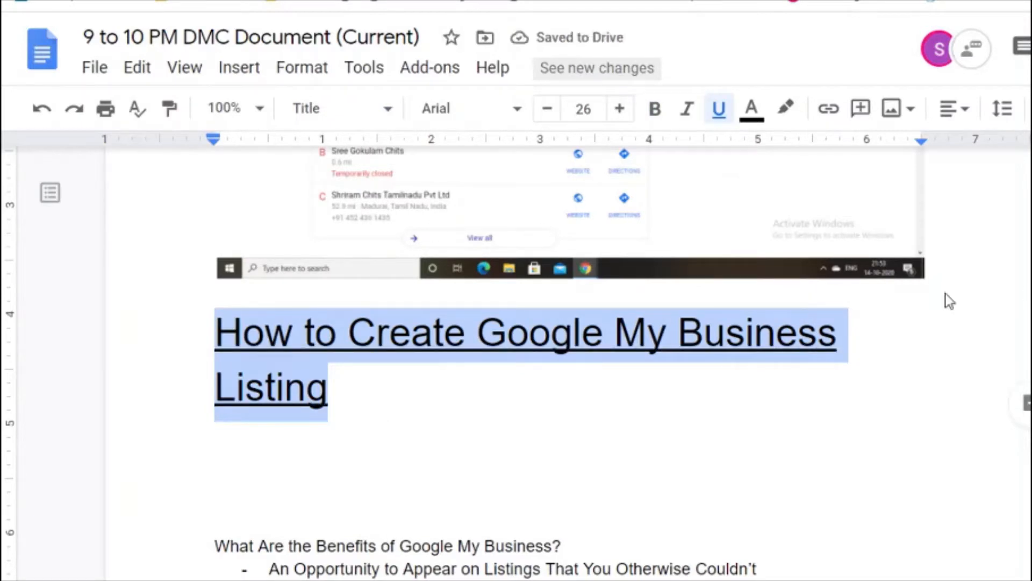
pyautogui.click(967, 115)
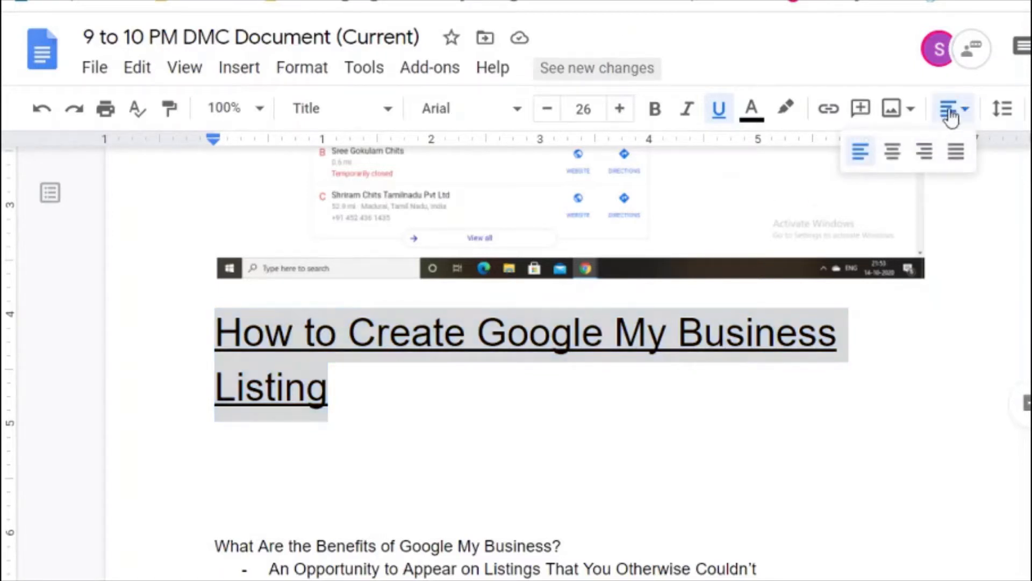
pyautogui.click(893, 152)
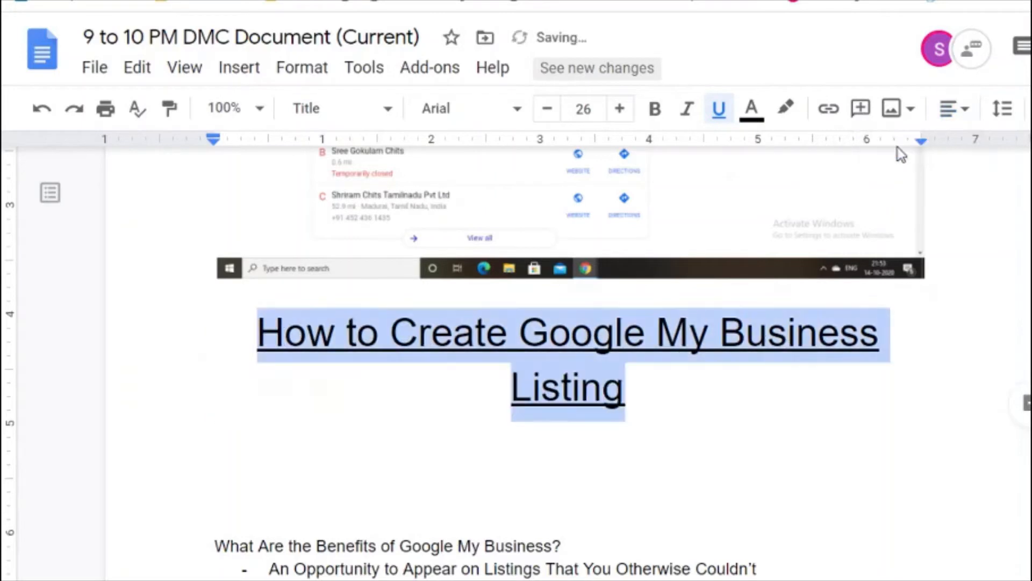
pyautogui.press('End')
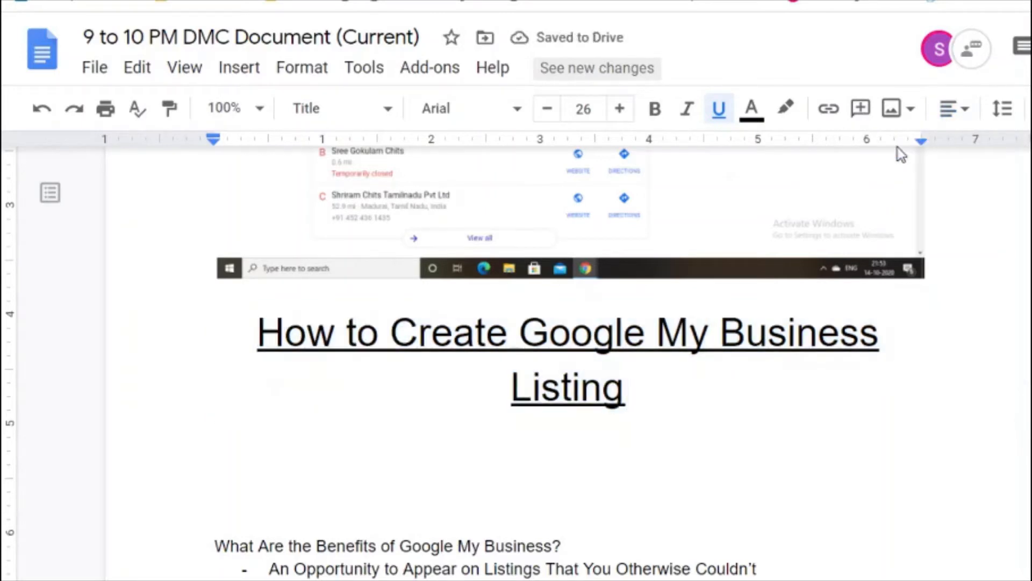
pyautogui.press('Return')
pyautogui.press('Return')
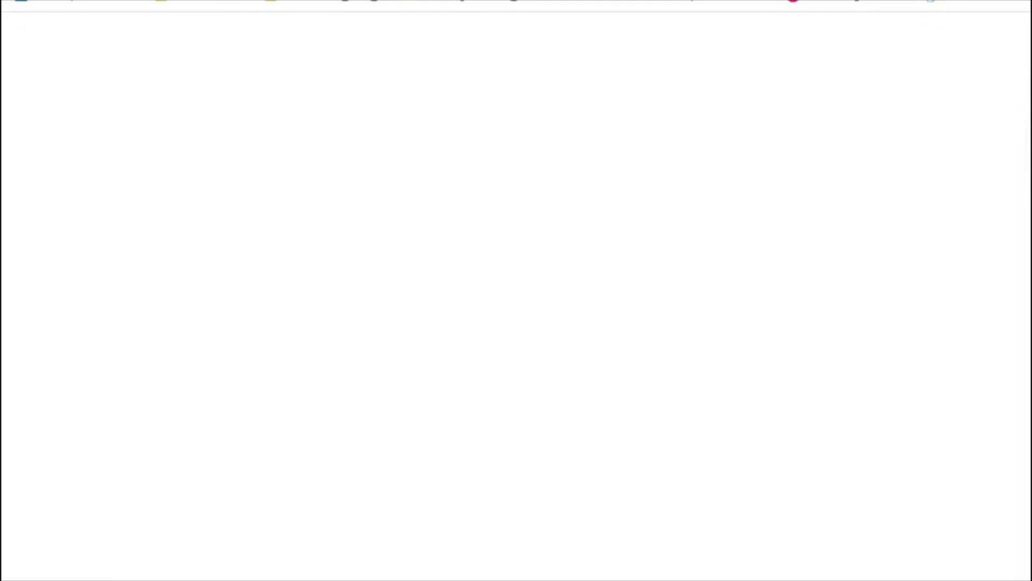
# Step: Search Google for how to create a new Google business listing
pyautogui.write('create')
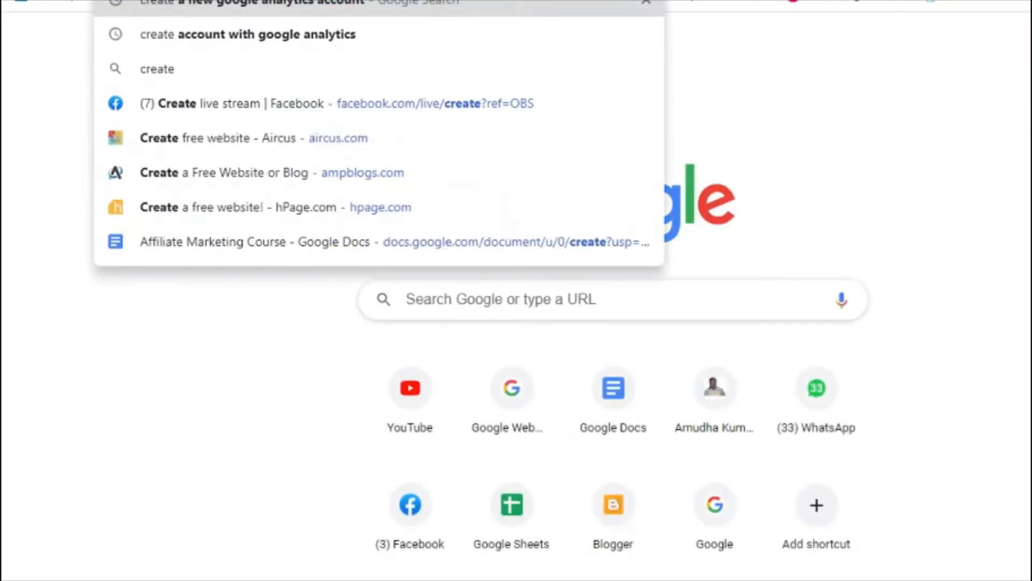
pyautogui.press('BackSpace')
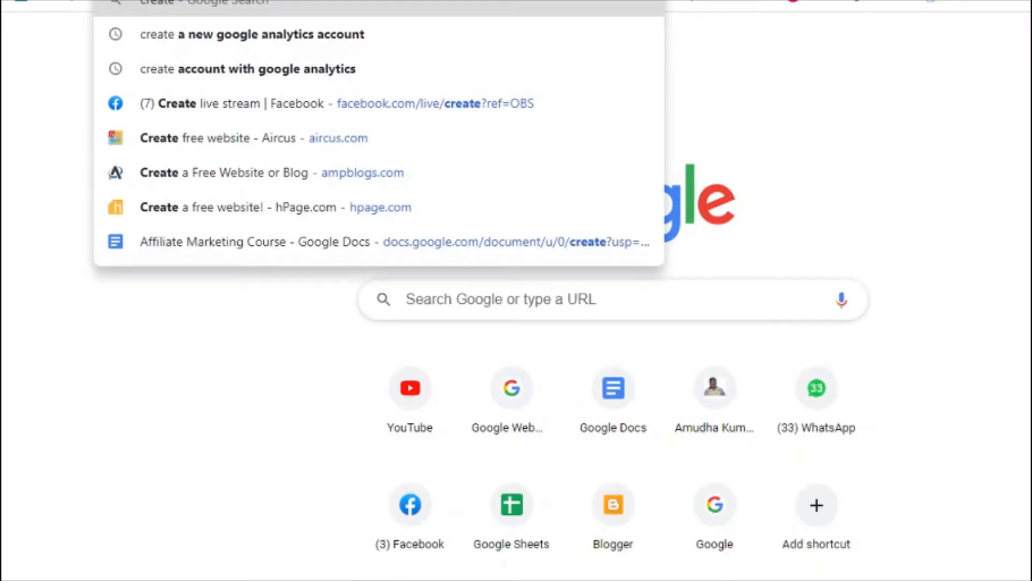
pyautogui.write('a new')
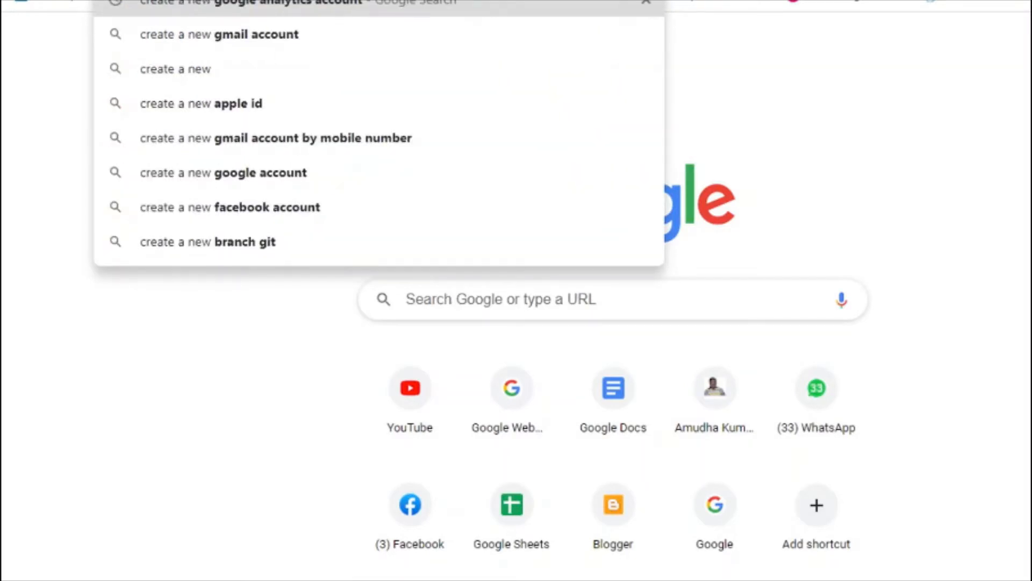
pyautogui.write(' google busines')
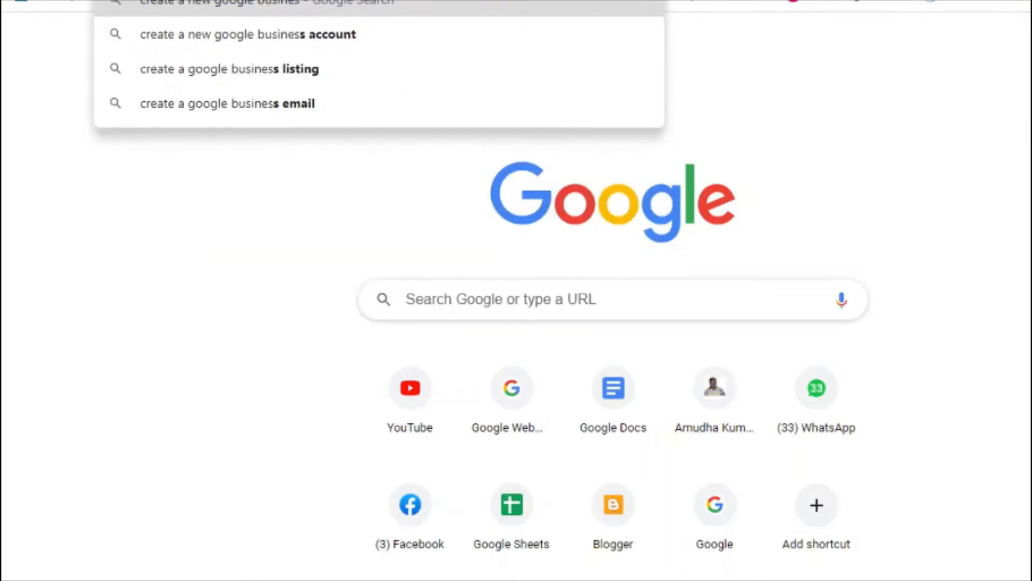
pyautogui.write('s fisting')
pyautogui.press('Return')
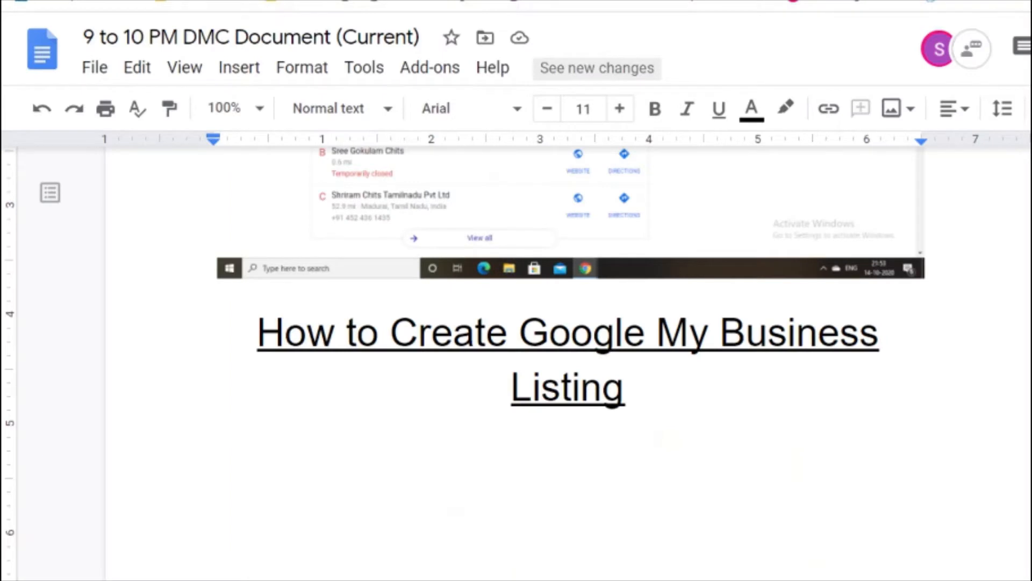
# Step: Start a numbered list: 'Ownership based listing creation' and 'Local Guide Listing Creation'
pyautogui.write('1.')
pyautogui.write('Ow')
pyautogui.press('BackSpace')
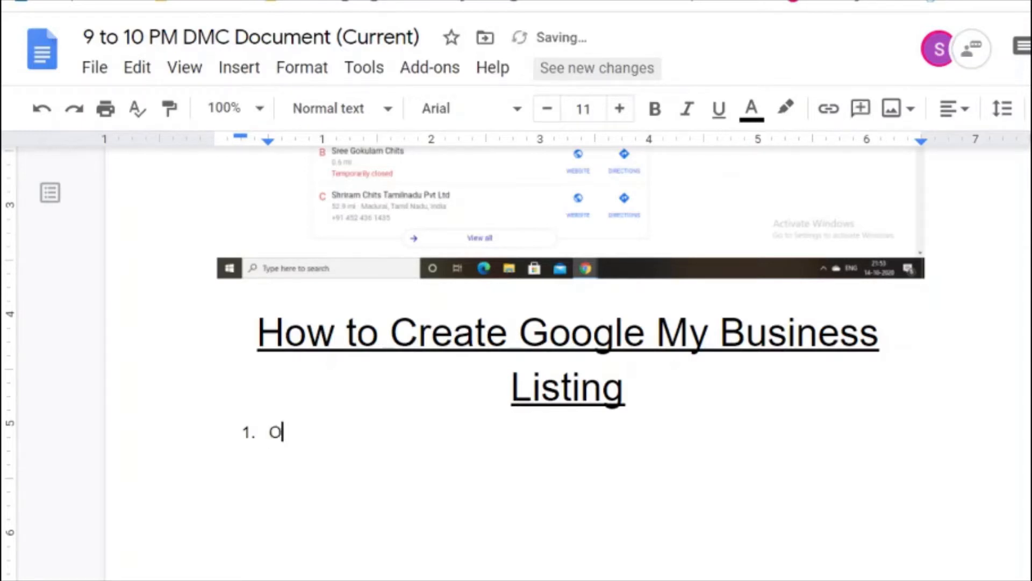
pyautogui.write('wnersh')
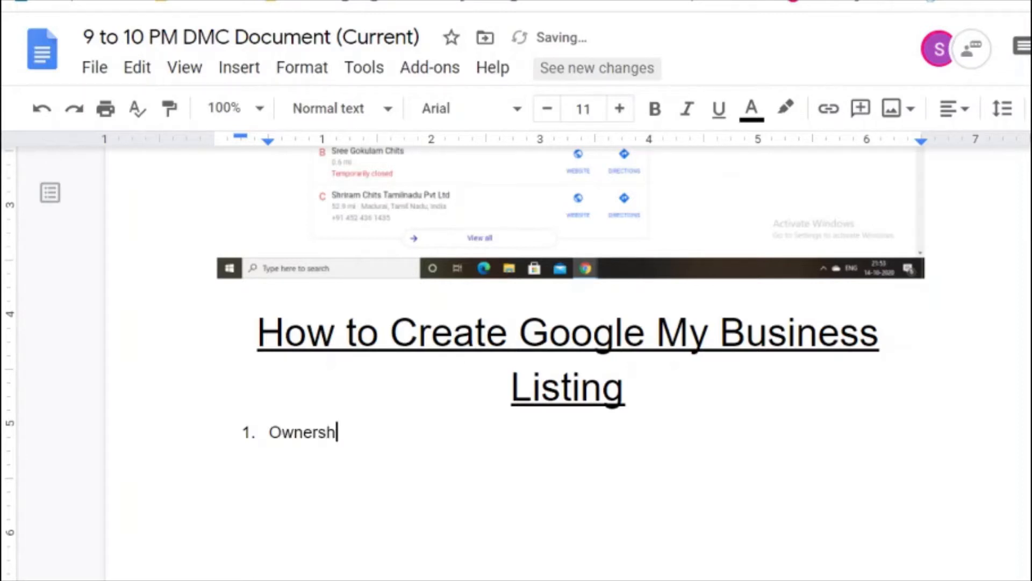
pyautogui.write('ip based ')
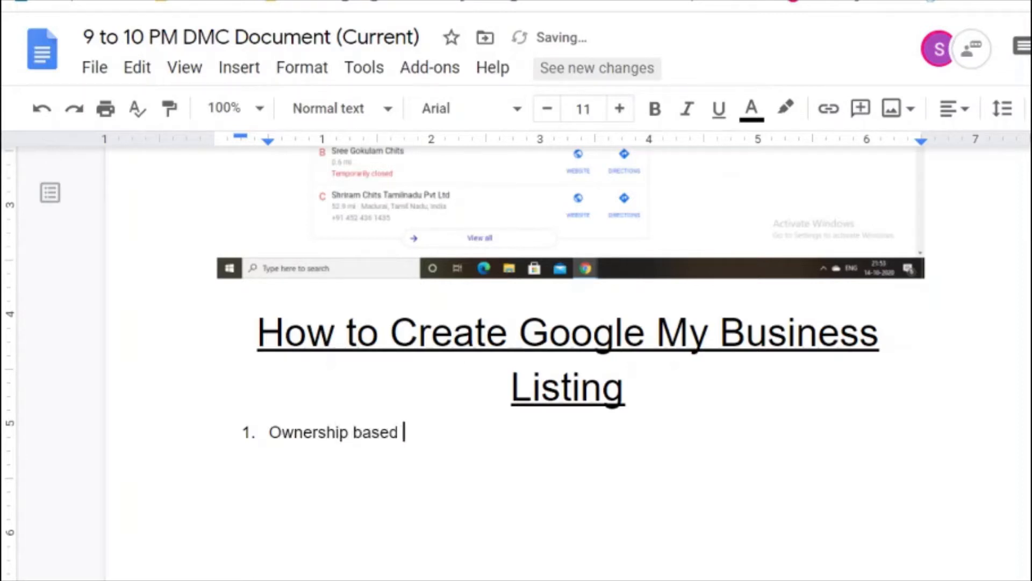
pyautogui.write('listing c')
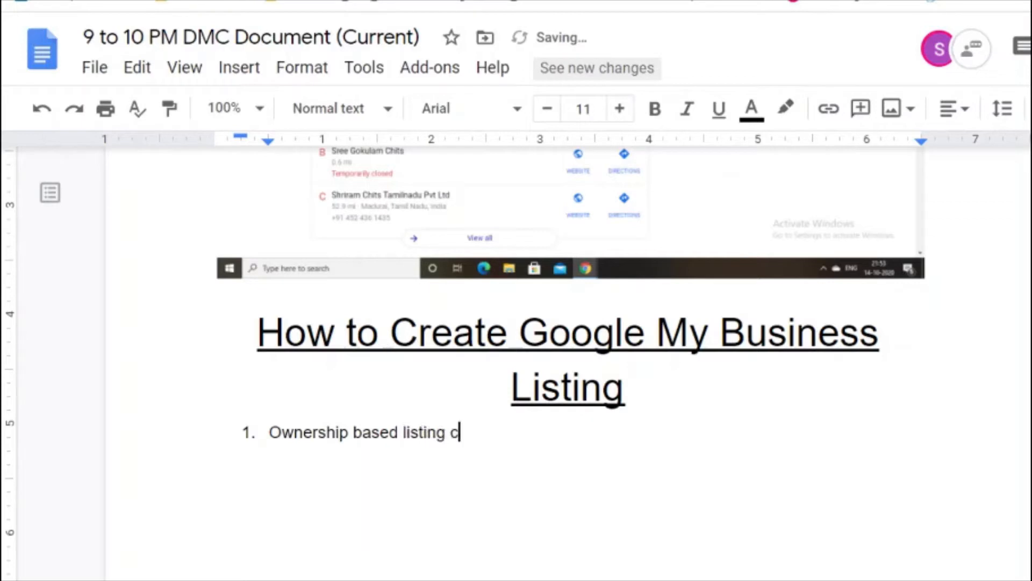
pyautogui.write('reation')
pyautogui.press('Return')
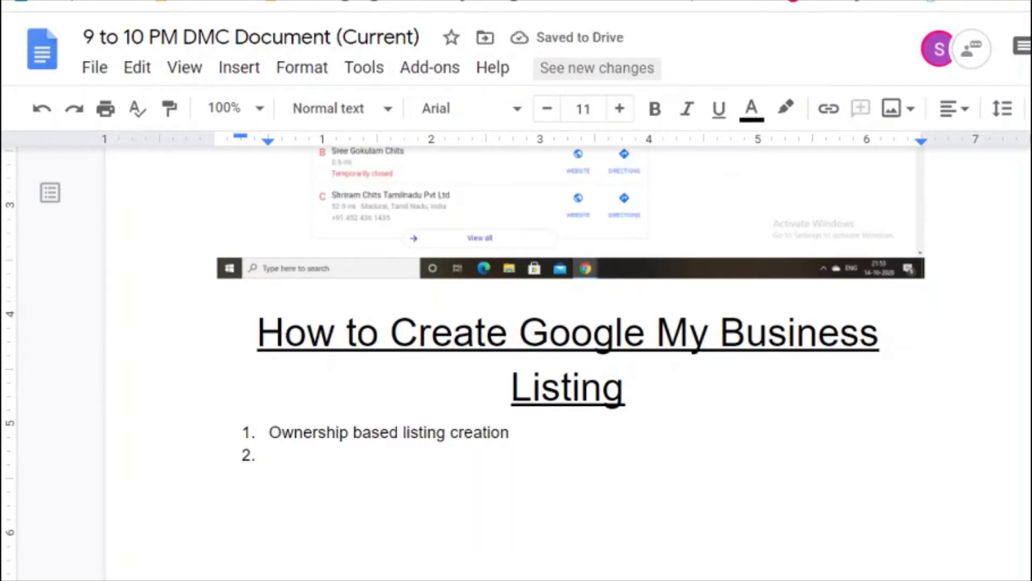
pyautogui.write('Local ')
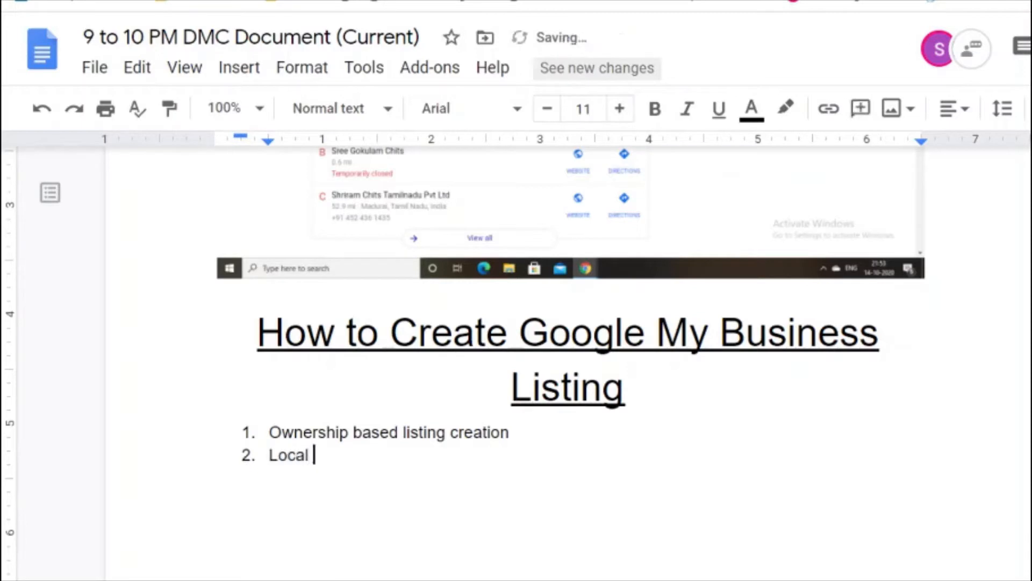
pyautogui.write('Guide Lis')
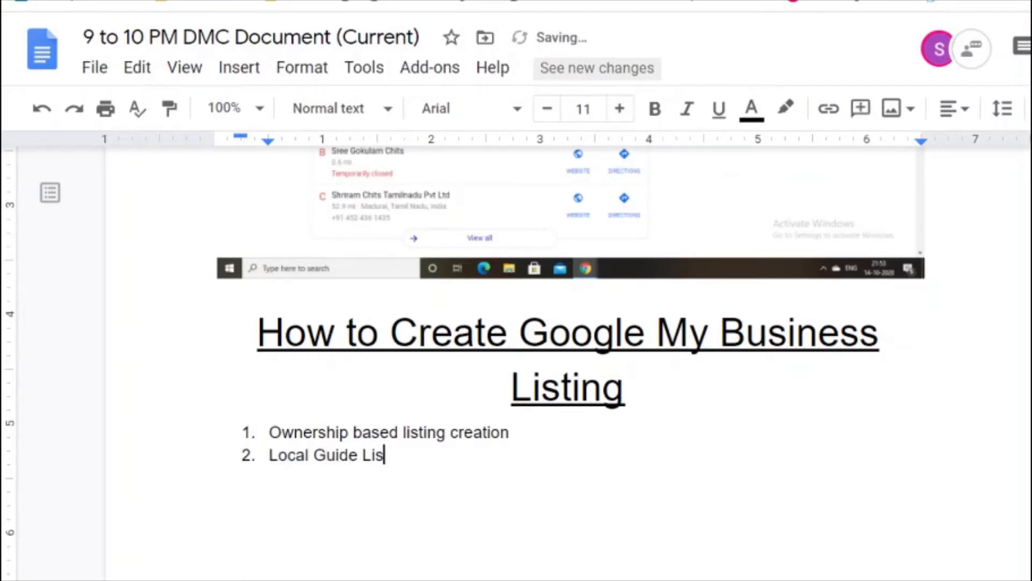
pyautogui.write('ting Creation')
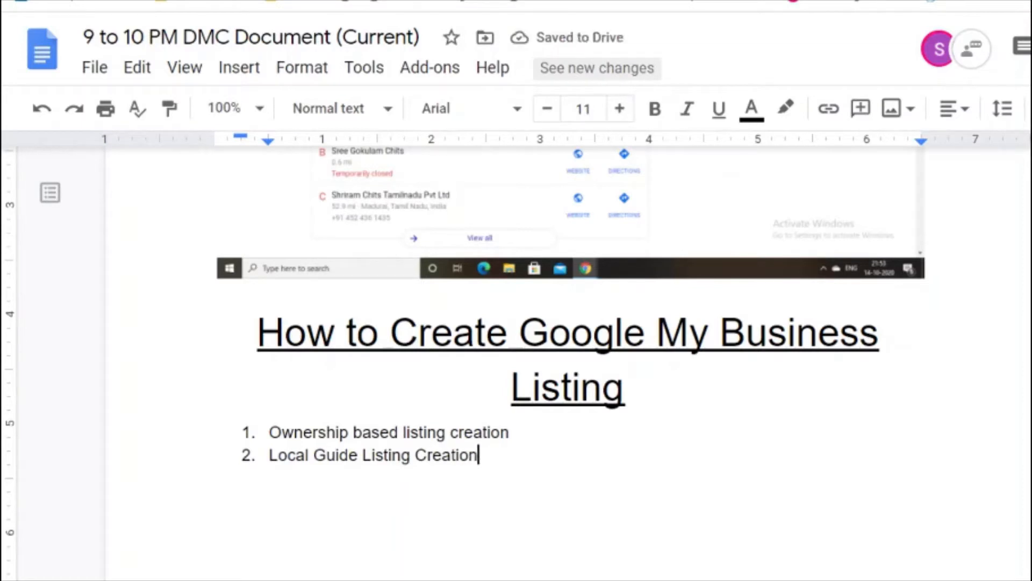
# Step: Bold the words 'Local Guide' in the second list item
pyautogui.press('Home')
pyautogui.hotkey('shift', 'Right')
pyautogui.hotkey('shift', 'Right')
pyautogui.hotkey('shift', 'Right')
pyautogui.hotkey('shift', 'Right')
pyautogui.hotkey('shift', 'Right')
pyautogui.hotkey('shift', 'Right')
pyautogui.hotkey('shift', 'Right')
pyautogui.hotkey('shift', 'Right')
pyautogui.hotkey('shift', 'Right')
pyautogui.hotkey('shift', 'Right')
pyautogui.hotkey('shift', 'Right')
pyautogui.hotkey('shift', 'Right')
pyautogui.hotkey('shift', 'Right')
pyautogui.hotkey('shift', 'Right')
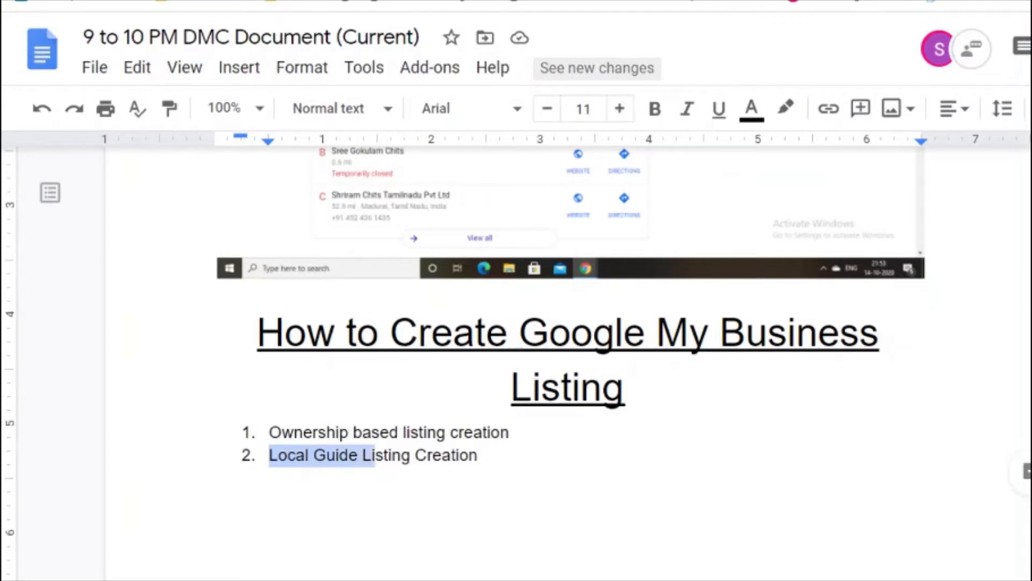
pyautogui.hotkey('shift', 'Left')
pyautogui.hotkey('shift', 'Left')
pyautogui.hotkey('shift', 'Left')
pyautogui.hotkey('ctrl', 'b')
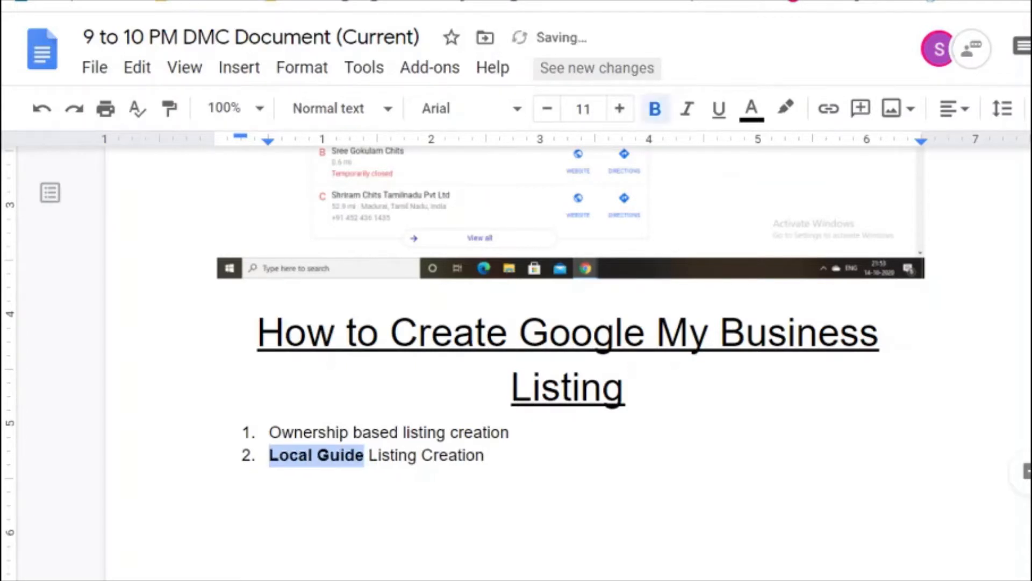
pyautogui.press('Up')
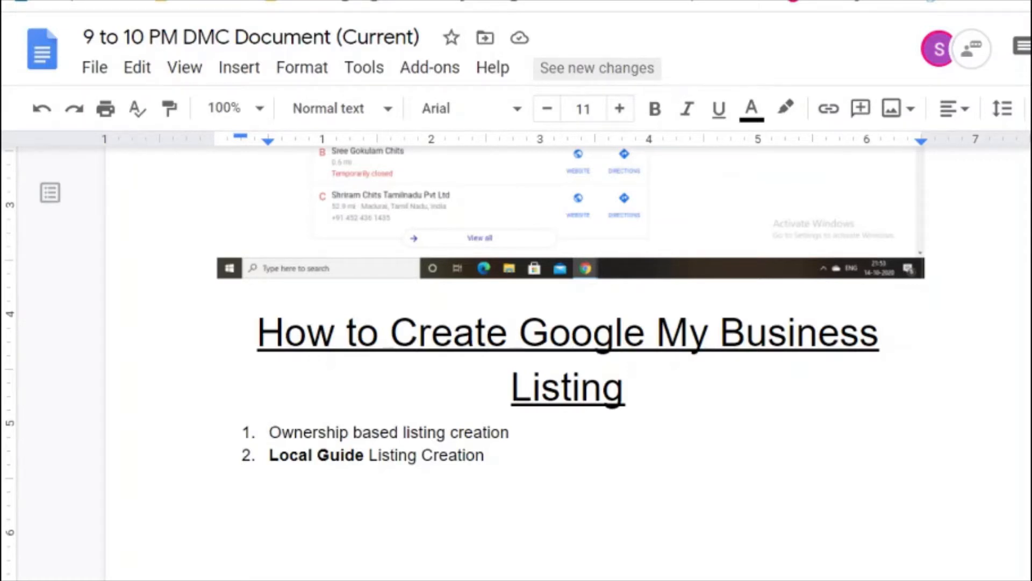
# Step: Under item 1, write that you must be the owner and able to verify your business address
pyautogui.press('End')
pyautogui.press('Return')
pyautogui.press('Return')
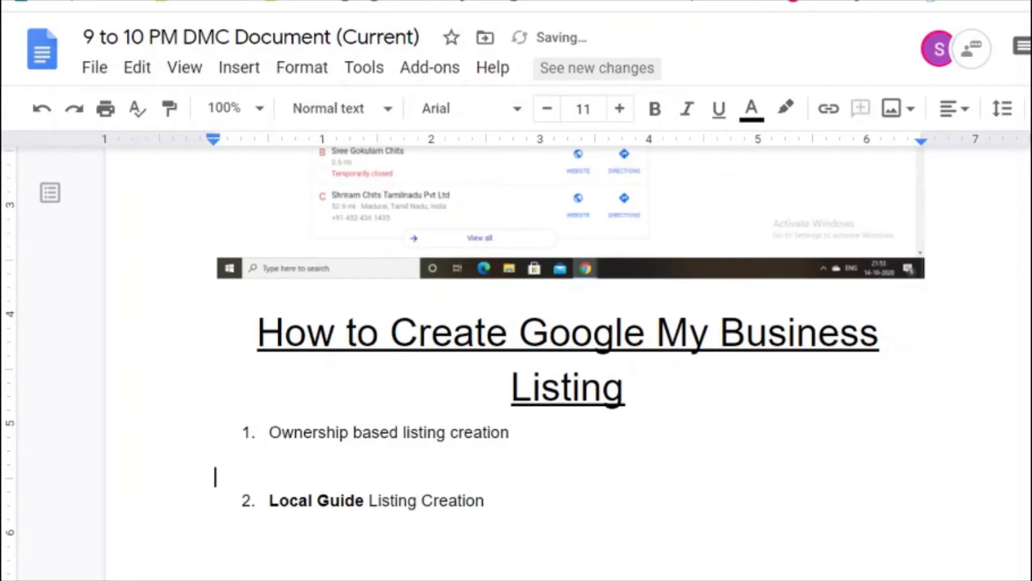
pyautogui.press('Return')
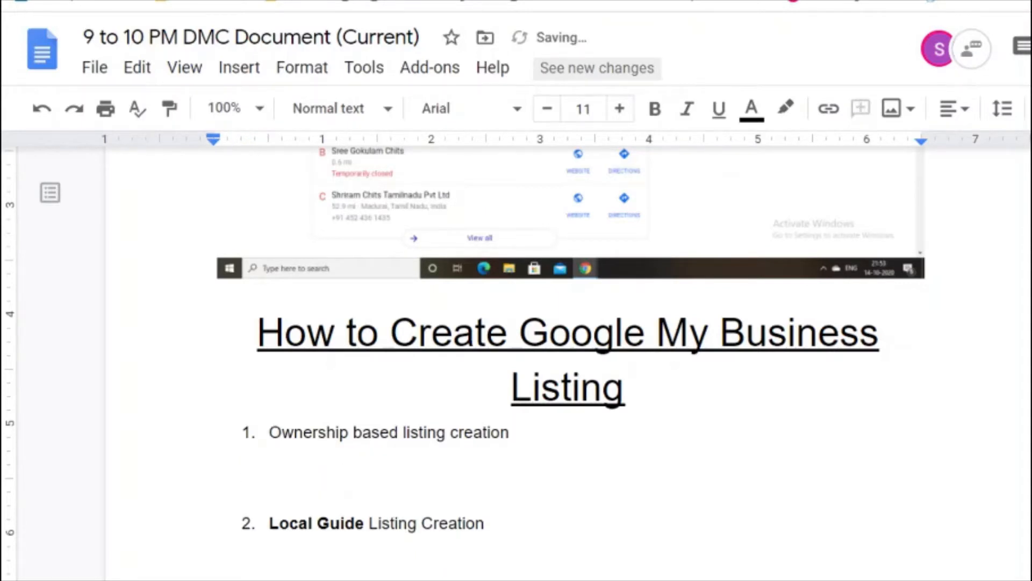
pyautogui.write('You must be ')
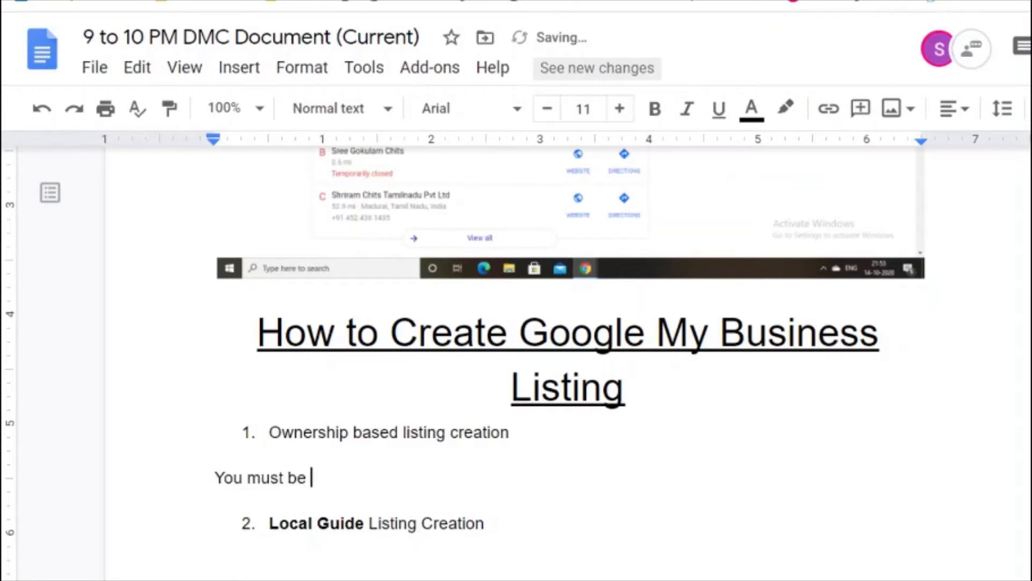
pyautogui.write('the owner ')
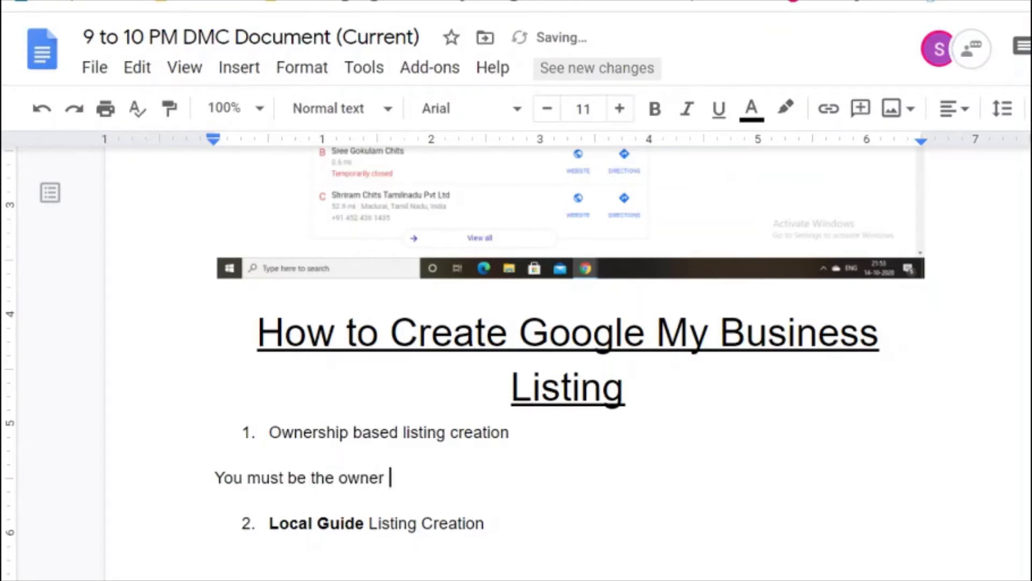
pyautogui.write('of the bus')
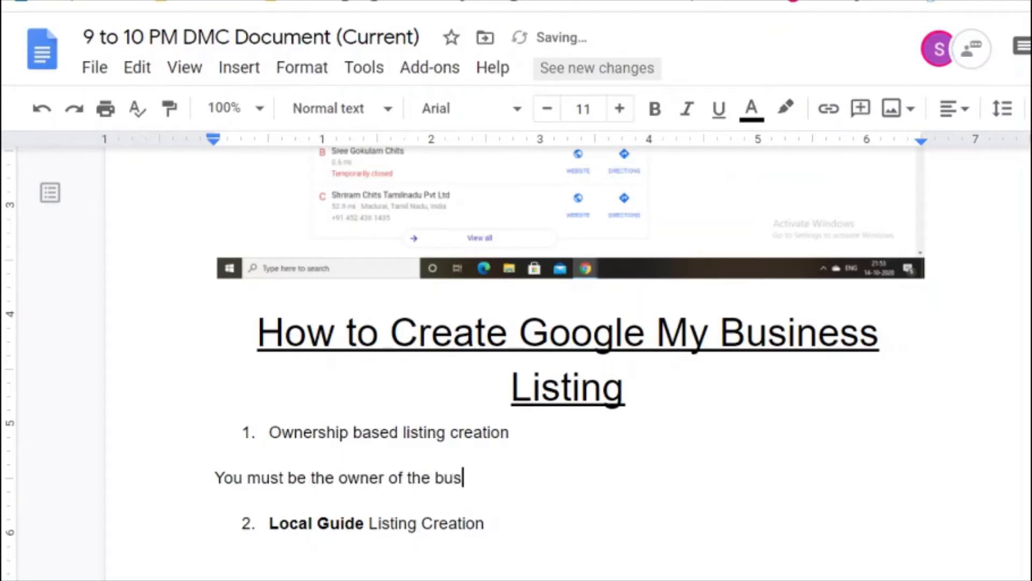
pyautogui.write('iness and m')
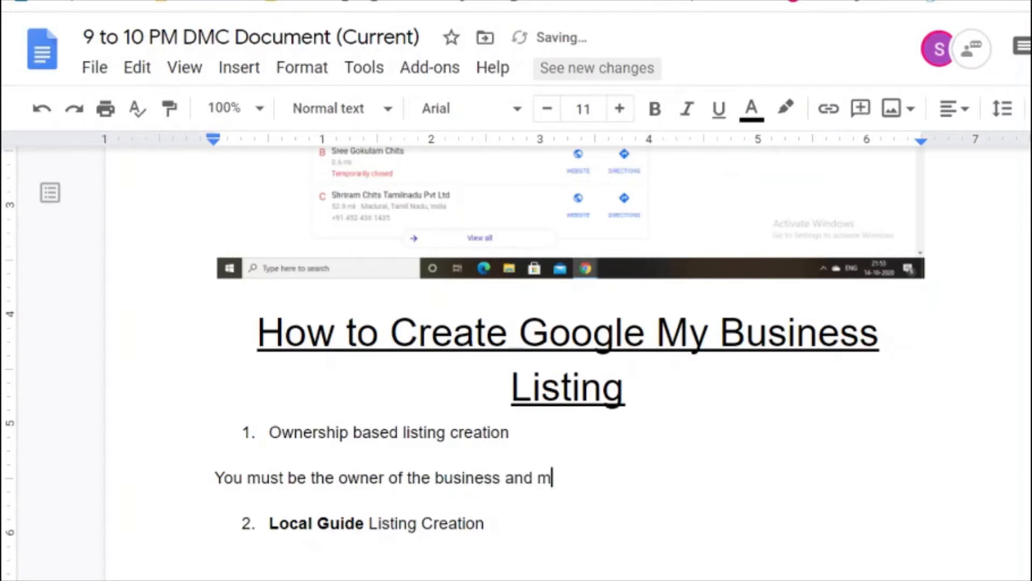
pyautogui.write('ust able to')
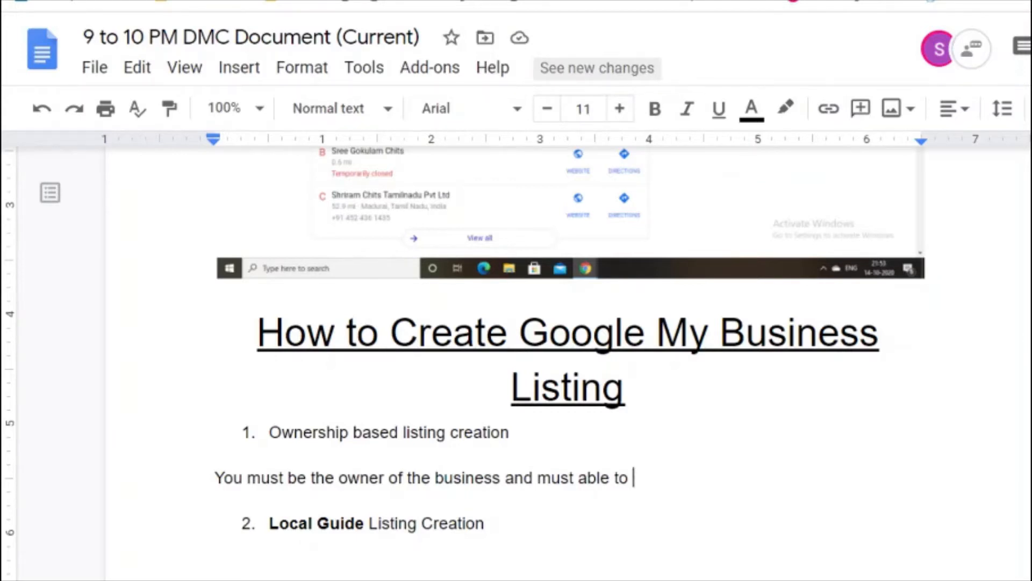
pyautogui.write('verify y')
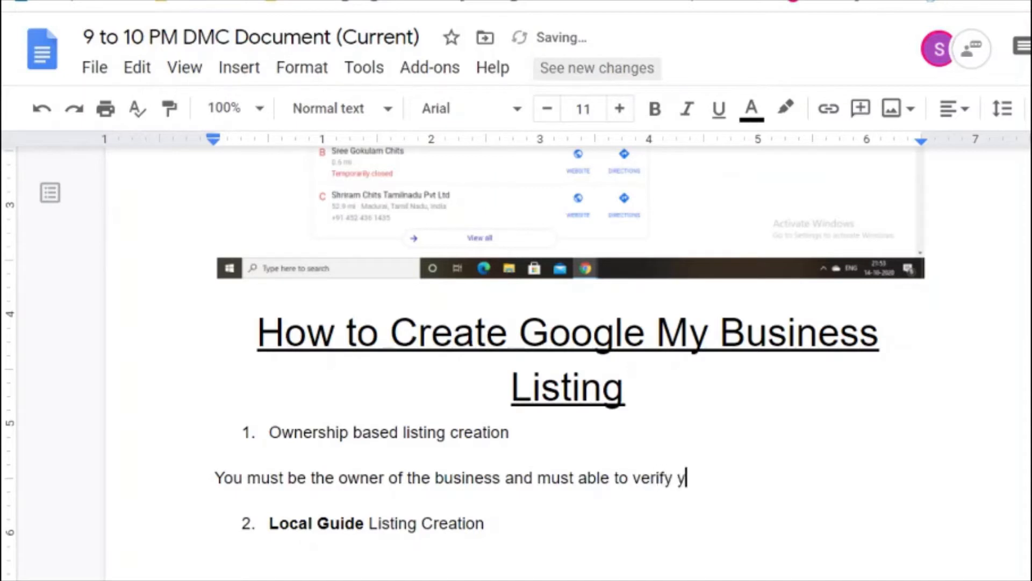
pyautogui.write('our business a')
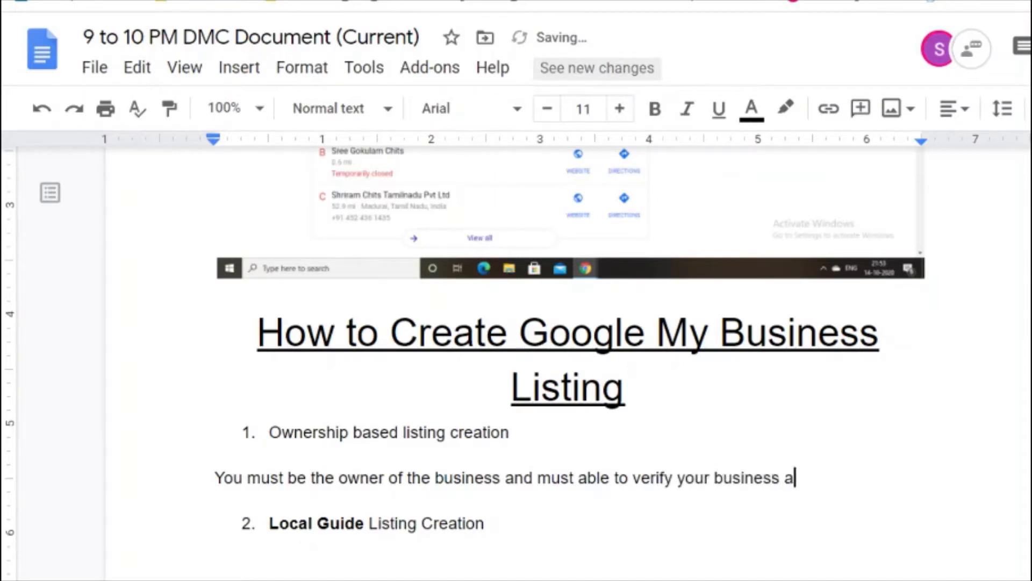
pyautogui.write('ddress')
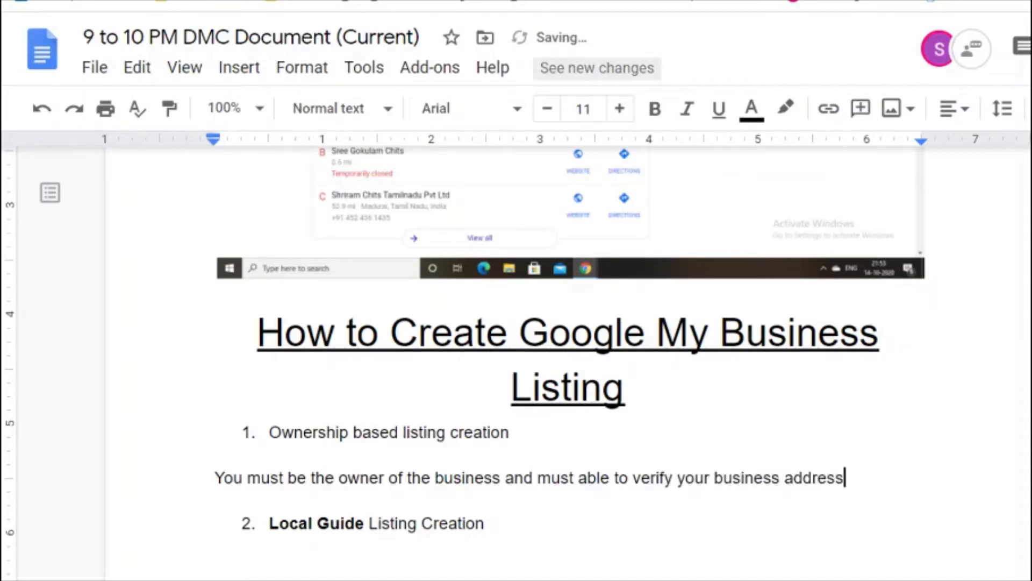
pyautogui.write('.')
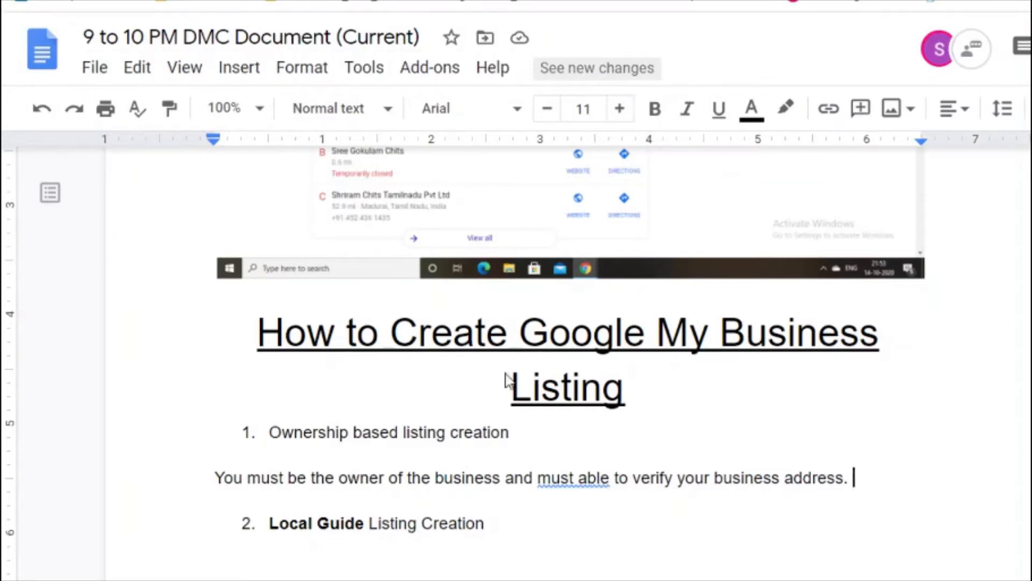
# Step: Correct 'must able' to 'must be able' and add 'You must have a google created upfront.'
pyautogui.click(556, 481)
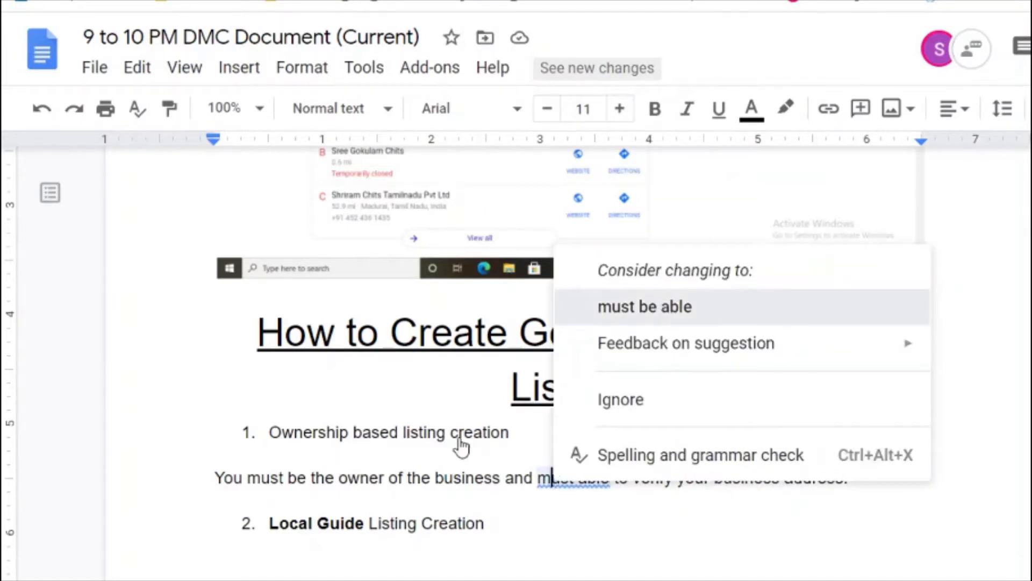
pyautogui.press('Return')
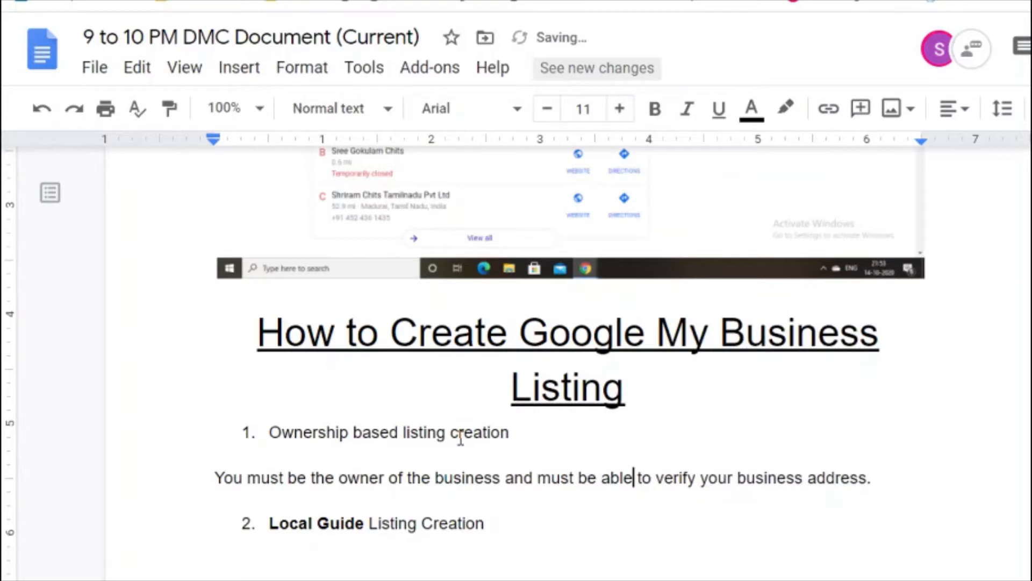
pyautogui.press('End')
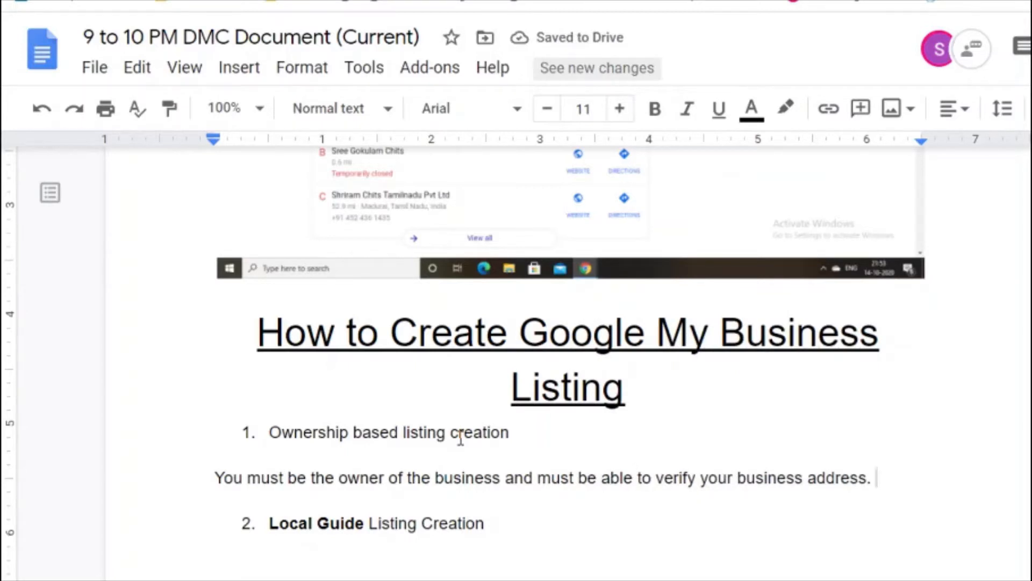
pyautogui.write('You must h')
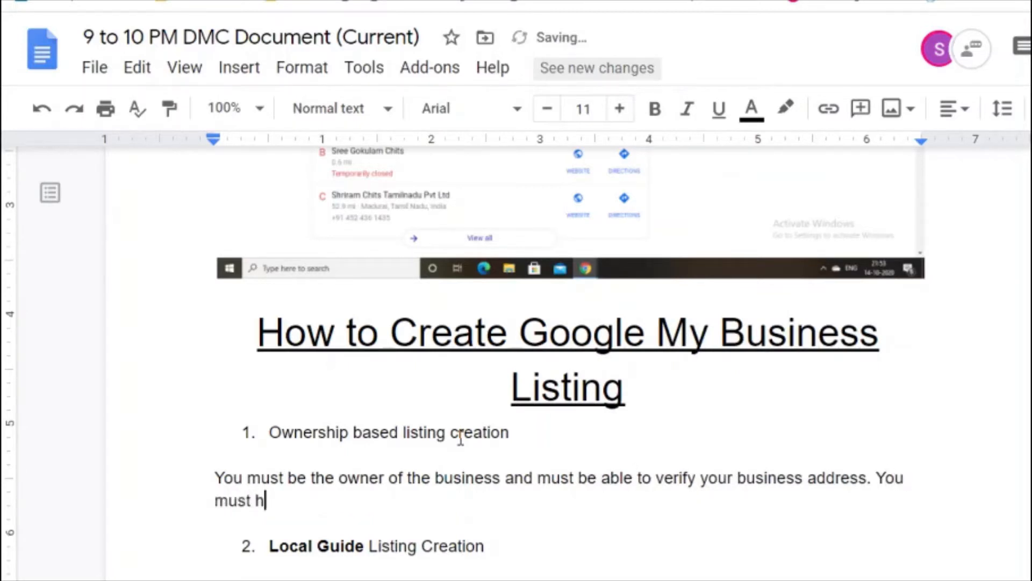
pyautogui.write('ave a google ')
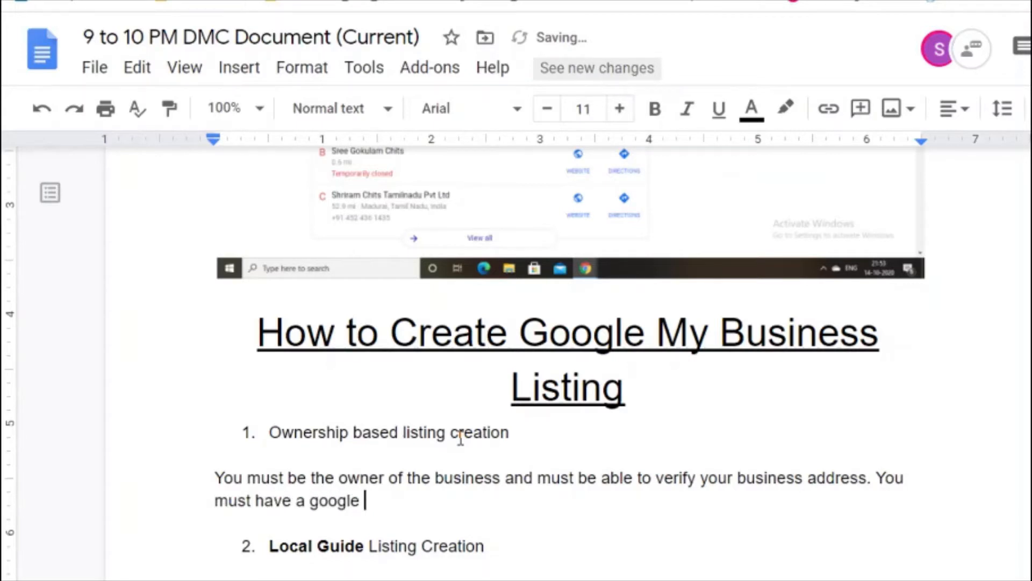
pyautogui.write('created upfront.')
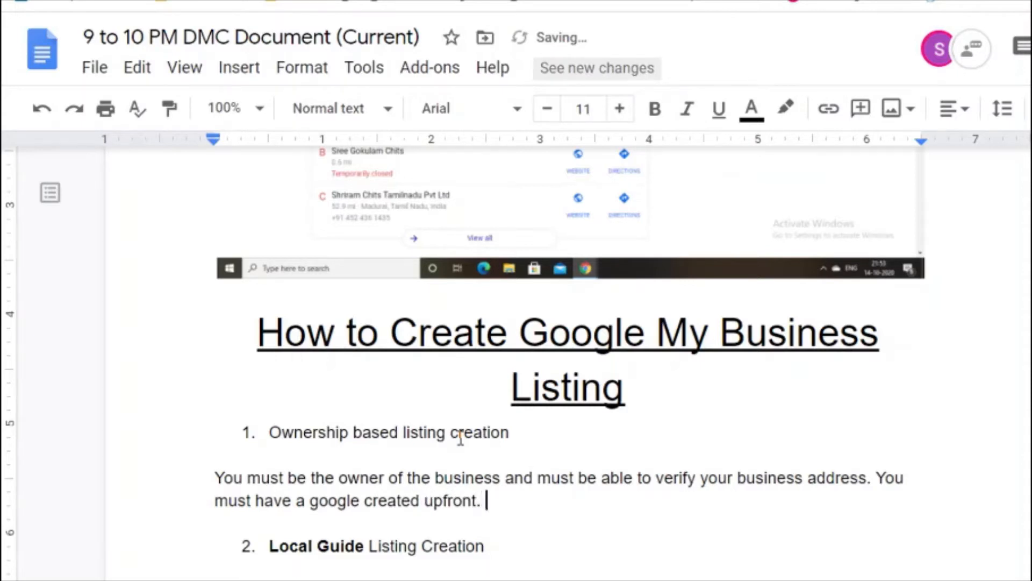
pyautogui.press('Up')
pyautogui.press('Up')
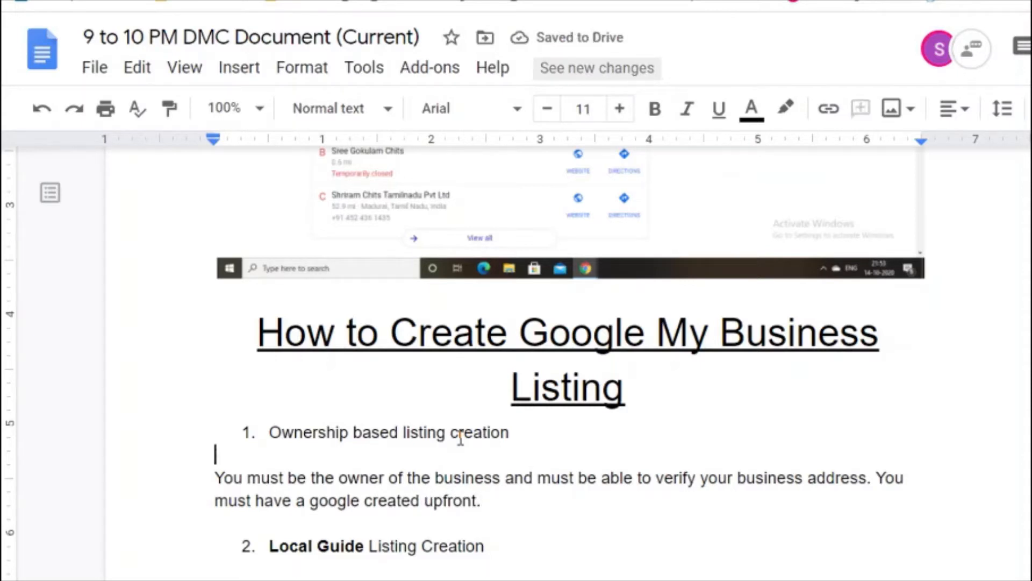
# Step: Bold the first list item 'Ownership based listing creation'
pyautogui.press('Up')
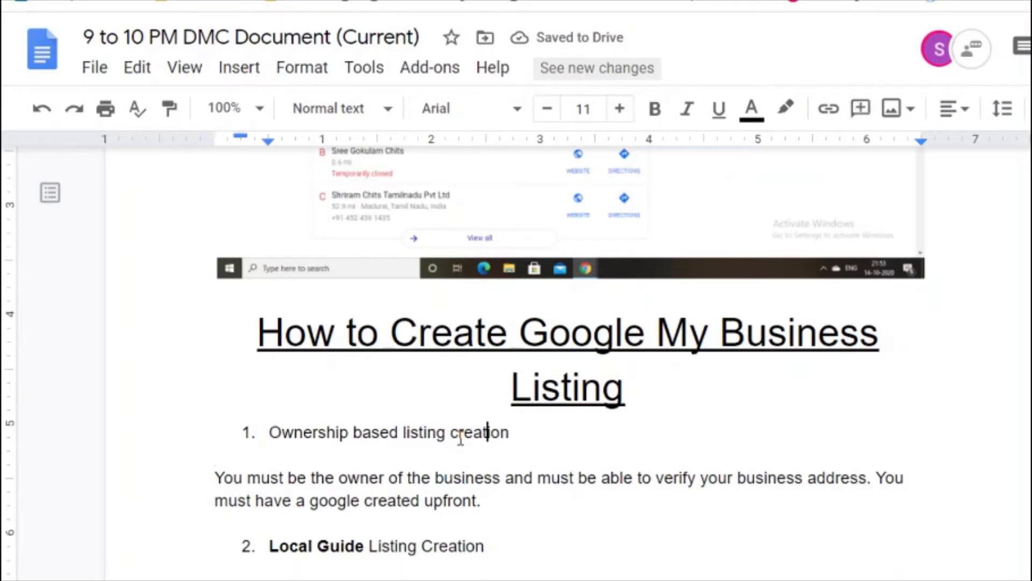
pyautogui.press('Home')
pyautogui.hotkey('shift', 'End')
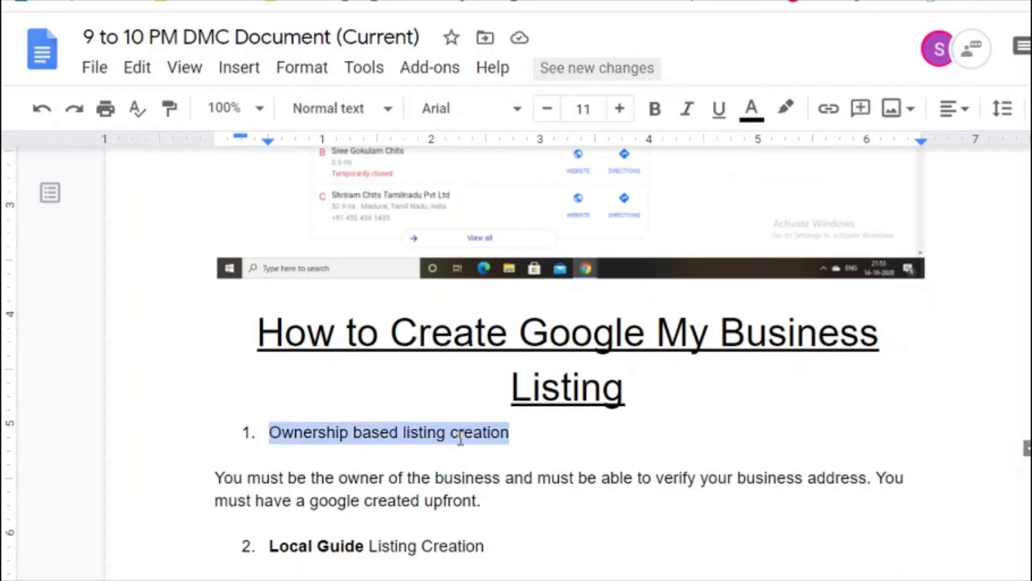
pyautogui.hotkey('ctrl', 'b')
# Step: Start an empty line below the 'Local Guide Listing Creation' item
pyautogui.press('Down')
pyautogui.press('Down')
pyautogui.press('Down')
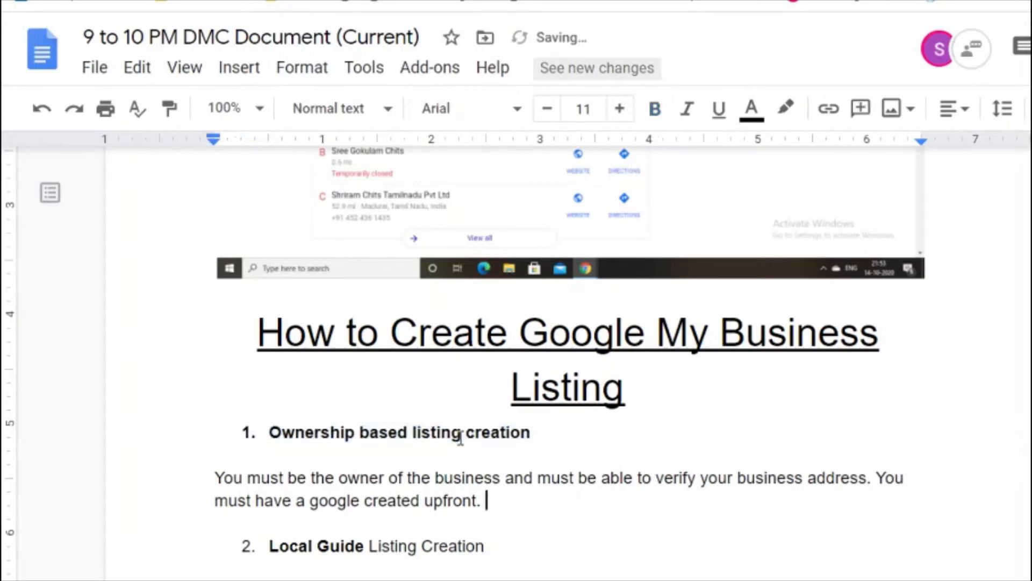
pyautogui.press('Down')
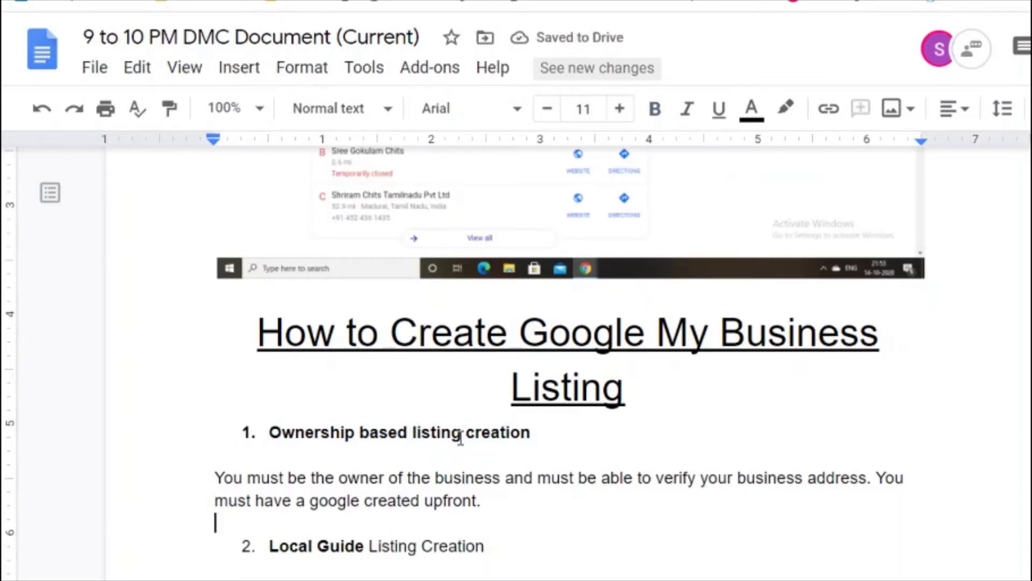
pyautogui.press('Down')
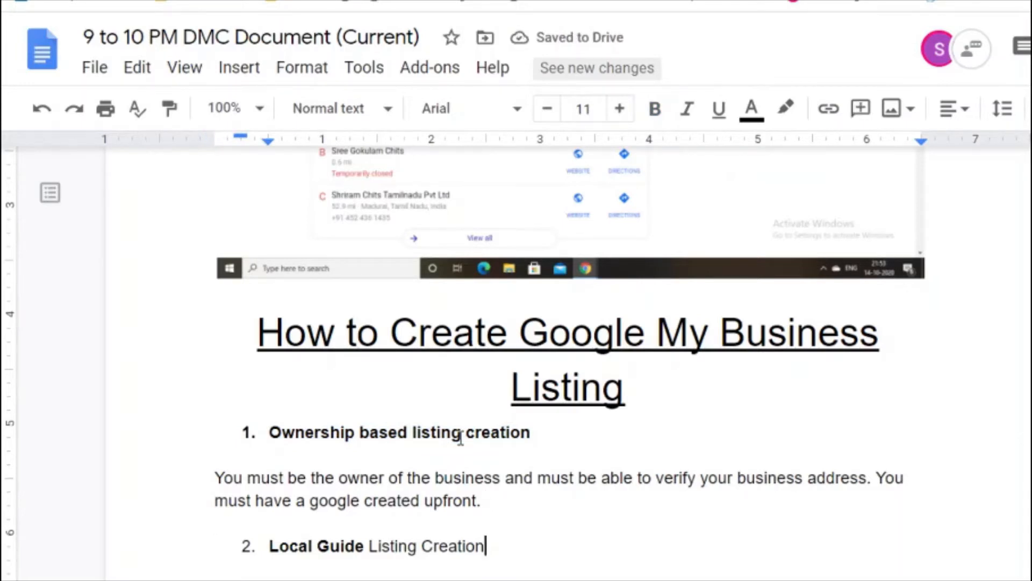
pyautogui.press('Return')
pyautogui.press('Return')
pyautogui.press('Return')
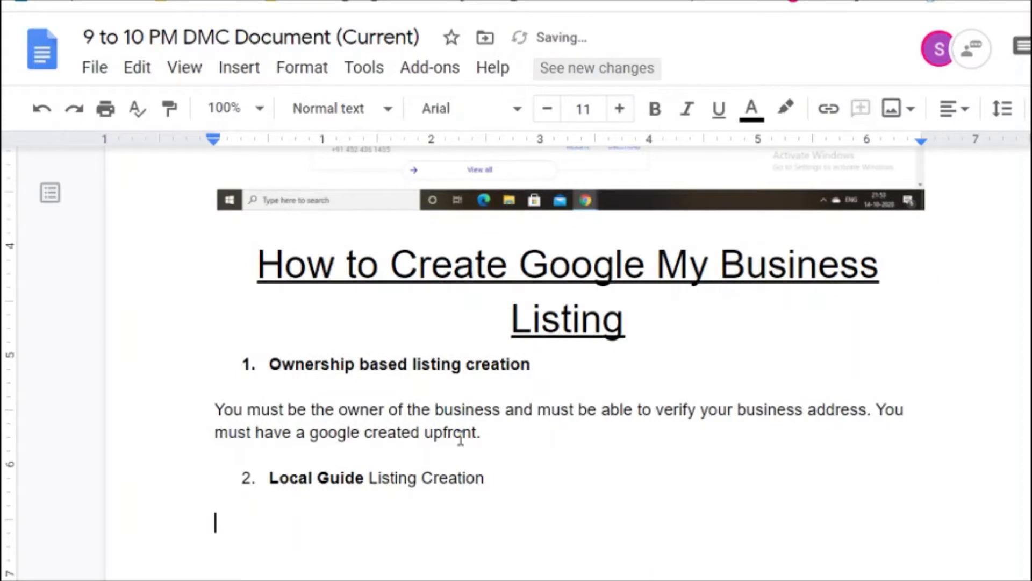
# Step: Write 'Create an account with Google local Guide program and start adding businesses in google maps.'
pyautogui.write('Create ')
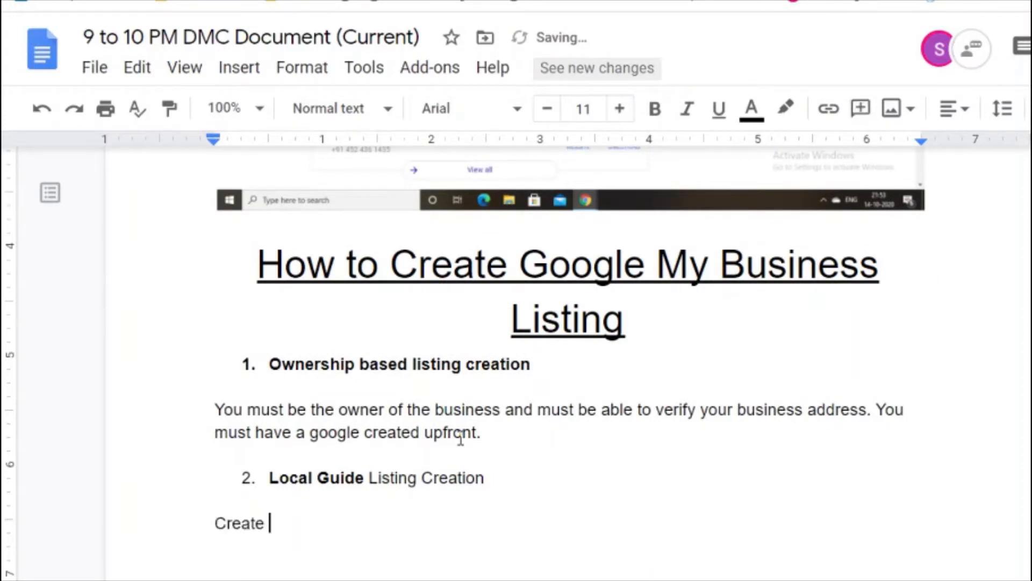
pyautogui.write('an account wi')
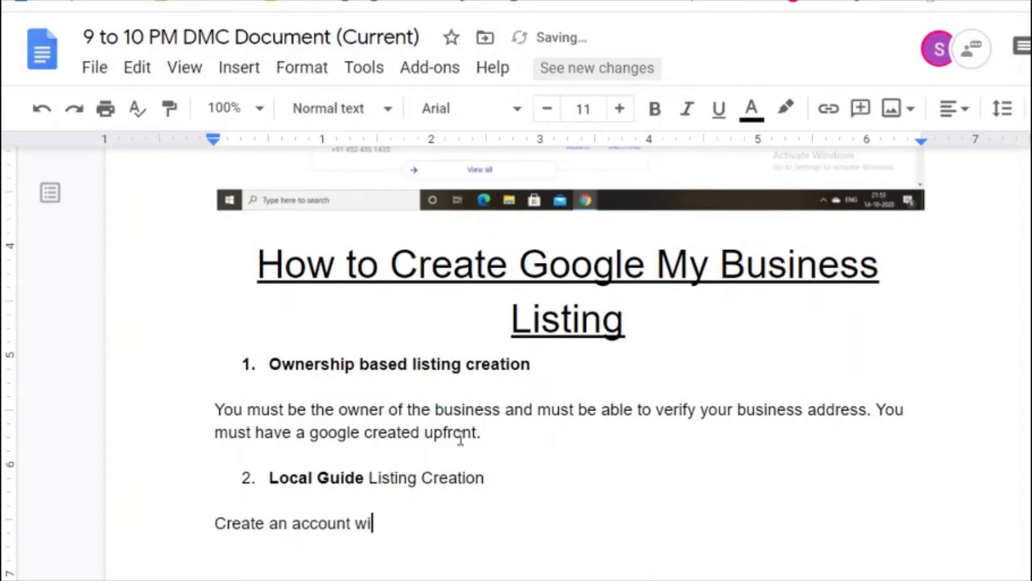
pyautogui.write('th Google ')
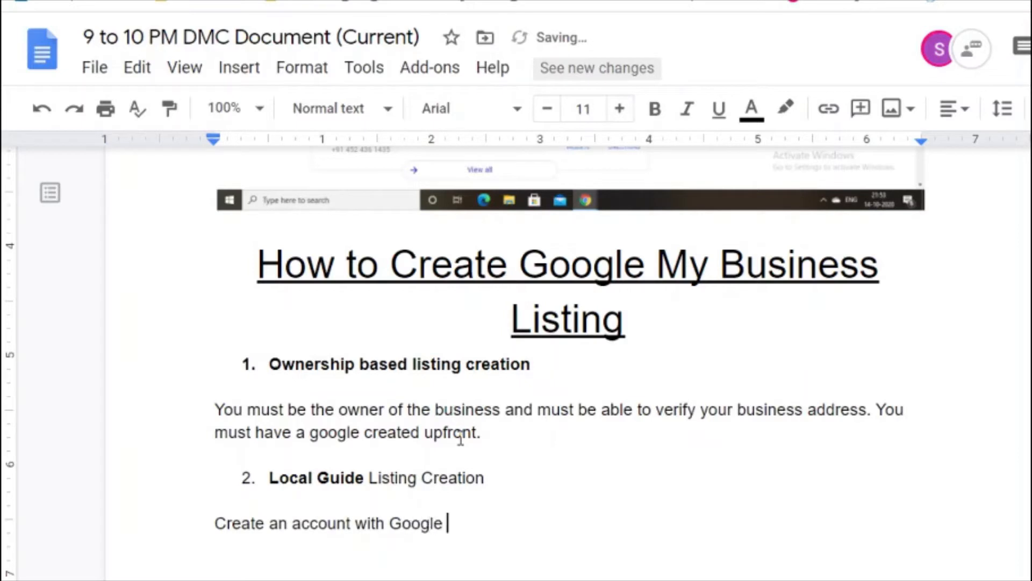
pyautogui.write('local Guid')
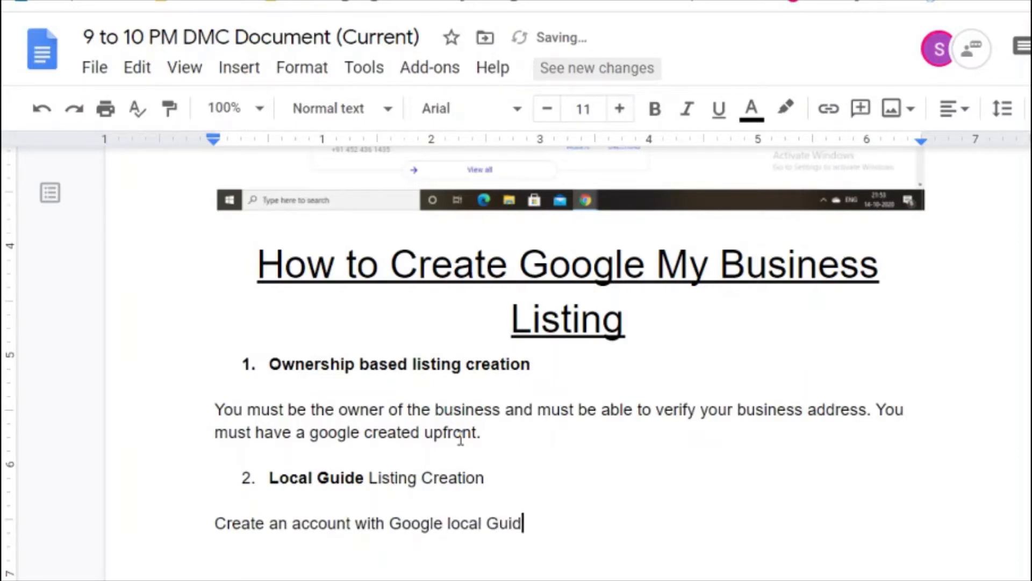
pyautogui.write('e program and start ')
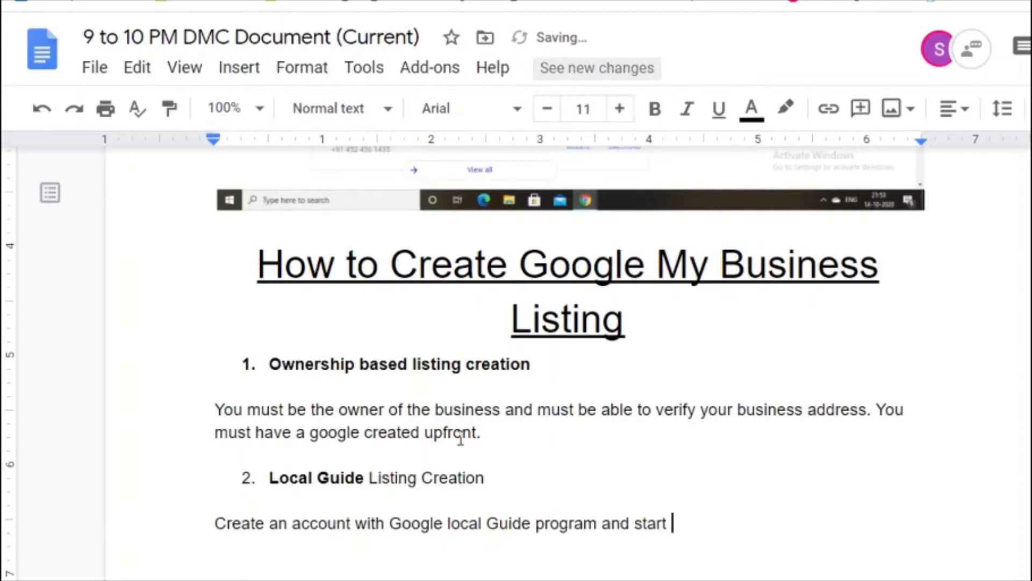
pyautogui.write('adding business')
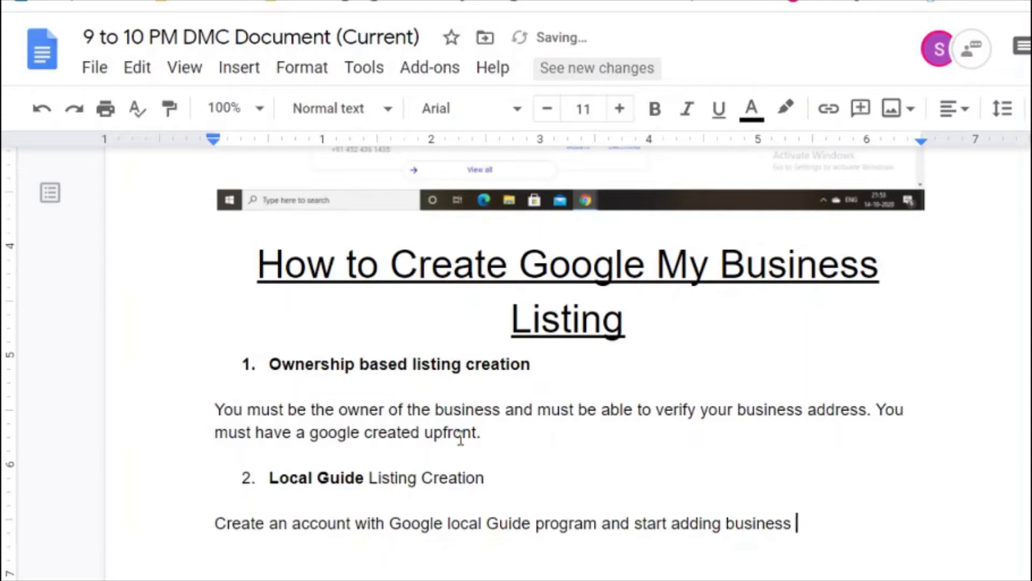
pyautogui.press('BackSpace')
pyautogui.write('es in google maps.')
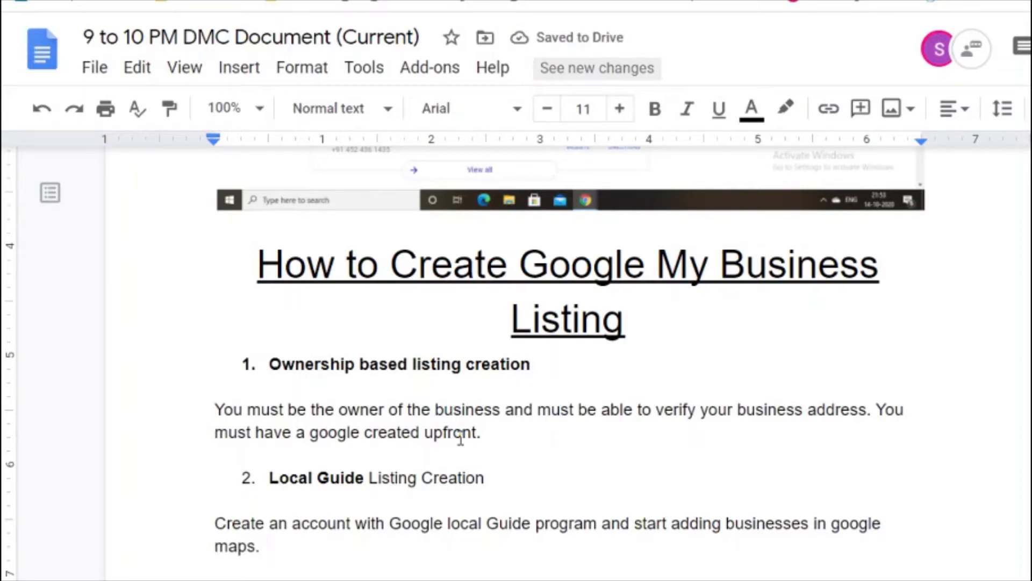
pyautogui.write('You can add')
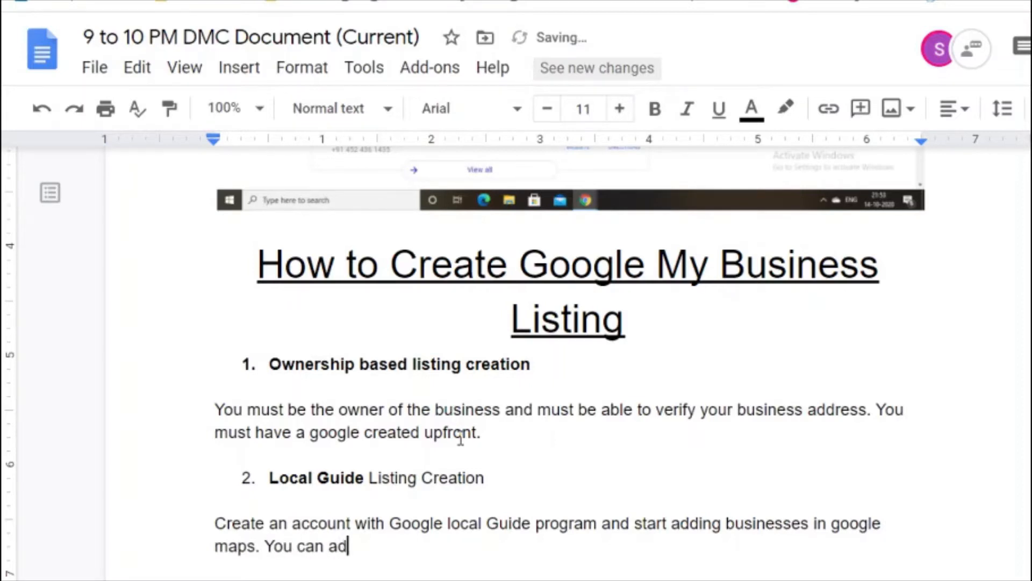
pyautogui.press('Return')
pyautogui.press('Return')
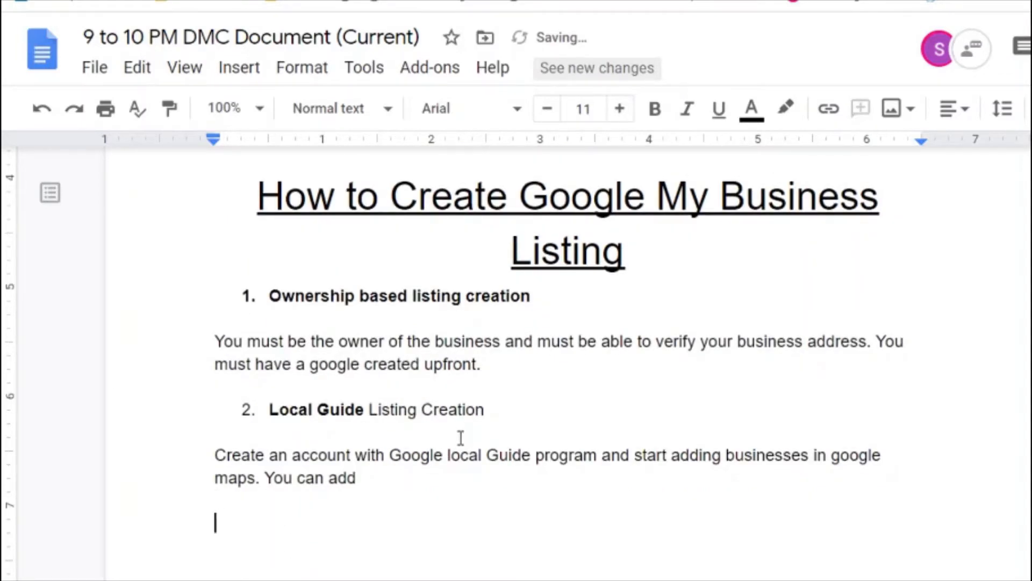
# Step: Start a dash list: New Business, Rate Review, Answer Questions, Suggest new information about business
pyautogui.write('- New Business')
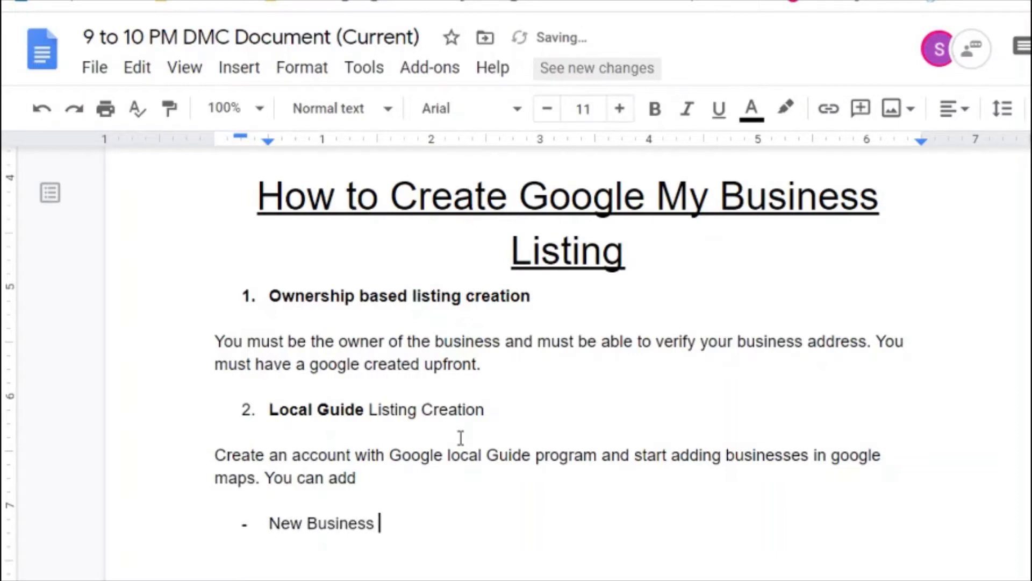
pyautogui.press('Return')
pyautogui.write('Rate Review')
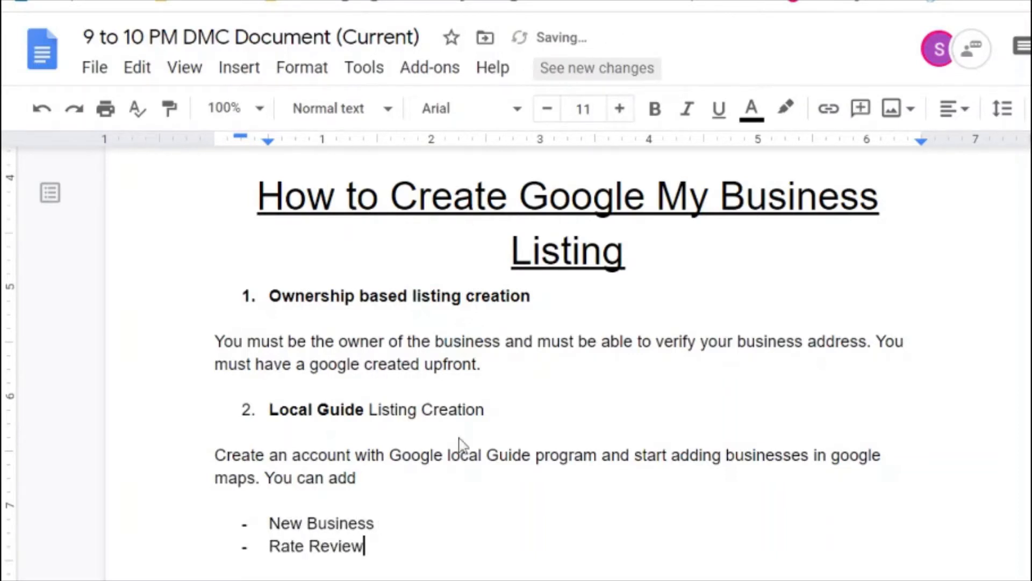
pyautogui.press('Return')
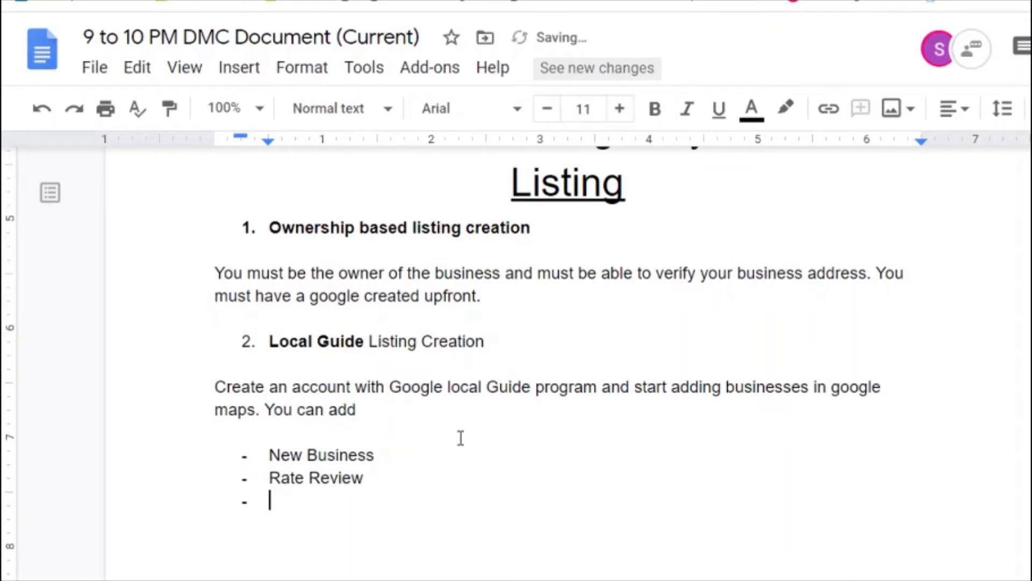
pyautogui.write('Answer Quest')
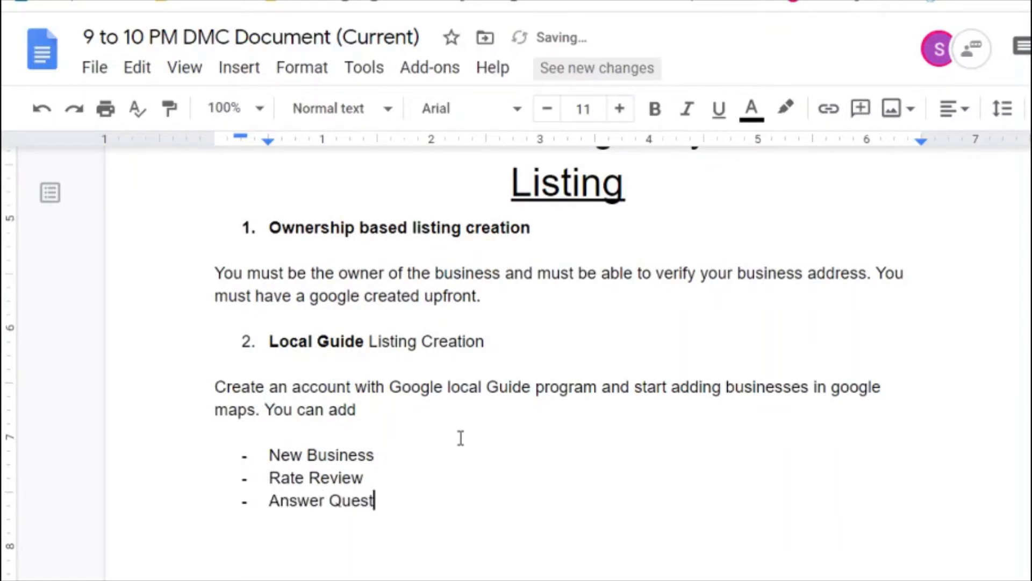
pyautogui.write('ions')
pyautogui.press('Return')
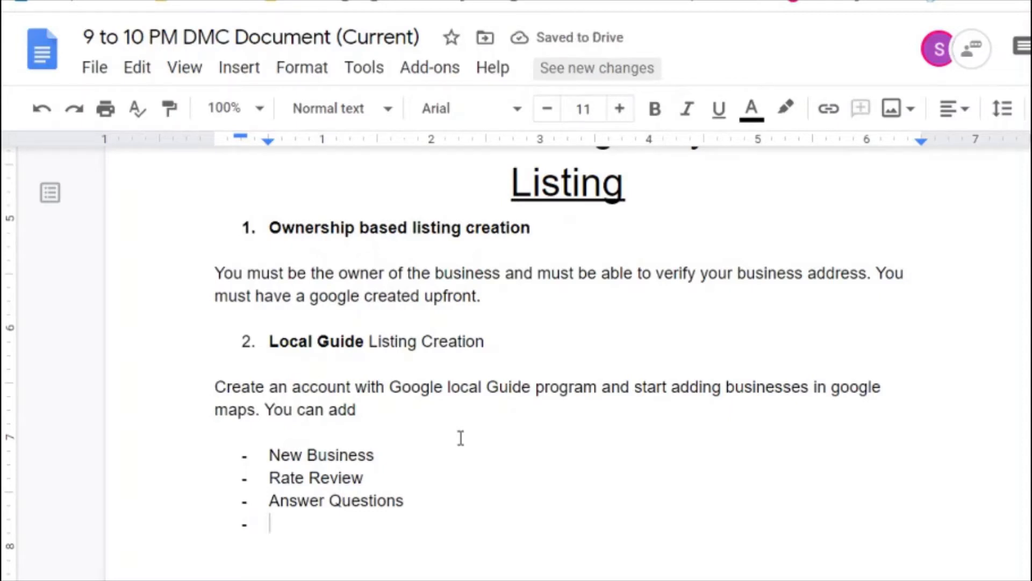
pyautogui.write('Update')
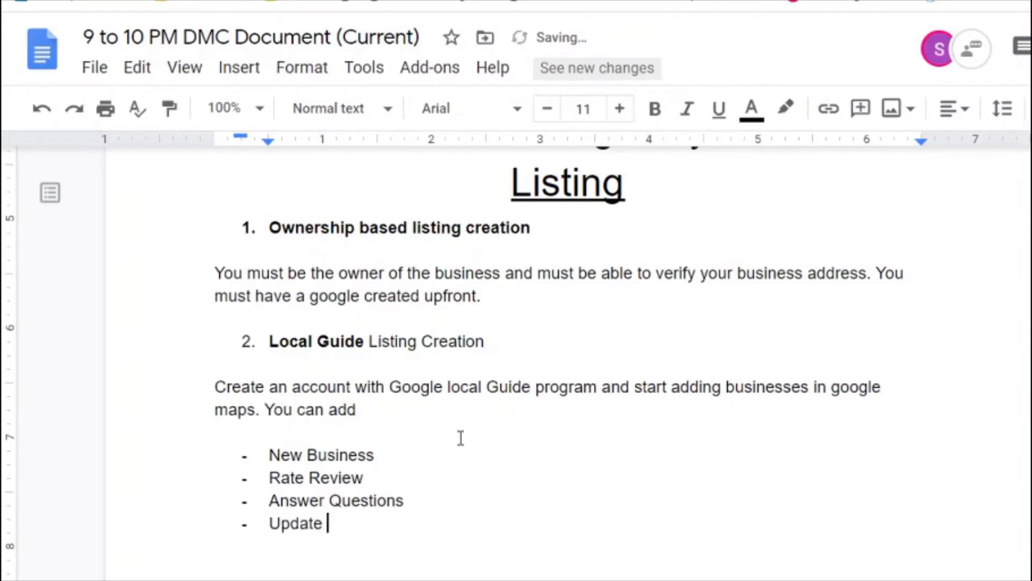
pyautogui.press('BackSpace')
pyautogui.press('BackSpace')
pyautogui.press('BackSpace')
pyautogui.press('BackSpace')
pyautogui.press('BackSpace')
pyautogui.press('BackSpace')
pyautogui.press('BackSpace')
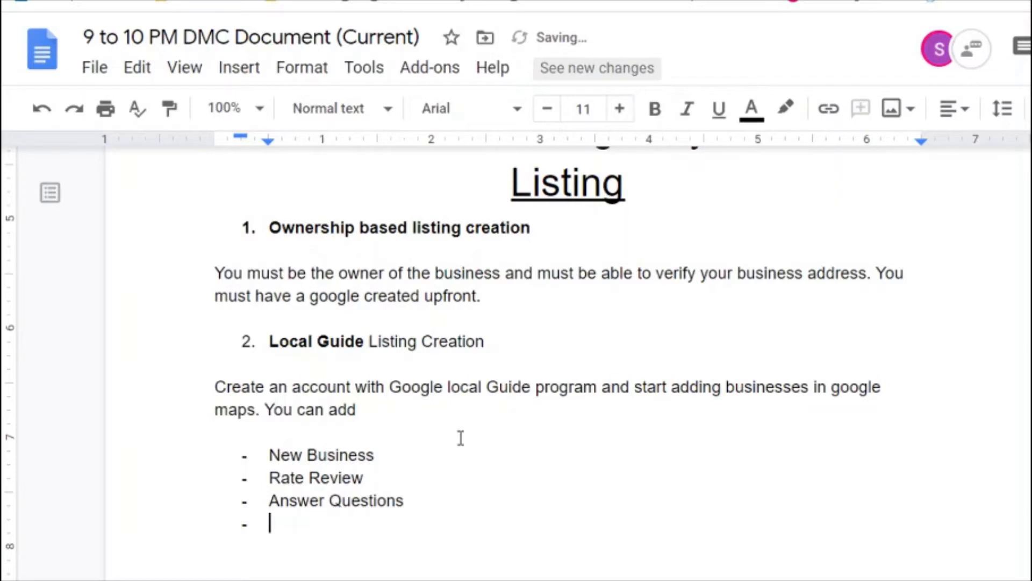
pyautogui.write('Suggest ')
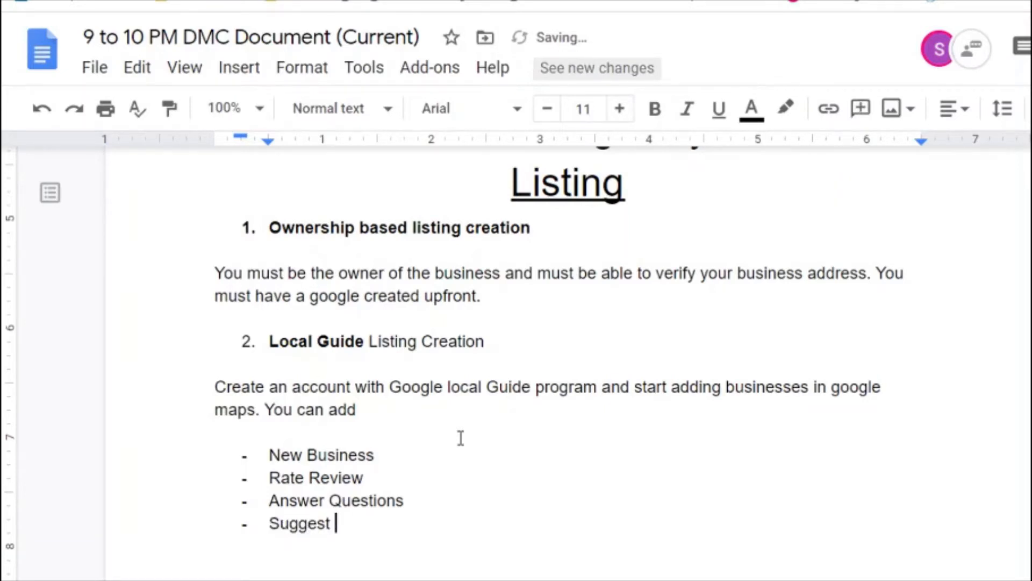
pyautogui.write('new info')
pyautogui.press('BackSpace')
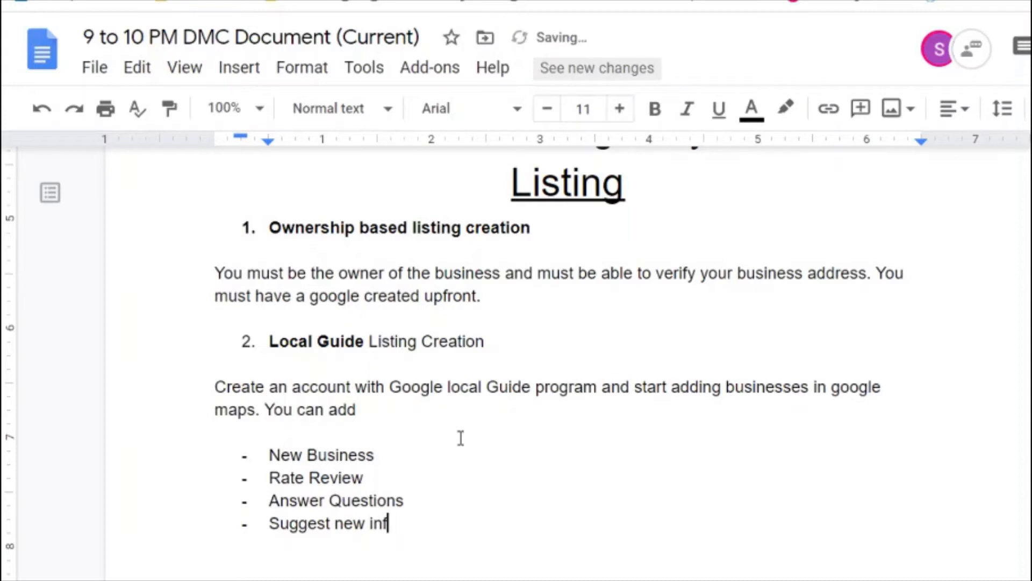
pyautogui.write('ormation a')
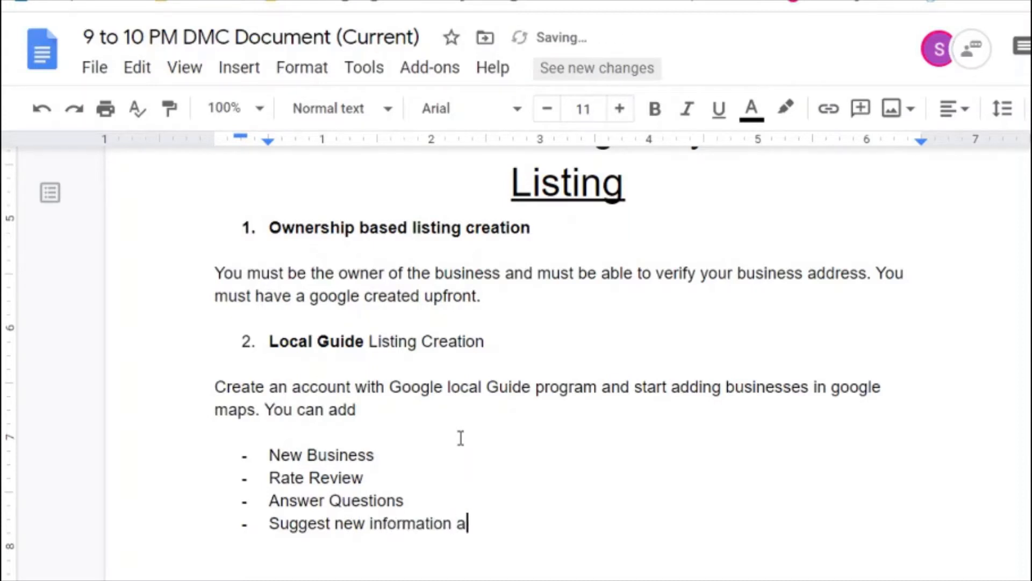
pyautogui.write('bout business')
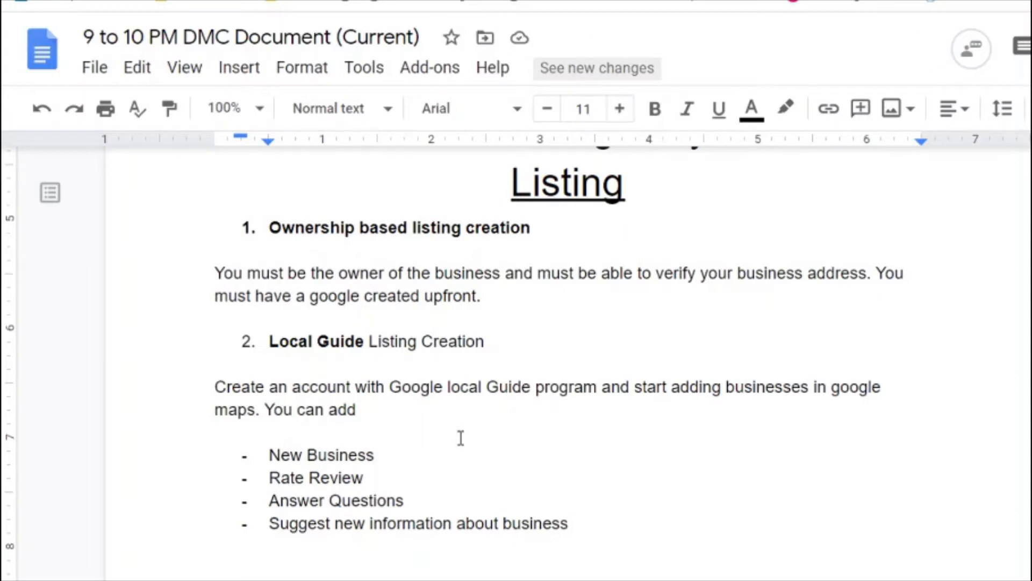
pyautogui.press('Return')
# Step: Add the bullets 'Submit photos of business' and 'Videos'
pyautogui.write('Sub')
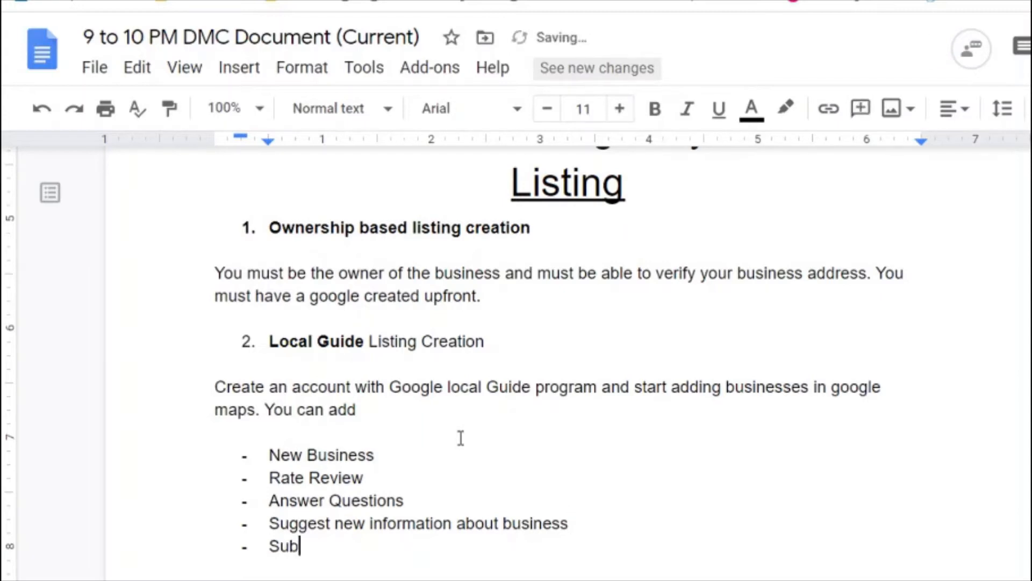
pyautogui.write('mit phone')
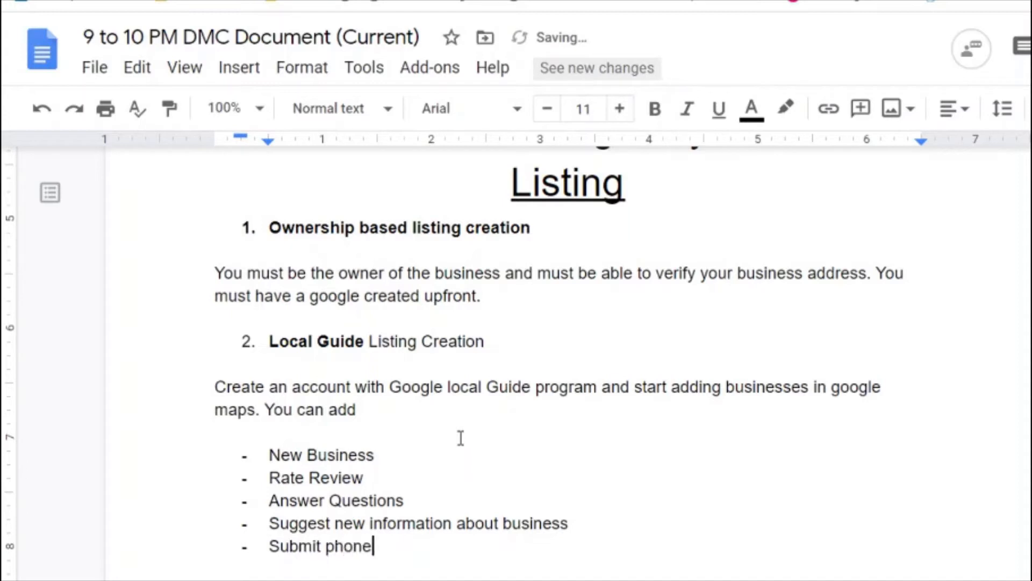
pyautogui.press('BackSpace')
pyautogui.press('BackSpace')
pyautogui.press('BackSpace')
pyautogui.write('tos of business')
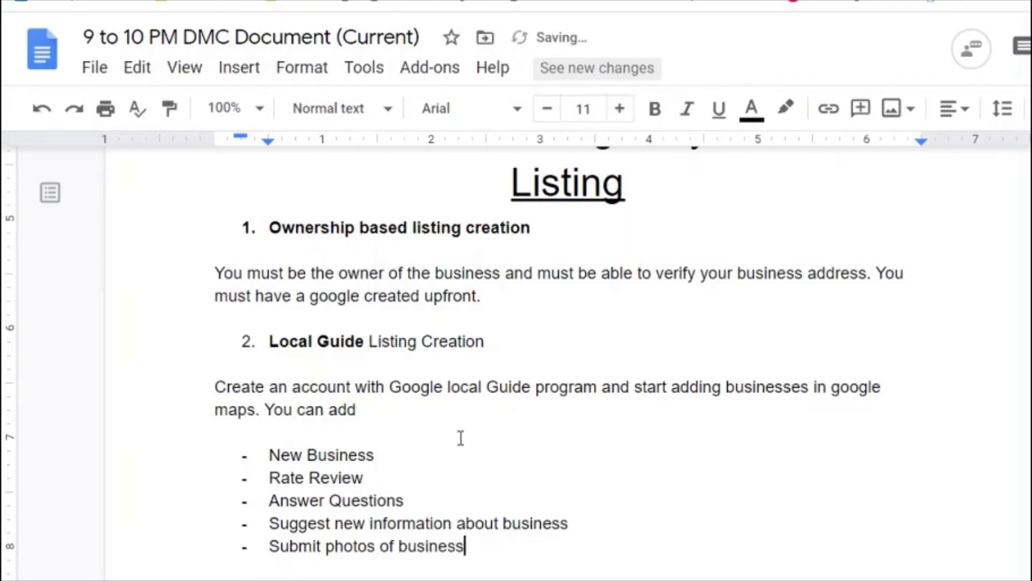
pyautogui.write('\\')
pyautogui.press('BackSpace')
pyautogui.press('Return')
pyautogui.write('Vid')
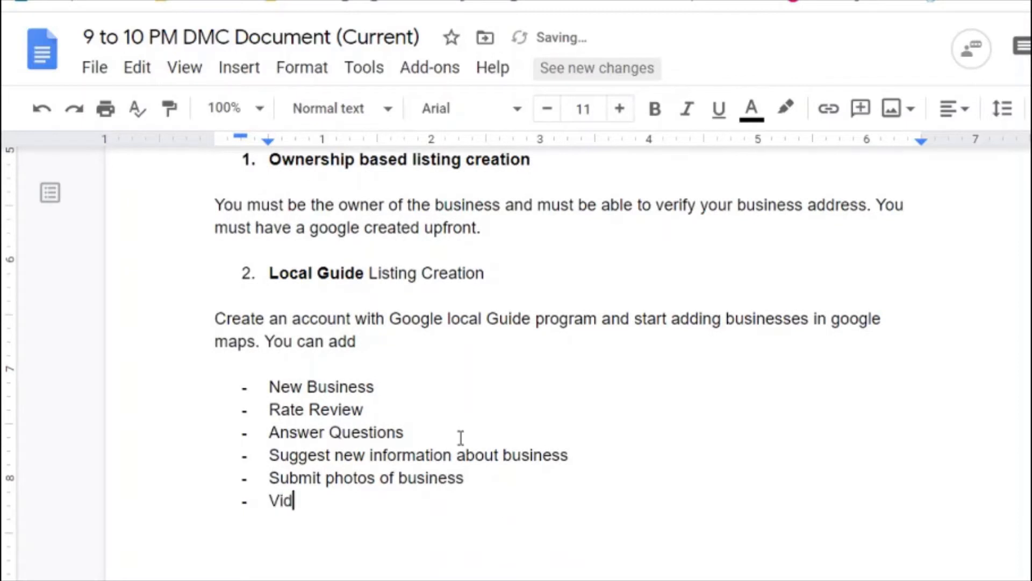
pyautogui.write('eos')
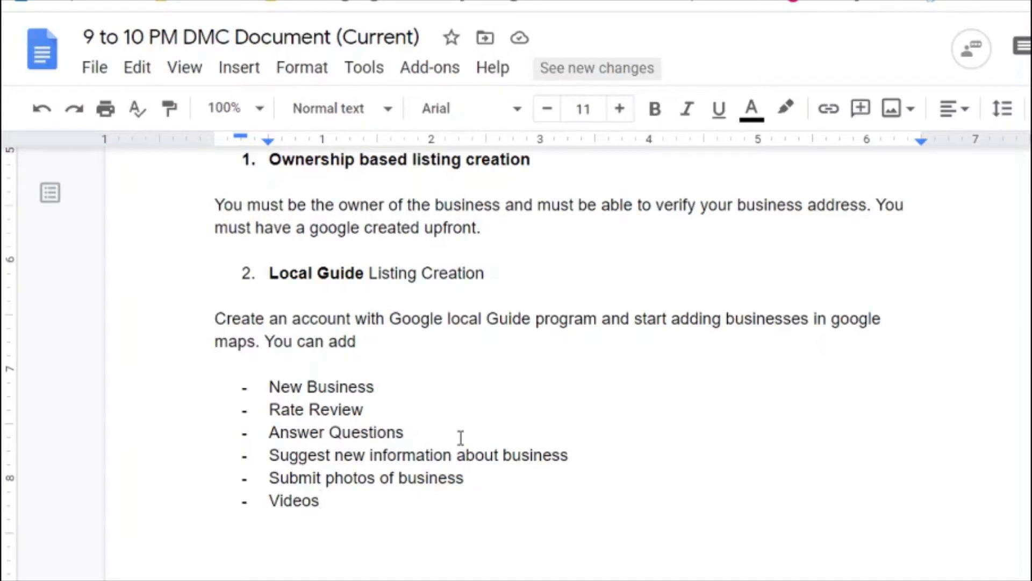
pyautogui.press('Return')
pyautogui.press('Up')
pyautogui.press('Up')
pyautogui.press('Up')
pyautogui.press('Up')
pyautogui.press('Up')
pyautogui.press('Up')
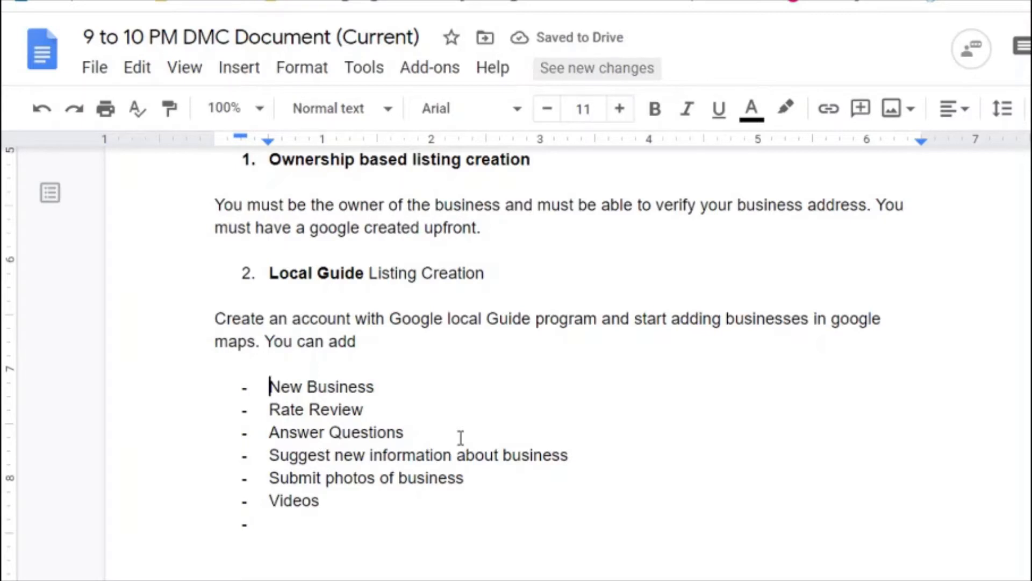
# Step: Append '/ Add missing place.' to the New Business bullet and delete the empty bullet after Videos
pyautogui.press('End')
pyautogui.write('/ Ad')
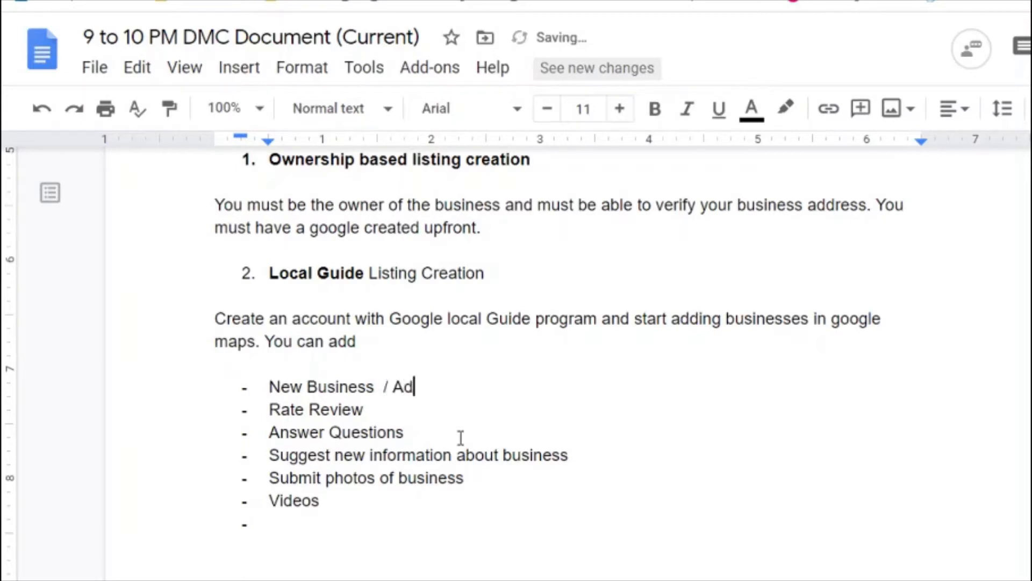
pyautogui.write('d missing place')
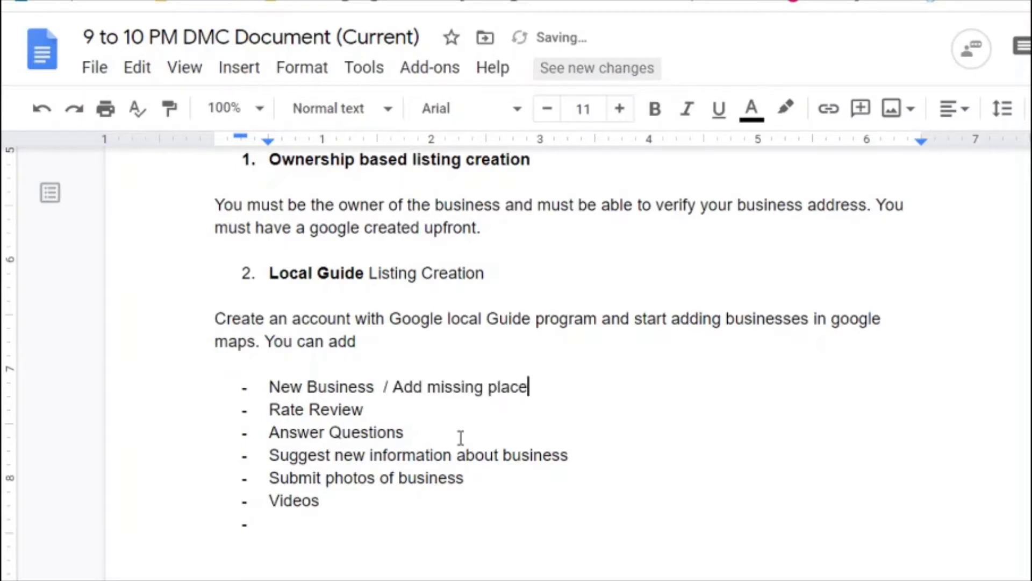
pyautogui.write('.')
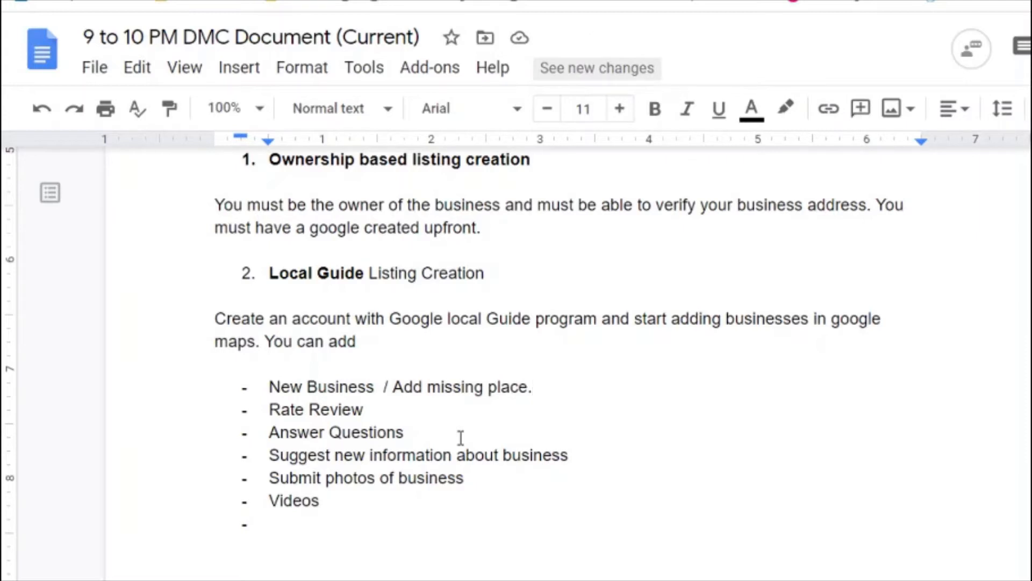
pyautogui.press('Down')
pyautogui.press('Down')
pyautogui.press('Down')
pyautogui.press('Down')
pyautogui.press('Down')
pyautogui.press('Down')
pyautogui.press('BackSpace')
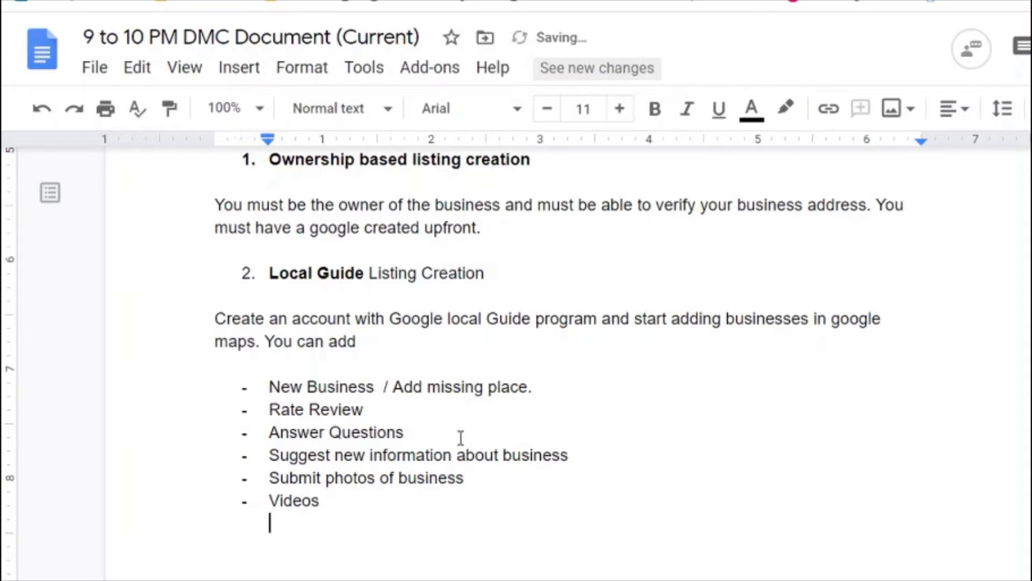
pyautogui.press('BackSpace')
# Step: Return the cursor to the end of the title's 'Listing' line
pyautogui.press('Up')
pyautogui.press('Up')
pyautogui.press('Up')
pyautogui.press('Up')
pyautogui.press('Up')
pyautogui.press('Up')
pyautogui.press('Up')
pyautogui.press('Up')
pyautogui.press('Up')
pyautogui.press('Up')
pyautogui.press('Up')
pyautogui.press('Up')
pyautogui.press('Up')
pyautogui.press('Up')
pyautogui.press('Up')
pyautogui.press('Up')
pyautogui.press('Up')
pyautogui.press('Up')
pyautogui.press('Up')
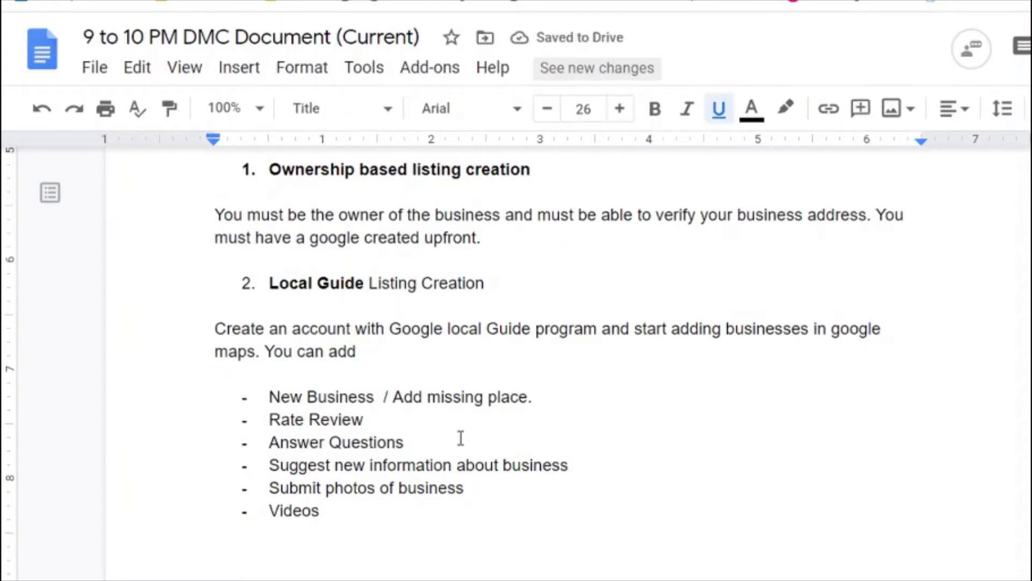
pyautogui.scroll(3, 461, 437)
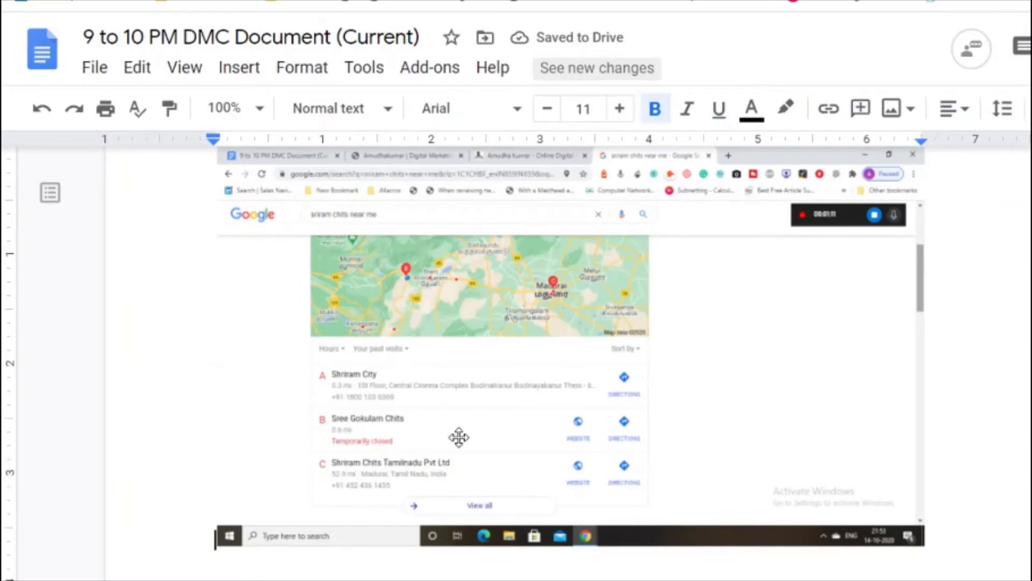
pyautogui.press('Down')
pyautogui.press('Down')
pyautogui.press('Down')
pyautogui.press('Down')
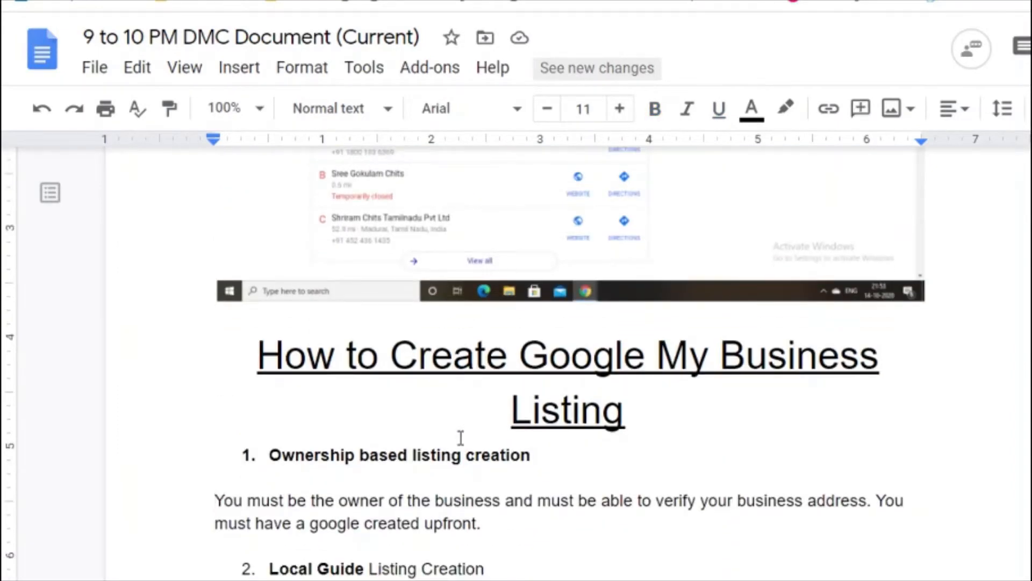
pyautogui.press('Up')
pyautogui.press('Up')
pyautogui.press('Up')
pyautogui.press('Up')
pyautogui.press('Down')
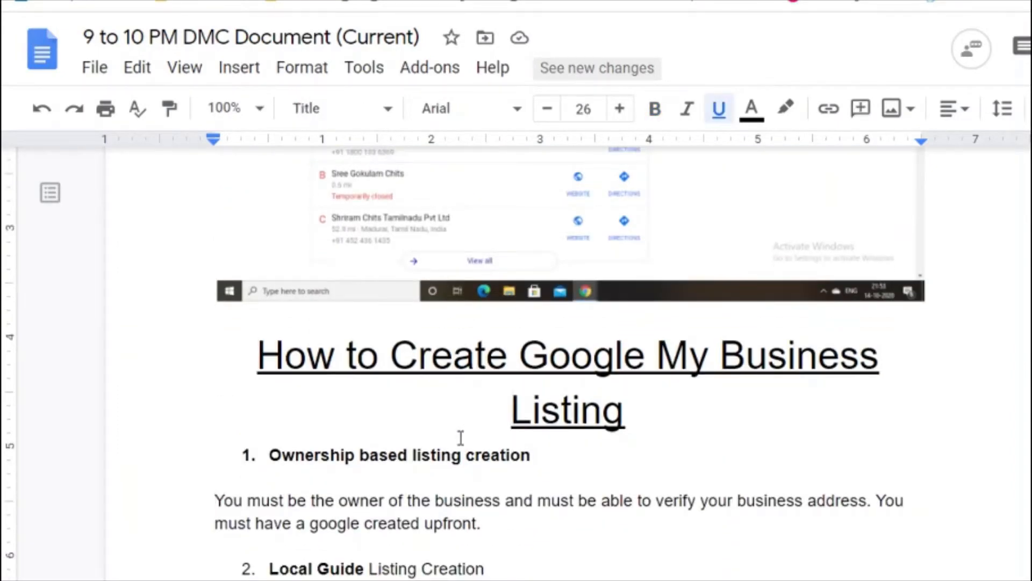
pyautogui.press('End')
# Step: Insert 'Must have the local business listing information ready.' beneath the title, with blank lines after
pyautogui.press('Return')
pyautogui.press('Return')
pyautogui.press('Return')
pyautogui.press('Return')
pyautogui.press('Return')
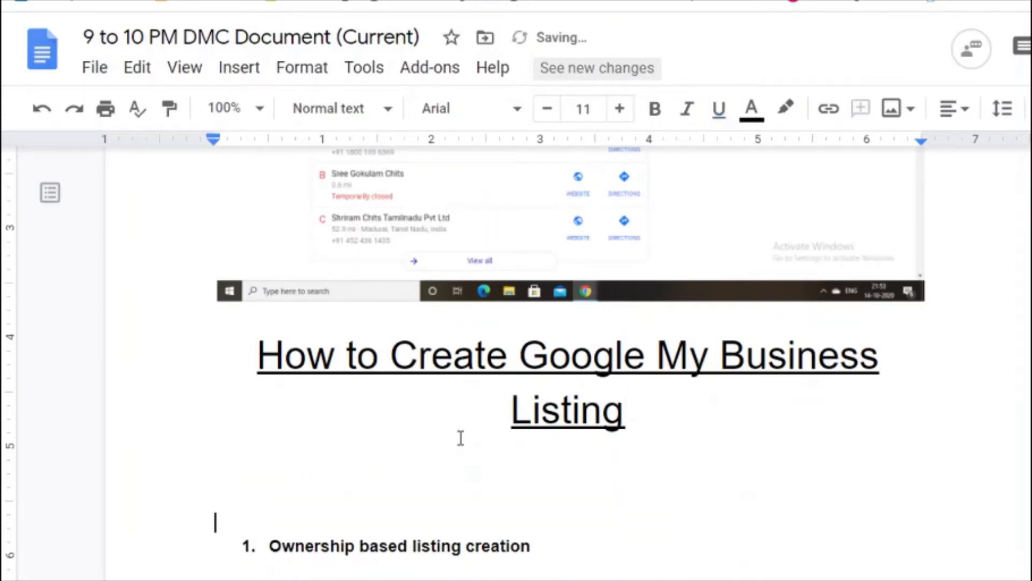
pyautogui.press('Up')
pyautogui.press('Up')
pyautogui.press('Up')
pyautogui.press('Up')
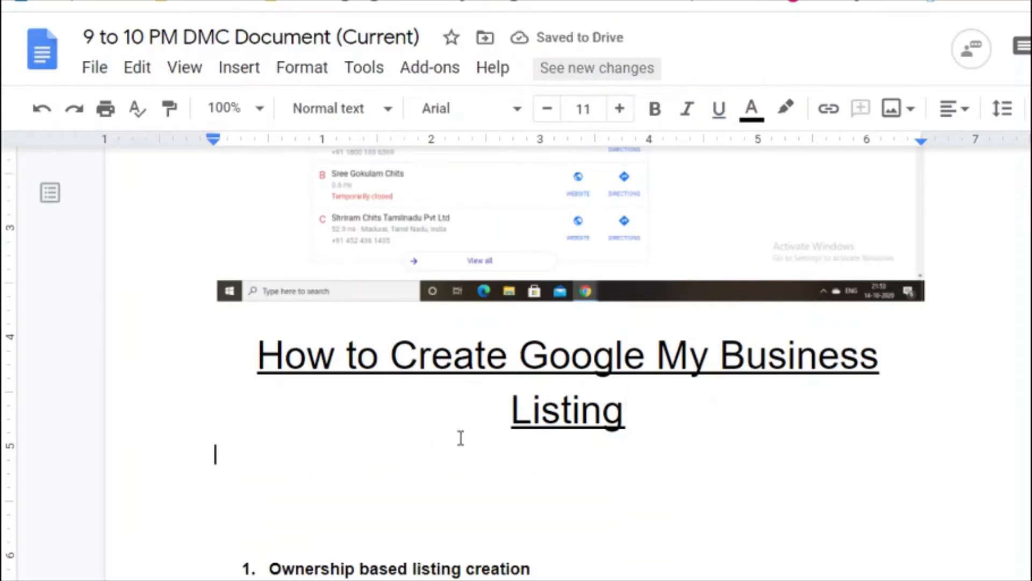
pyautogui.write('Mus h')
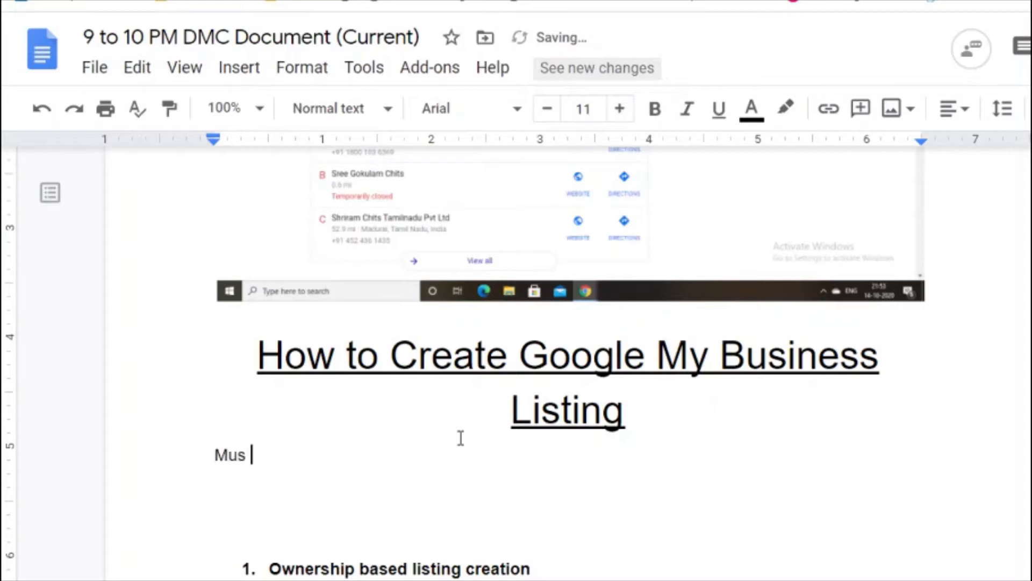
pyautogui.press('BackSpace')
pyautogui.press('BackSpace')
pyautogui.press('BackSpace')
pyautogui.write('st have')
pyautogui.press('BackSpace')
pyautogui.press('BackSpace')
pyautogui.write('ave the local')
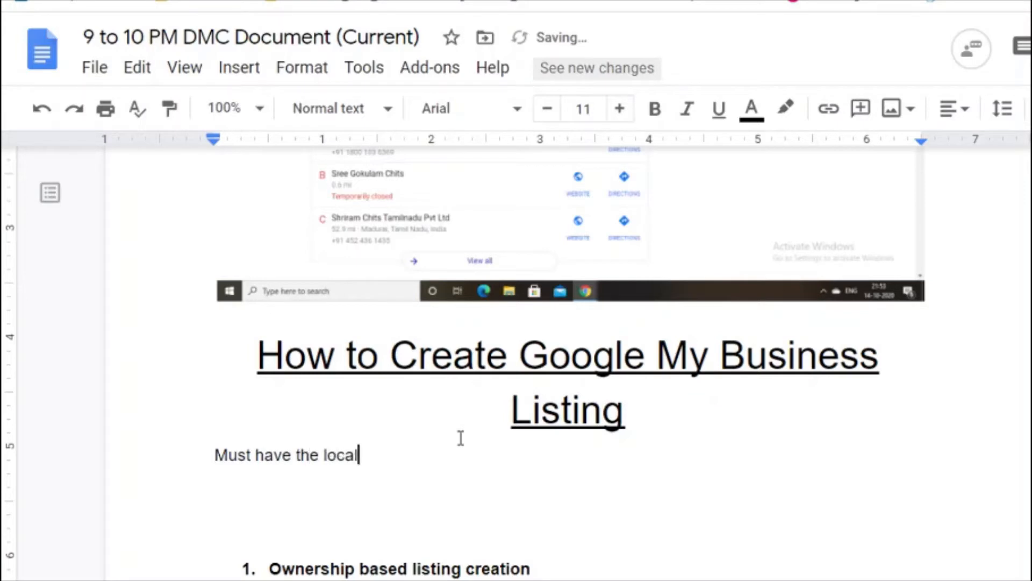
pyautogui.write(' business ')
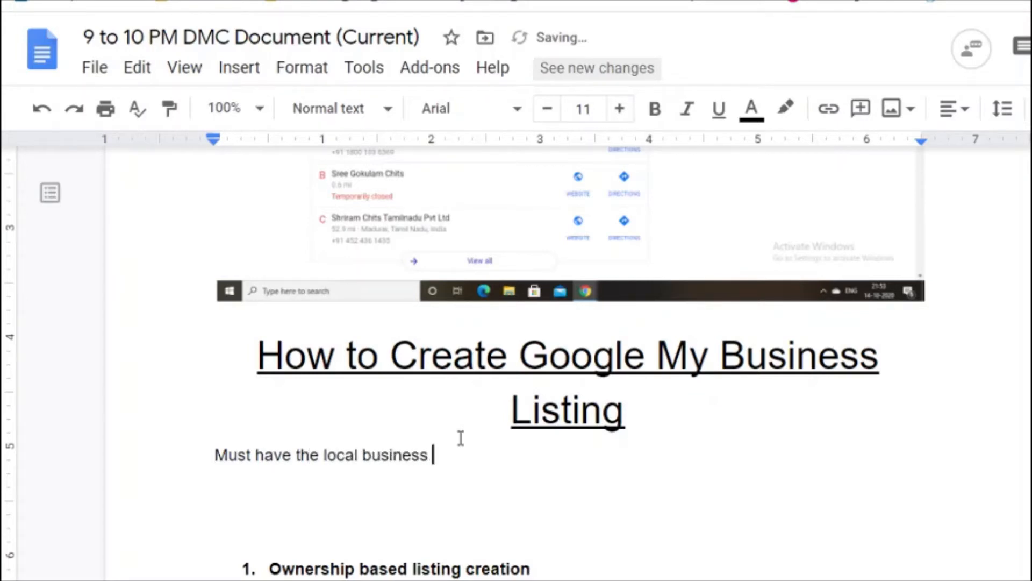
pyautogui.write('listing info')
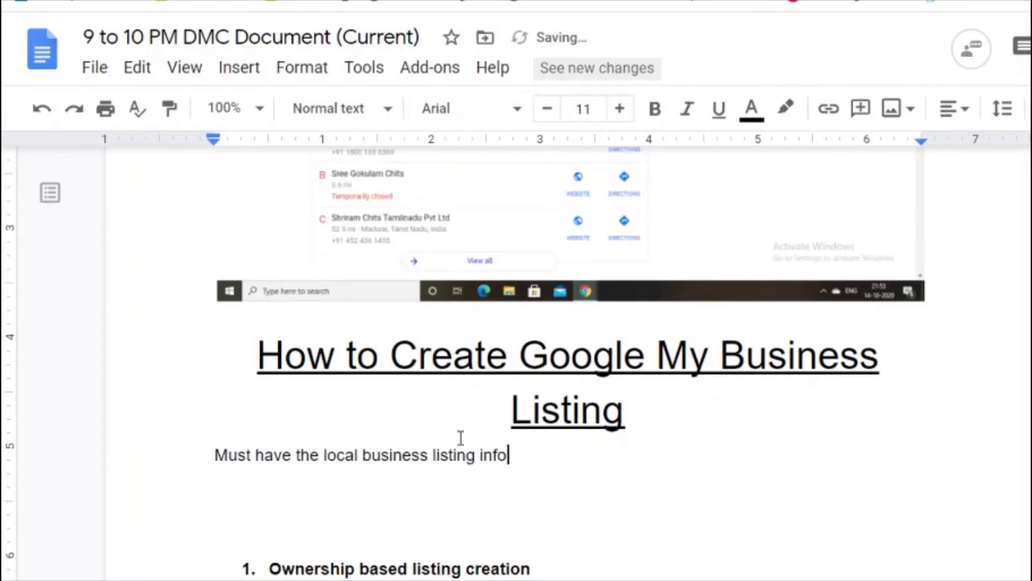
pyautogui.write('rmation abou')
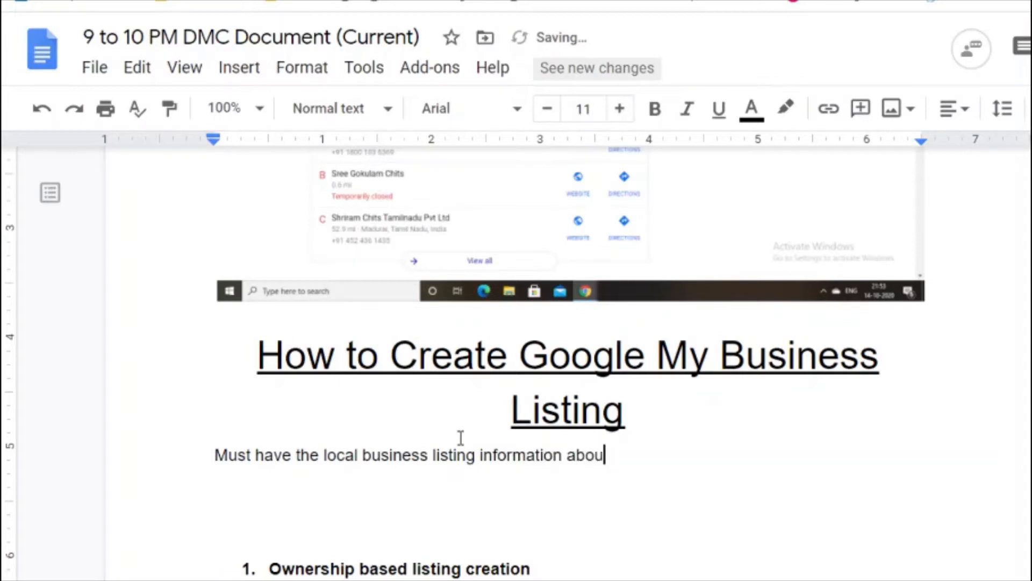
pyautogui.press('BackSpace')
pyautogui.press('BackSpace')
pyautogui.press('BackSpace')
pyautogui.press('BackSpace')
pyautogui.write('ready.')
pyautogui.press('Return')
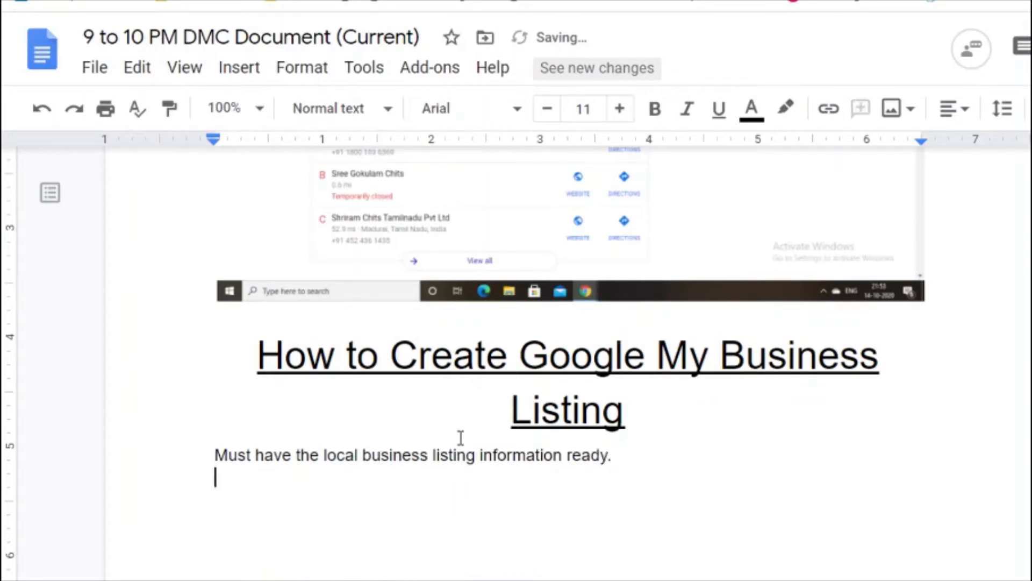
pyautogui.press('Return')
# Step: Add dash bullets Logo, Photos and Videos
pyautogui.write('- Logo')
pyautogui.press('Return')
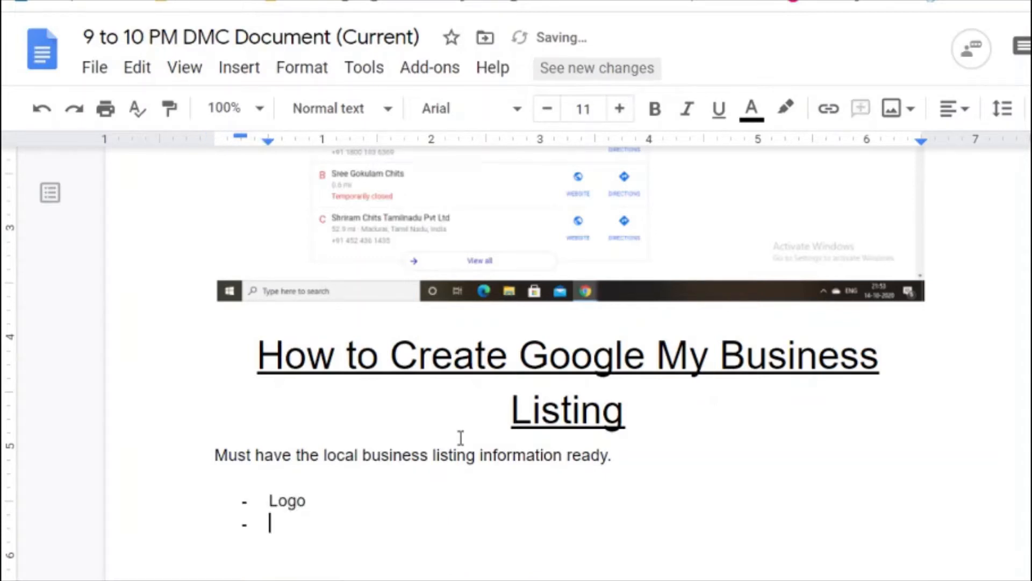
pyautogui.write('Photos')
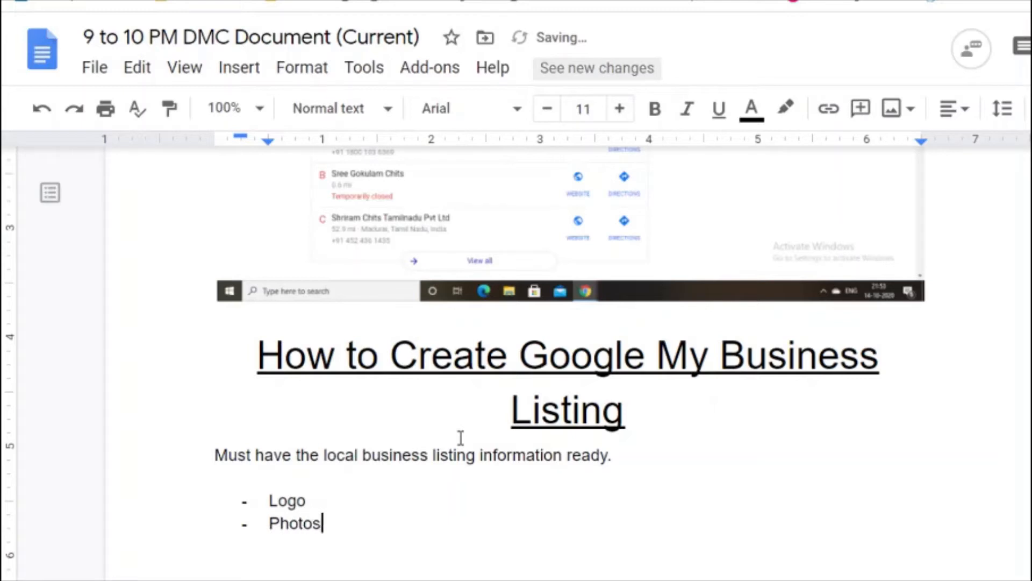
pyautogui.press('Return')
pyautogui.write('Videos')
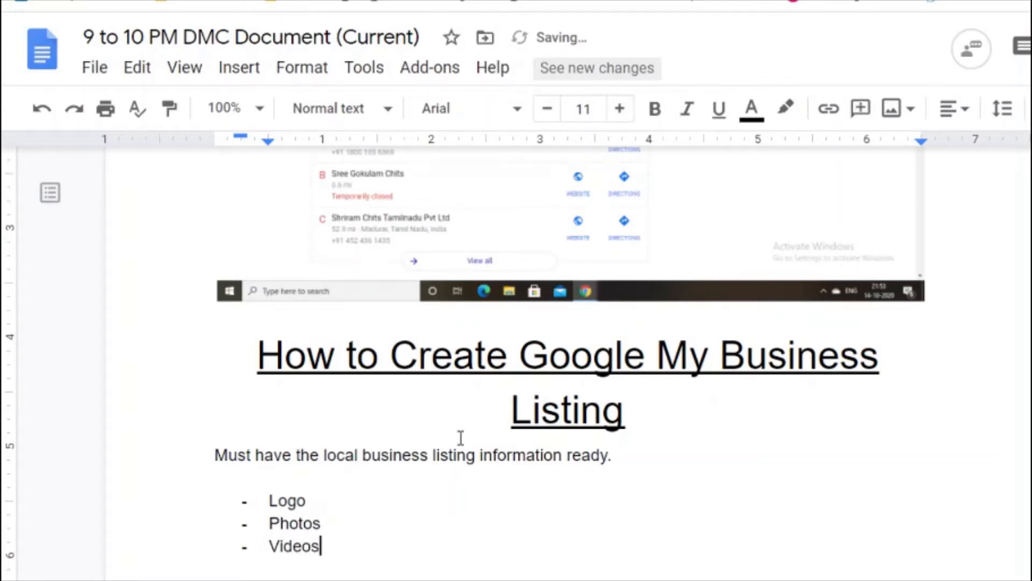
# Step: Nest Front office View, Interior phots and Team Members Photos under Photos
pyautogui.press('Up')
pyautogui.press('Return')
pyautogui.press('Tab')
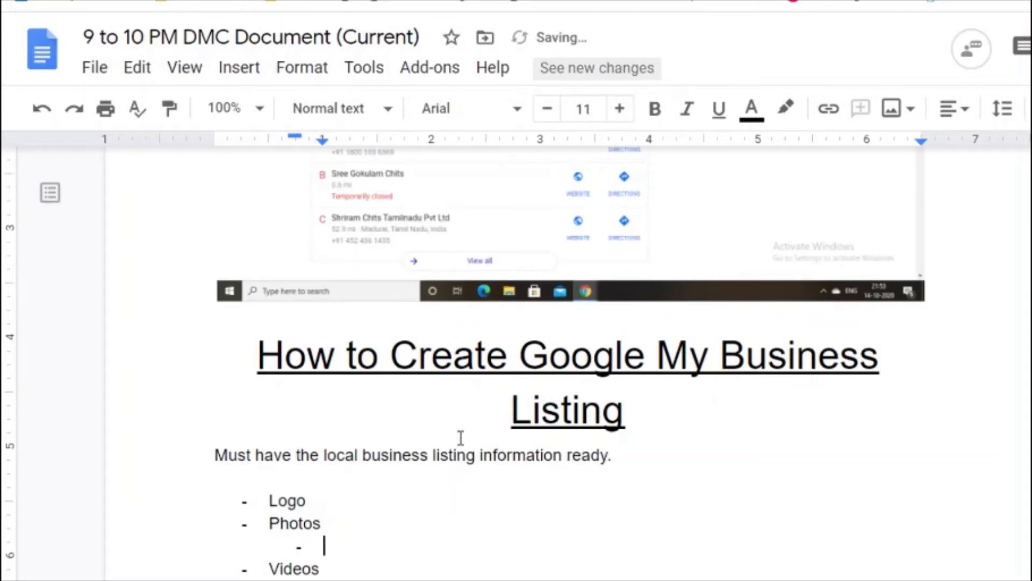
pyautogui.write('Front of')
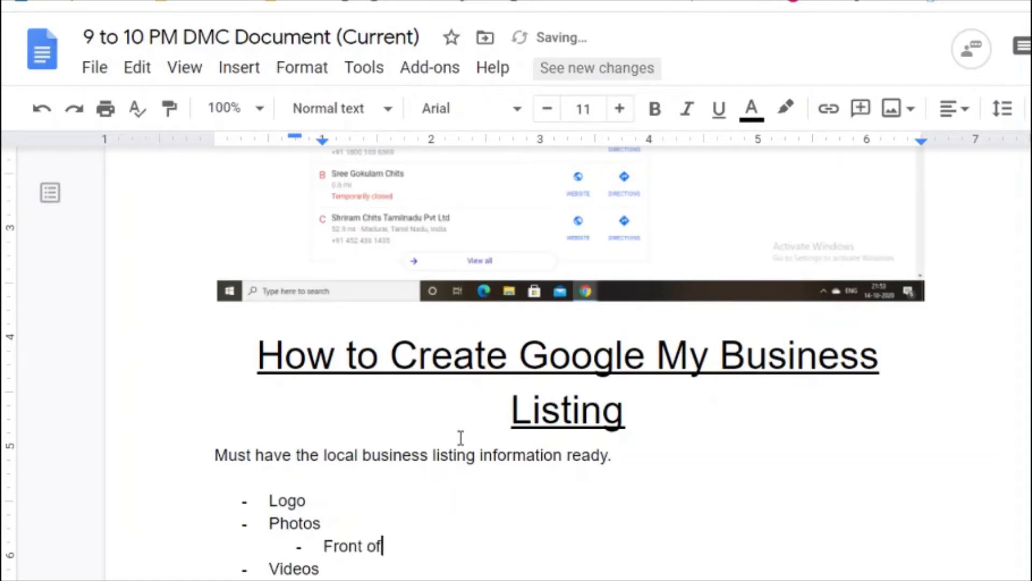
pyautogui.write('fice View')
pyautogui.press('Return')
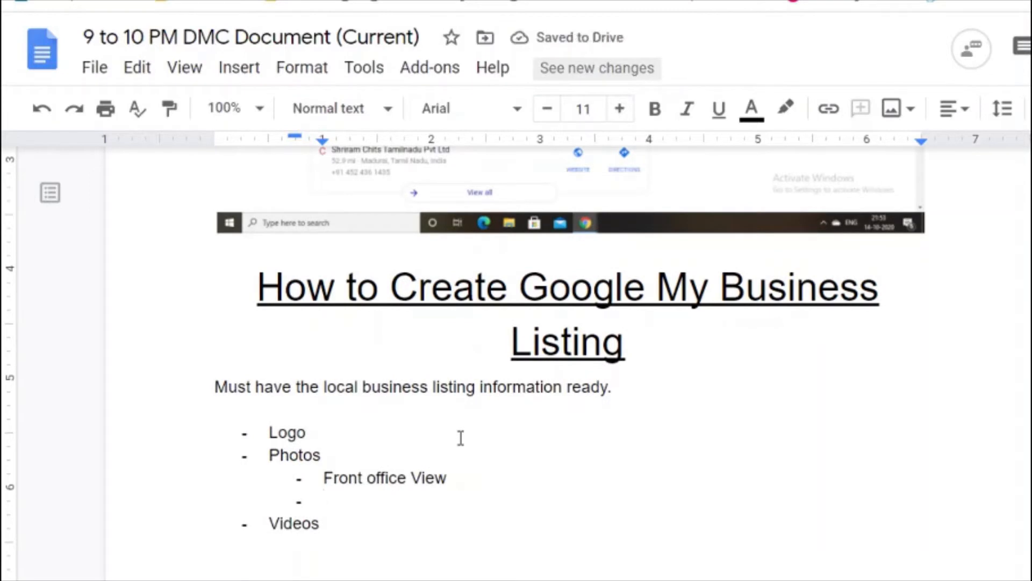
pyautogui.write('Int')
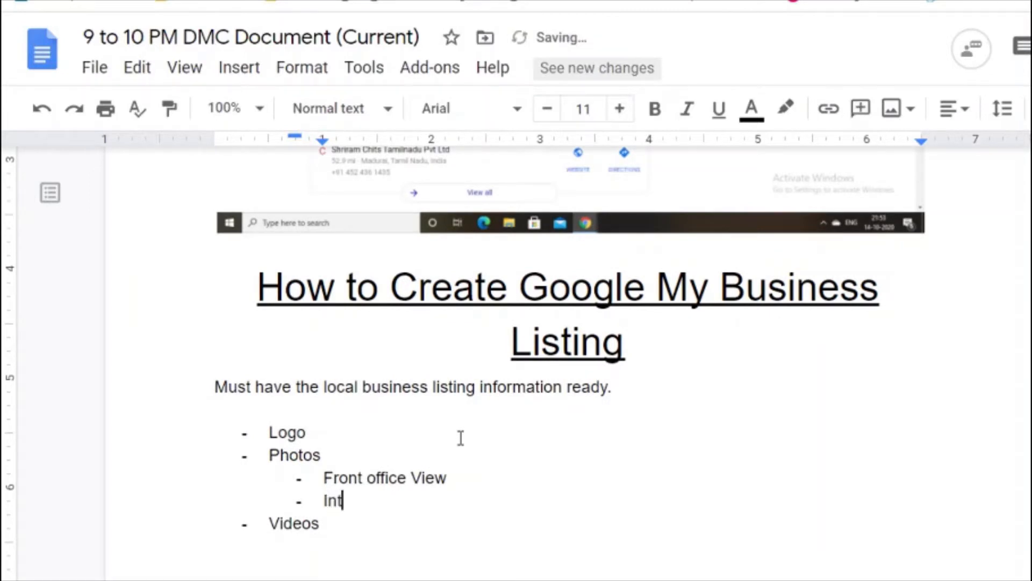
pyautogui.write('erior pgo')
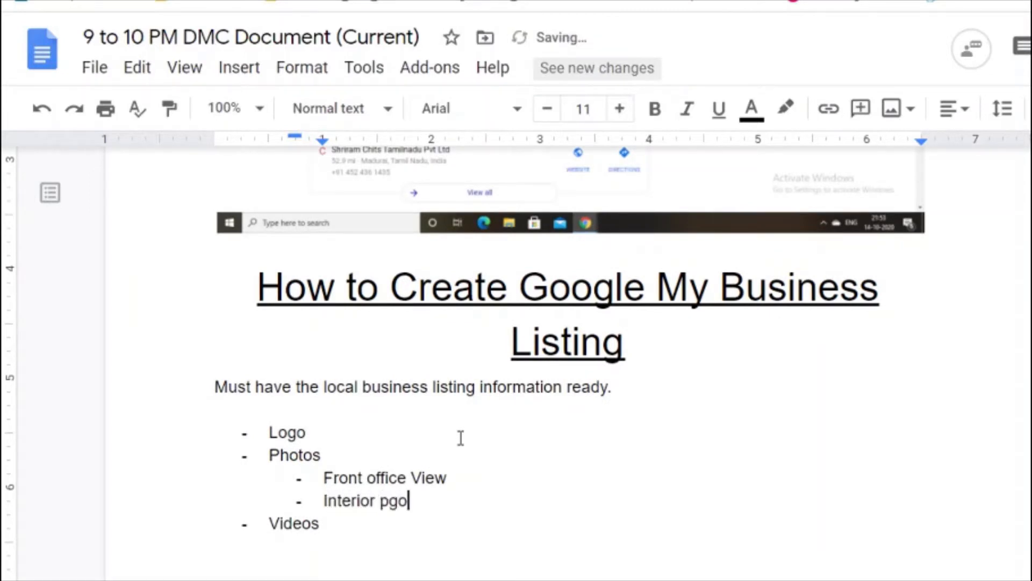
pyautogui.press('BackSpace')
pyautogui.press('BackSpace')
pyautogui.write('hots')
pyautogui.press('Return')
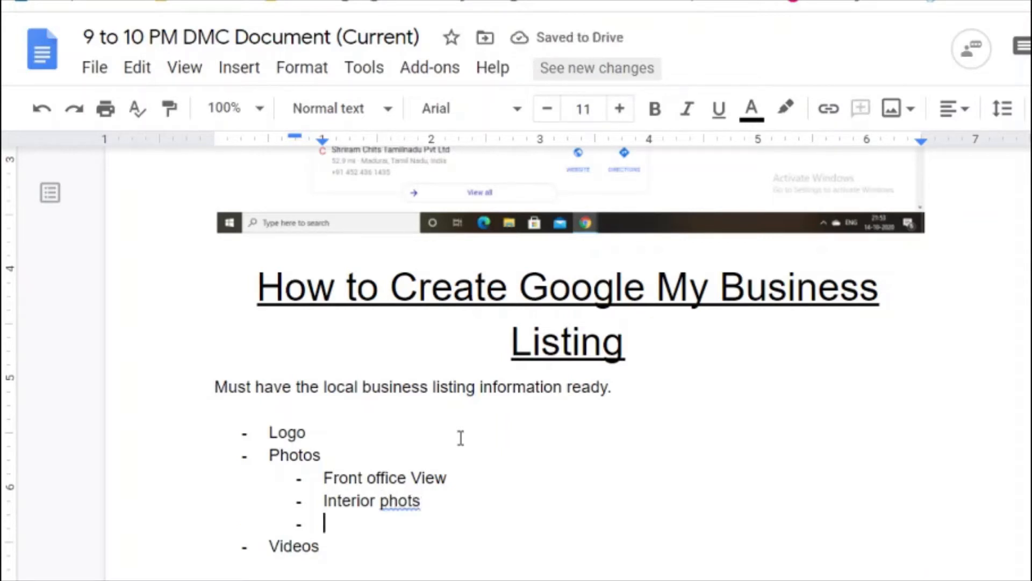
pyautogui.write('Team')
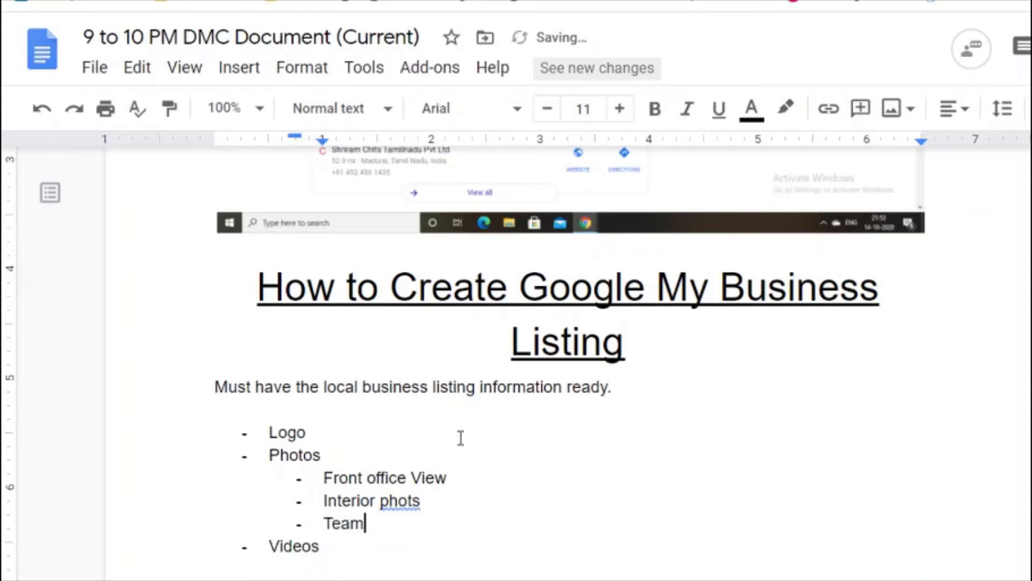
pyautogui.write(' Members Po')
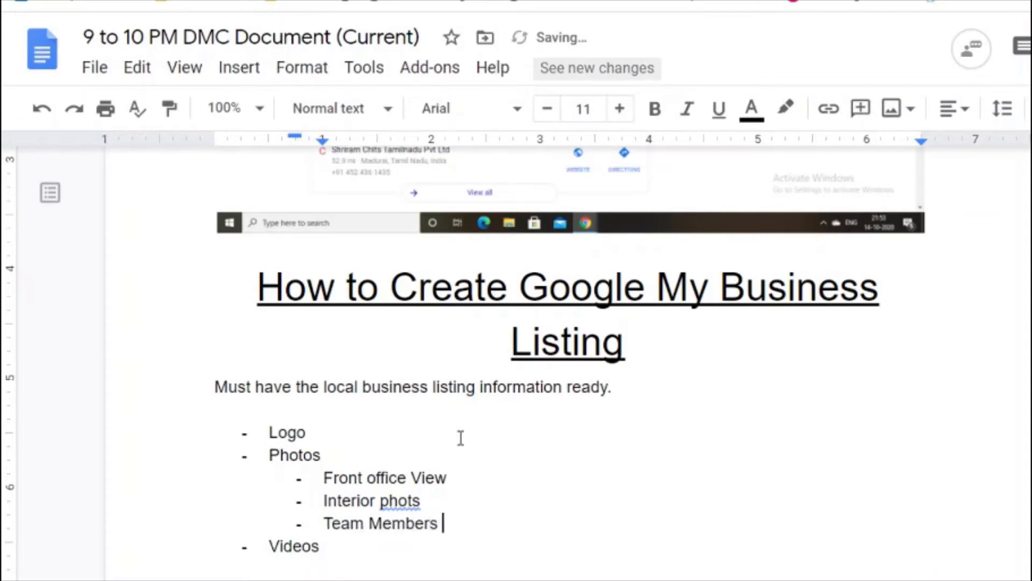
pyautogui.press('BackSpace')
pyautogui.write('hotos')
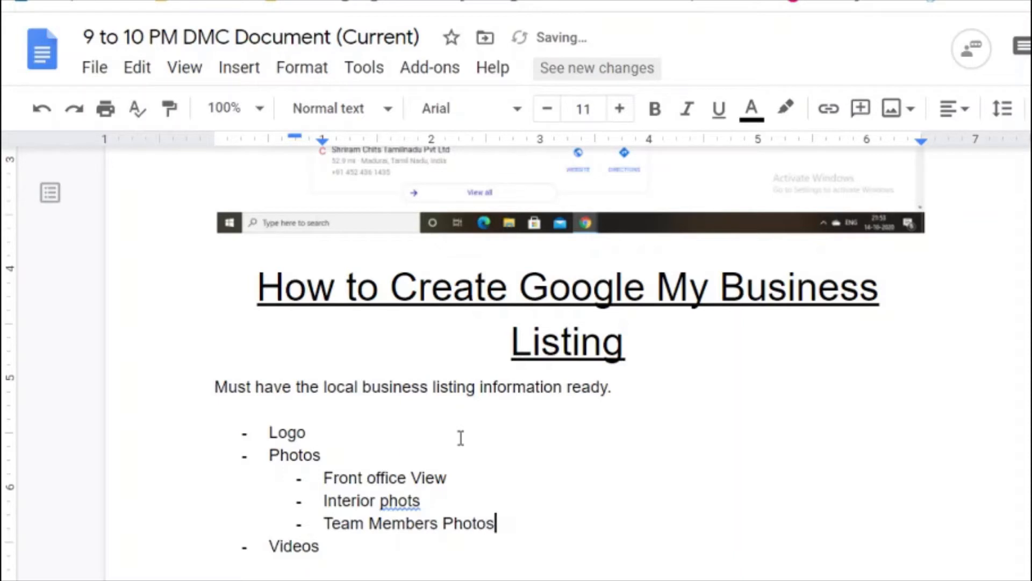
pyautogui.press('Up')
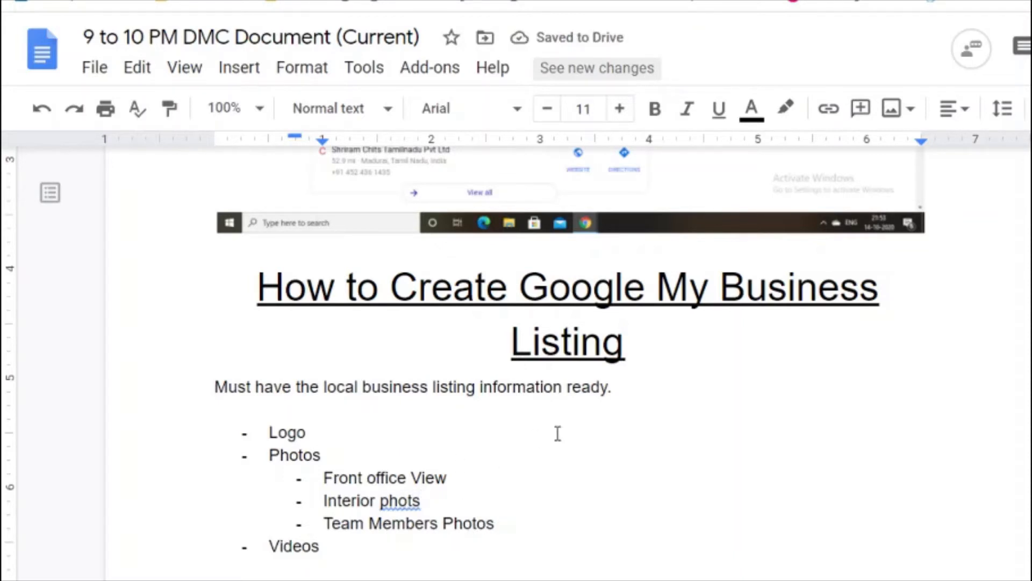
# Step: Correct the misspelled 'phots' to 'photos' in the checklist's photo items
pyautogui.press('Left')
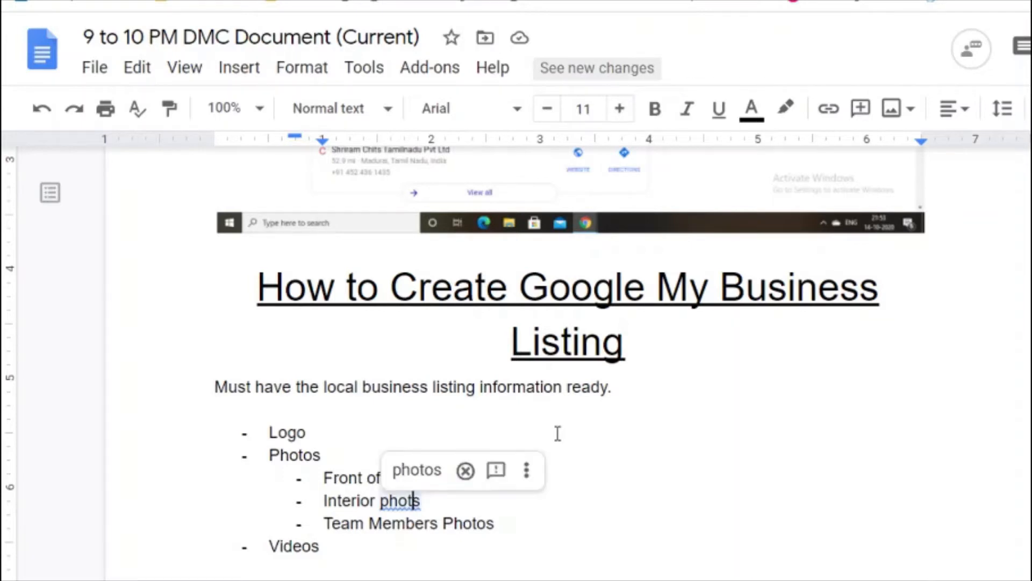
pyautogui.write('o')
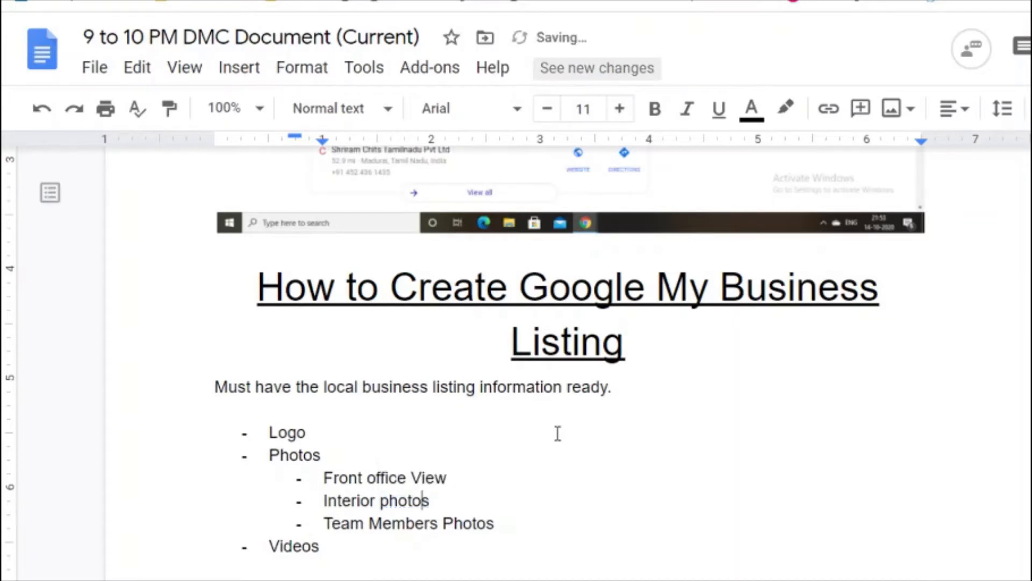
pyautogui.press('Up')
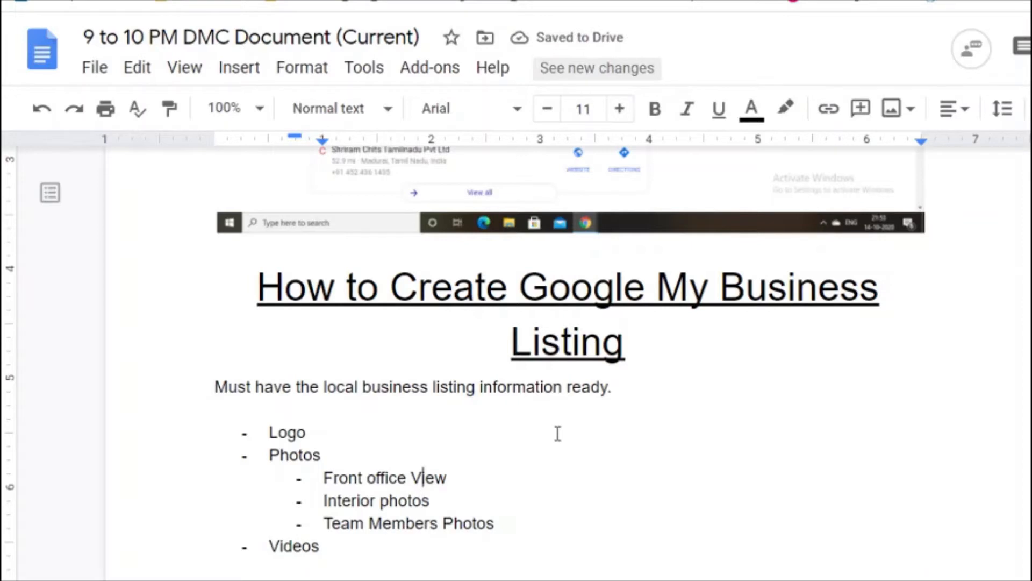
pyautogui.press('Home')
pyautogui.hotkey('shift', 'Down')
pyautogui.hotkey('shift', 'Down')
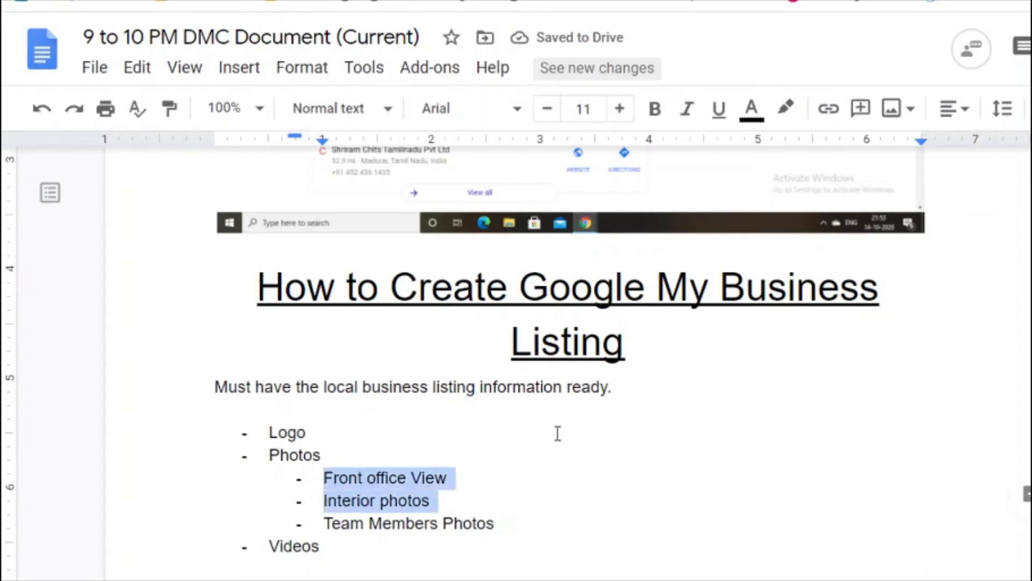
pyautogui.hotkey('shift', 'Down')
pyautogui.hotkey('shift', 'Down')
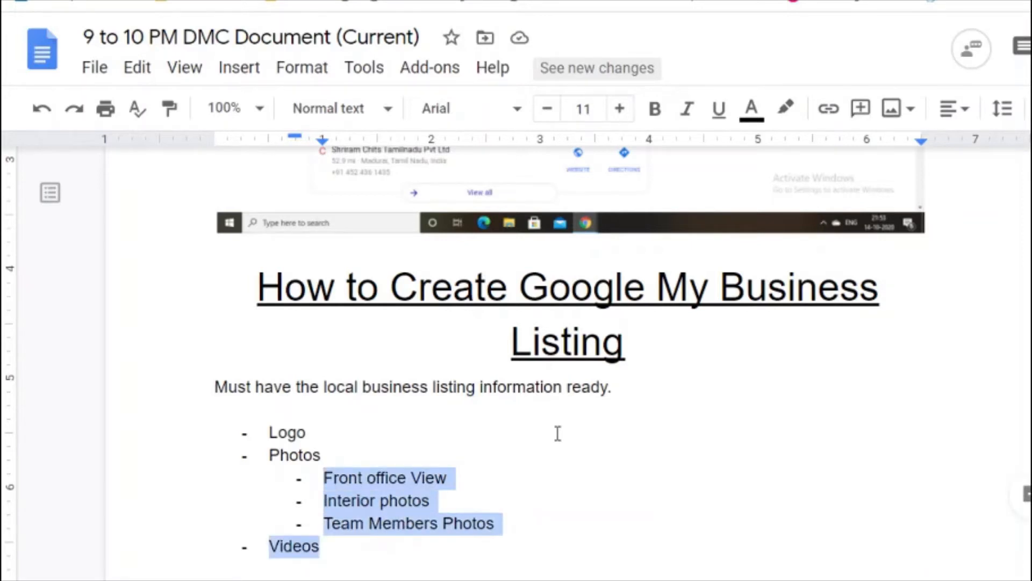
pyautogui.press('Down')
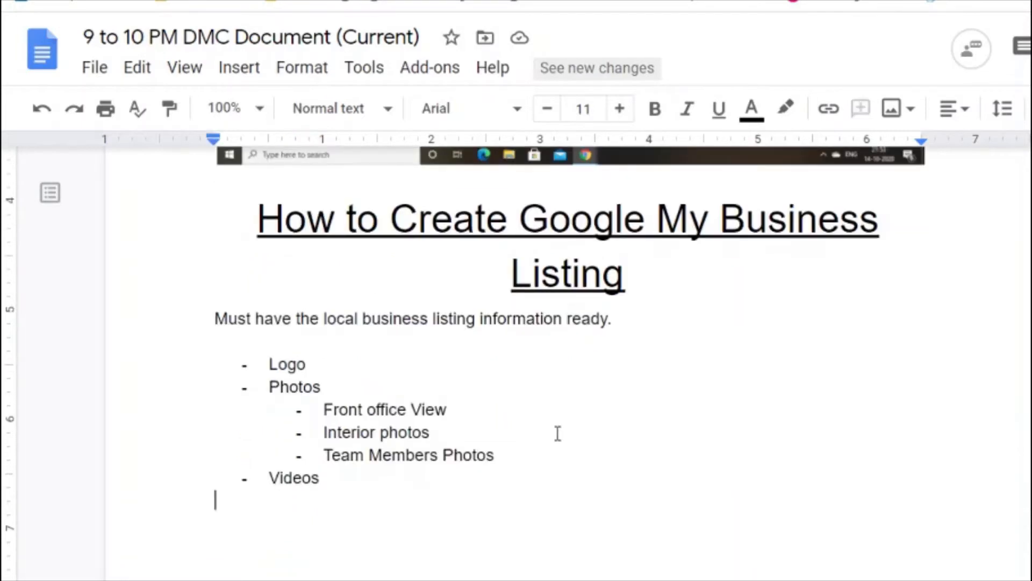
pyautogui.press('Up')
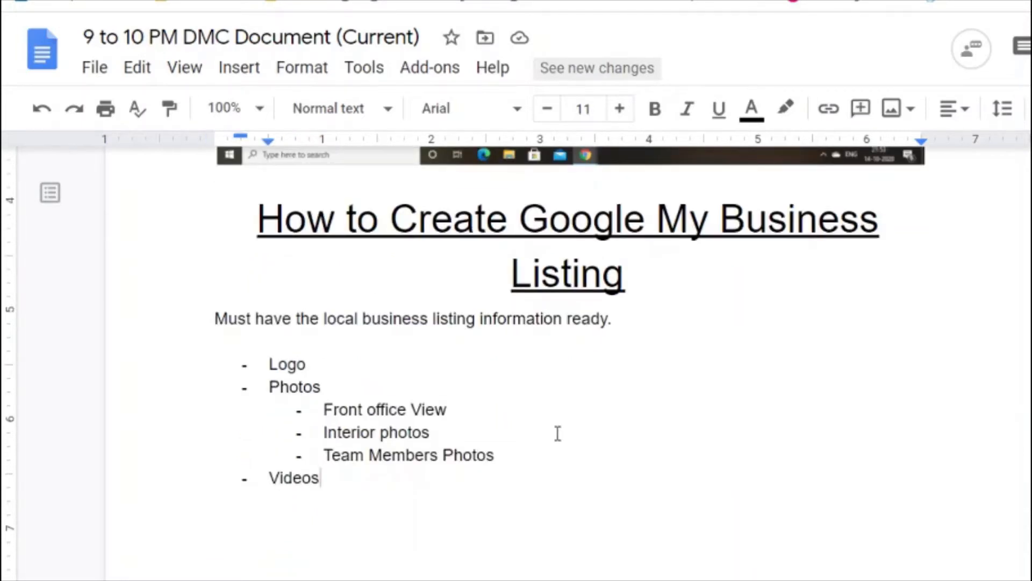
# Step: Add Name of your business, Areas Served and Services Offered as list items after Videos
pyautogui.press('Return')
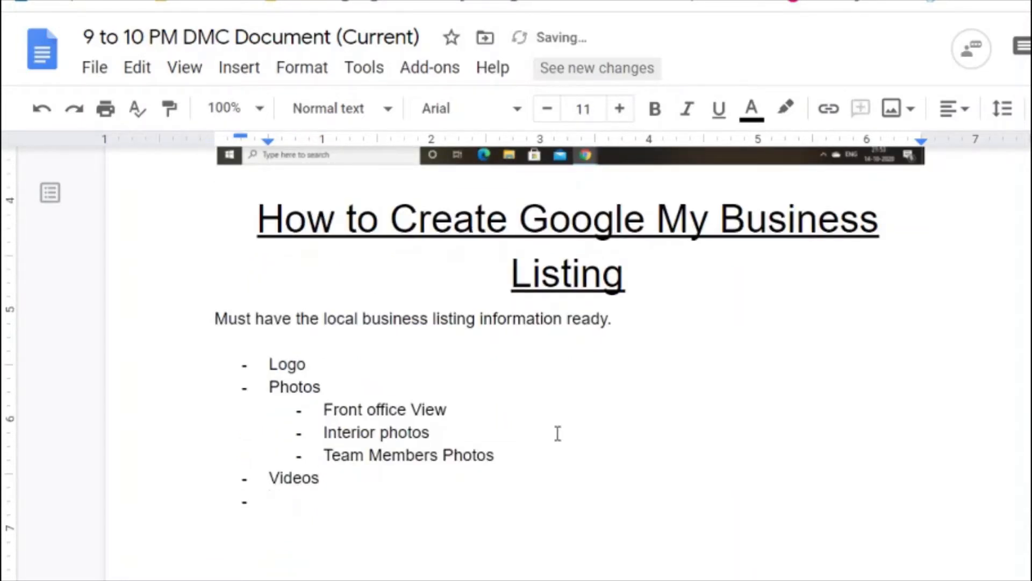
pyautogui.write('Name of y')
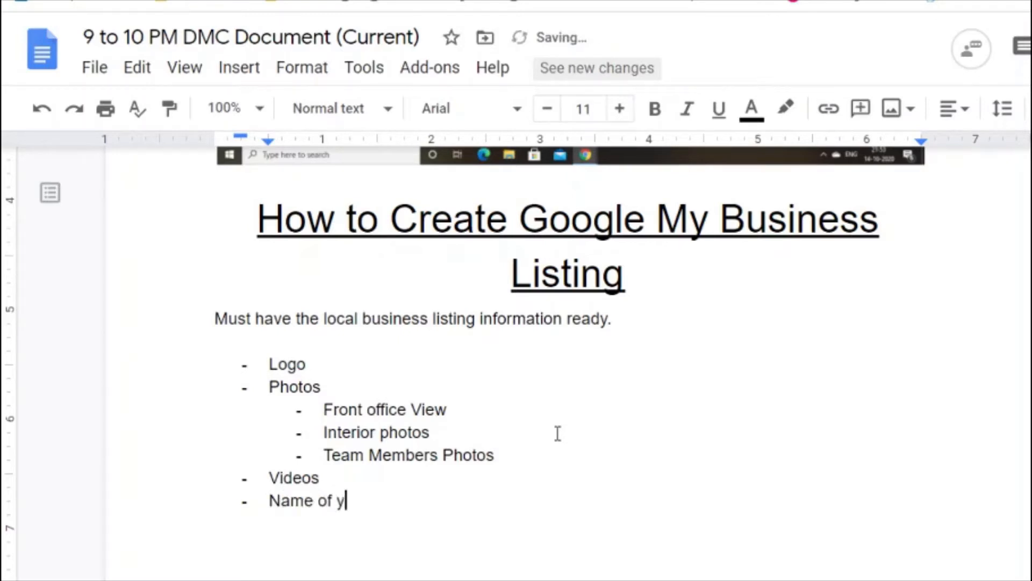
pyautogui.write('our business')
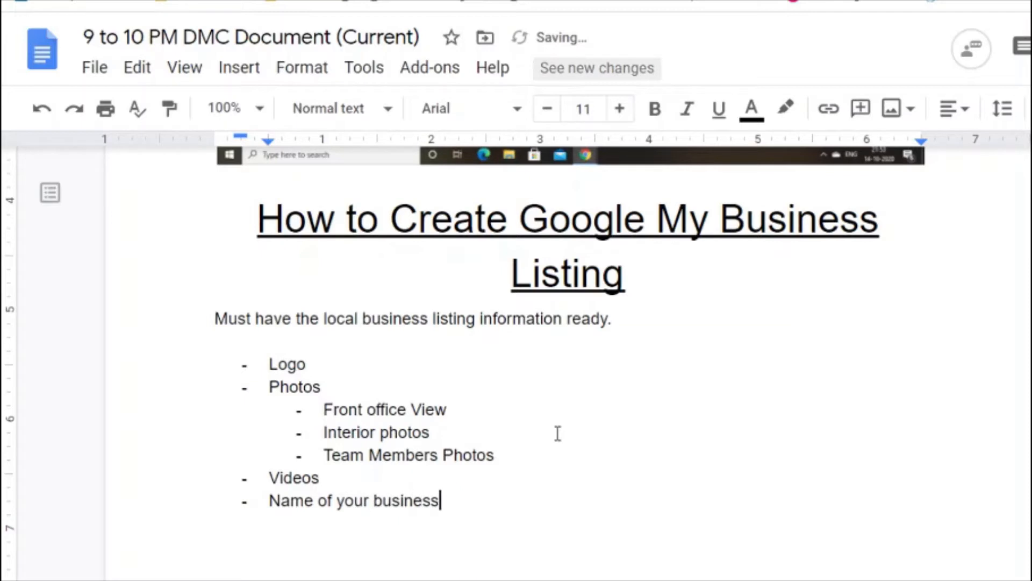
pyautogui.press('Return')
pyautogui.write('Areas ')
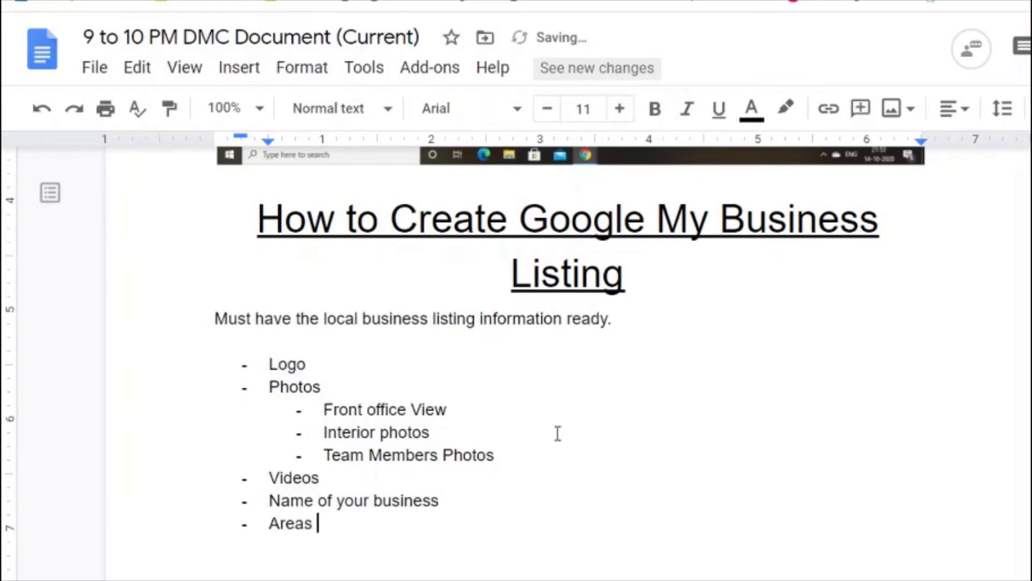
pyautogui.write('Served')
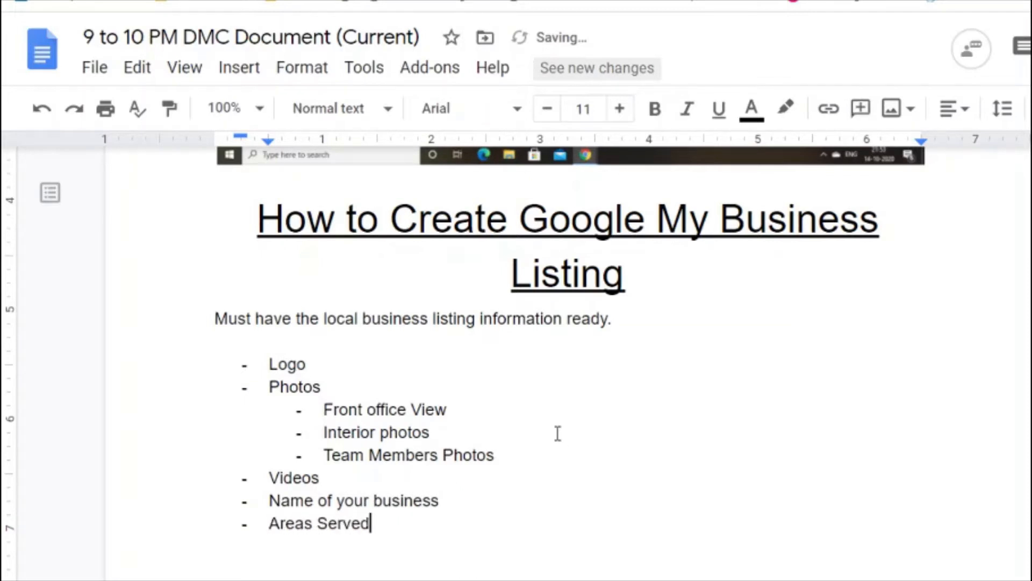
pyautogui.press('Return')
pyautogui.write('PRodu')
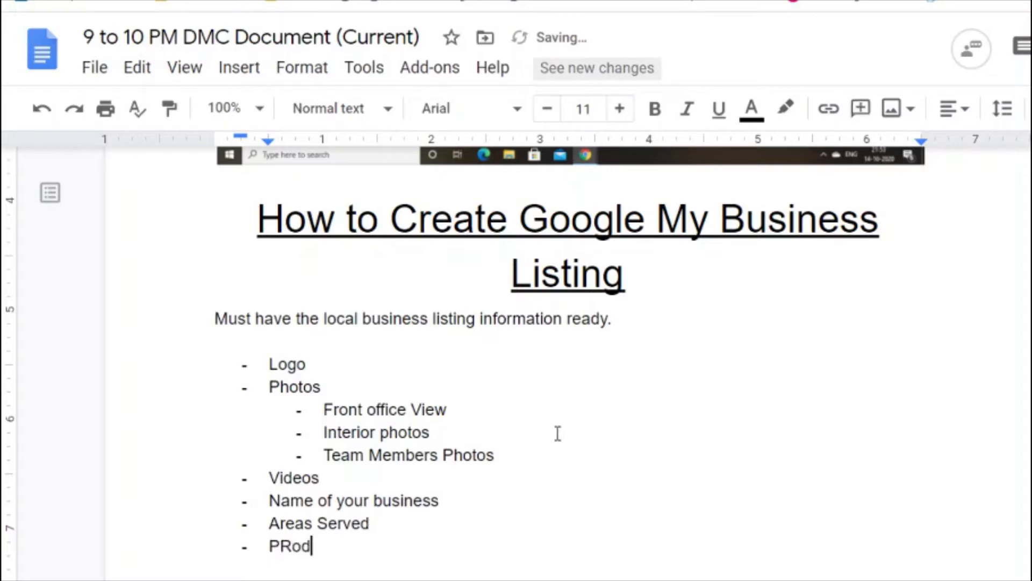
pyautogui.press('BackSpace')
pyautogui.press('BackSpace')
pyautogui.press('BackSpace')
pyautogui.press('BackSpace')
pyautogui.press('BackSpace')
pyautogui.write('Servi')
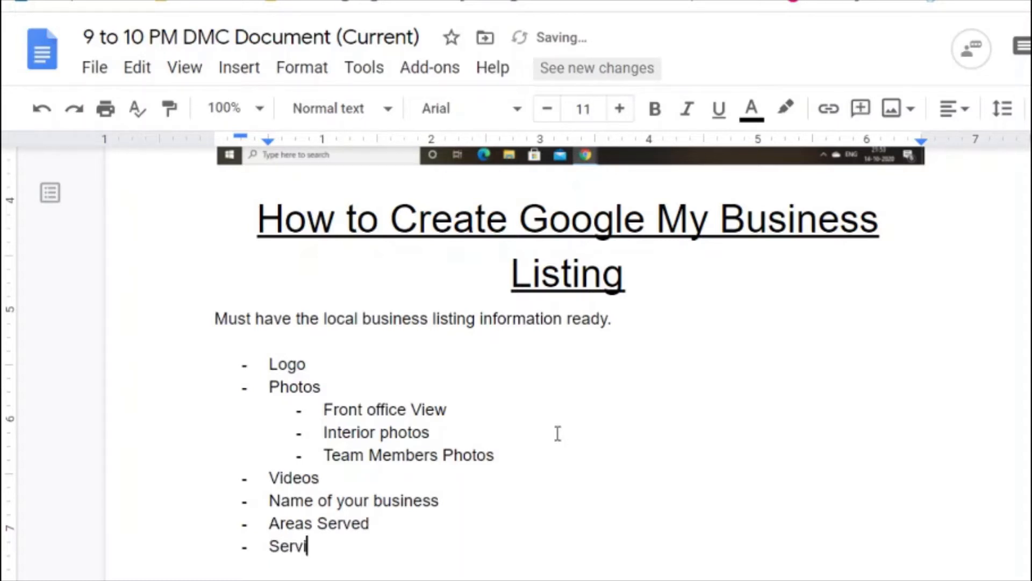
pyautogui.write('ces Offered')
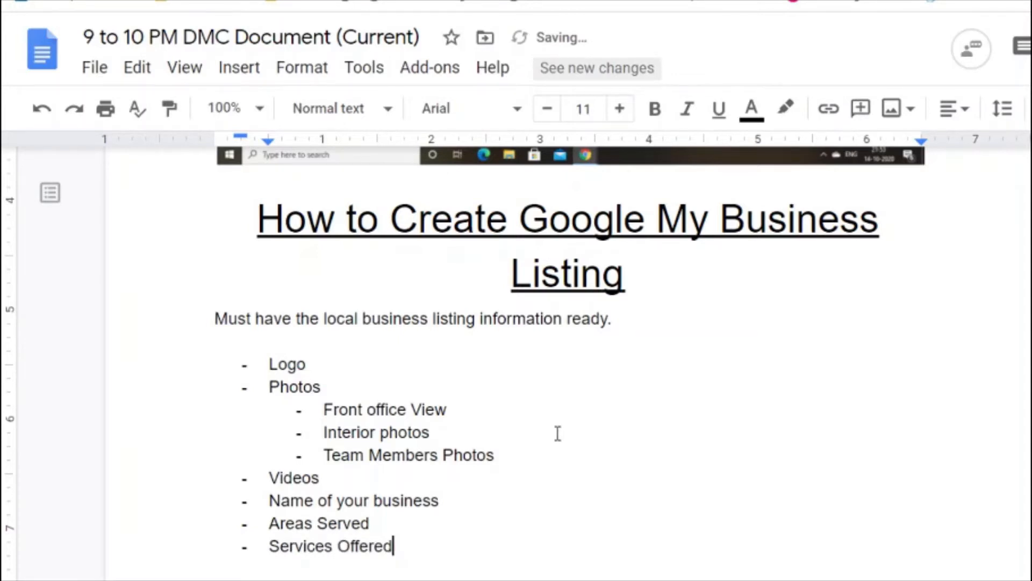
# Step: Nest SEO, SEM, SMO, Adsense, DM and Email as sub-items under Services Offered
pyautogui.press('Return')
pyautogui.press('Tab')
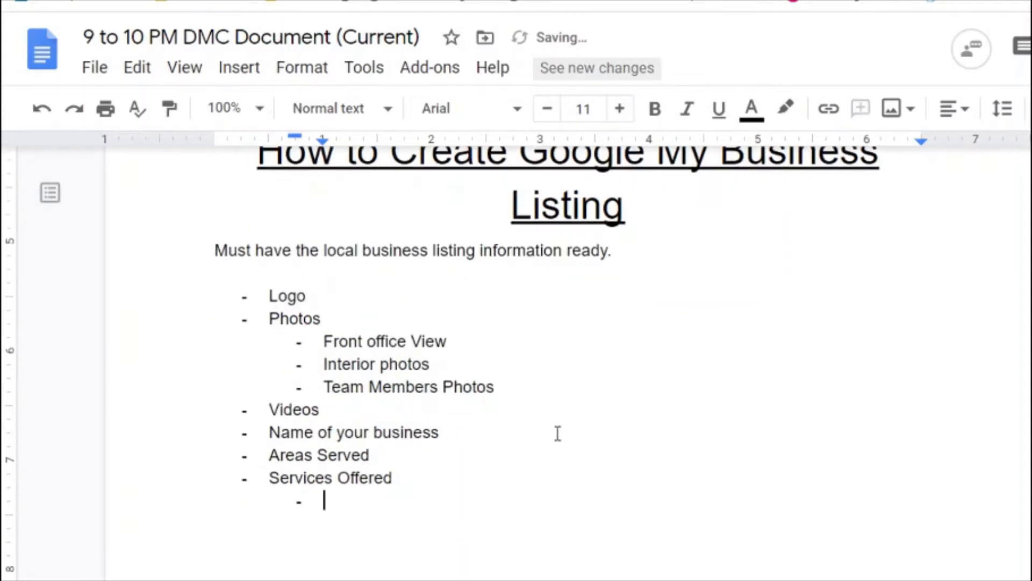
pyautogui.write('SEO')
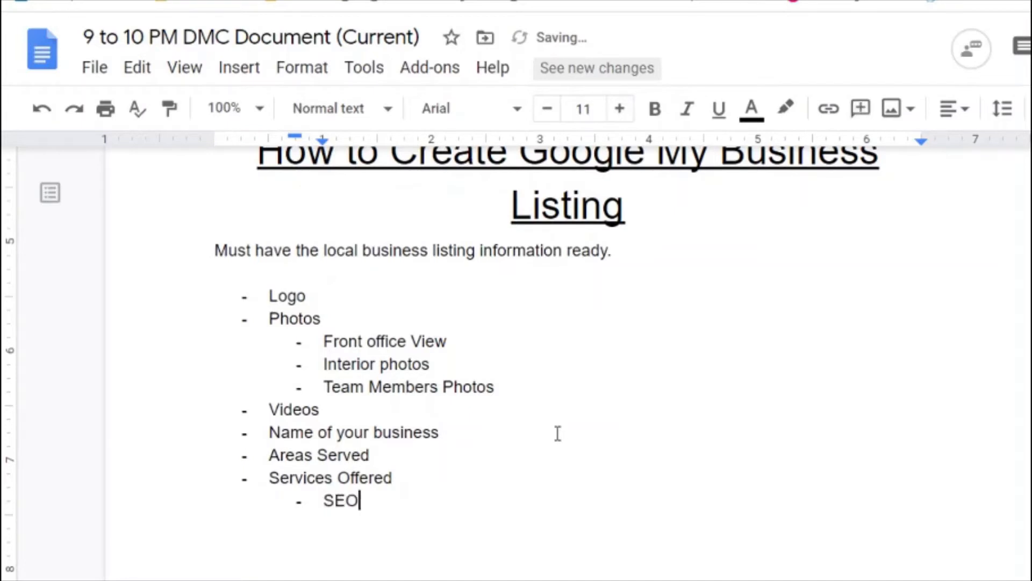
pyautogui.press('Return')
pyautogui.write('SEM')
pyautogui.press('Return')
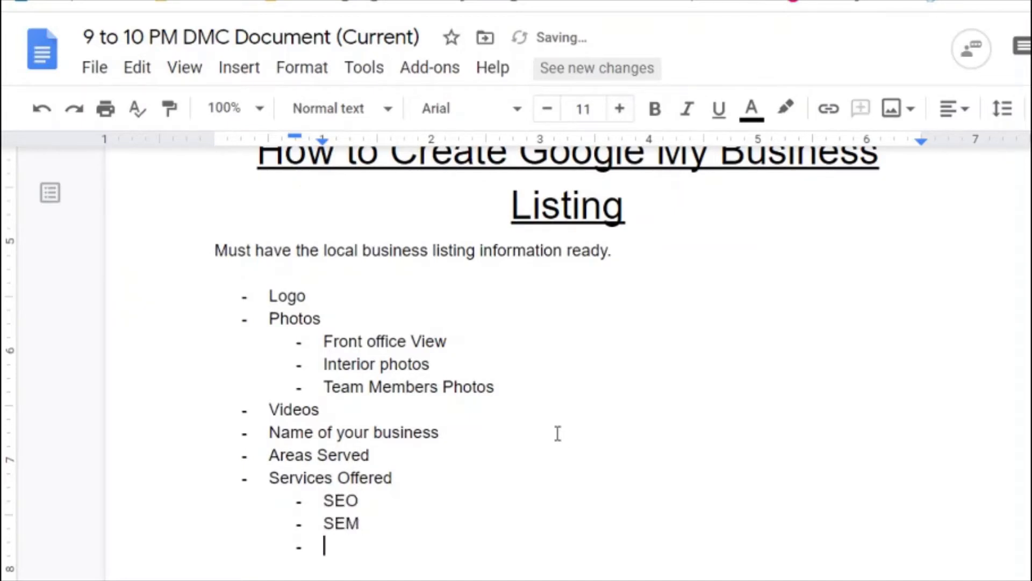
pyautogui.write('SMO')
pyautogui.press('Return')
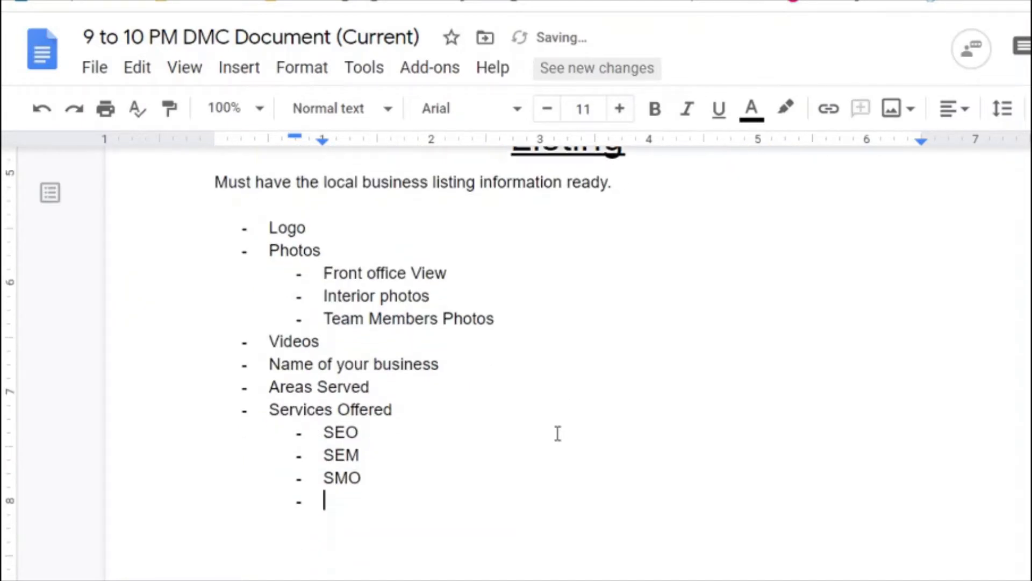
pyautogui.write('Adsense')
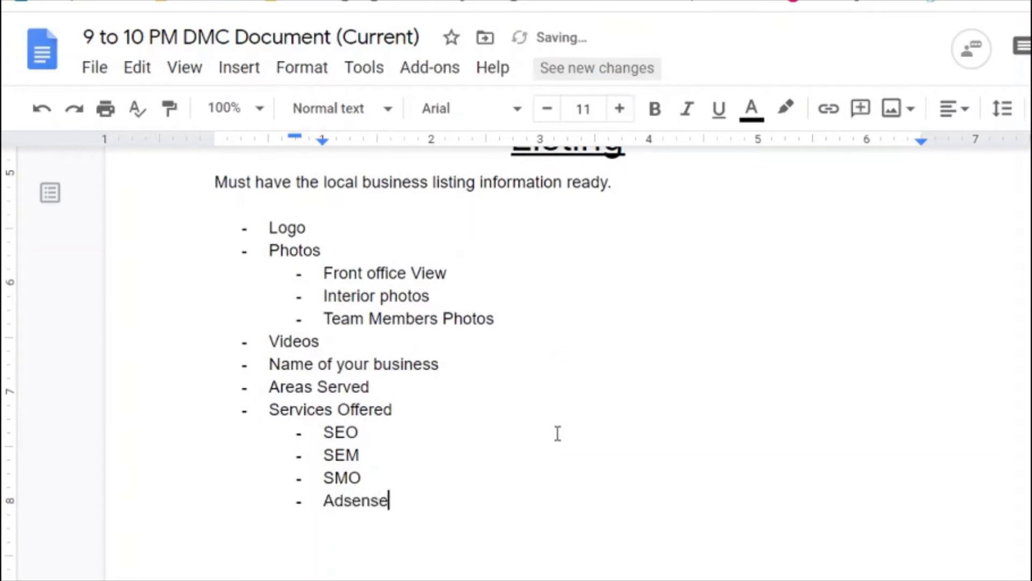
pyautogui.press('Return')
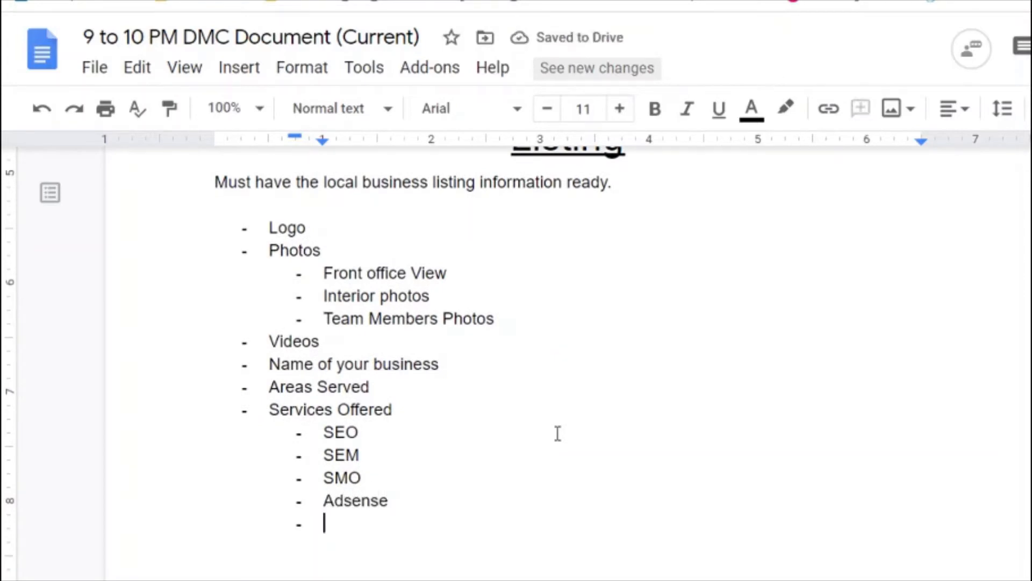
pyautogui.write('DM')
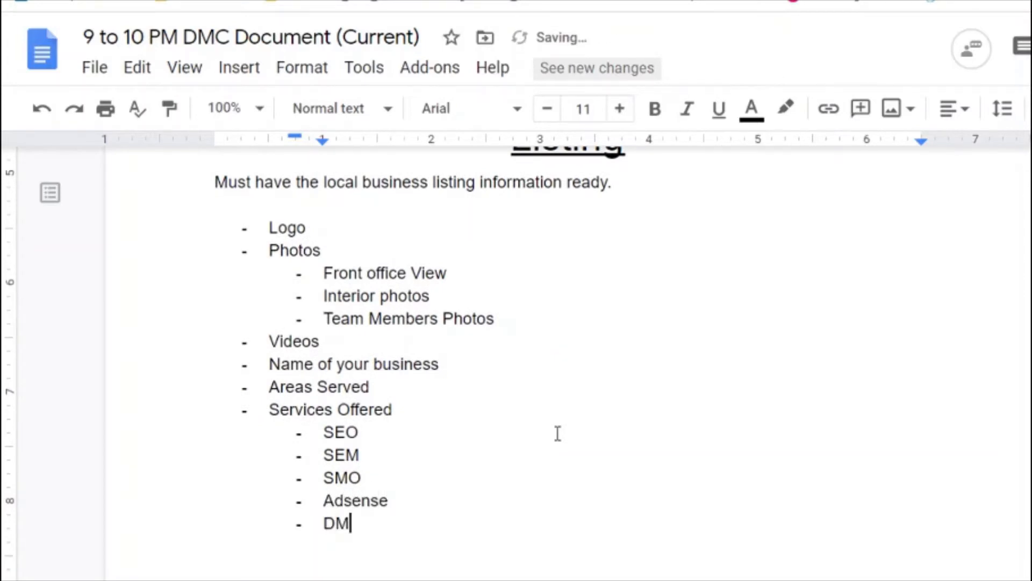
pyautogui.press('Return')
pyautogui.write('Email')
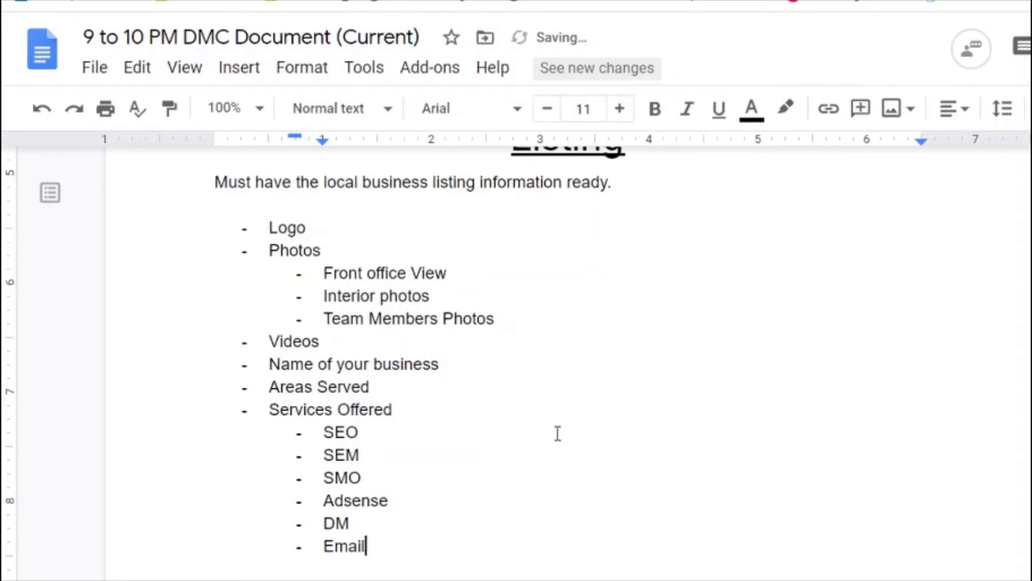
pyautogui.click(558, 433)
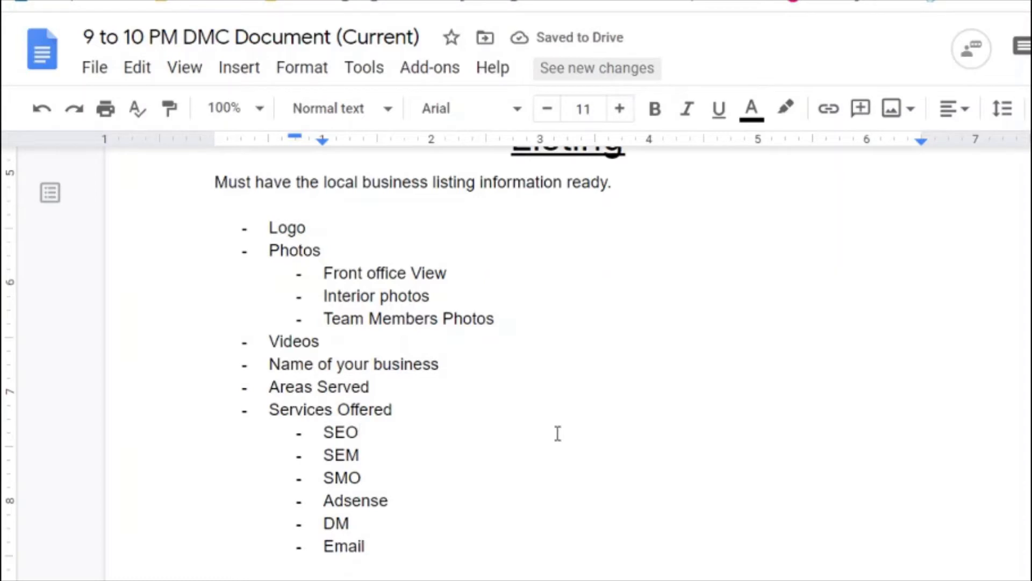
pyautogui.write('-')
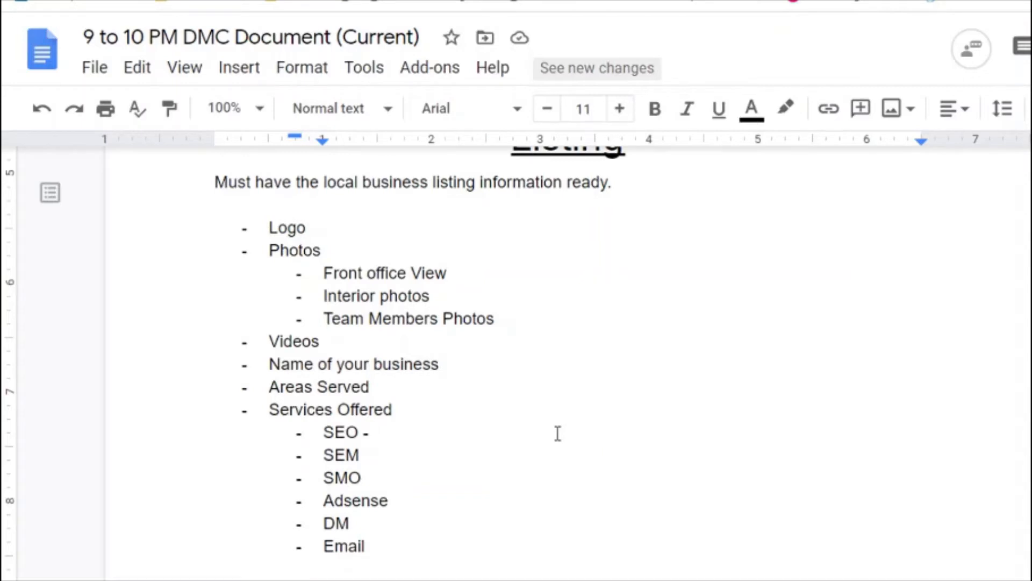
# Step: Remove the stray dash after SEO and the empty line below Email
pyautogui.press('BackSpace')
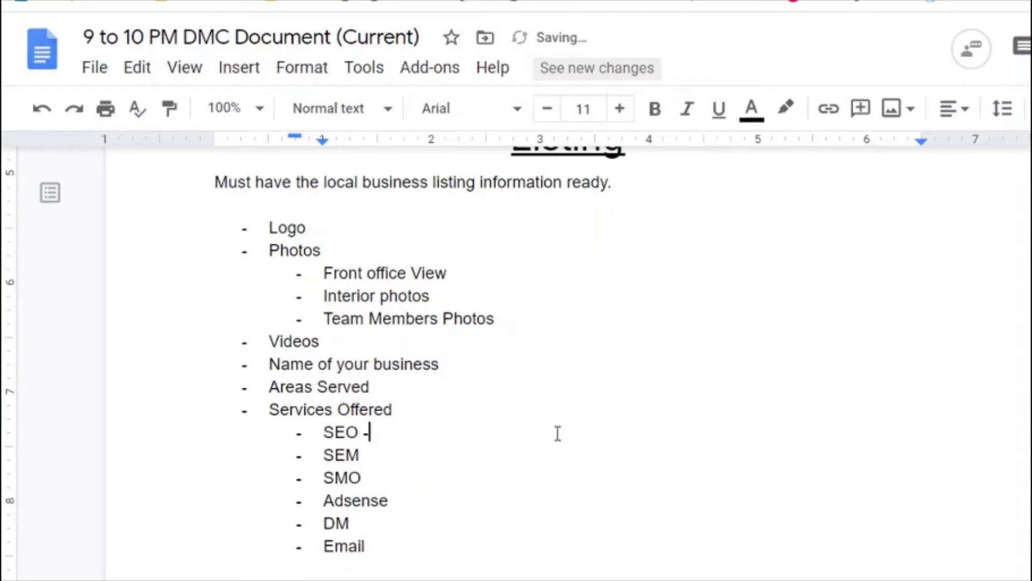
pyautogui.press('BackSpace')
pyautogui.hotkey('ctrl', 'End')
pyautogui.press('Return')
pyautogui.press('Return')
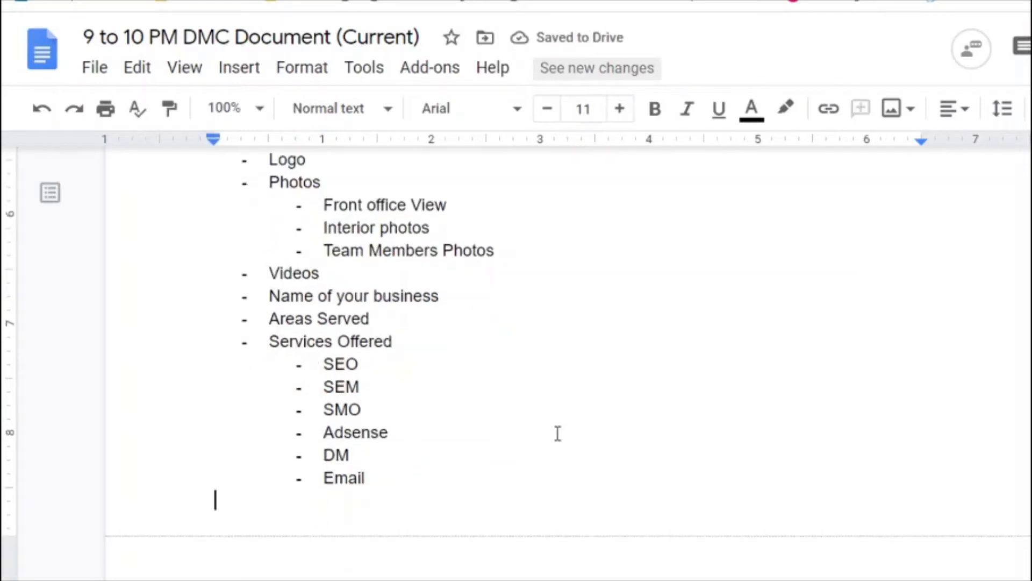
pyautogui.press('BackSpace')
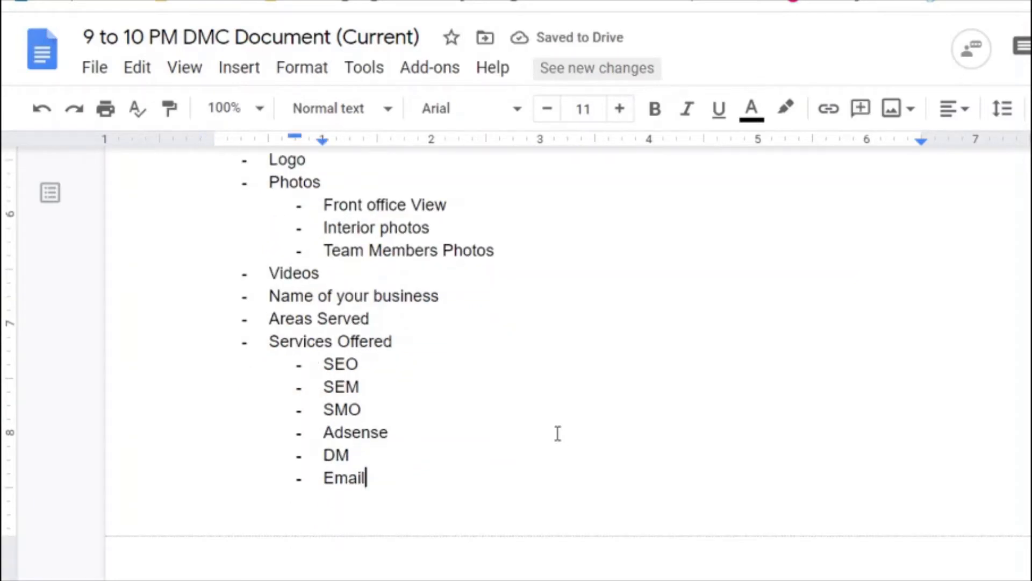
# Step: Insert Address, Phone Number and Website Address bullets after Name of your business
pyautogui.press('Up')
pyautogui.press('Up')
pyautogui.press('Up')
pyautogui.press('Up')
pyautogui.press('Up')
pyautogui.press('Up')
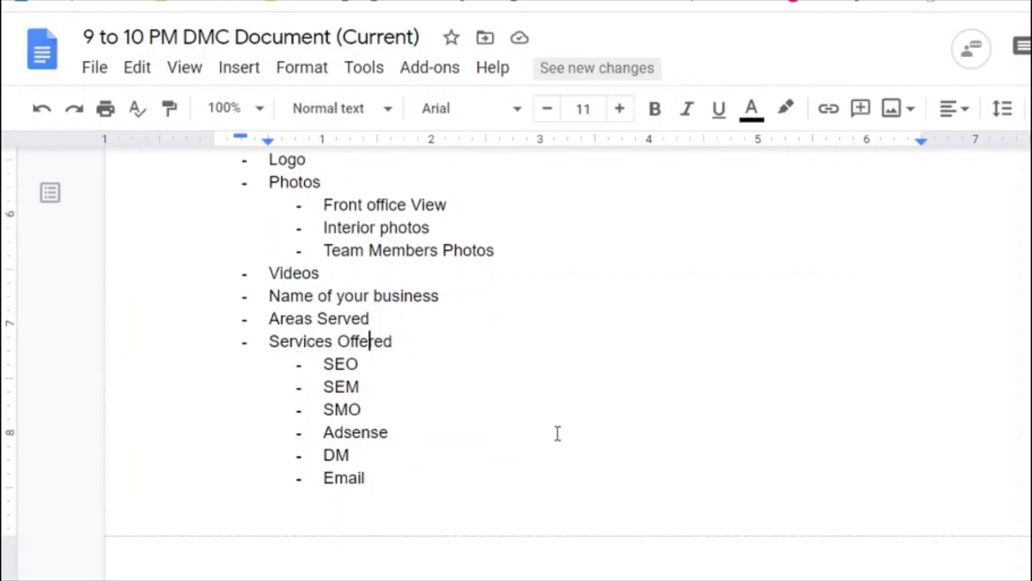
pyautogui.press('Up')
pyautogui.press('Up')
pyautogui.press('End')
pyautogui.press('Return')
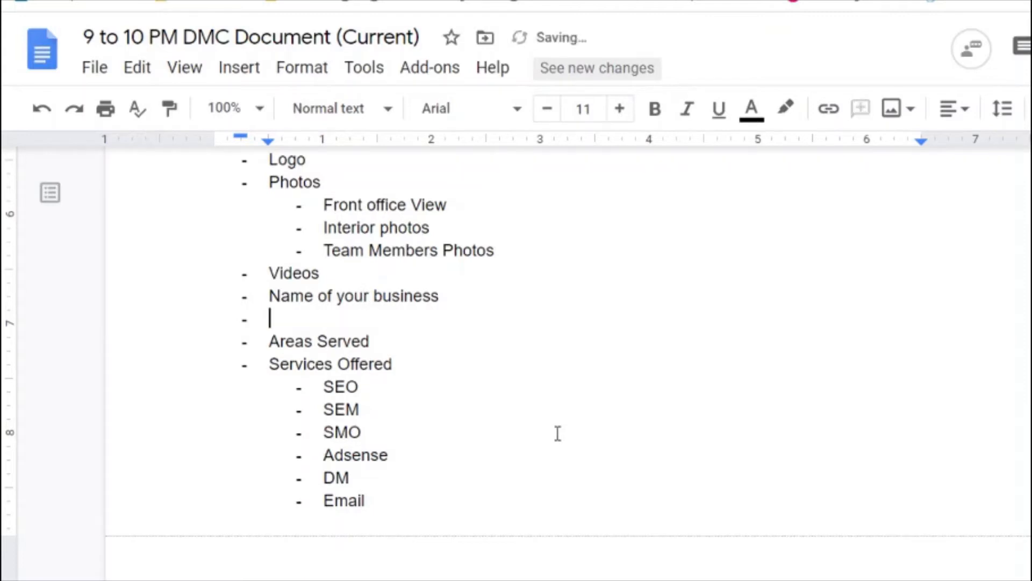
pyautogui.write('Address')
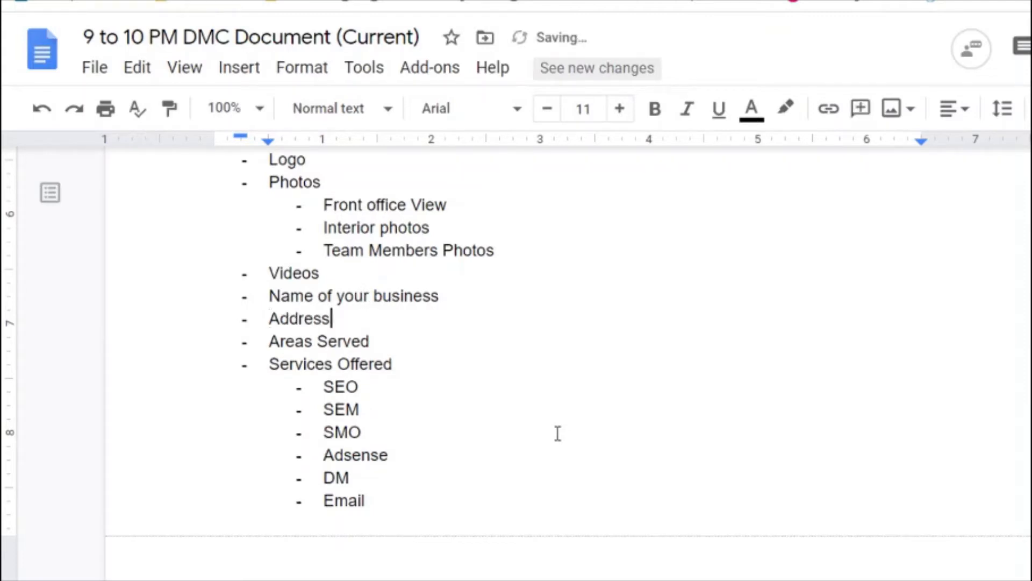
pyautogui.press('Return')
pyautogui.write('Pho')
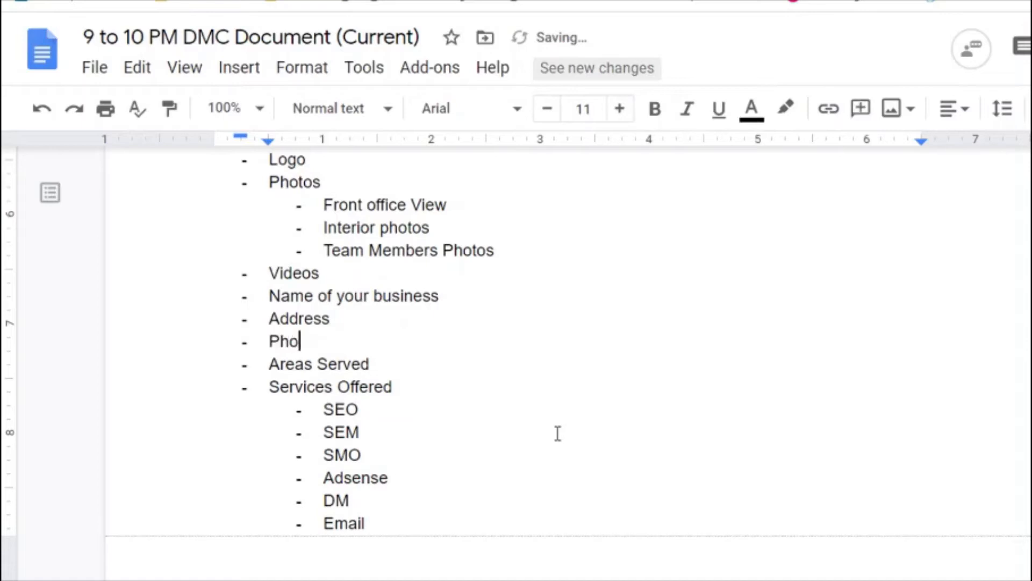
pyautogui.write('ne Number')
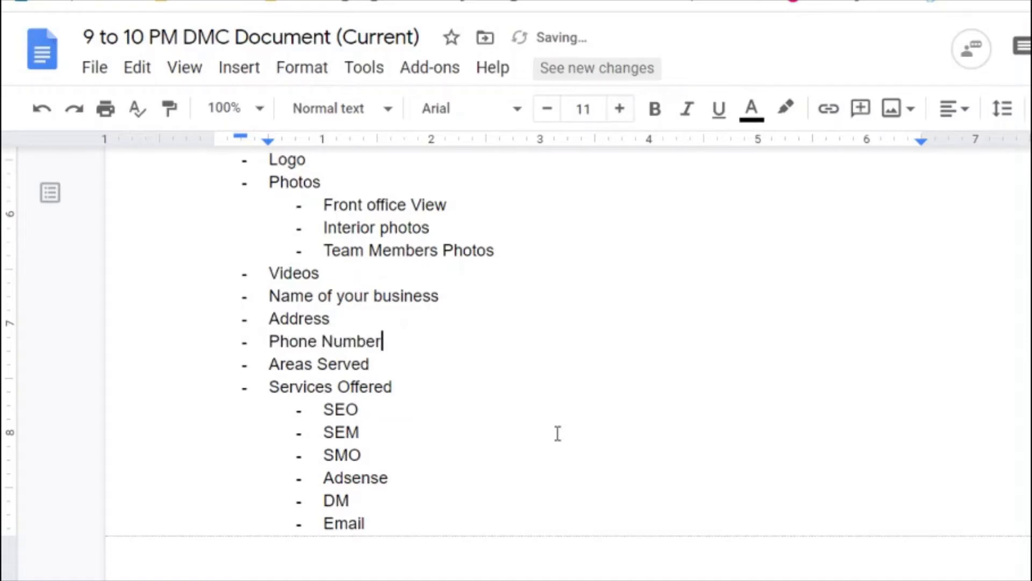
pyautogui.press('Return')
pyautogui.write('Website Addres')
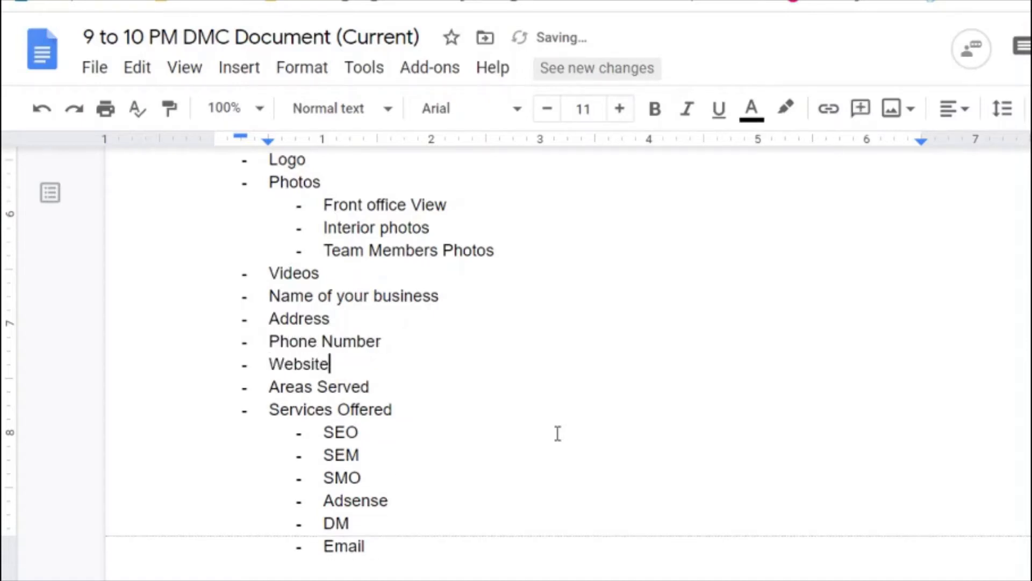
pyautogui.write('s')
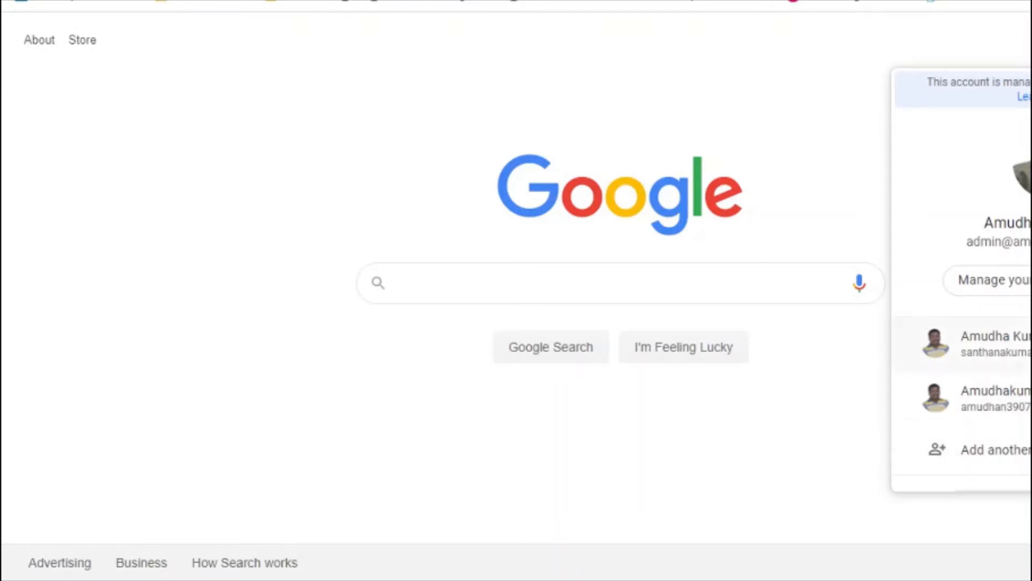
pyautogui.scroll(-2, 963, 280)
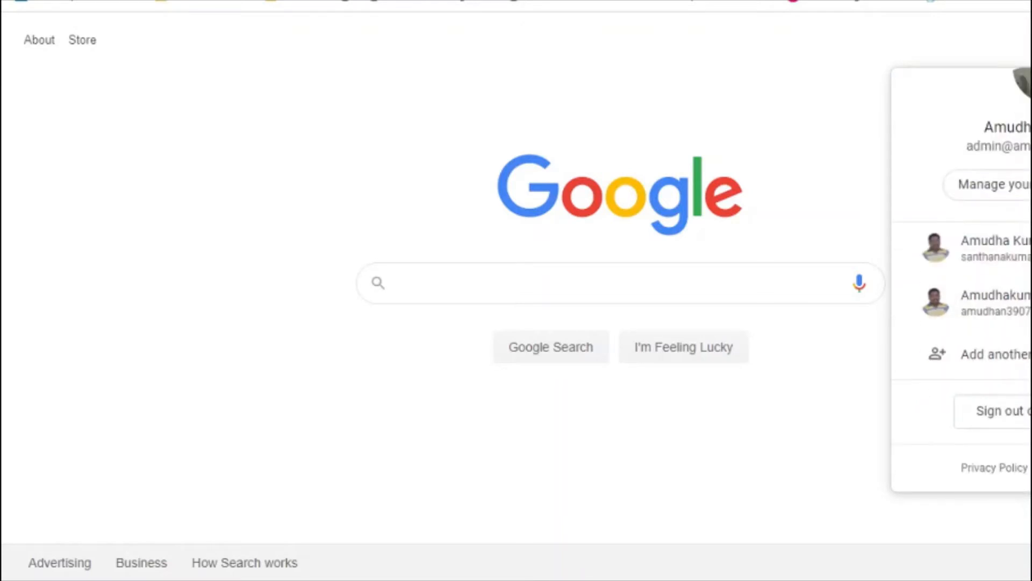
pyautogui.click(1013, 368)
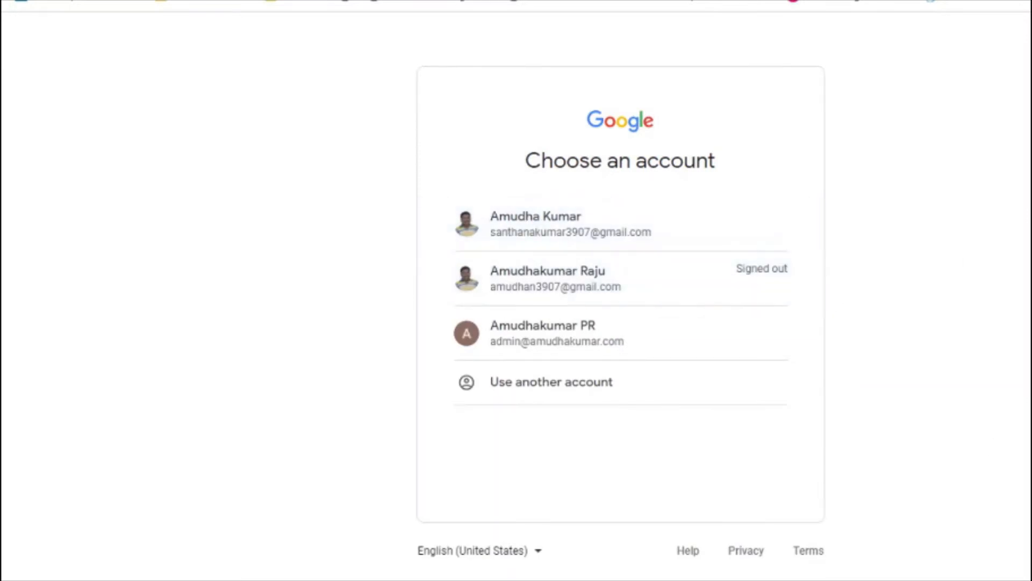
pyautogui.click(566, 377)
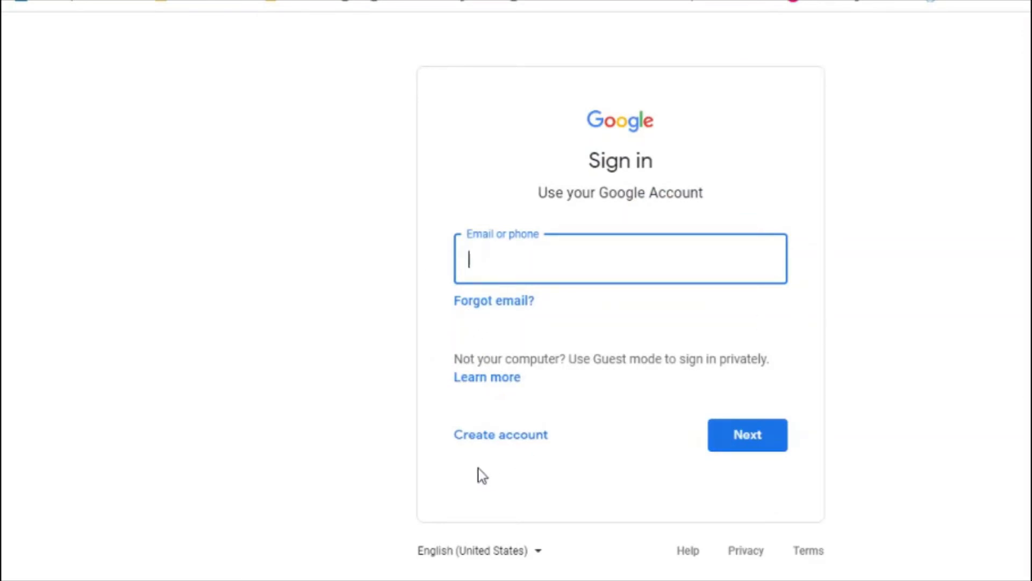
pyautogui.click(512, 444)
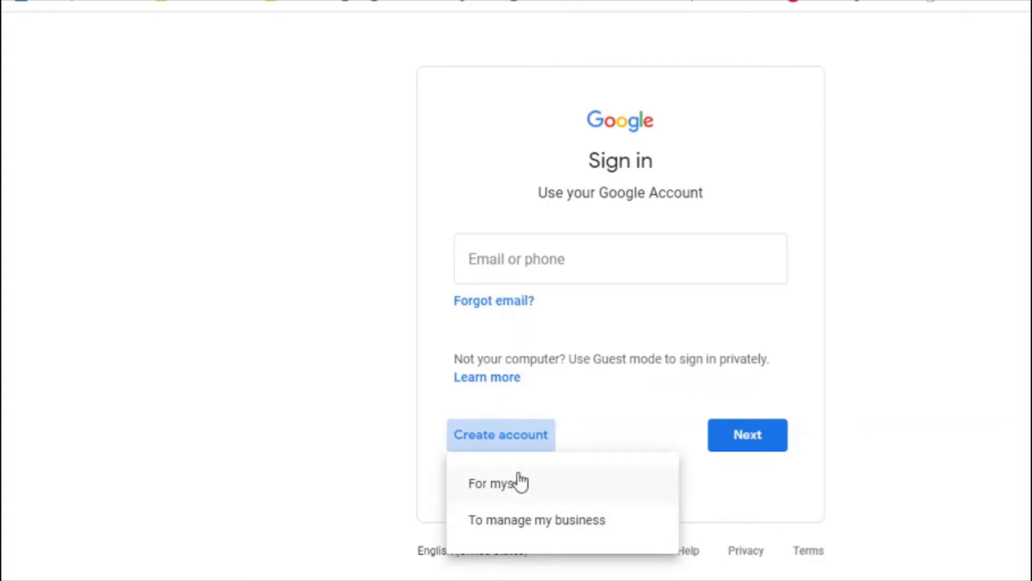
pyautogui.click(520, 522)
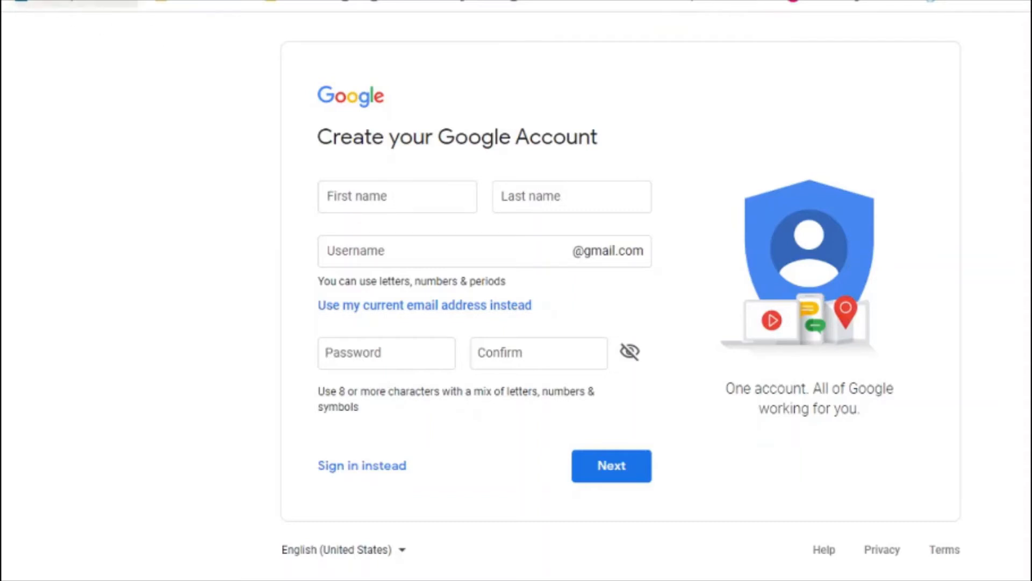
pyautogui.click(209, 4)
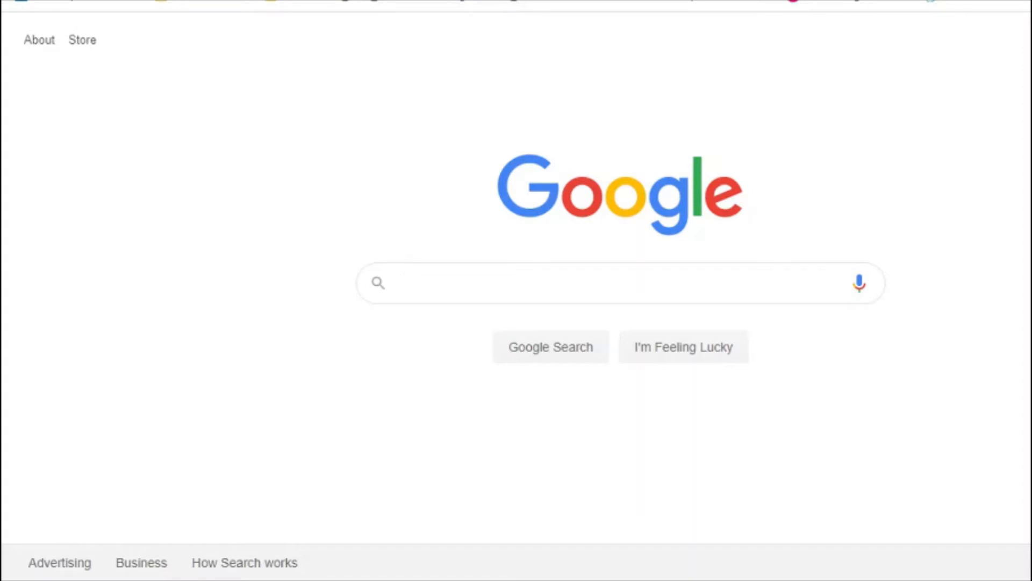
# Step: Search Google for 'create a business listing on google' and scroll through the results
pyautogui.write('create a')
pyautogui.press('BackSpace')
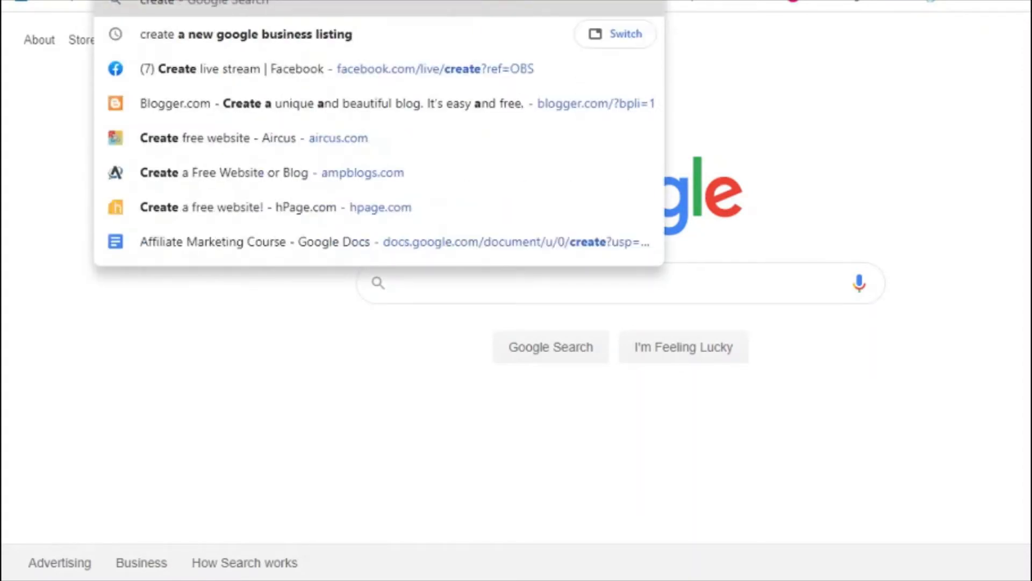
pyautogui.write('new')
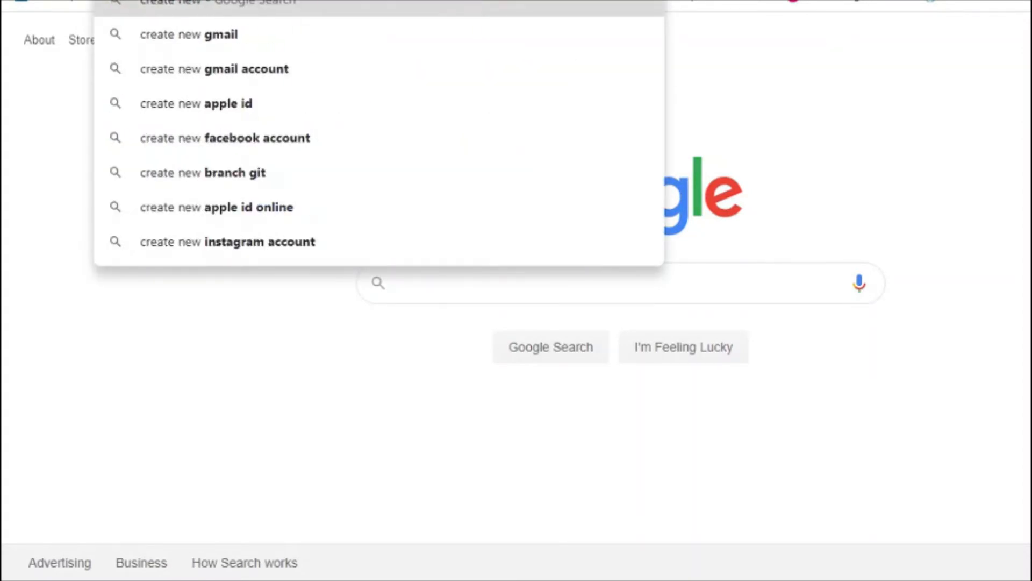
pyautogui.write(' business l')
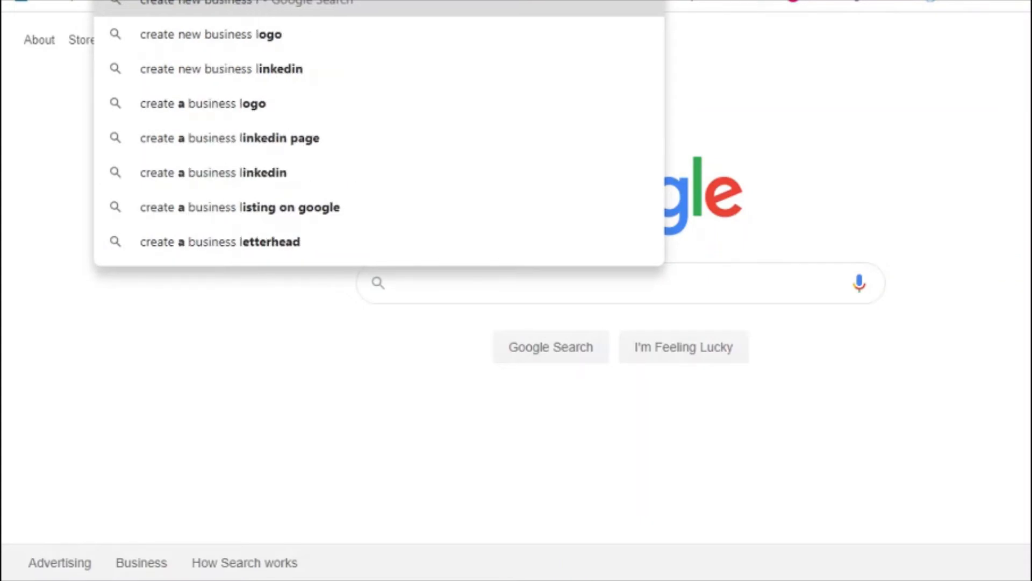
pyautogui.write('isting')
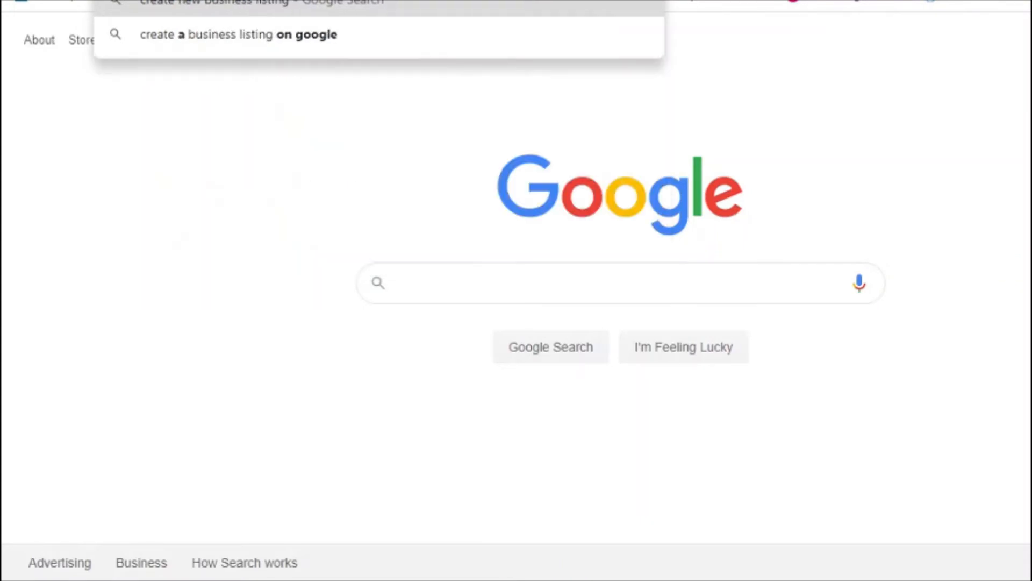
pyautogui.press('Down')
pyautogui.press('Return')
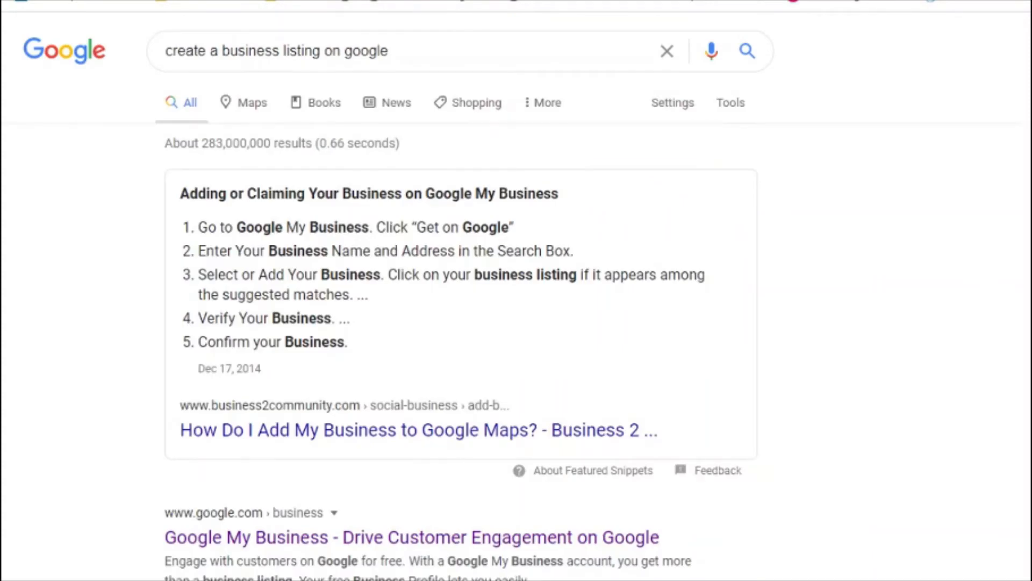
pyautogui.scroll(-8, 459, 299)
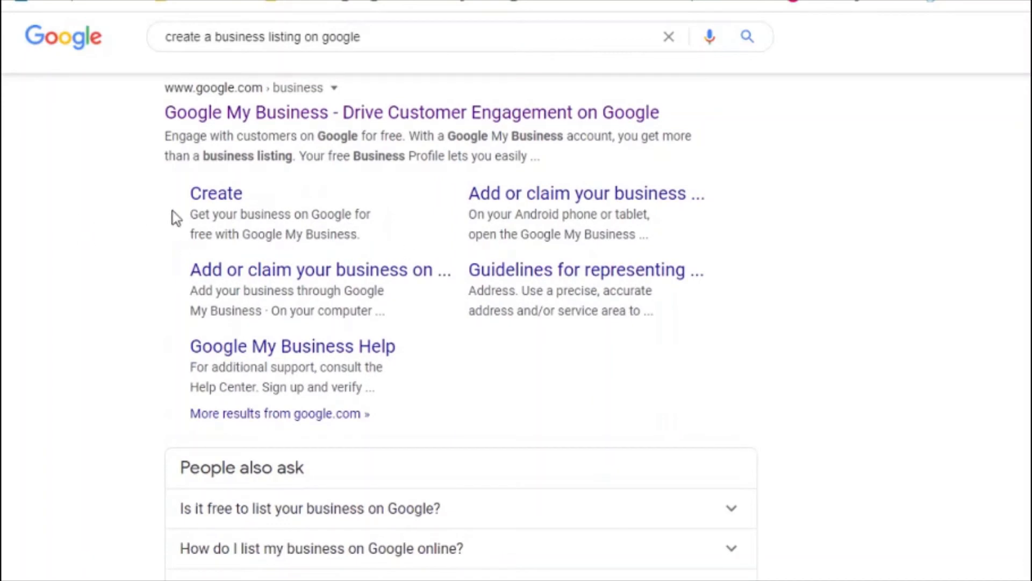
# Step: Open Google My Business and create a new business named 'Online Digital Marketing Course'
pyautogui.click(216, 195)
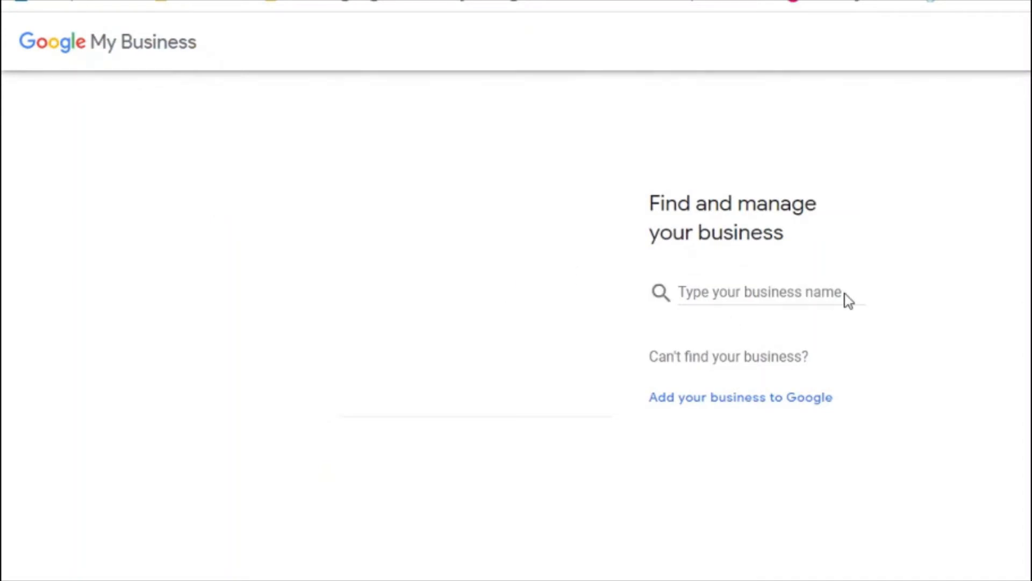
pyautogui.click(778, 291)
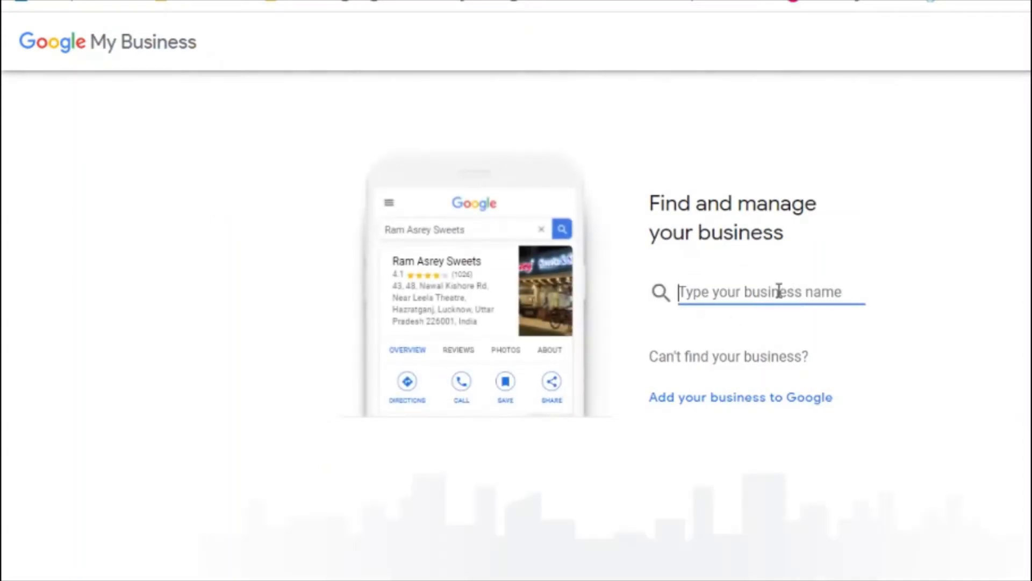
pyautogui.write('Online D')
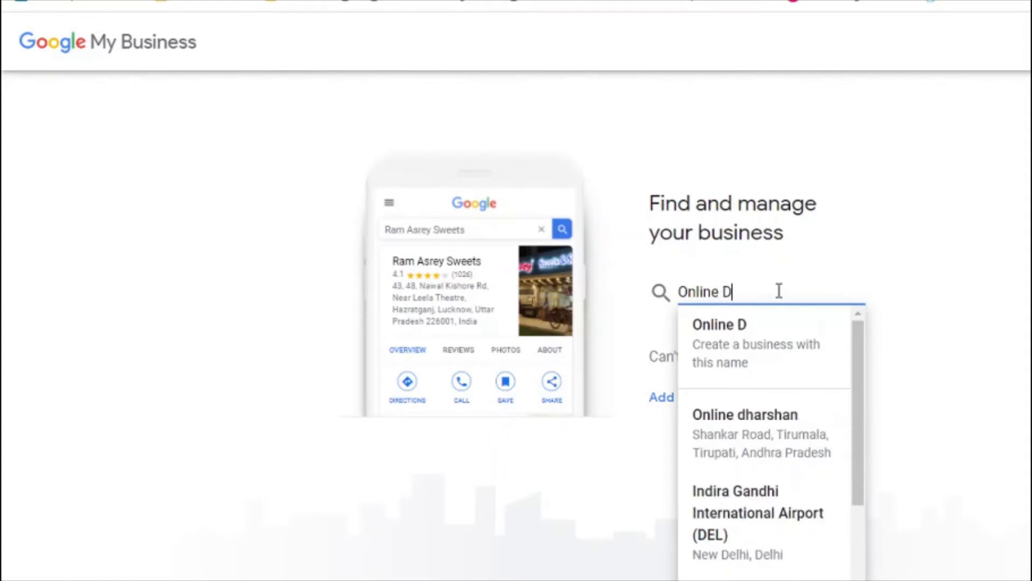
pyautogui.write('igital MArketing')
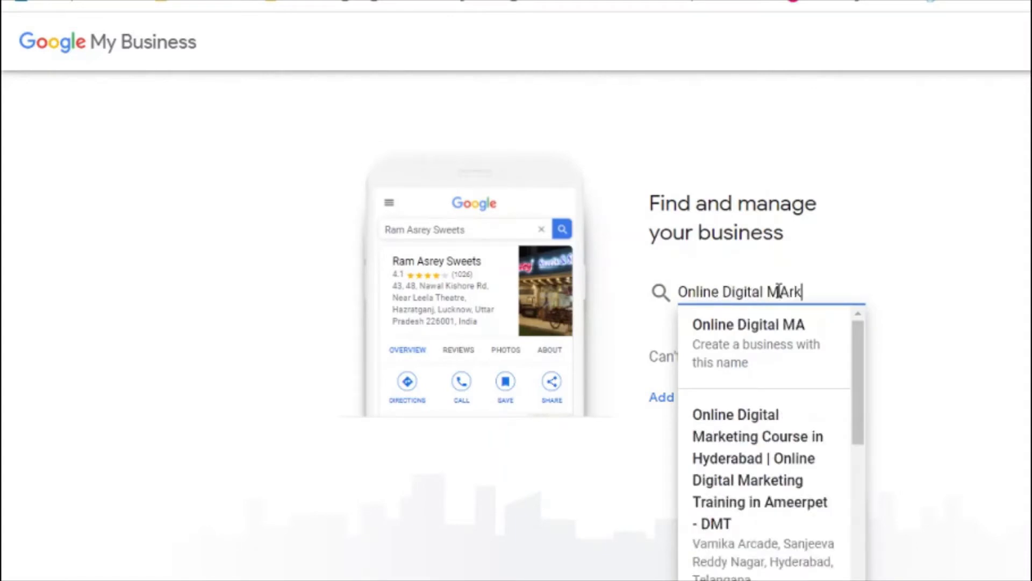
pyautogui.press('BackSpace')
pyautogui.press('BackSpace')
pyautogui.press('BackSpace')
pyautogui.press('BackSpace')
pyautogui.press('BackSpace')
pyautogui.press('BackSpace')
pyautogui.press('BackSpace')
pyautogui.press('BackSpace')
pyautogui.press('BackSpace')
pyautogui.write('arketing Course')
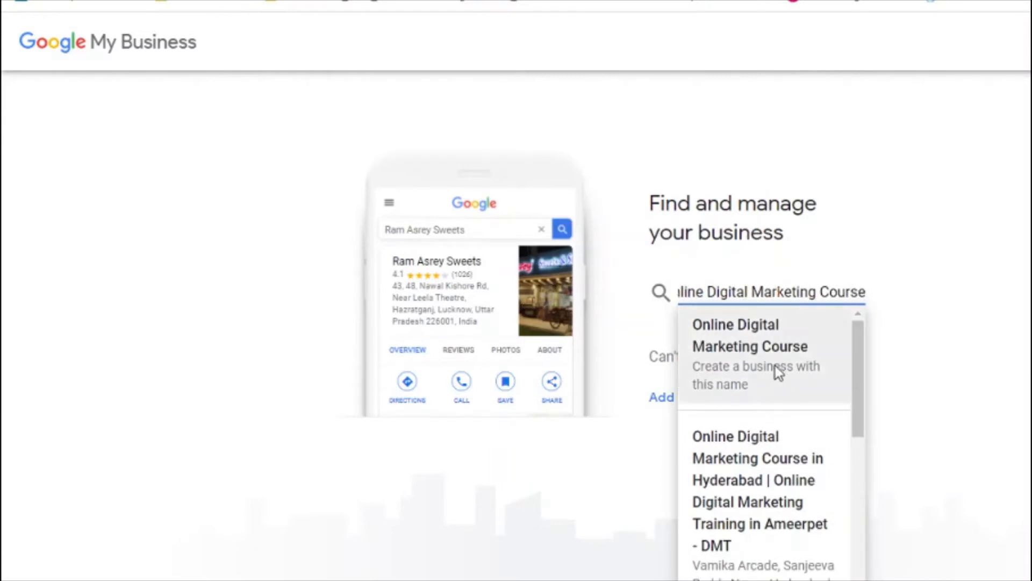
pyautogui.click(755, 365)
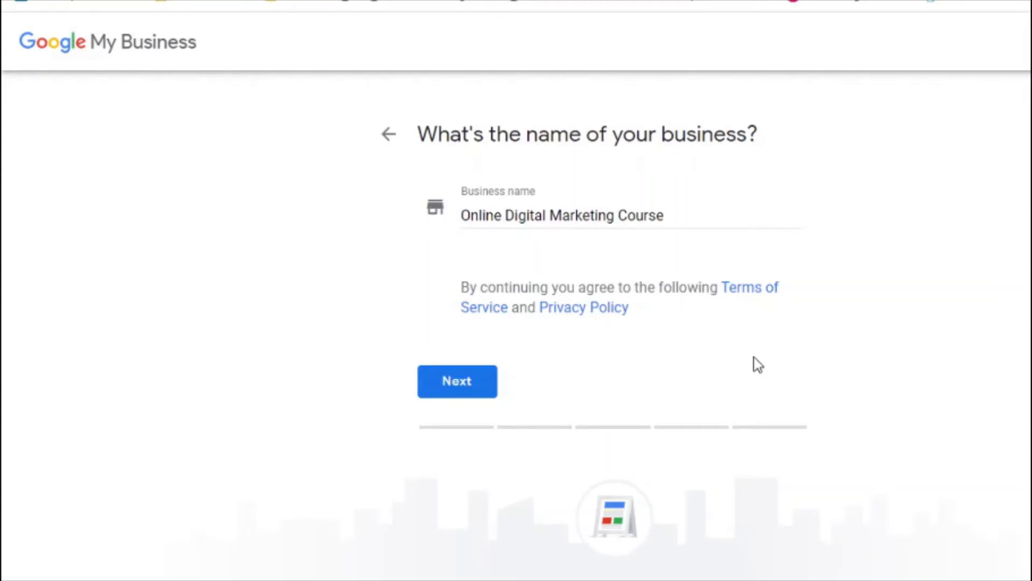
# Step: Confirm the business name and try category searches like train, online, internet and Adver
pyautogui.click(485, 388)
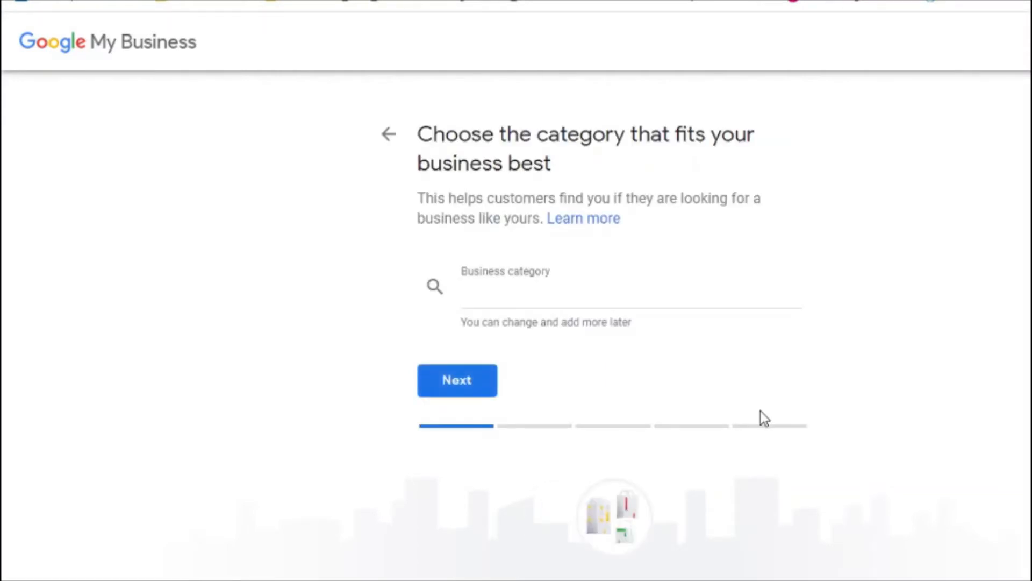
pyautogui.click(536, 303)
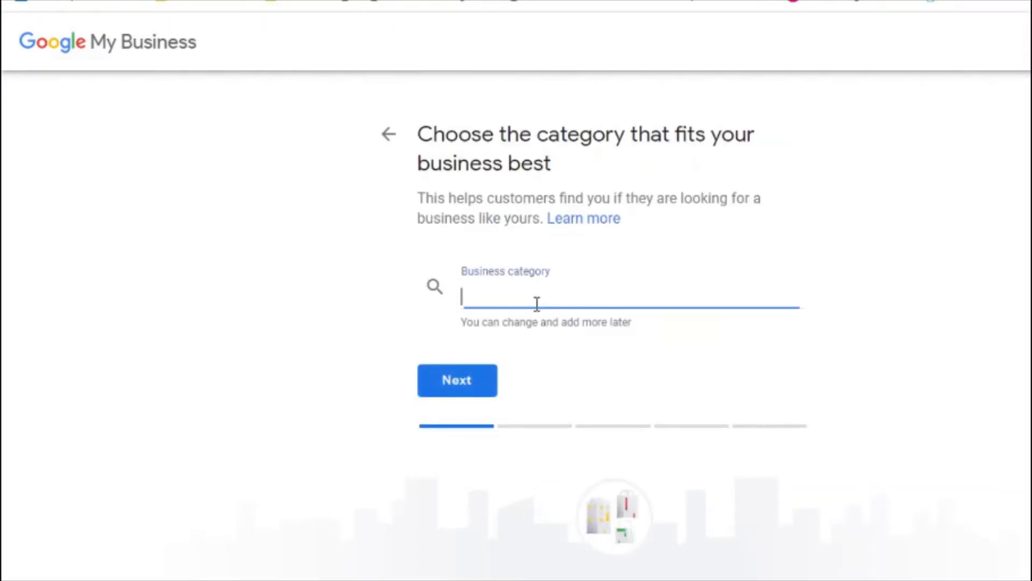
pyautogui.write('t')
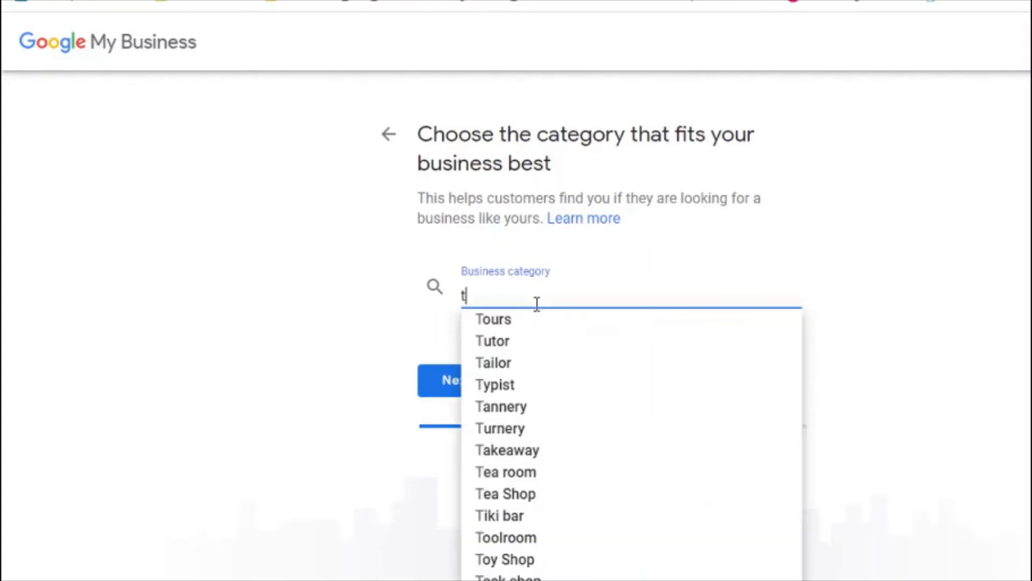
pyautogui.write('rain')
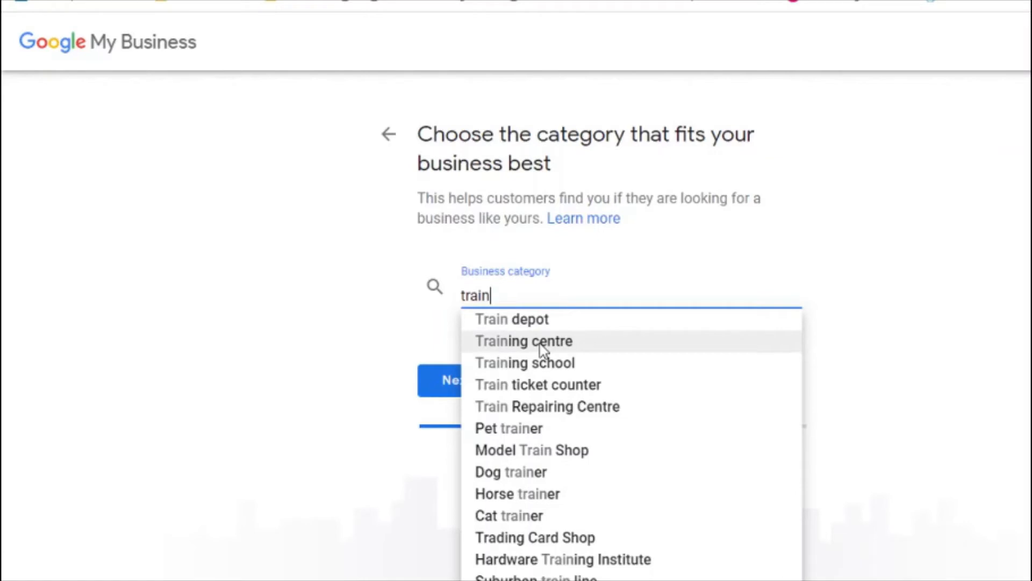
pyautogui.hotkey('ctrl', 'a')
pyautogui.write('online')
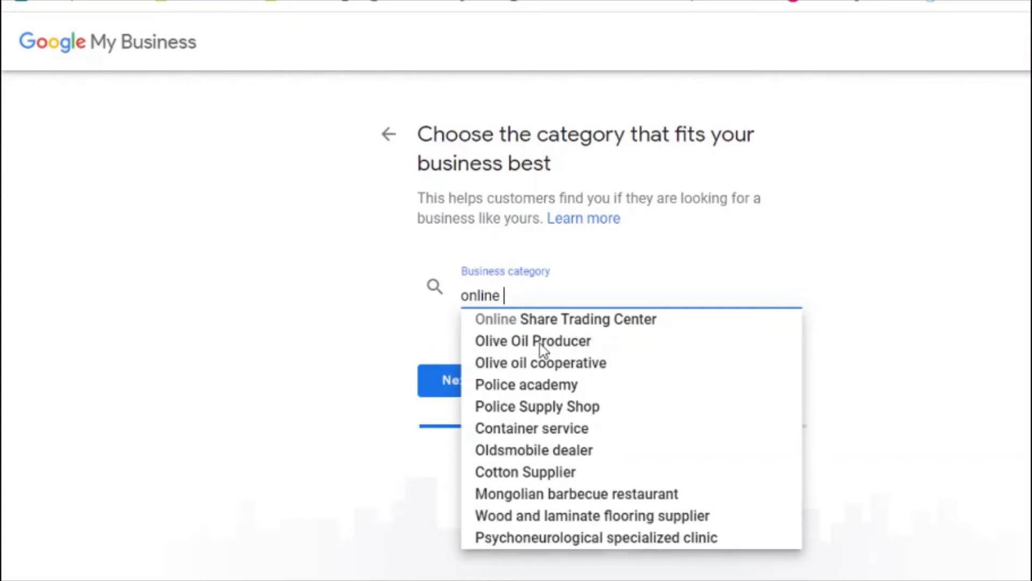
pyautogui.hotkey('ctrl', 'a')
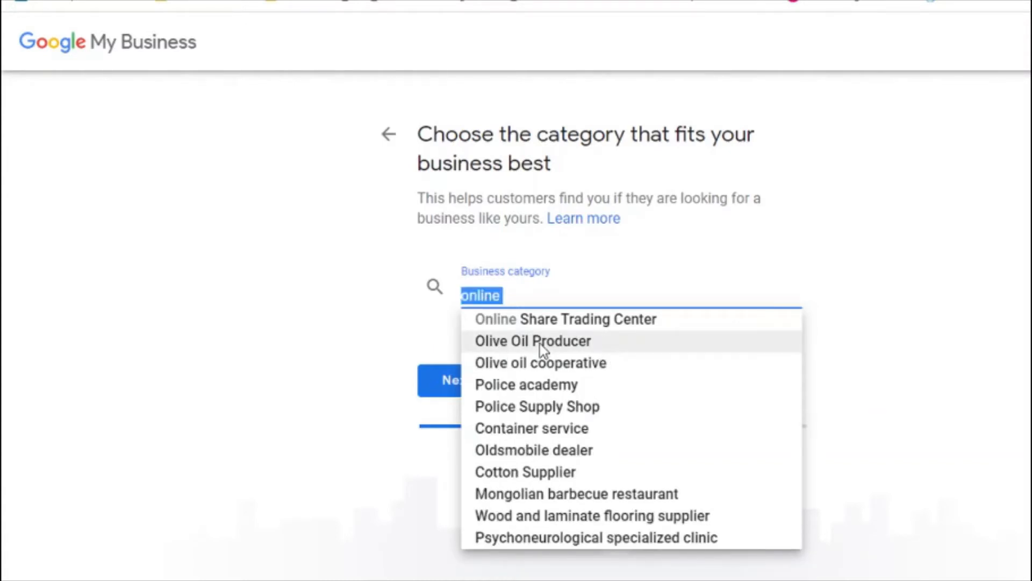
pyautogui.write('internet')
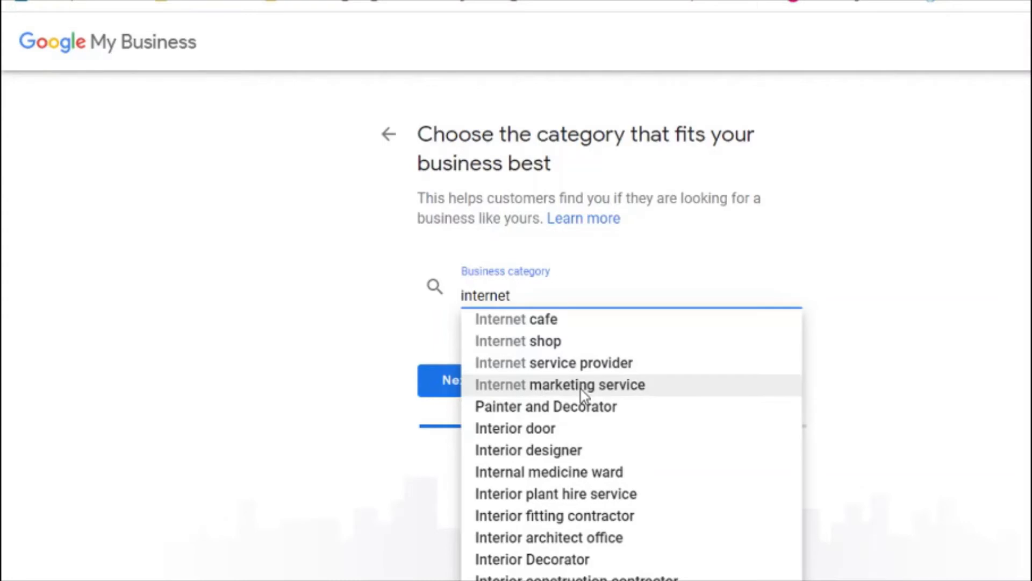
pyautogui.hotkey('ctrl', 'a')
pyautogui.write('search')
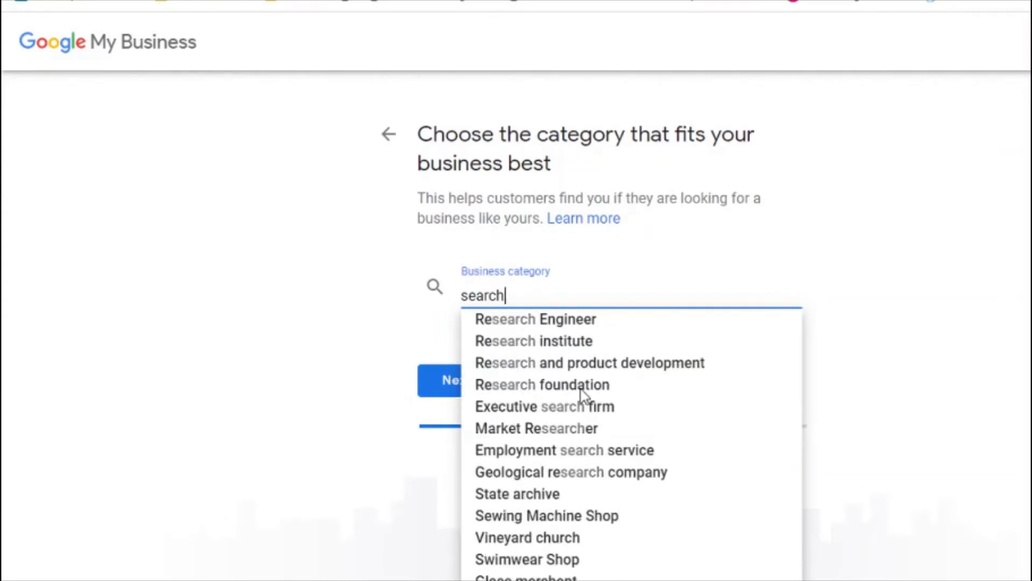
pyautogui.write(' en')
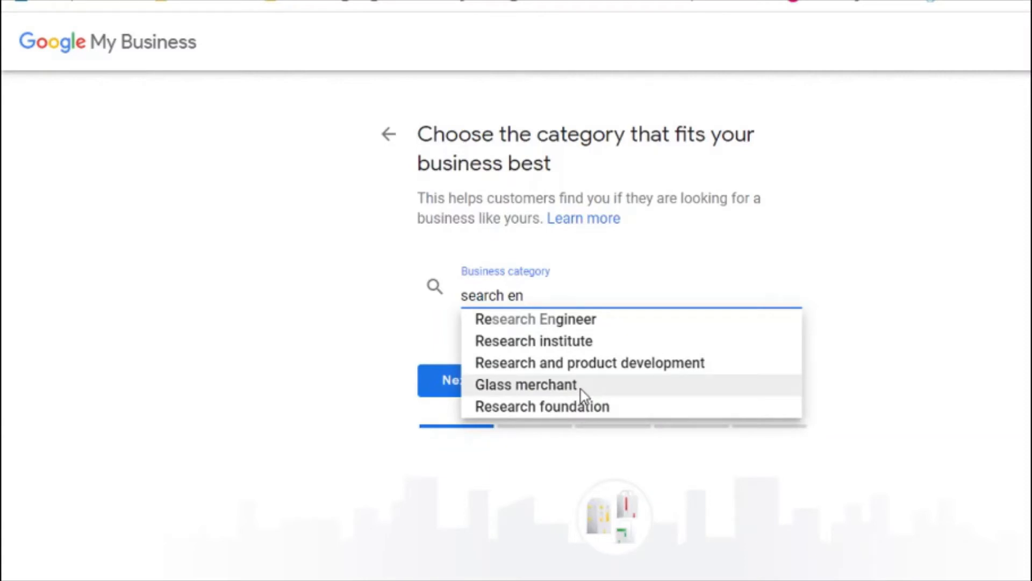
pyautogui.hotkey('ctrl', 'a')
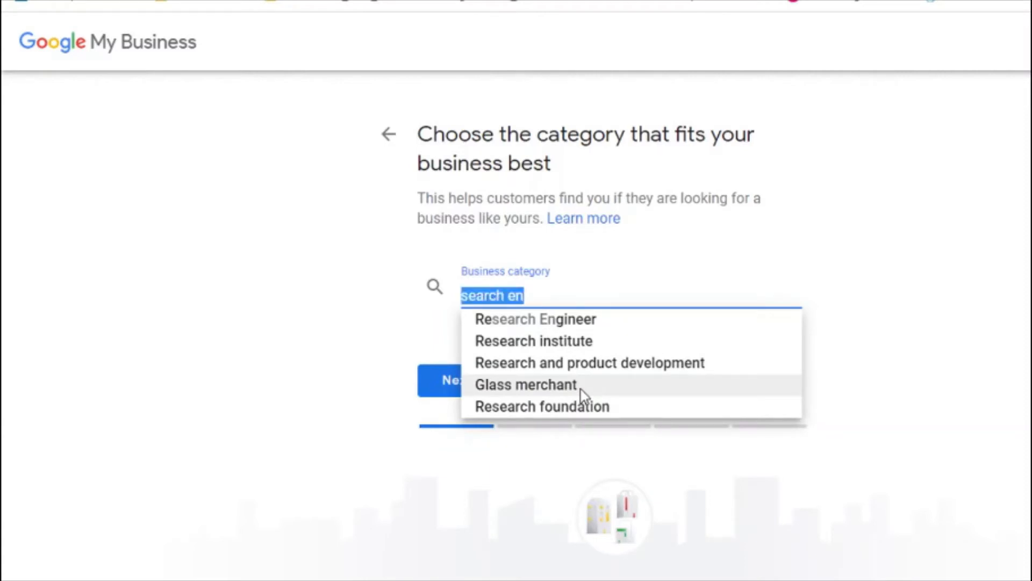
pyautogui.write('Ads')
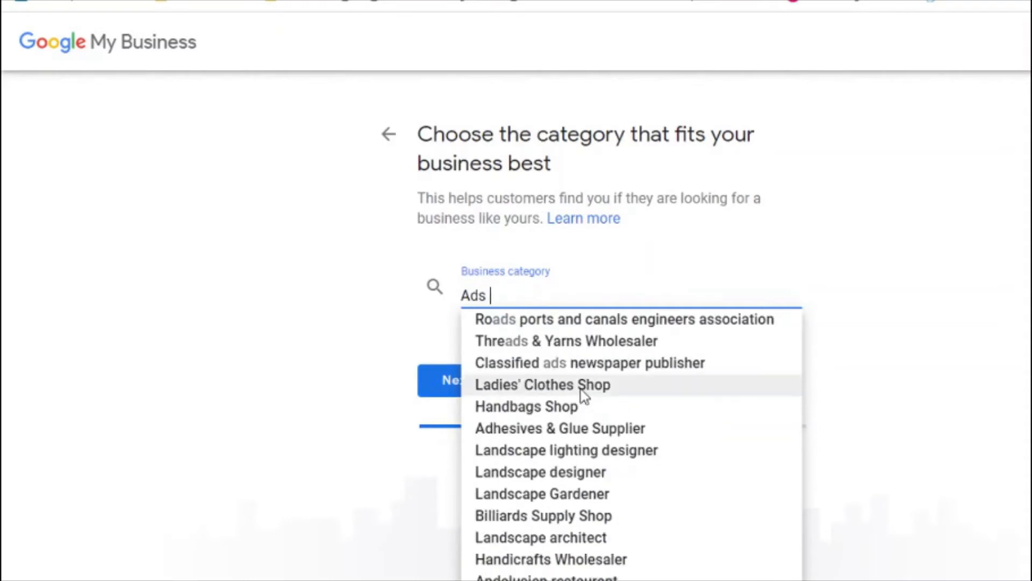
pyautogui.press('BackSpace')
pyautogui.press('BackSpace')
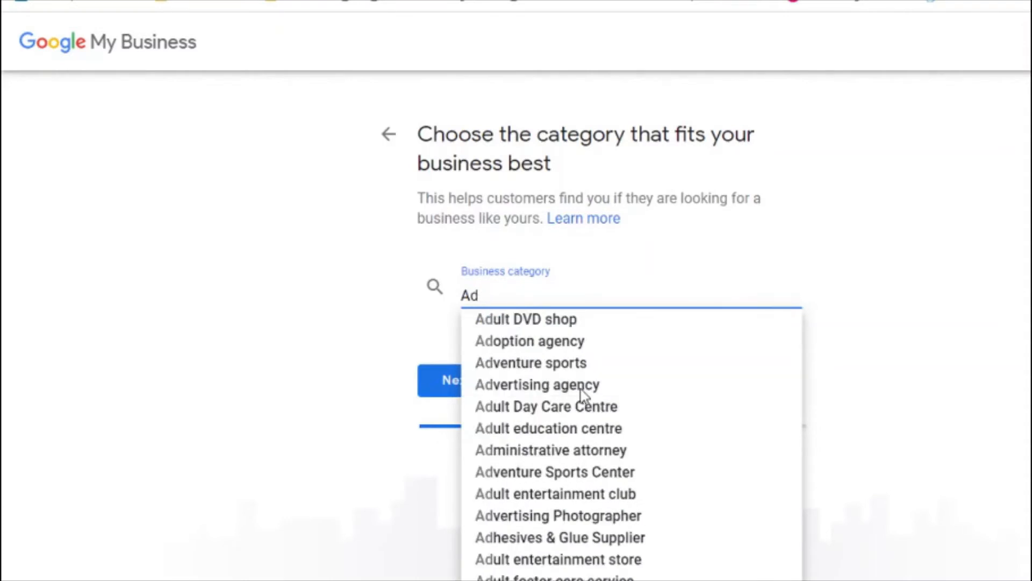
pyautogui.write('ver')
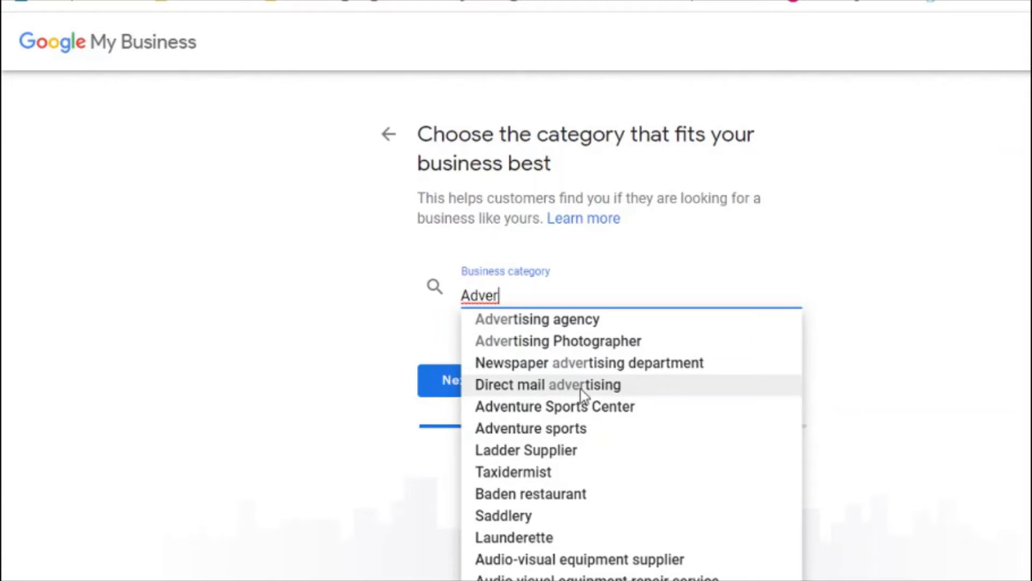
pyautogui.hotkey('ctrl', 'a')
# Step: After trying trainer, Mentor and Course, choose Training centre as the business category
pyautogui.write('di')
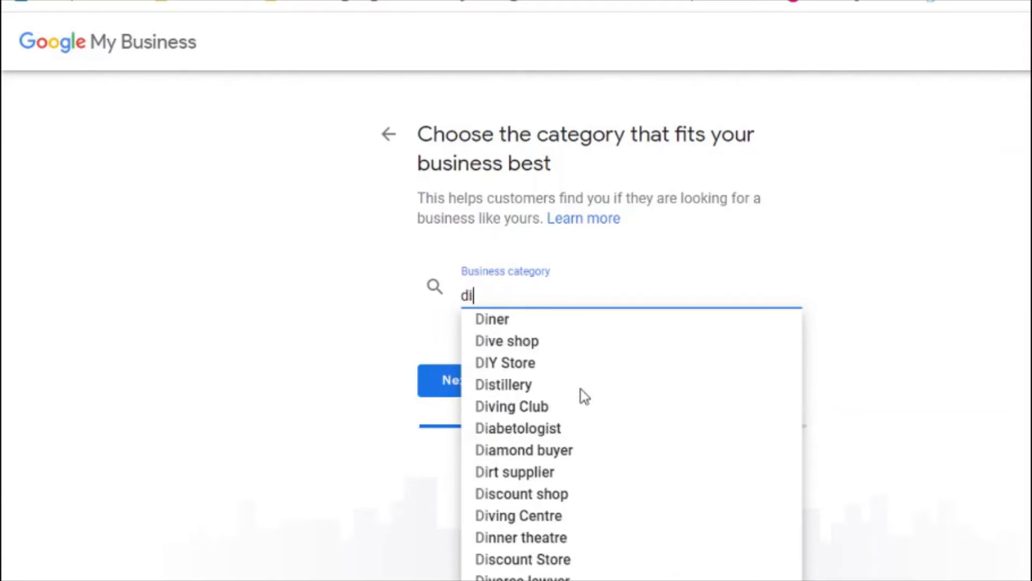
pyautogui.write('gital m')
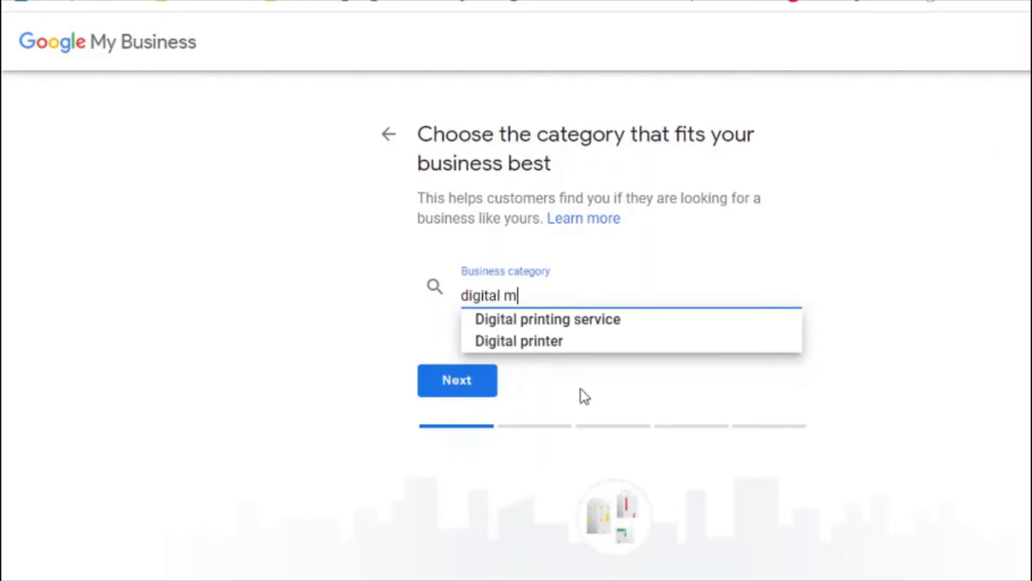
pyautogui.press('BackSpace')
pyautogui.press('BackSpace')
pyautogui.press('BackSpace')
pyautogui.press('BackSpace')
pyautogui.press('BackSpace')
pyautogui.press('BackSpace')
pyautogui.press('BackSpace')
pyautogui.press('BackSpace')
pyautogui.press('BackSpace')
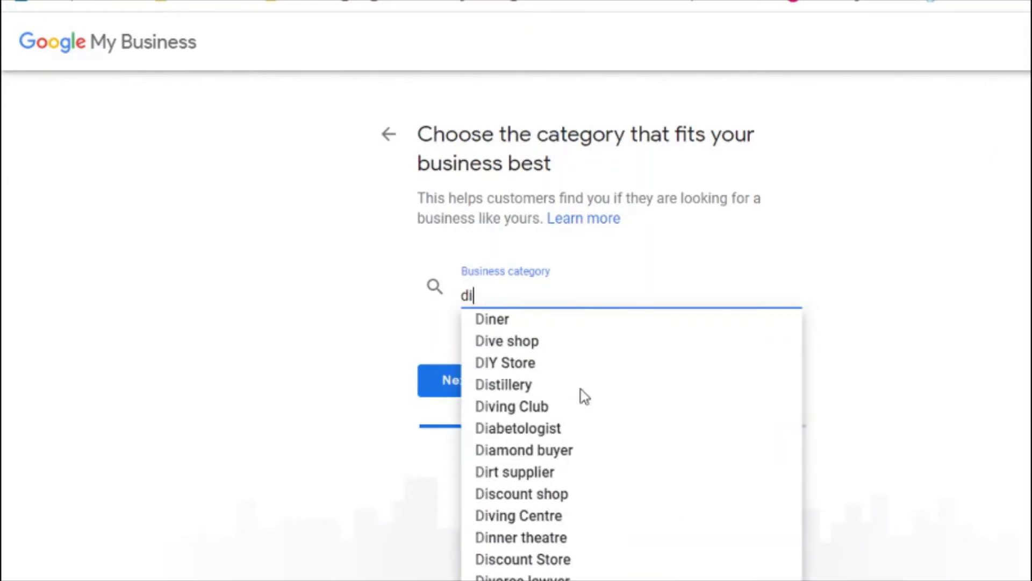
pyautogui.write('trainer')
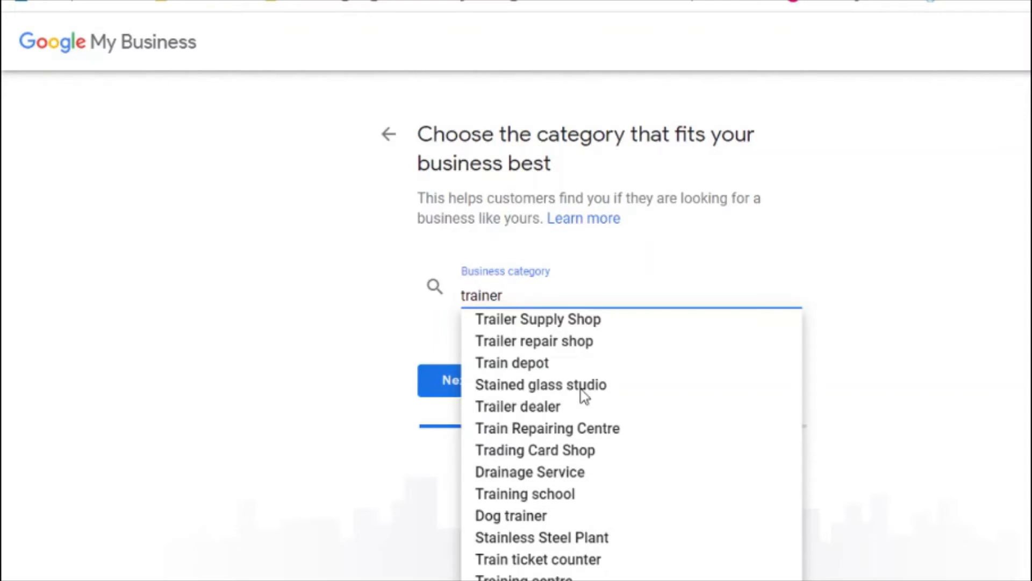
pyautogui.press('BackSpace')
pyautogui.press('BackSpace')
pyautogui.press('BackSpace')
pyautogui.press('BackSpace')
pyautogui.press('BackSpace')
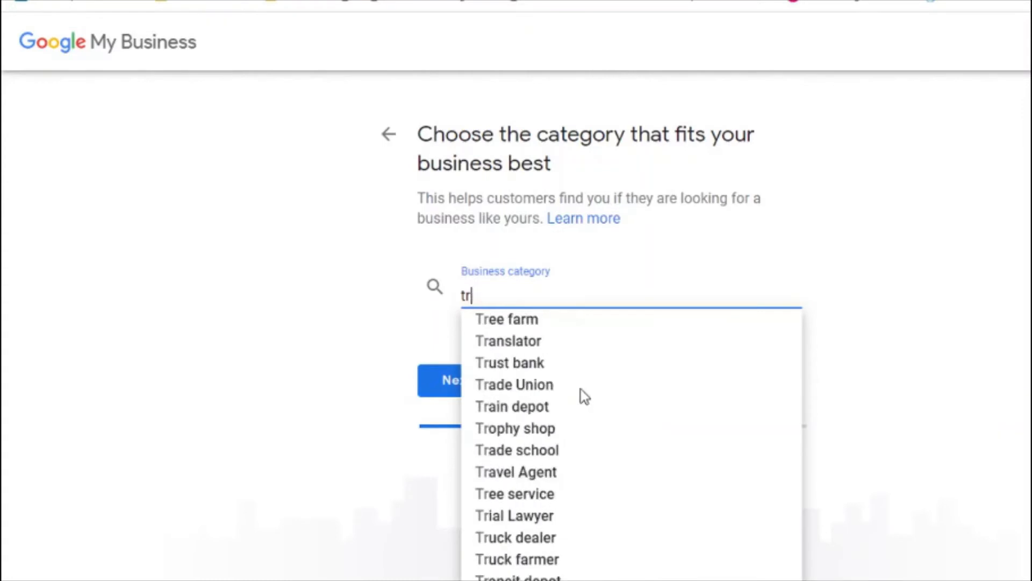
pyautogui.press('BackSpace')
pyautogui.press('BackSpace')
pyautogui.write('Mento')
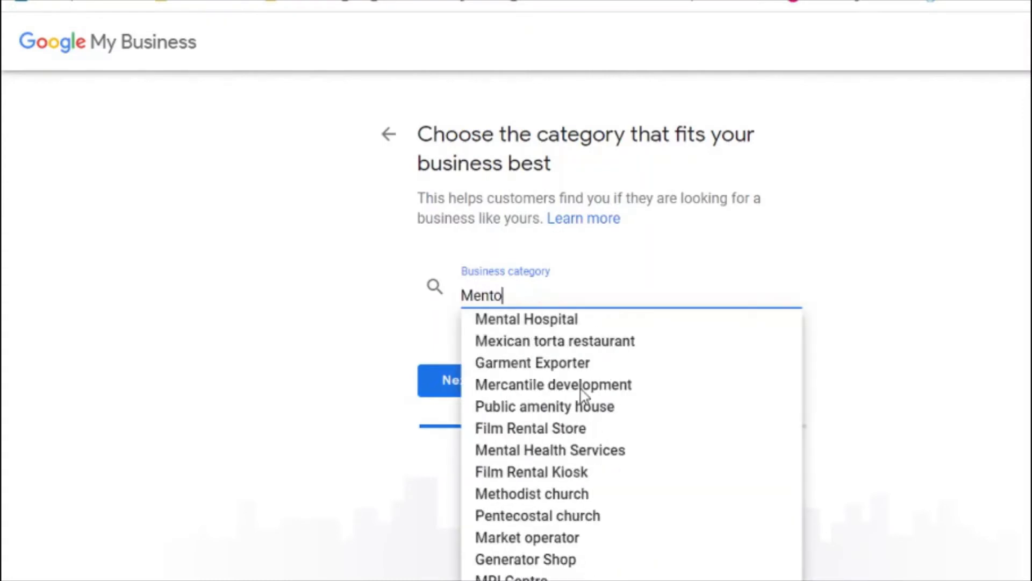
pyautogui.write('r')
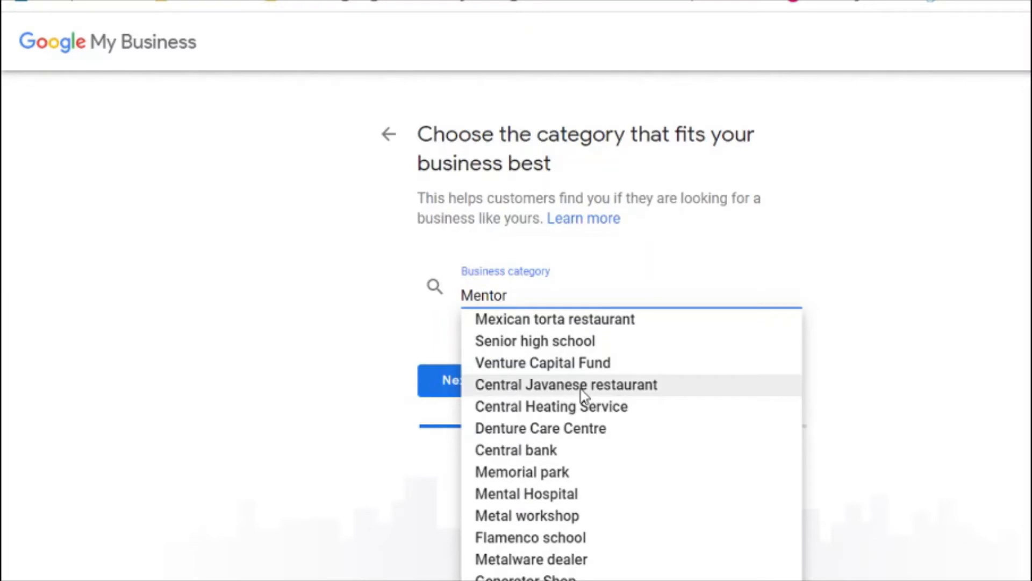
pyautogui.hotkey('ctrl', 'a')
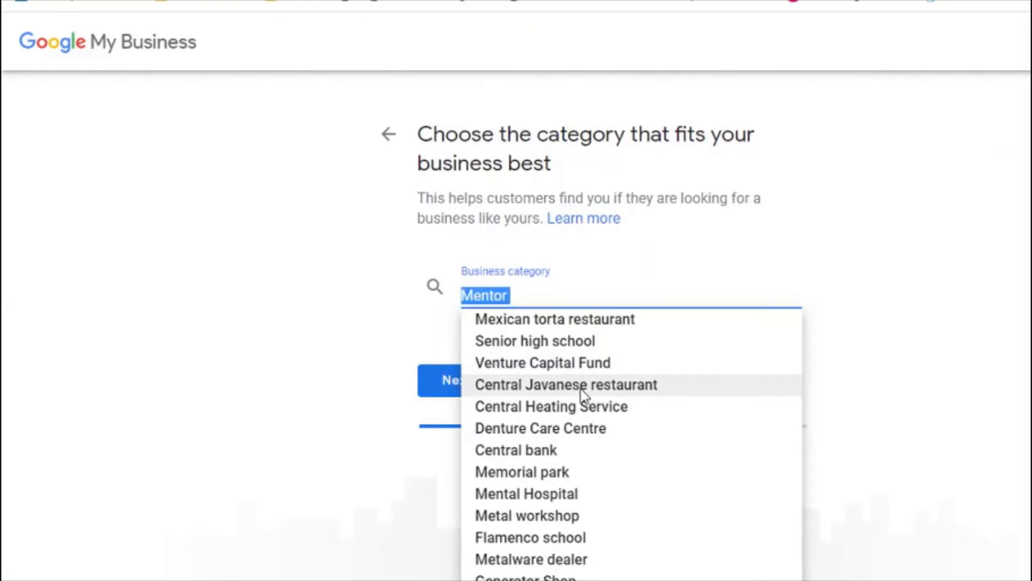
pyautogui.write('T')
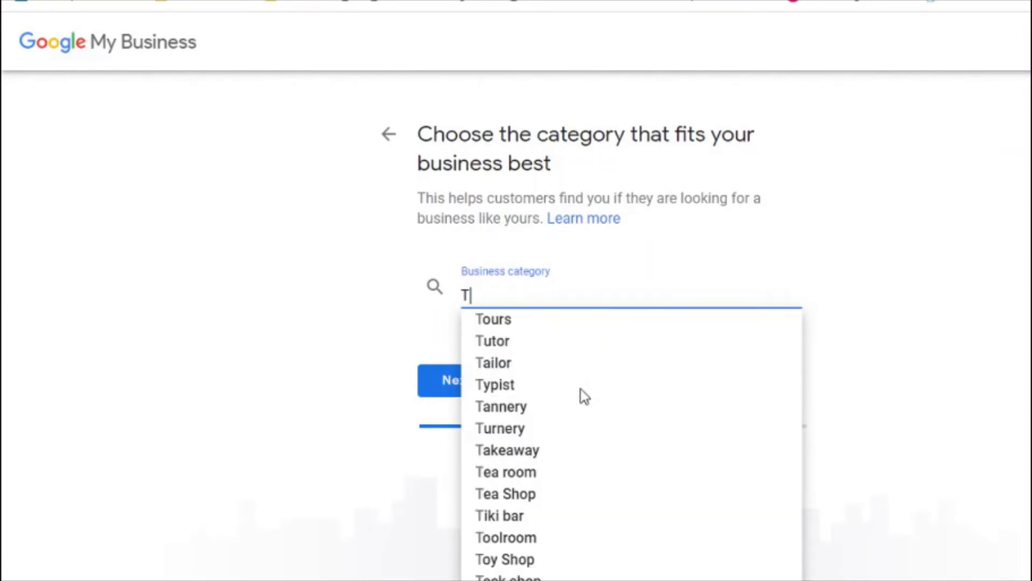
pyautogui.write('r')
pyautogui.press('BackSpace')
pyautogui.press('BackSpace')
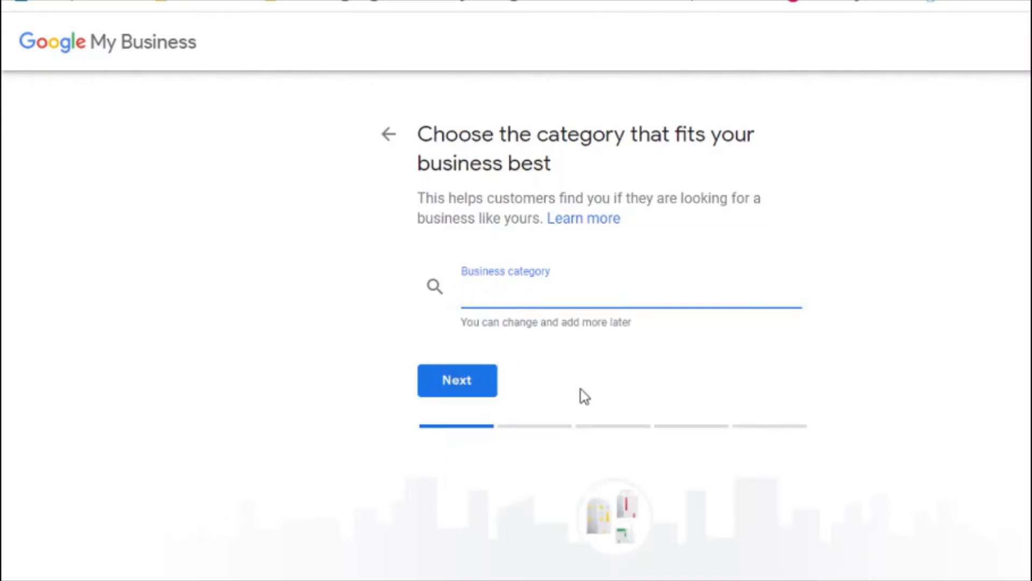
pyautogui.write('Course')
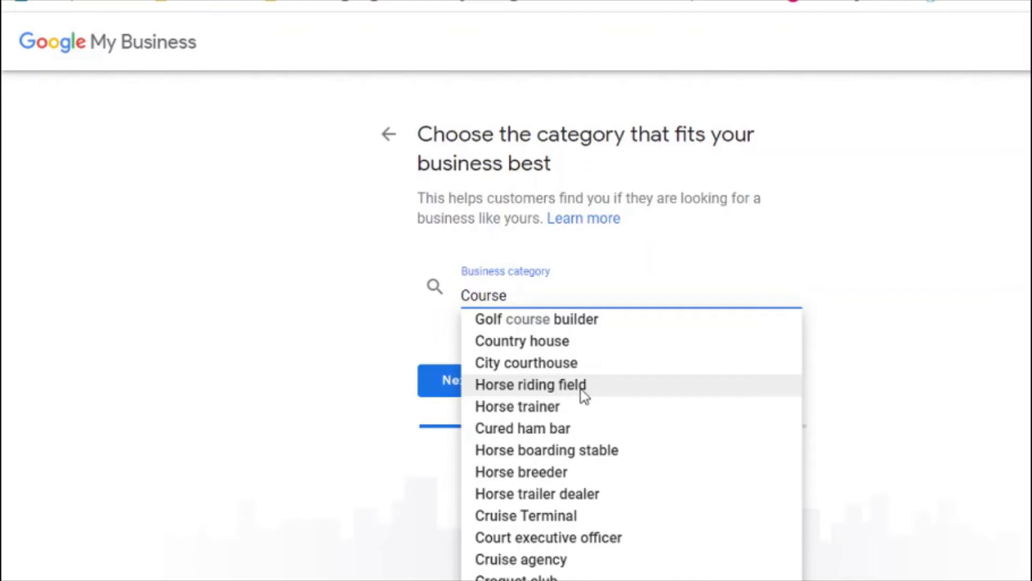
pyautogui.hotkey('ctrl', 'a')
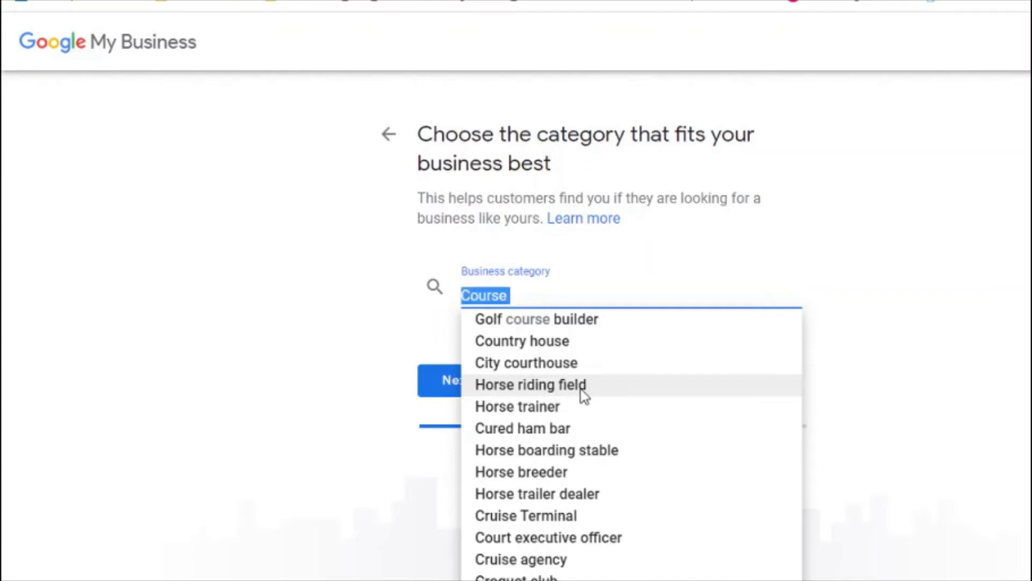
pyautogui.write('Training')
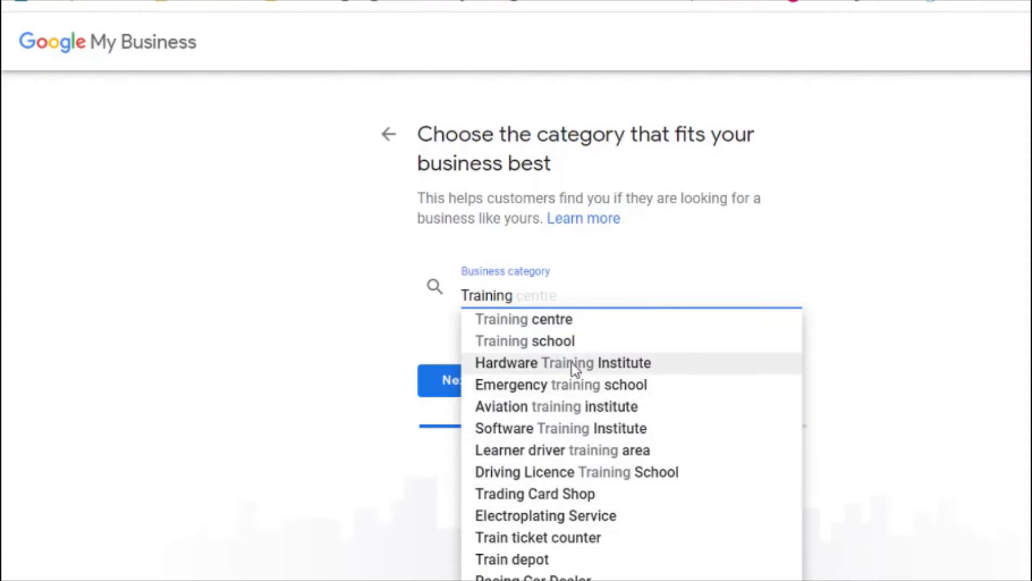
pyautogui.click(555, 325)
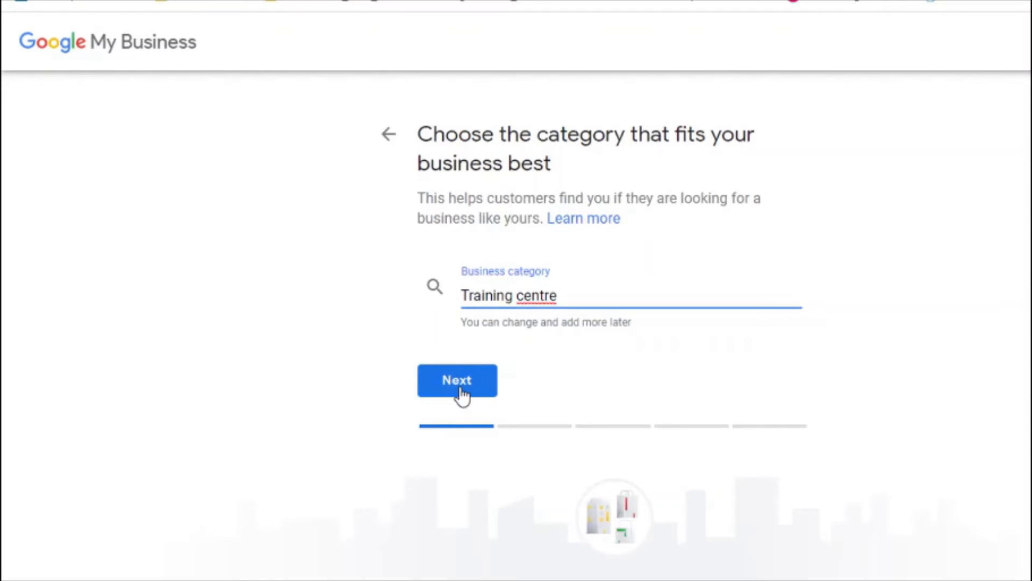
# Step: Answer No to having a location customers can visit, then proceed to the service-area step
pyautogui.click(462, 394)
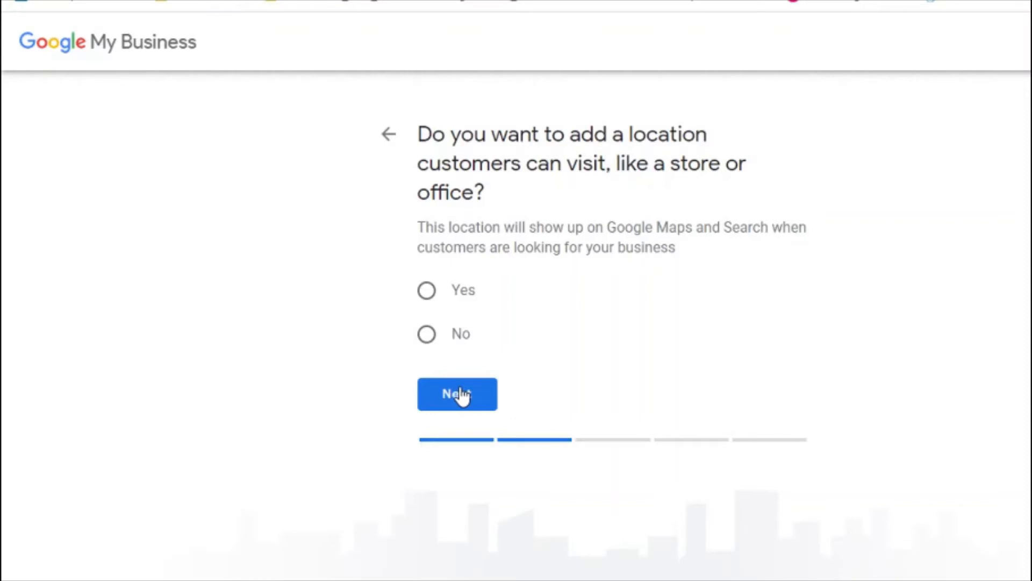
pyautogui.click(425, 293)
pyautogui.click(429, 341)
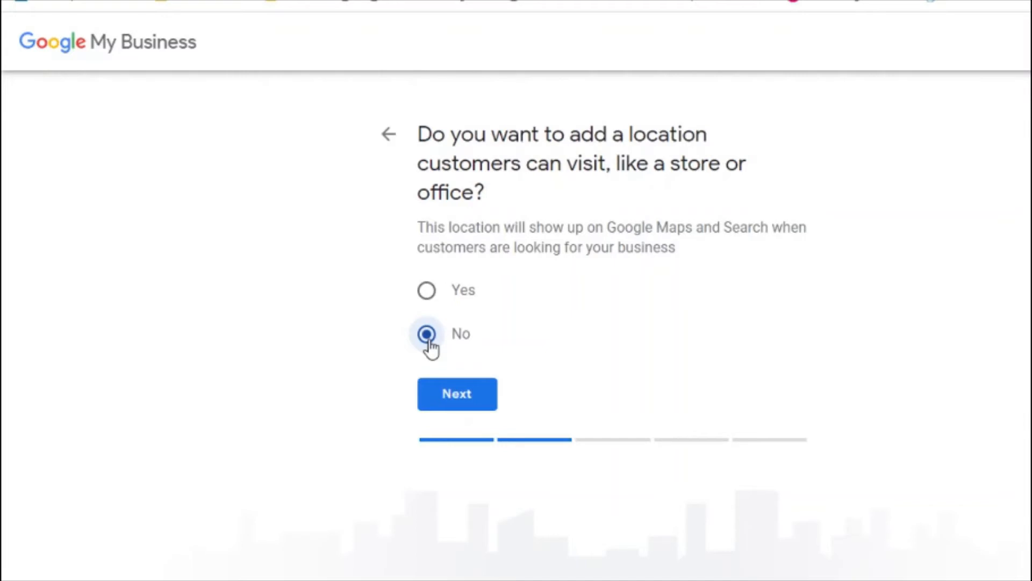
pyautogui.click(453, 394)
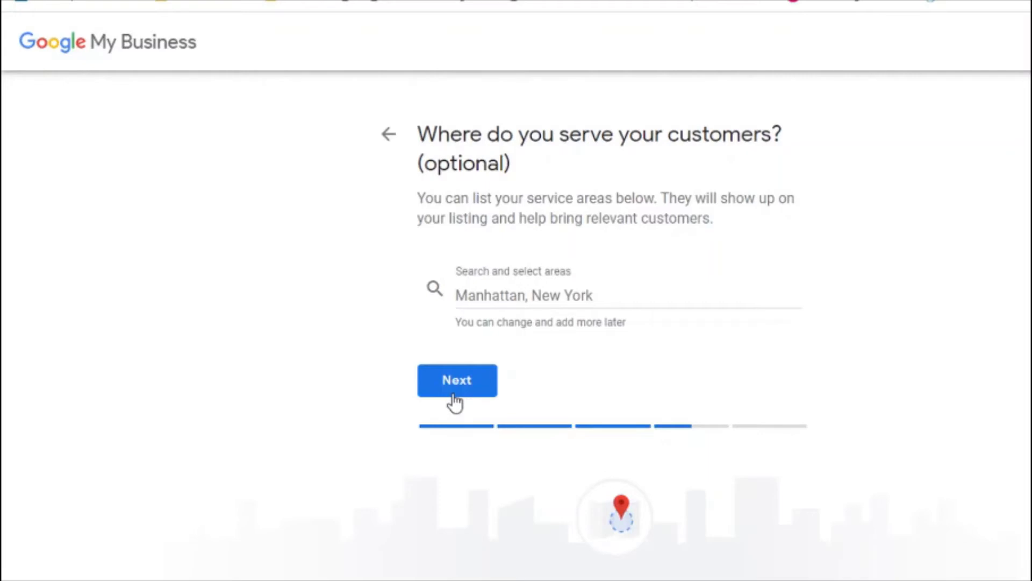
# Step: Search service areas for Theni and Tamil, adding then removing Tamil Nadu, India
pyautogui.click(560, 302)
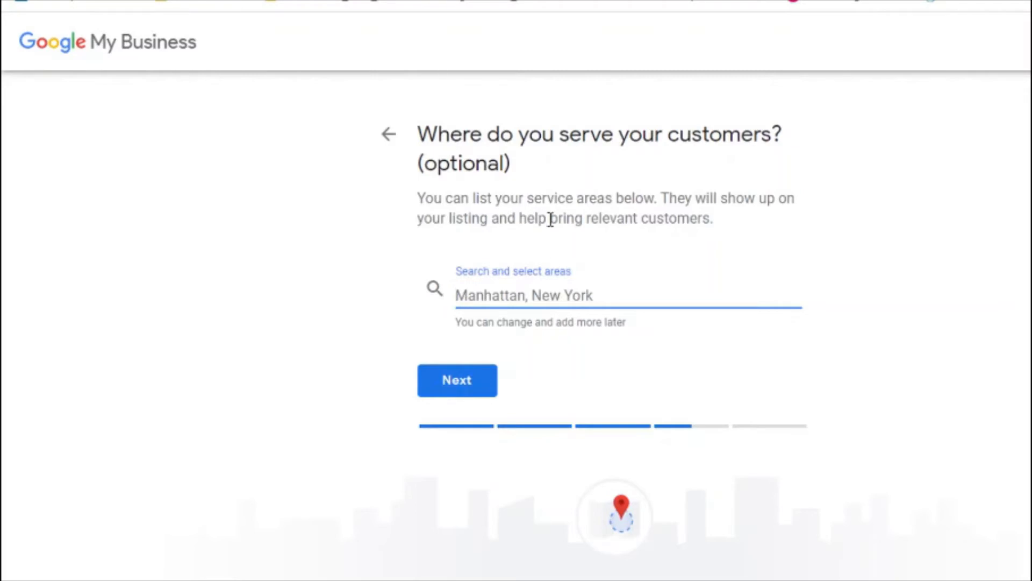
pyautogui.tripleClick(477, 200)
pyautogui.click(530, 235)
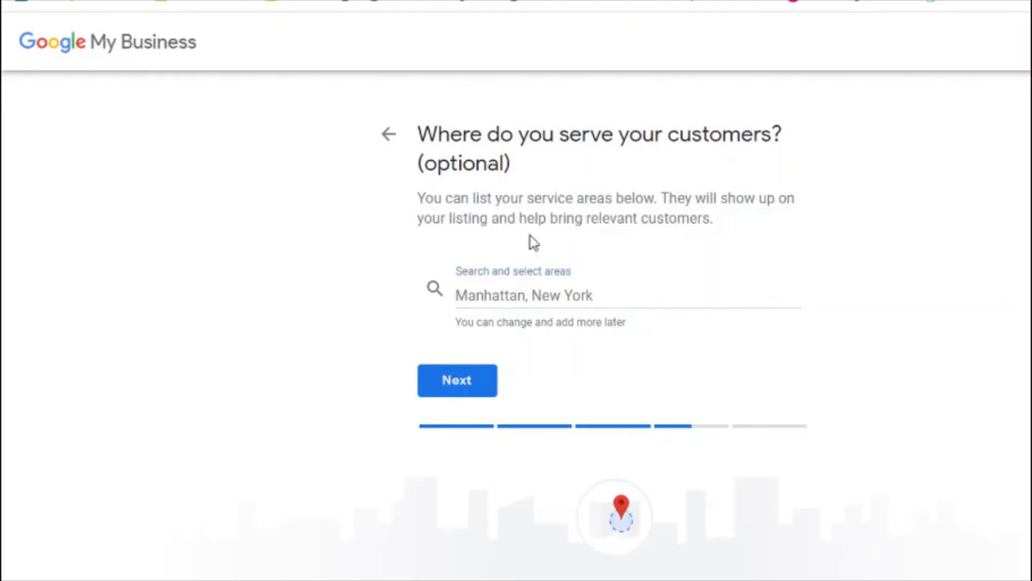
pyautogui.click(494, 302)
pyautogui.write('Th')
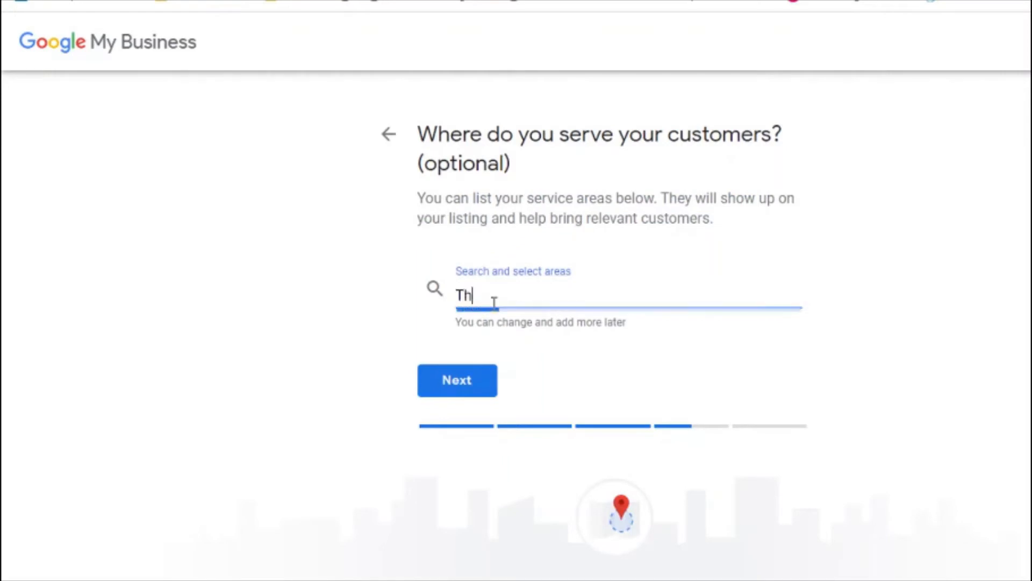
pyautogui.write('eni')
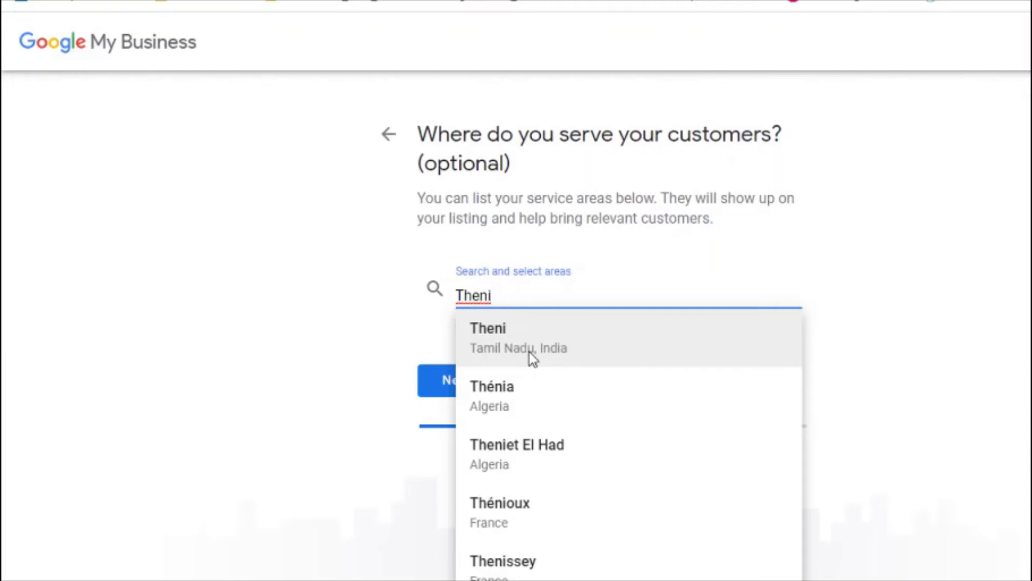
pyautogui.hotkey('ctrl', 'a')
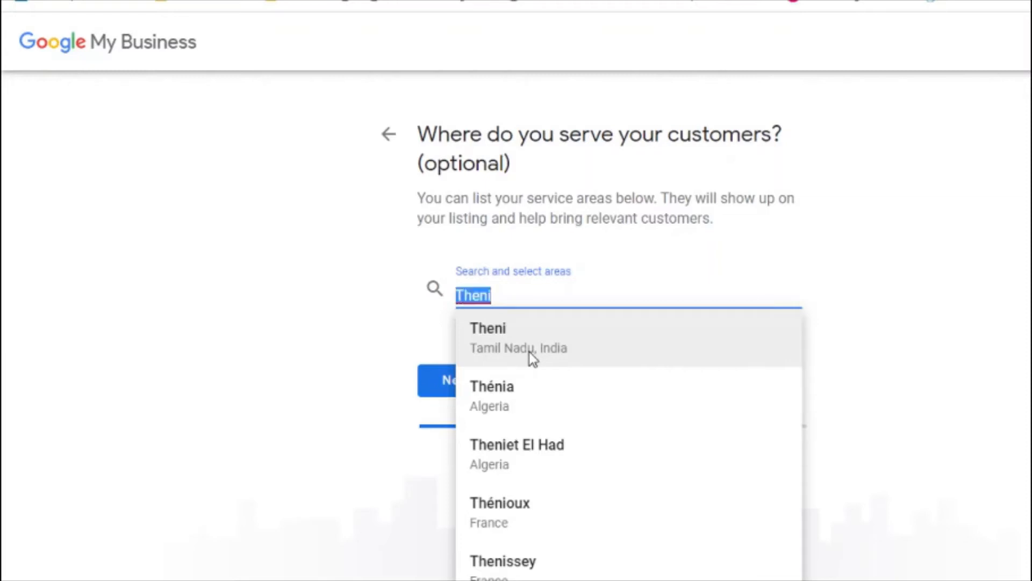
pyautogui.write('Tamil')
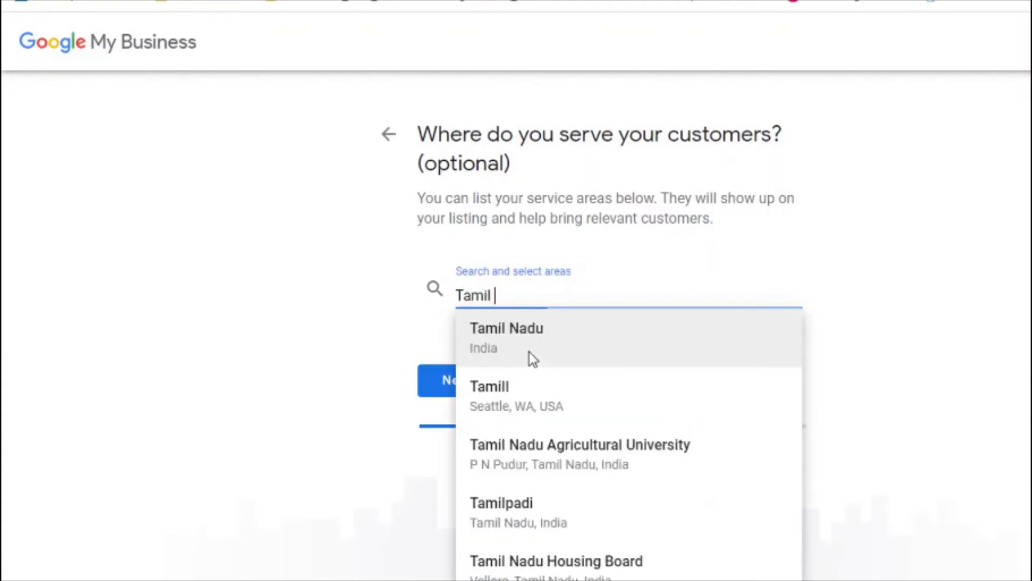
pyautogui.click(534, 328)
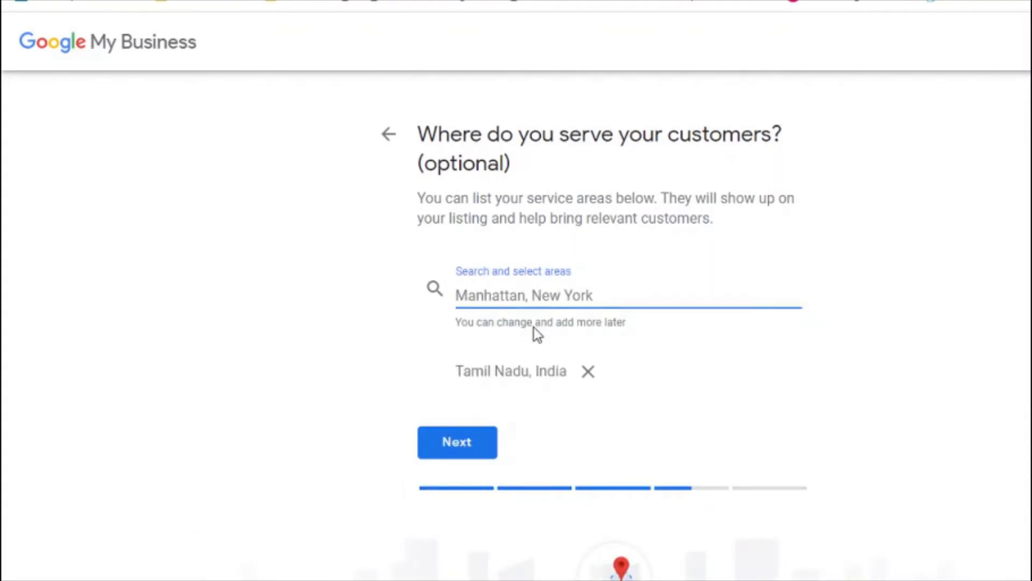
pyautogui.click(588, 373)
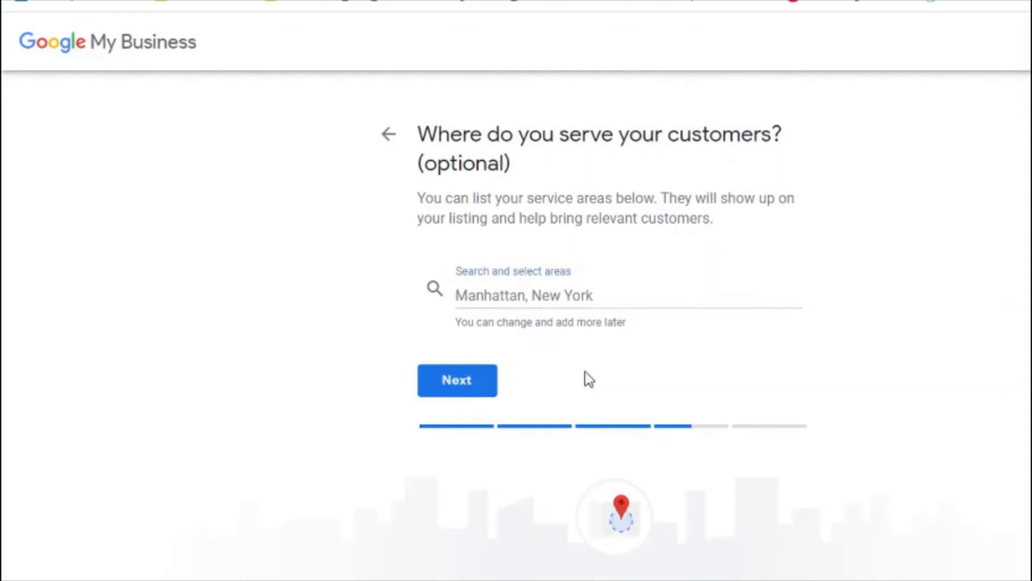
# Step: Add India as the service area and continue to contact details
pyautogui.click(511, 299)
pyautogui.write('I')
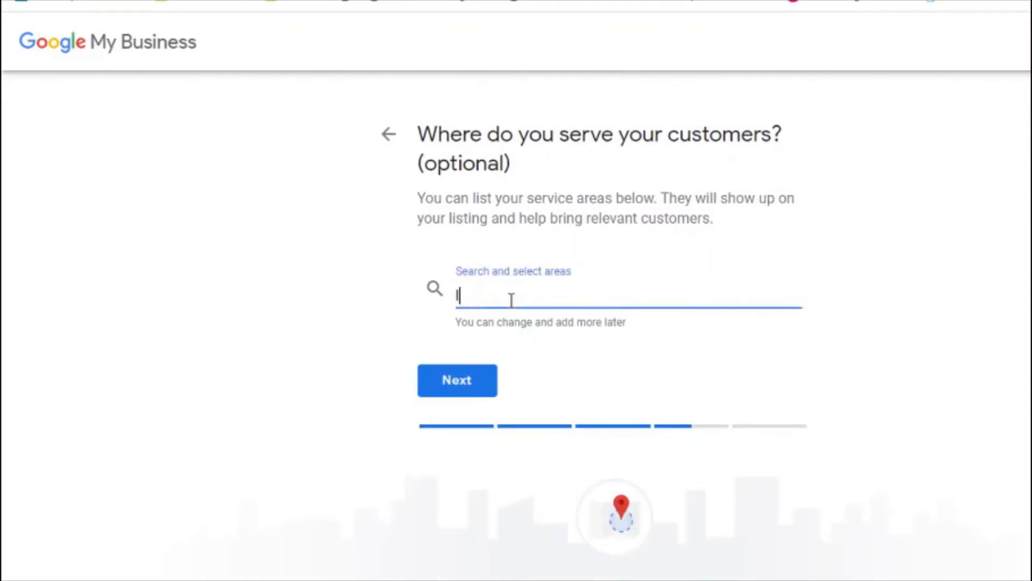
pyautogui.write('ndia')
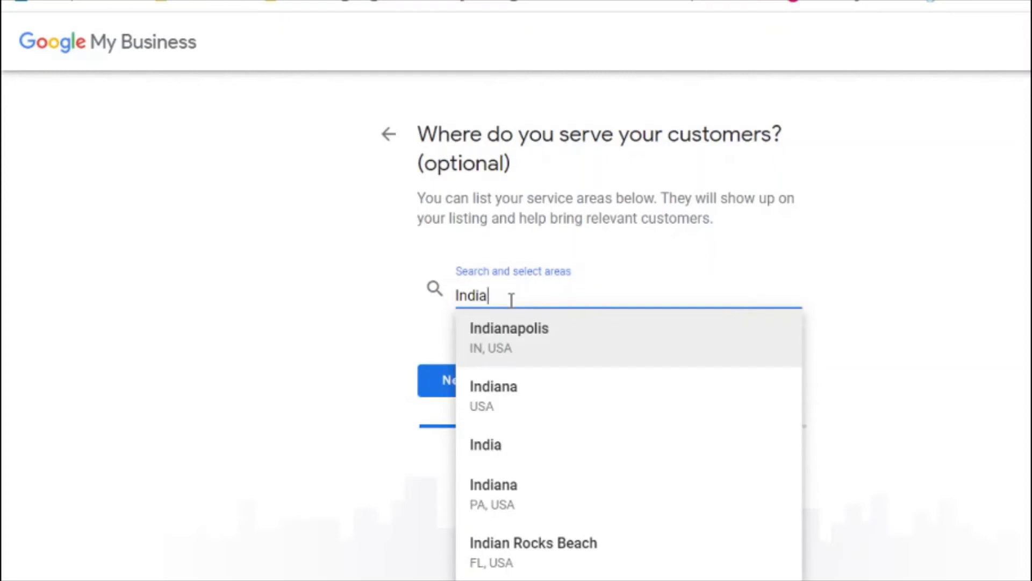
pyautogui.click(494, 447)
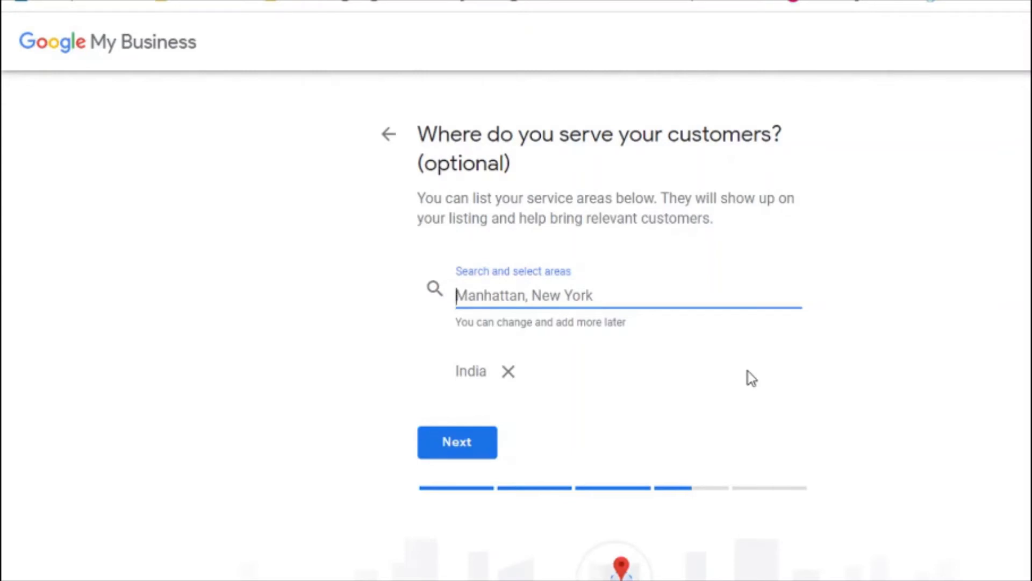
pyautogui.click(446, 446)
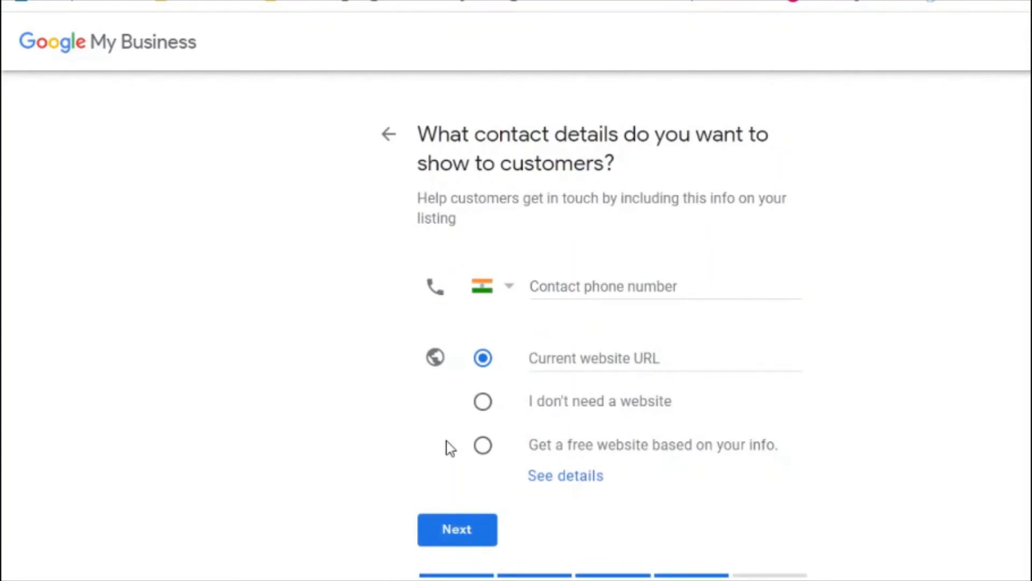
# Step: Fill in the saved phone number and website address, then choose the free website option
pyautogui.scroll(-1, 594, 343)
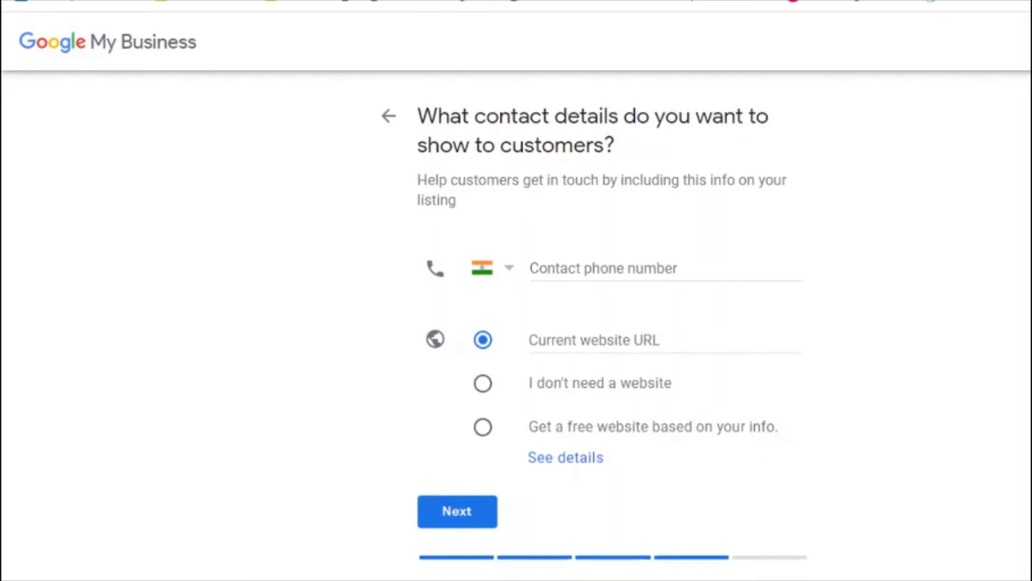
pyautogui.click(642, 246)
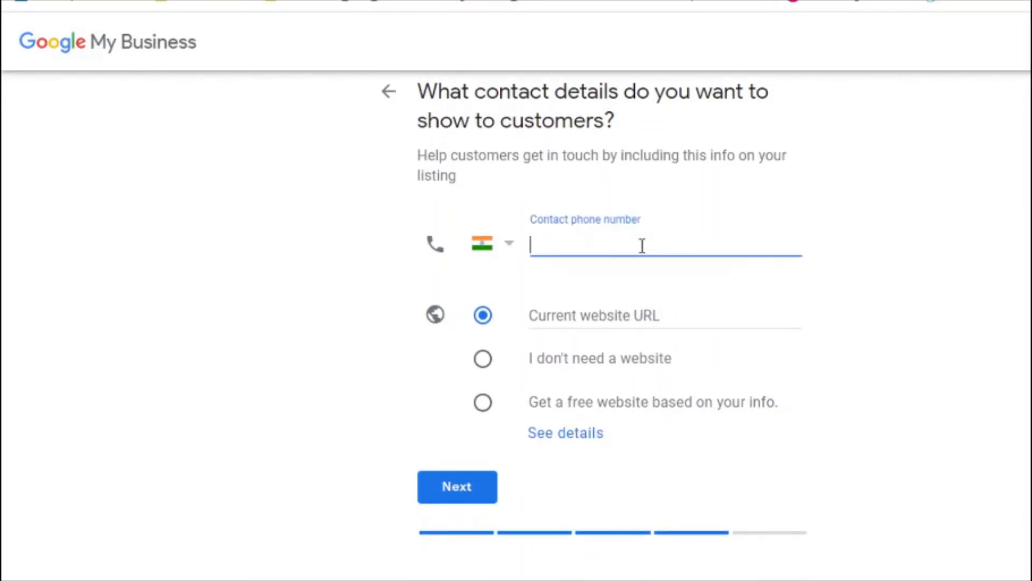
pyautogui.click(612, 283)
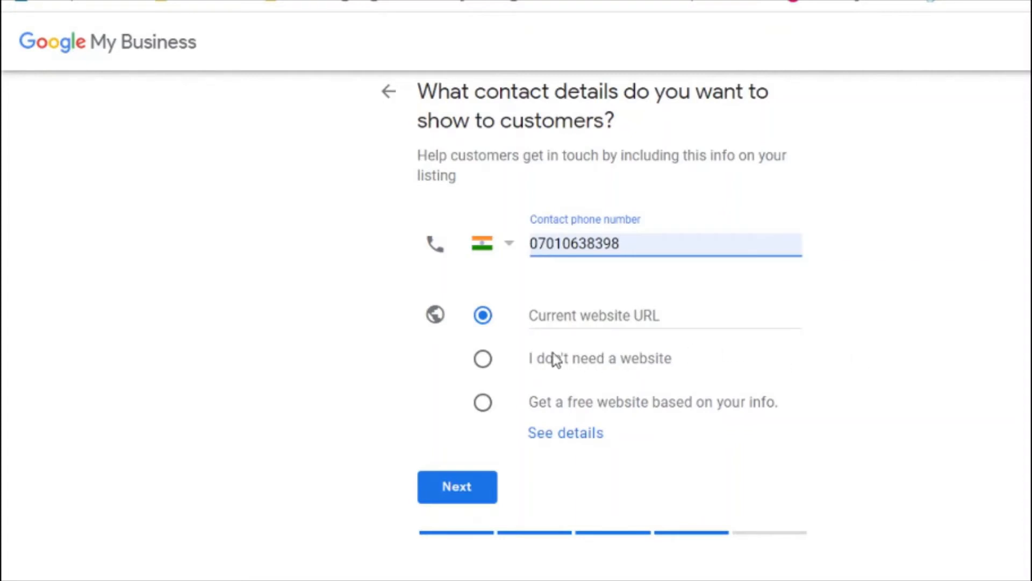
pyautogui.click(596, 315)
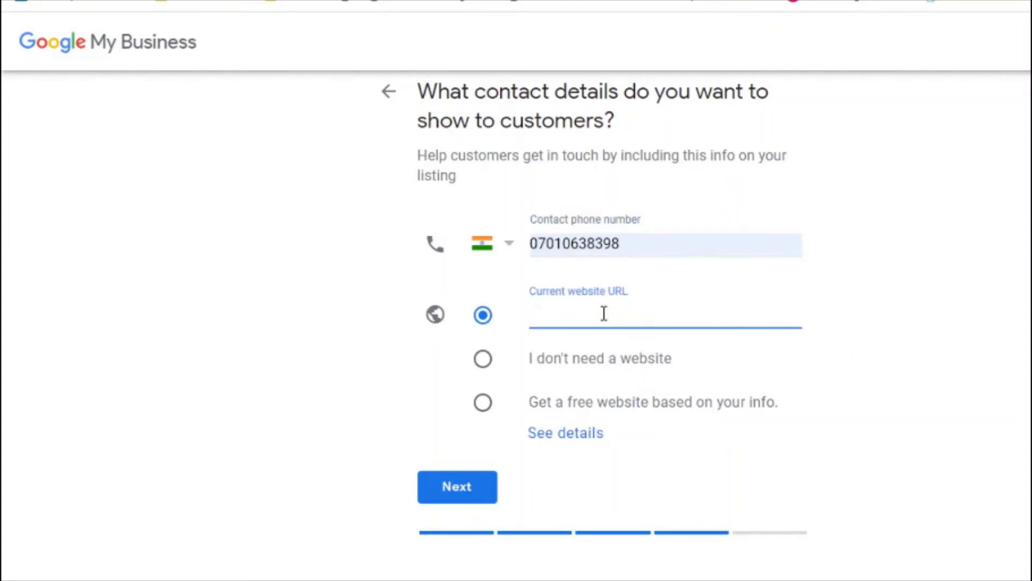
pyautogui.write('https://w')
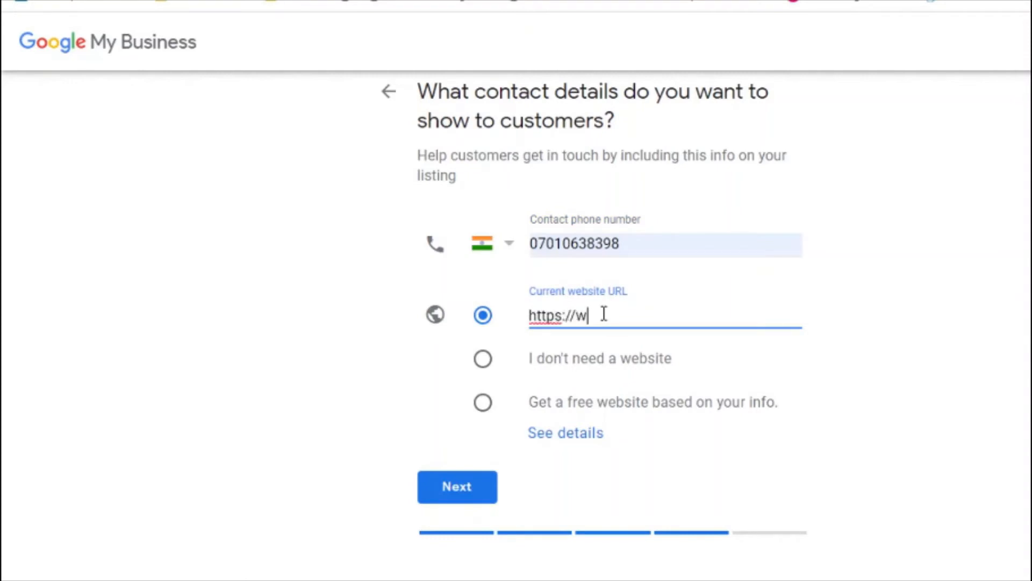
pyautogui.write('ww.amudhakumar.com')
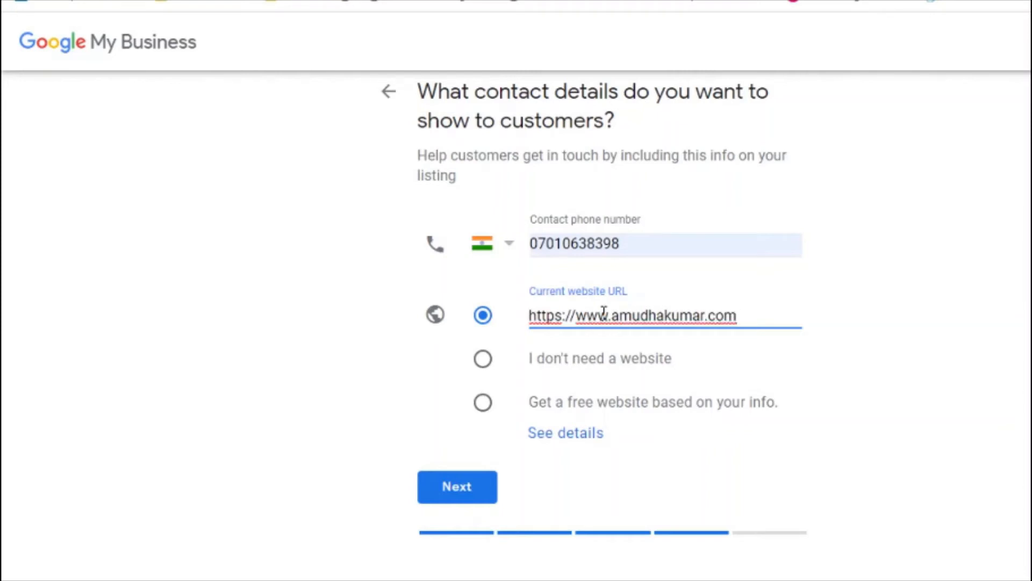
pyautogui.click(484, 361)
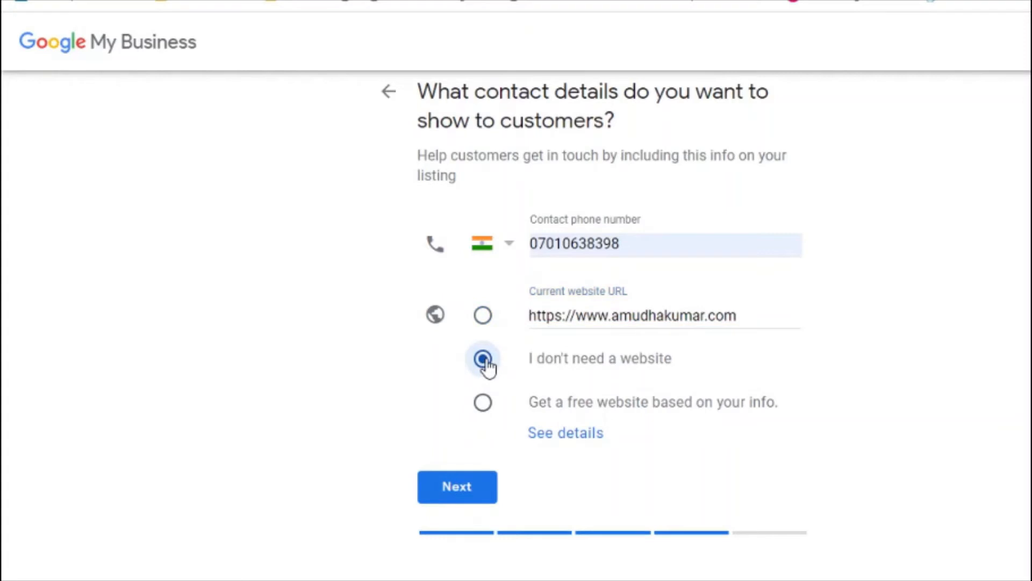
pyautogui.click(484, 408)
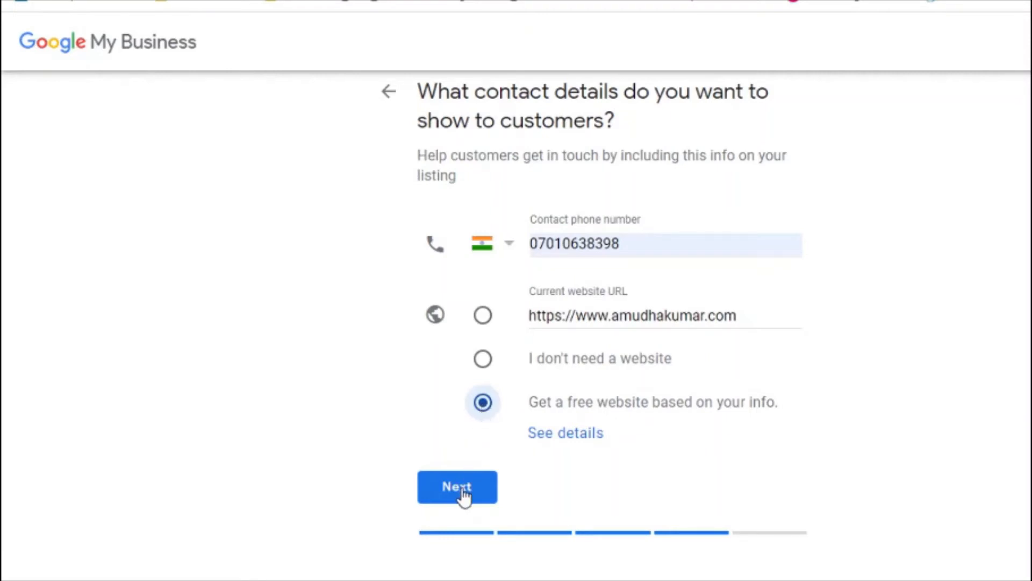
# Step: Advance to the last page and click Finish for the Online Digital Marketing Course listing
pyautogui.click(462, 490)
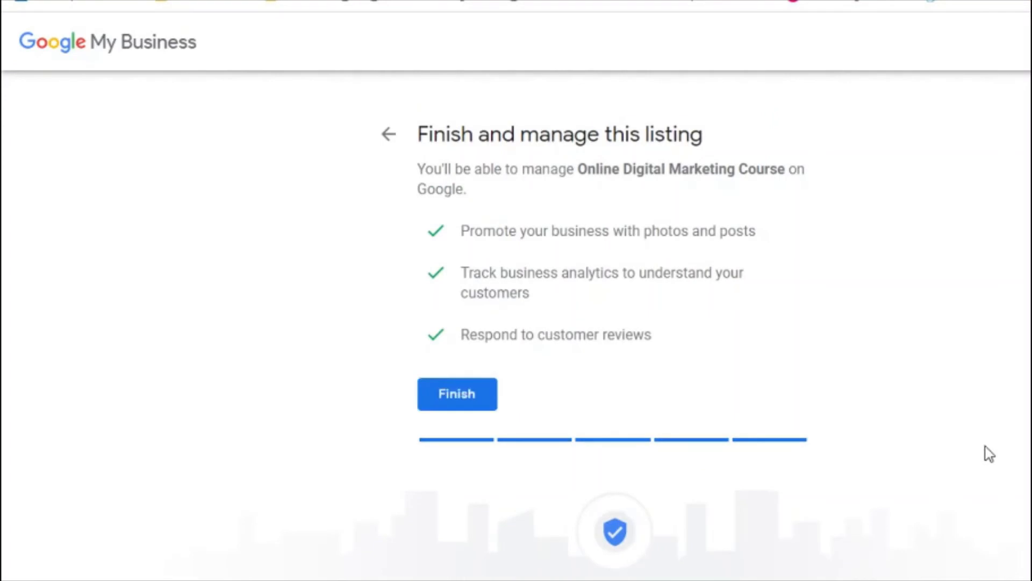
pyautogui.doubleClick(480, 173)
pyautogui.click(555, 202)
pyautogui.click(470, 411)
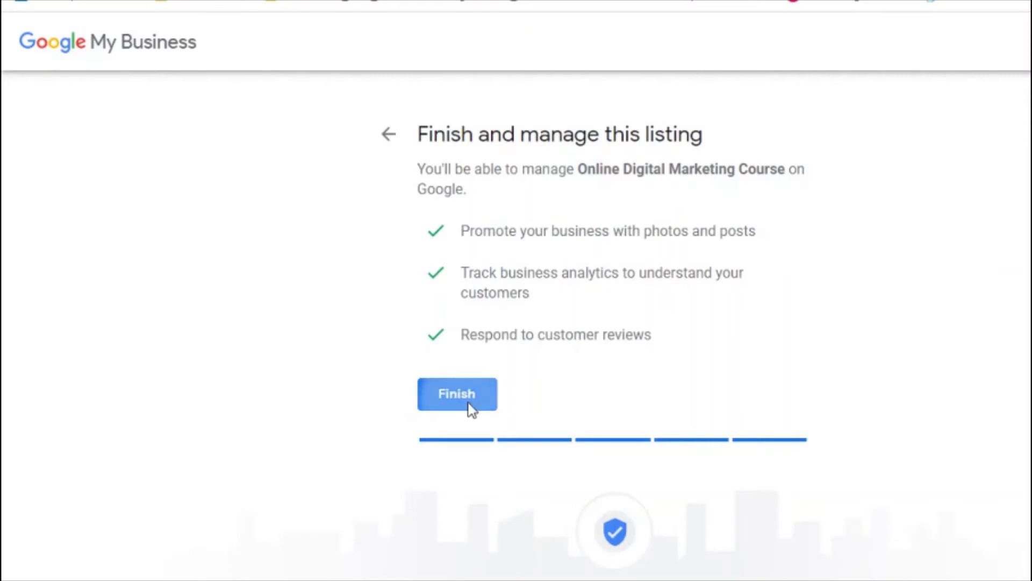
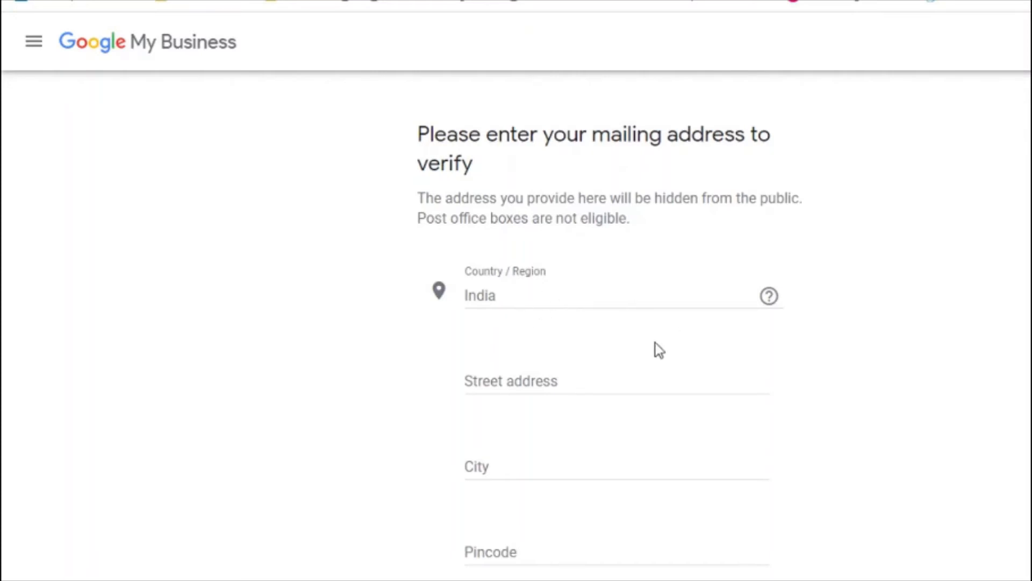
# Step: Type the house number, street and area into the Street address field, fixing the stray comma
pyautogui.click(514, 382)
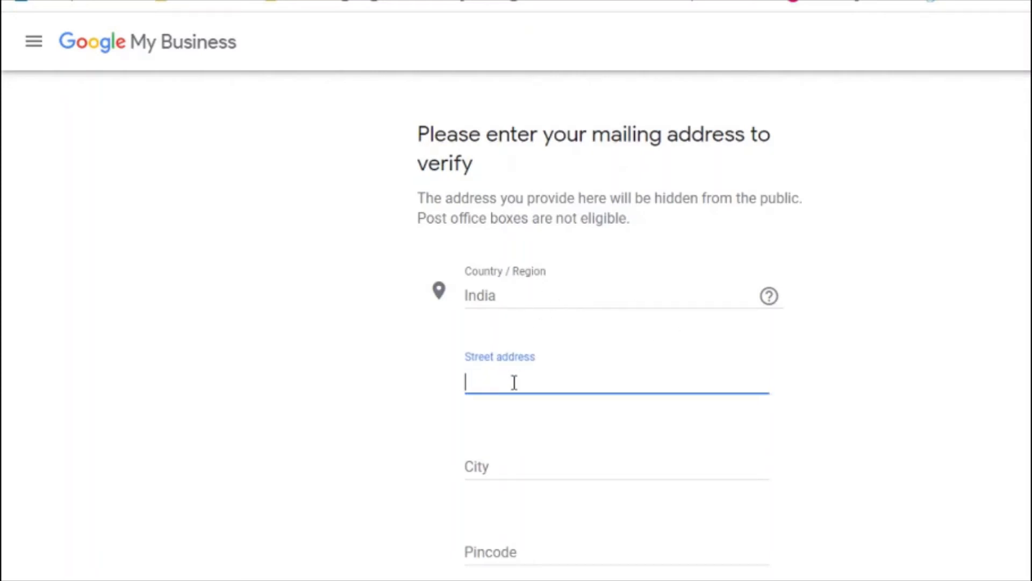
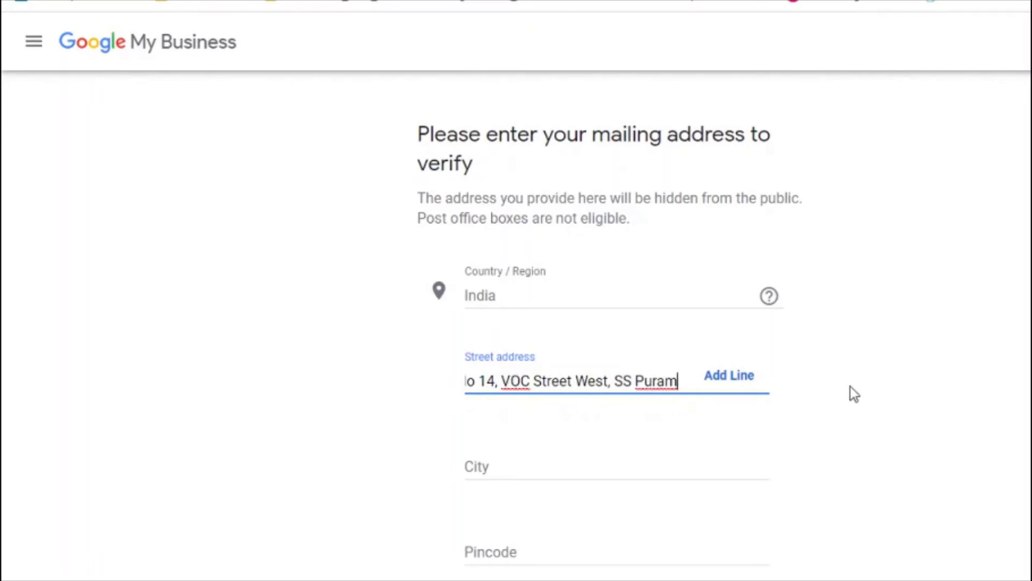
# Step: Append the town name to the end of the street address line
pyautogui.click(743, 385)
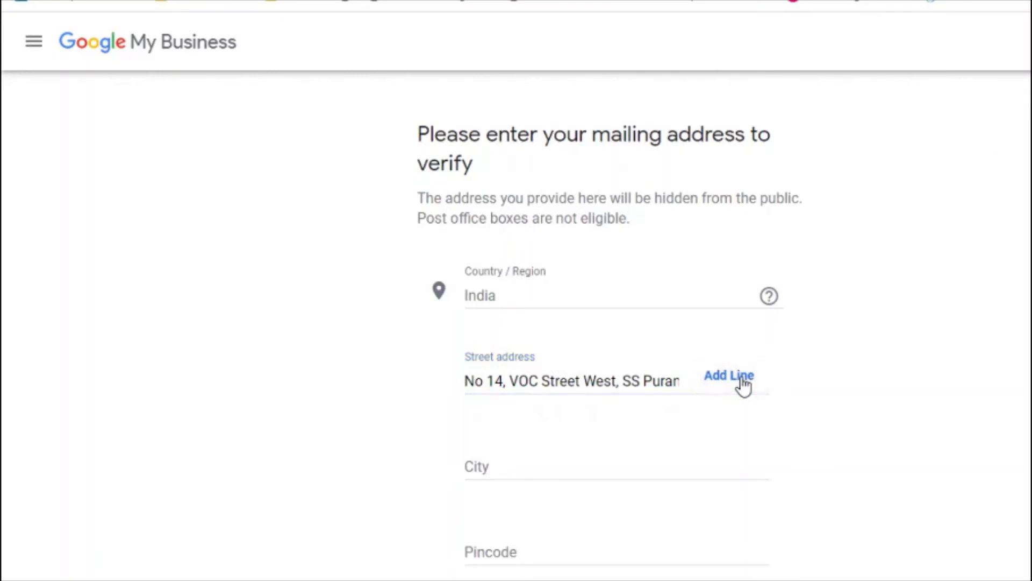
pyautogui.click(638, 385)
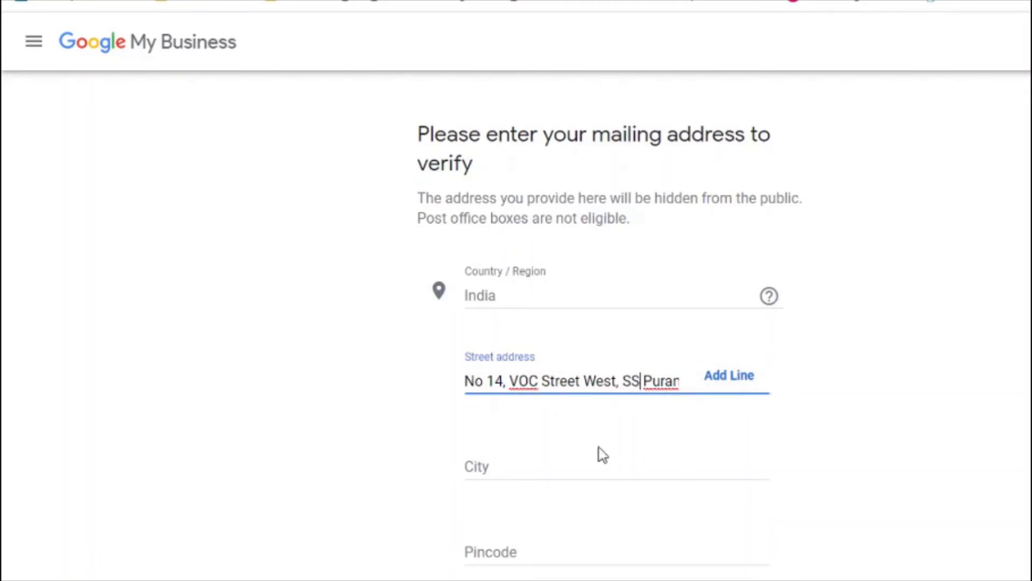
pyautogui.click(729, 379)
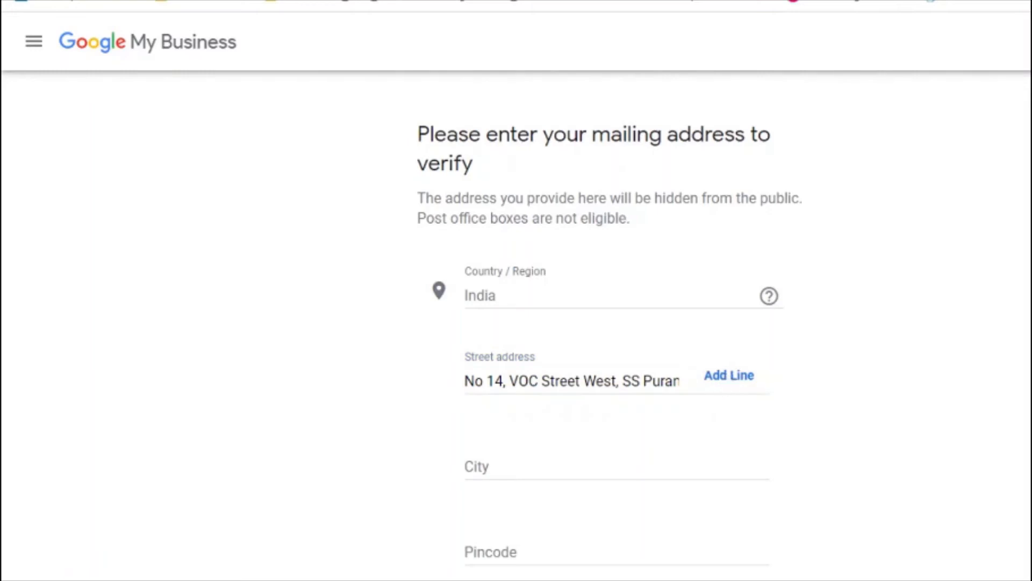
pyautogui.scroll(-5, 616, 322)
pyautogui.scroll(4, 617, 323)
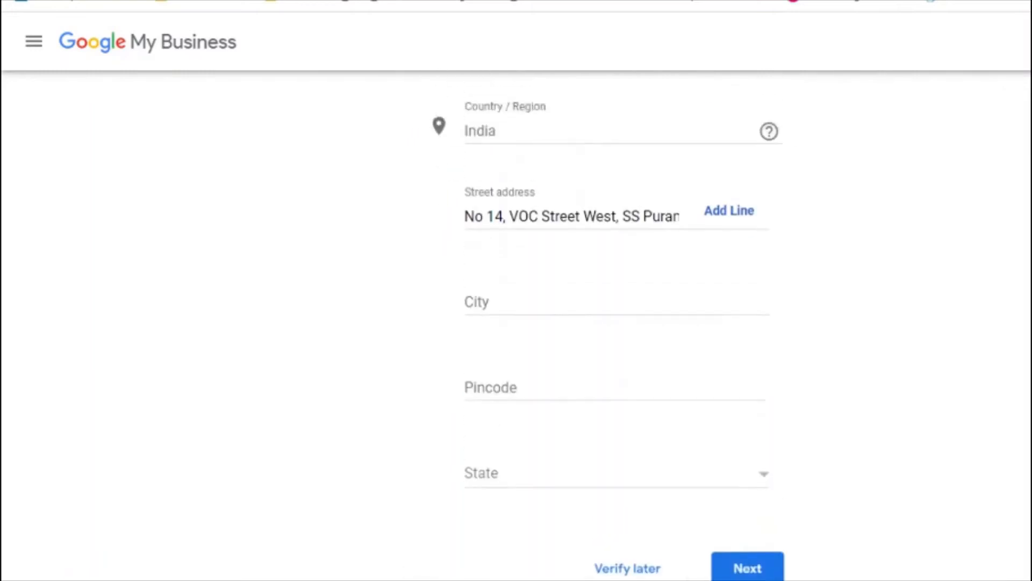
pyautogui.click(526, 326)
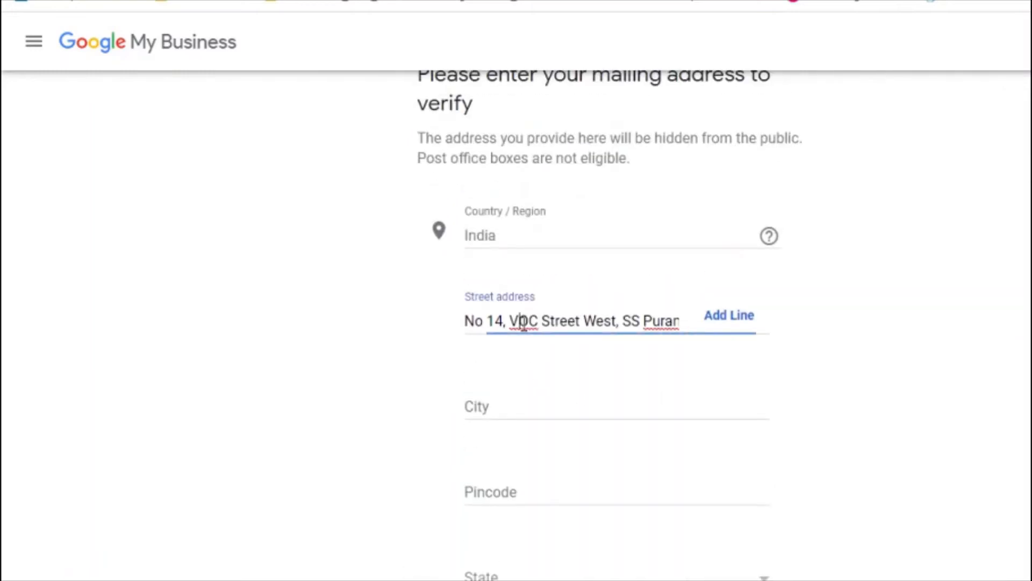
pyautogui.press('End')
pyautogui.write(', ')
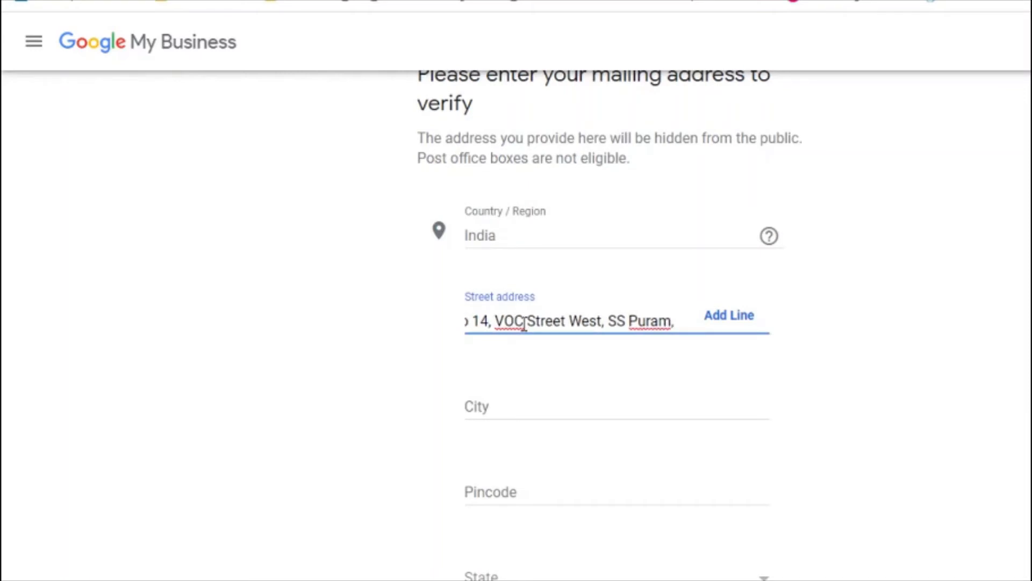
pyautogui.write('Bodina')
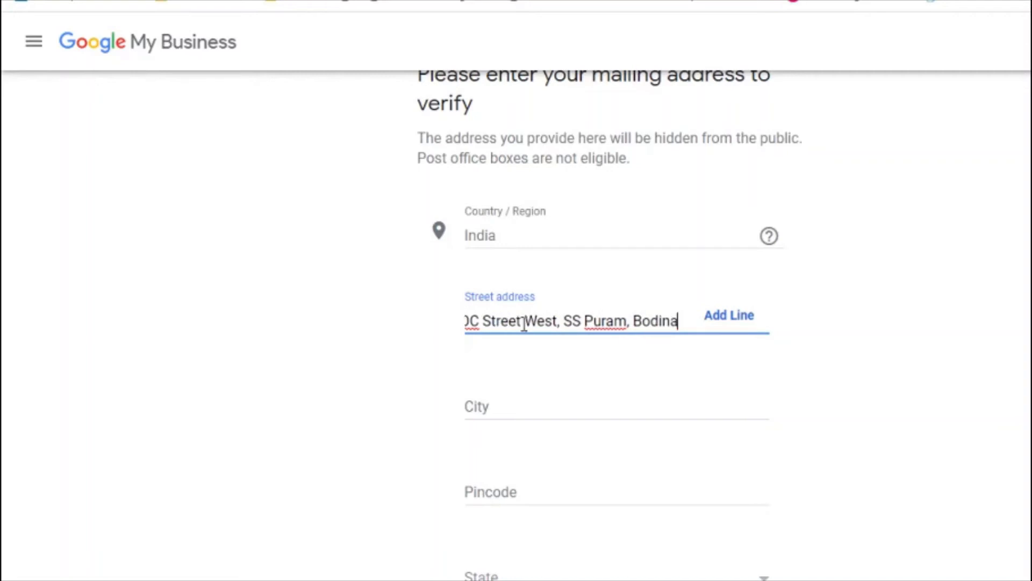
pyautogui.write('yakkanur')
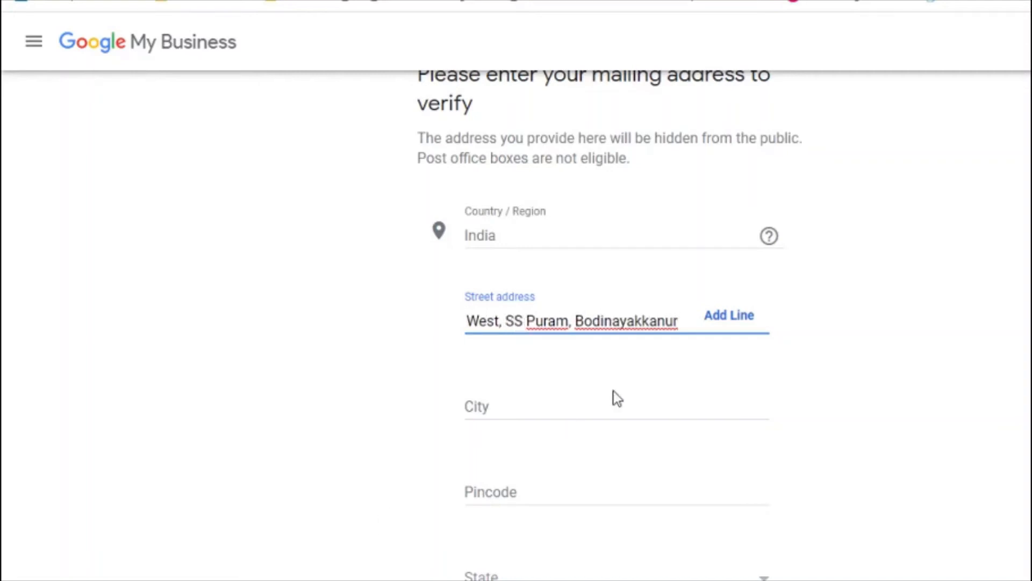
# Step: Enter the city and the pincode in the mailing address form
pyautogui.click(503, 401)
pyautogui.write('Theni')
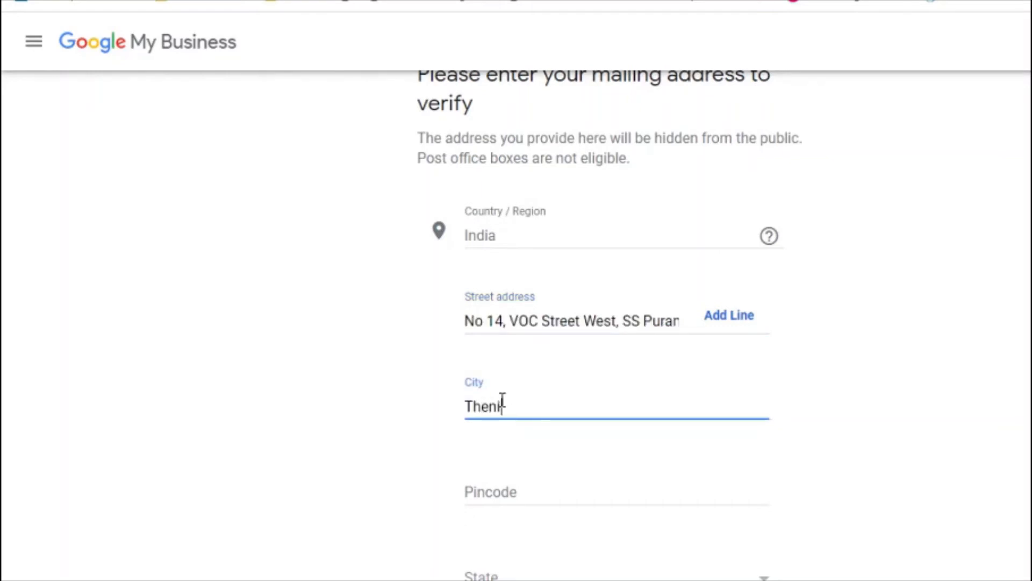
pyautogui.click(510, 496)
pyautogui.write('62')
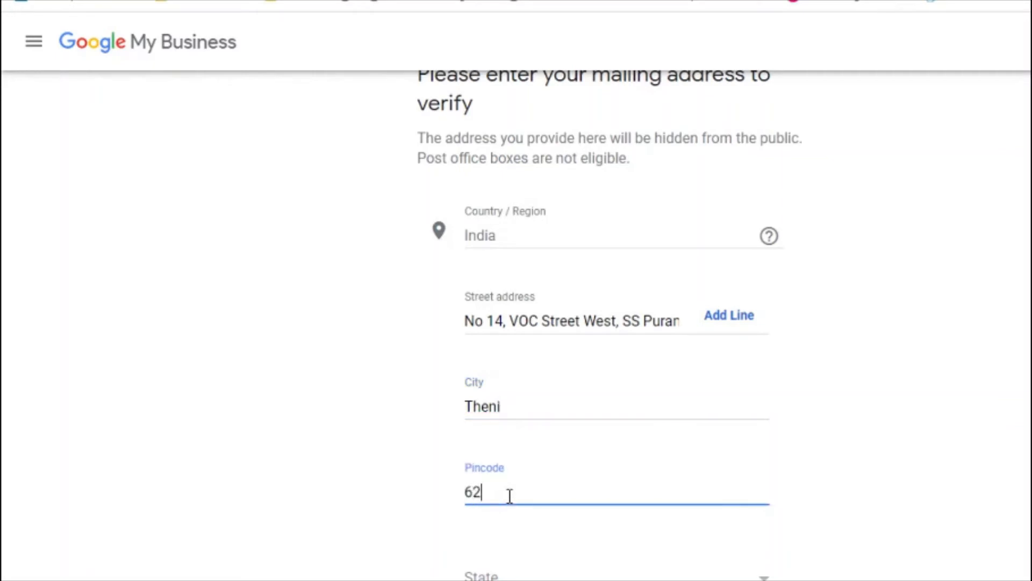
pyautogui.write('5513')
pyautogui.hotkey('ctrl', 'a')
pyautogui.hotkey('ctrl', 'c')
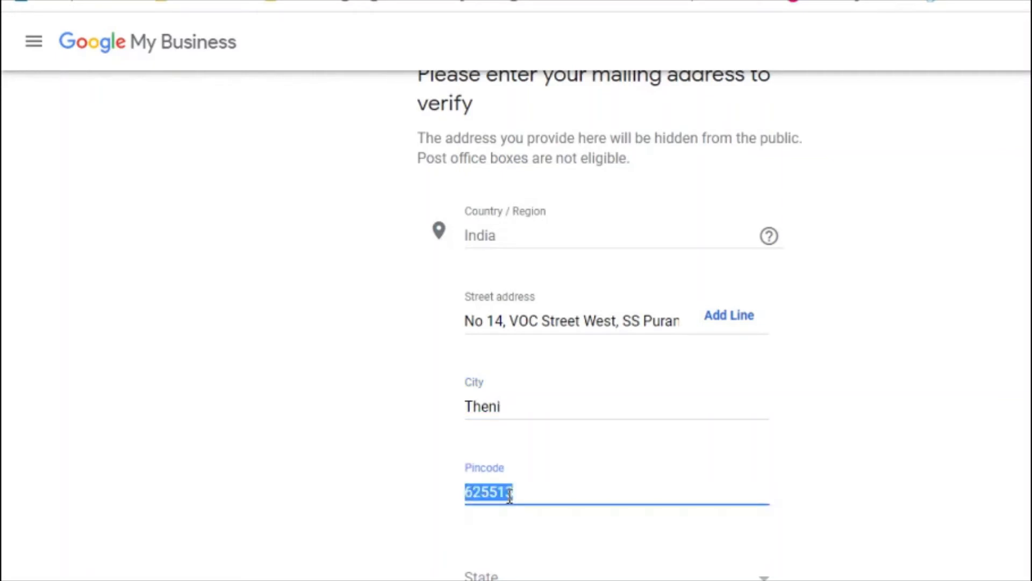
pyautogui.press('BackSpace')
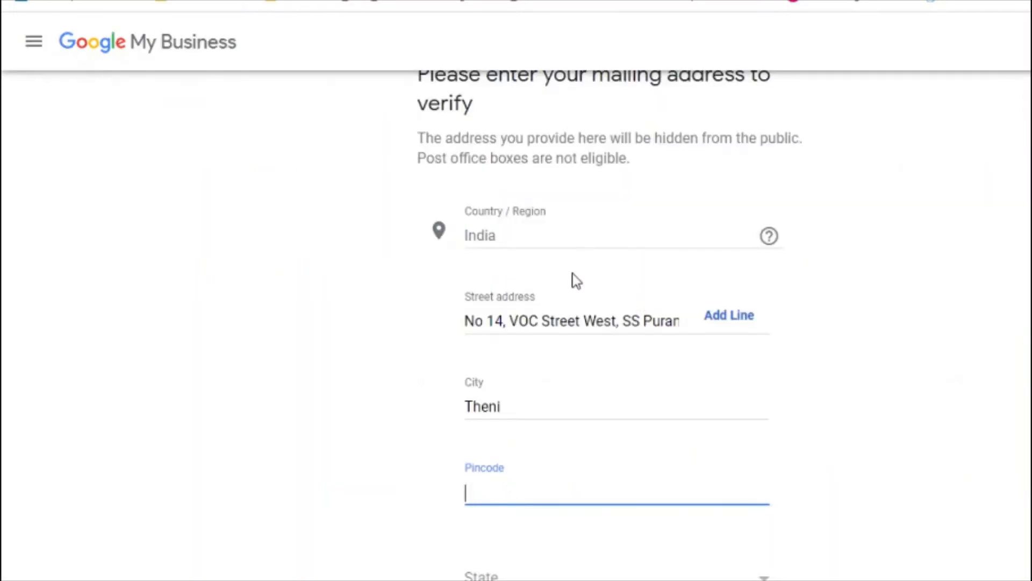
pyautogui.hotkey('ctrl', 'v')
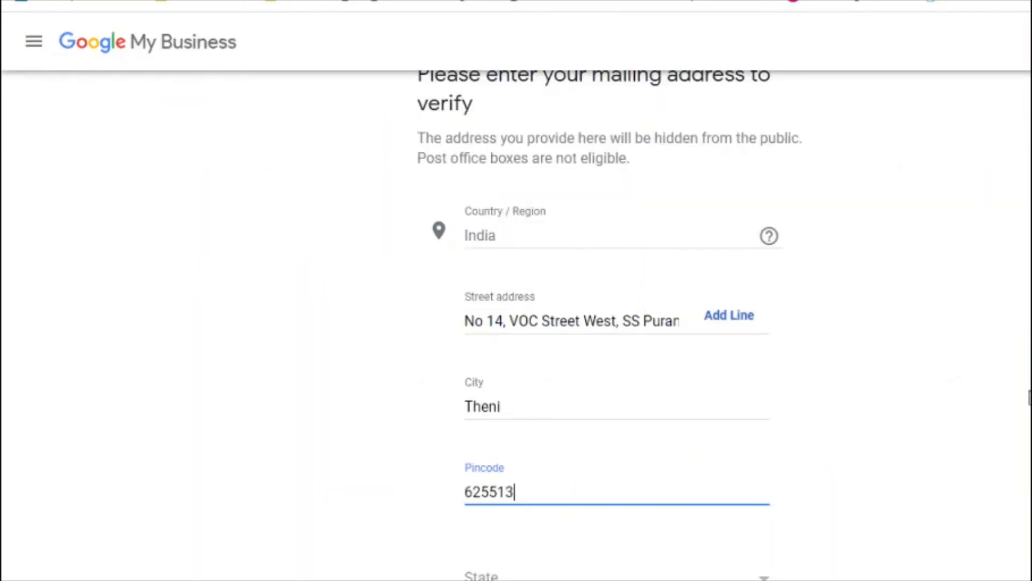
# Step: Choose Tamil Nadu as the state and submit the mailing address
pyautogui.scroll(-5, 961, 390)
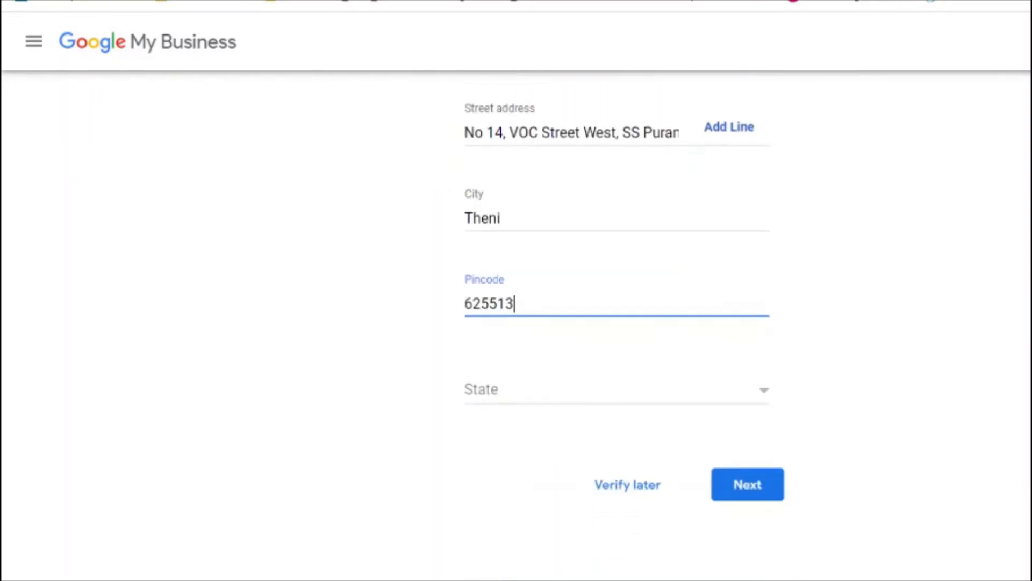
pyautogui.click(681, 293)
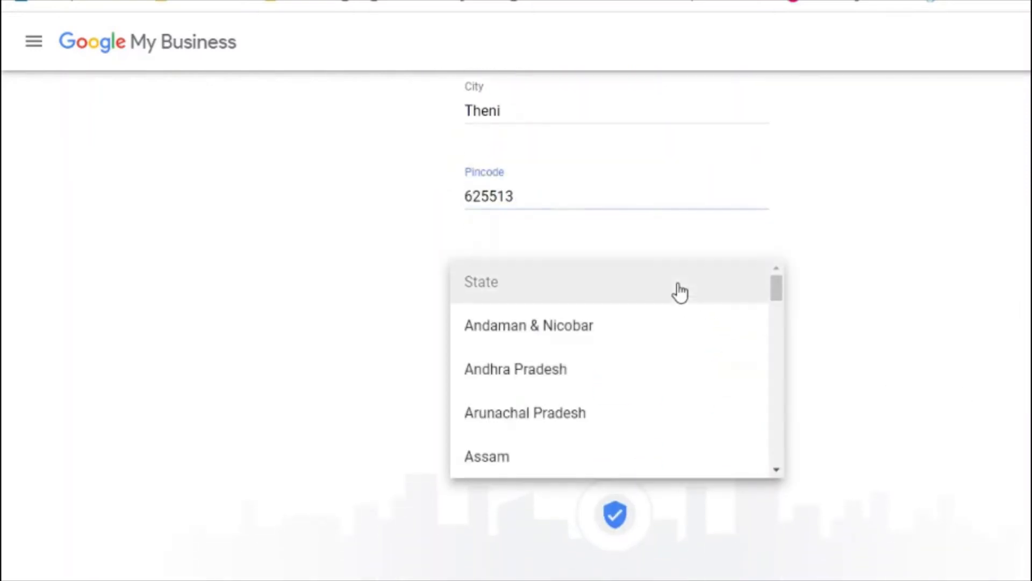
pyautogui.moveTo(784, 298); pyautogui.dragTo(782, 447)
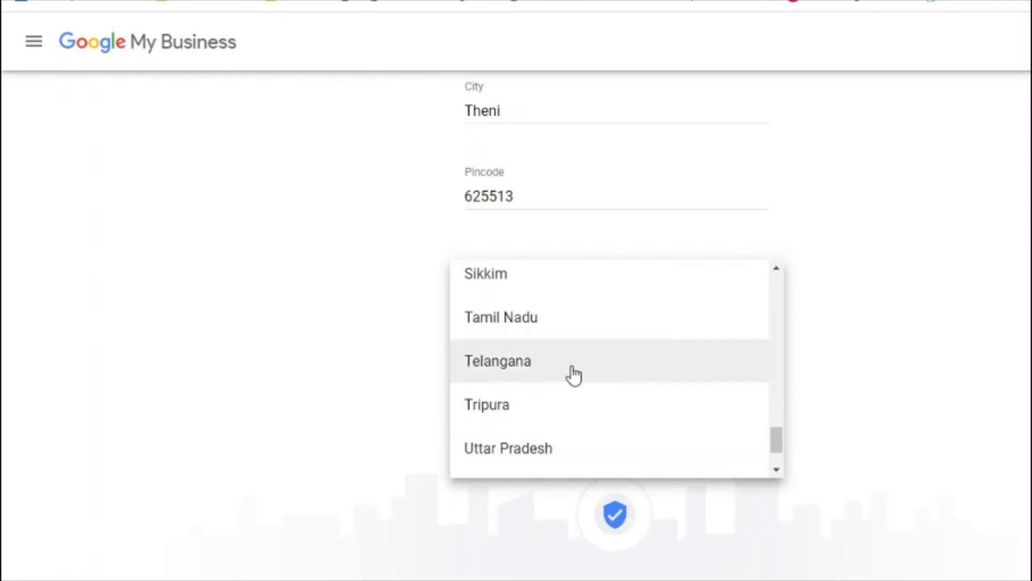
pyautogui.click(536, 334)
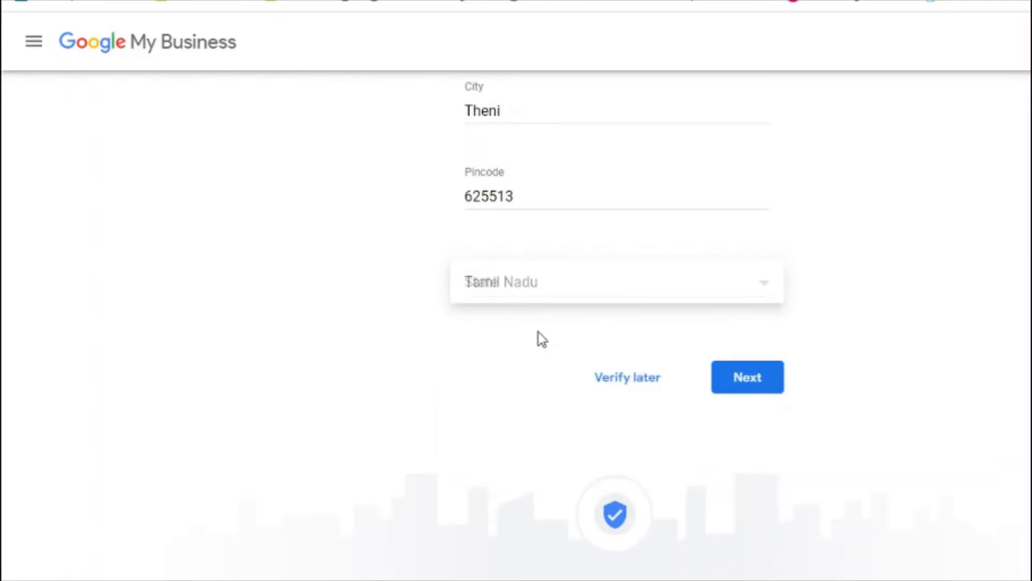
pyautogui.click(743, 387)
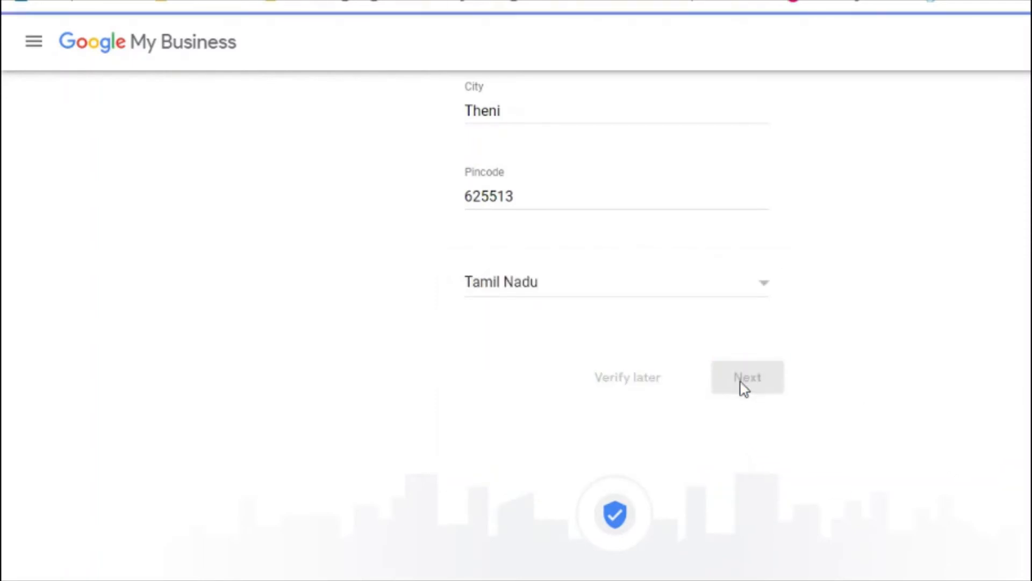
# Step: Review the postcard-by-mail verification option and its description
pyautogui.scroll(2, 742, 382)
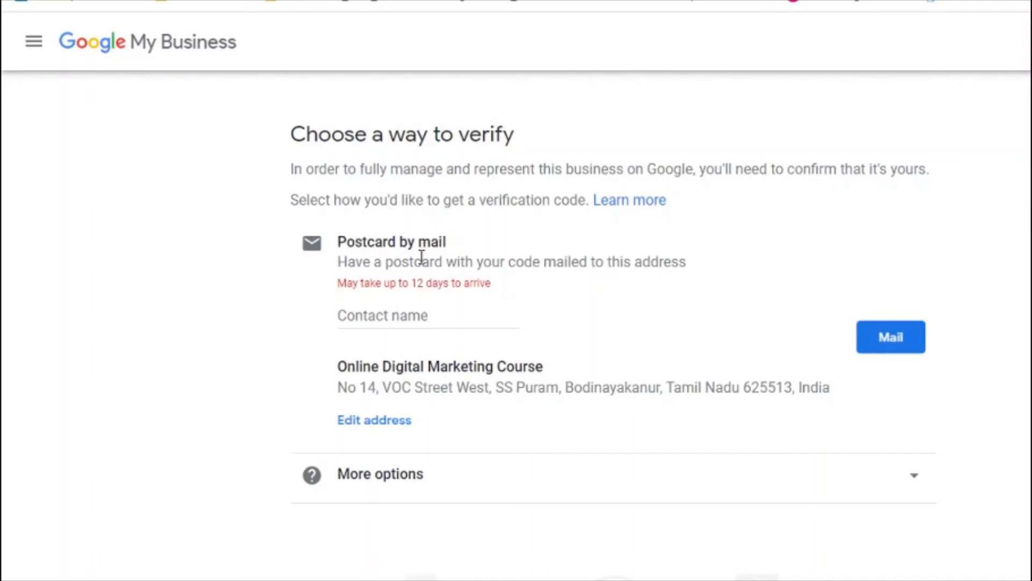
pyautogui.doubleClick(389, 247)
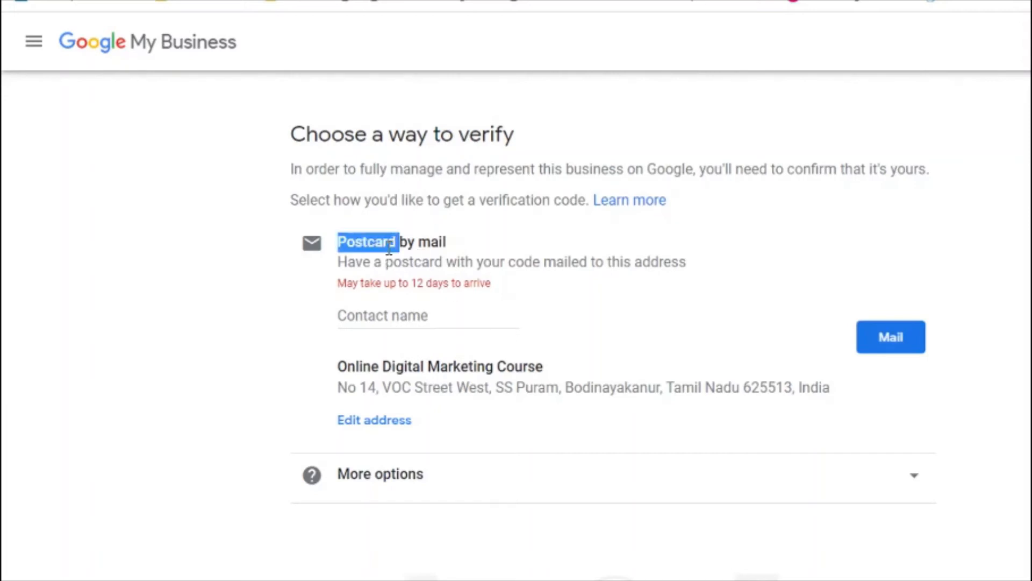
pyautogui.doubleClick(427, 264)
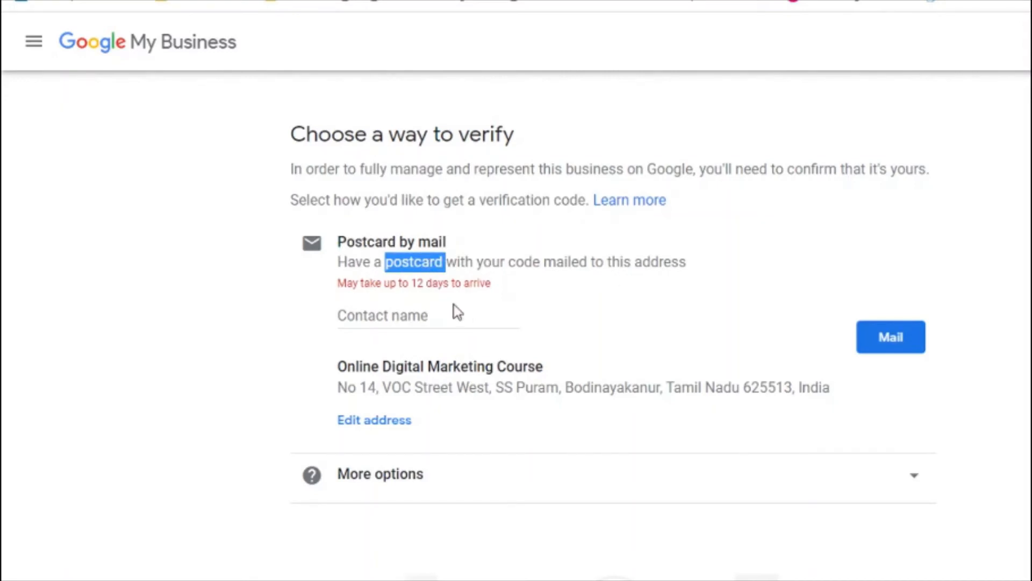
# Step: Enter the contact name and expand the other verification options
pyautogui.click(365, 314)
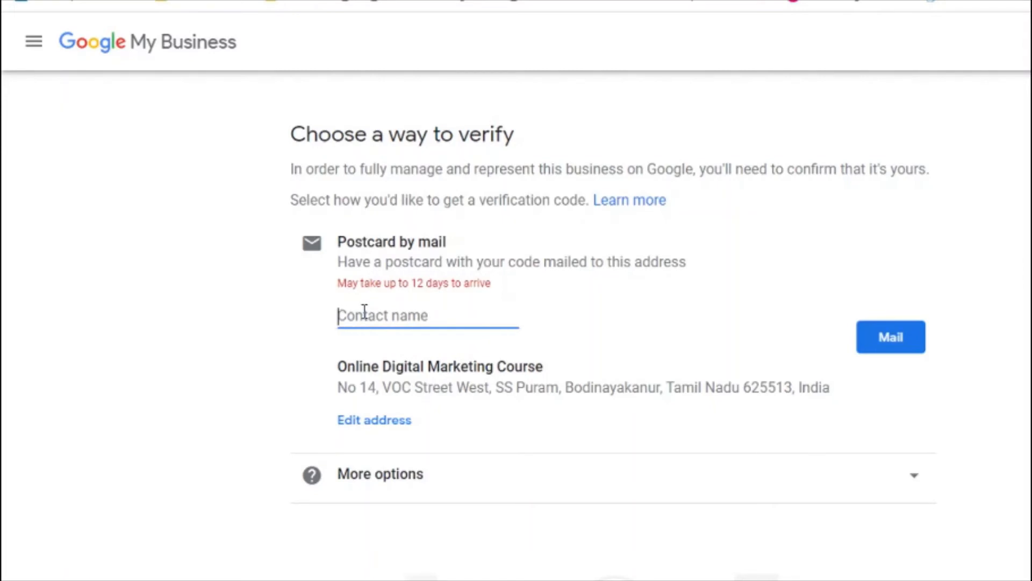
pyautogui.write('Amudhakum')
pyautogui.write('ar')
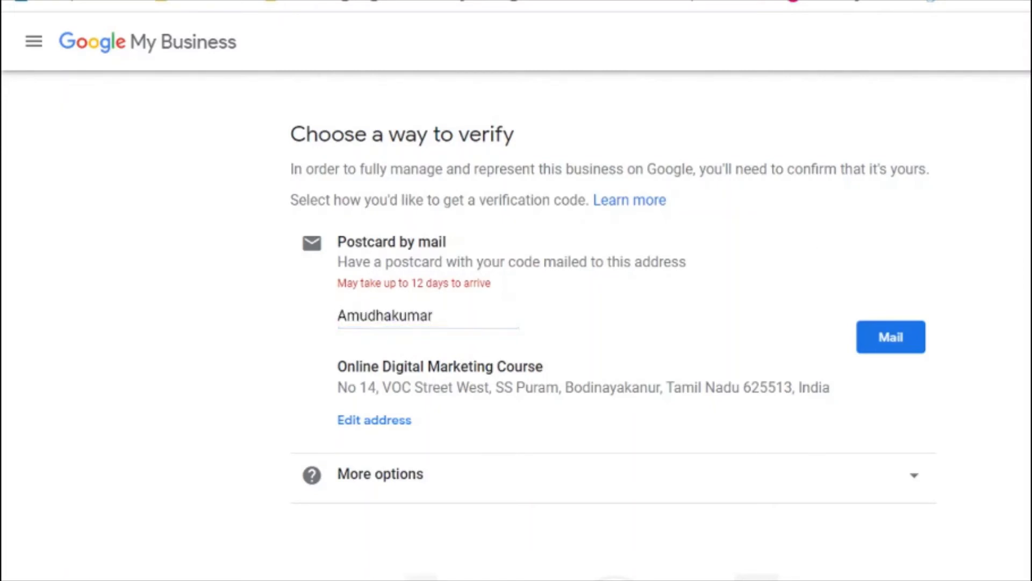
pyautogui.scroll(-2, 613, 328)
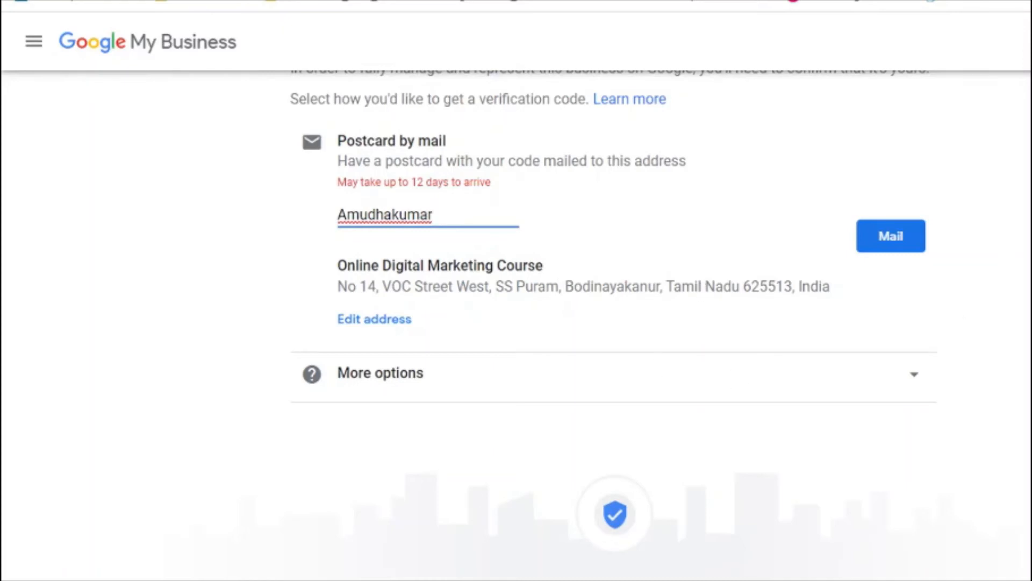
pyautogui.click(855, 385)
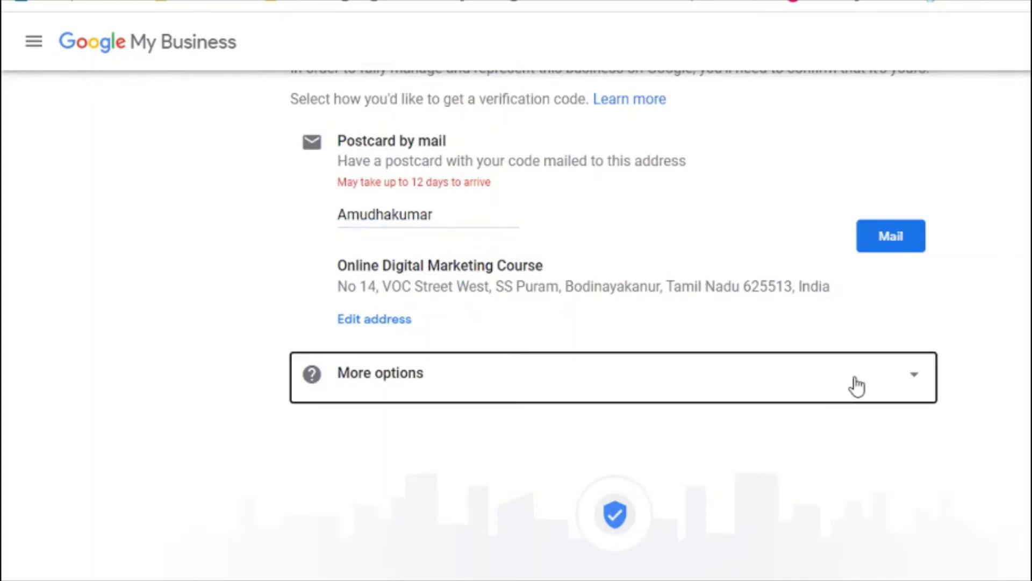
pyautogui.click(917, 382)
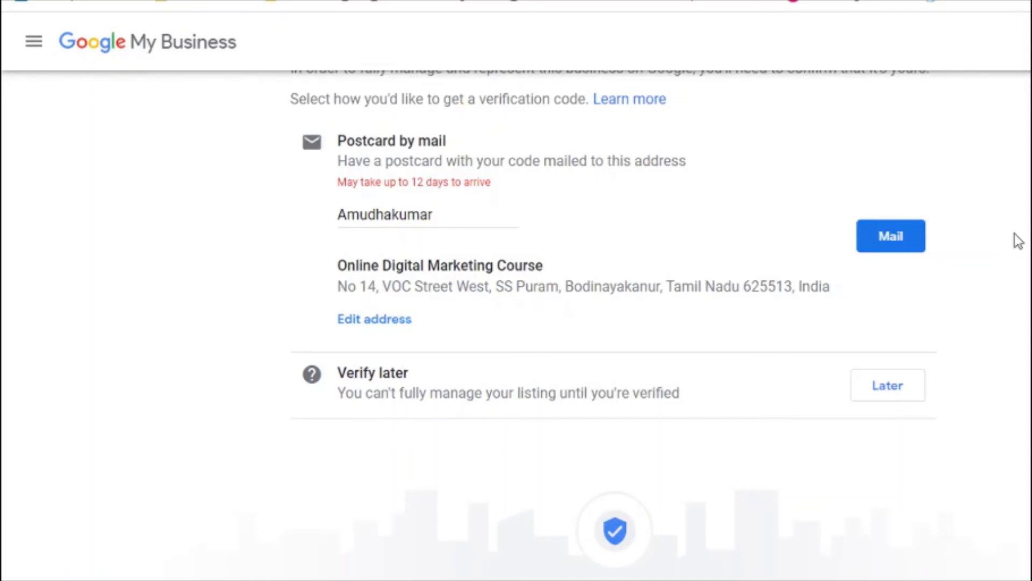
pyautogui.scroll(-1, 613, 318)
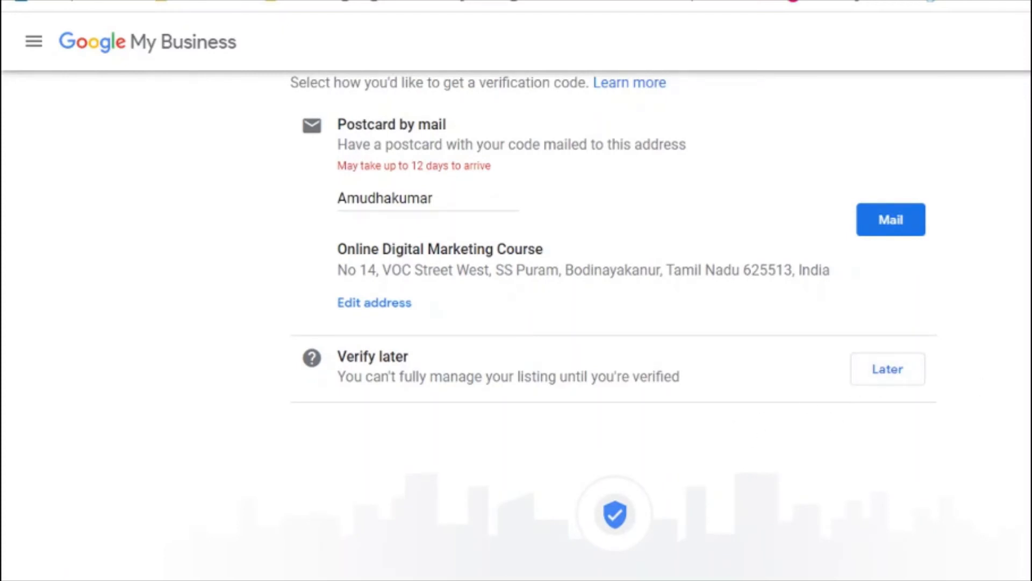
# Step: Request the verification postcard by mail and continue past the 'A postcard is coming!' confirmation
pyautogui.click(893, 226)
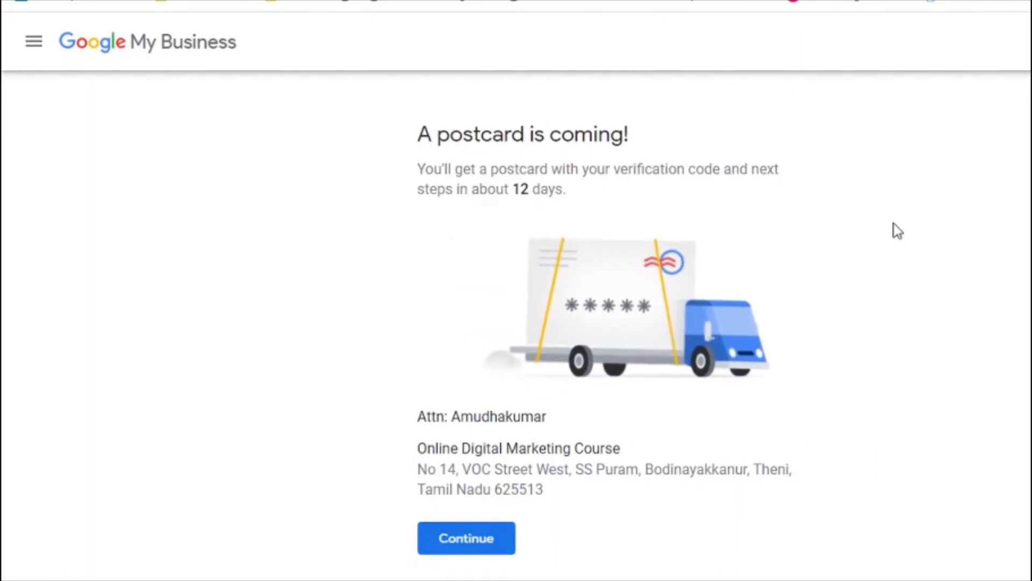
pyautogui.tripleClick(520, 180)
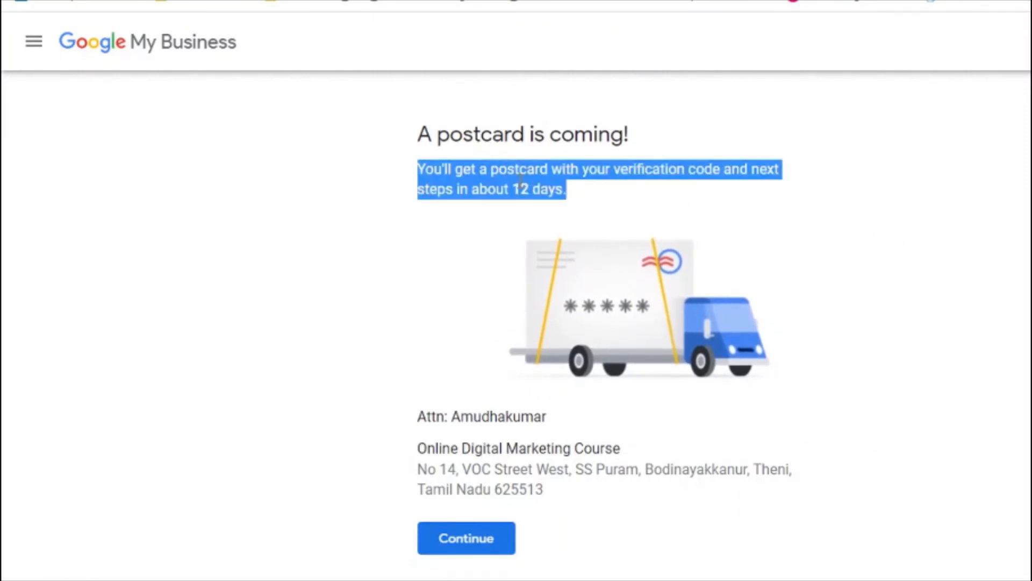
pyautogui.click(929, 224)
pyautogui.scroll(-2, 604, 321)
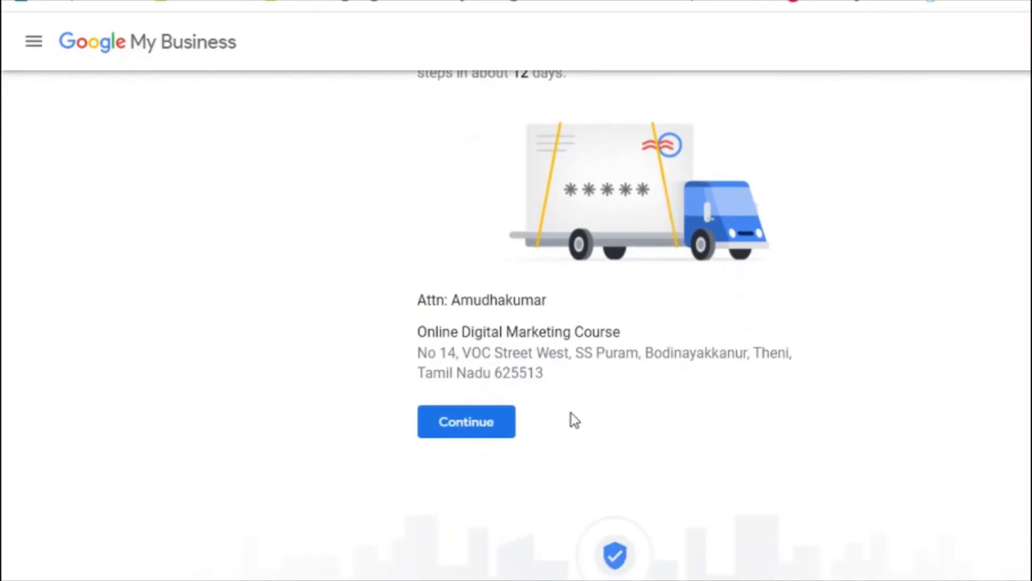
pyautogui.click(484, 422)
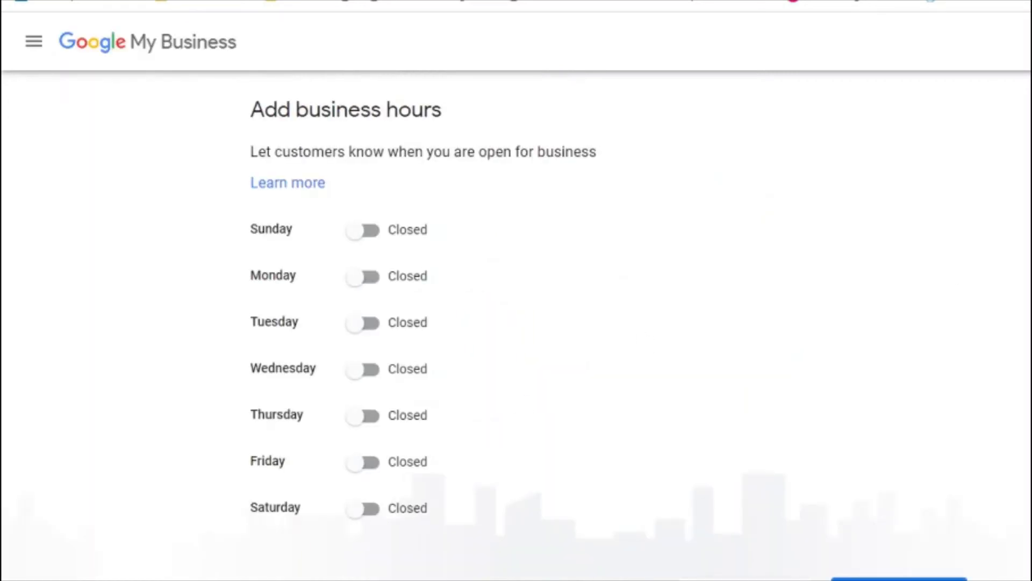
# Step: Mark Monday open from 7:00 AM to 10:00 PM
pyautogui.scroll(-1, 516, 326)
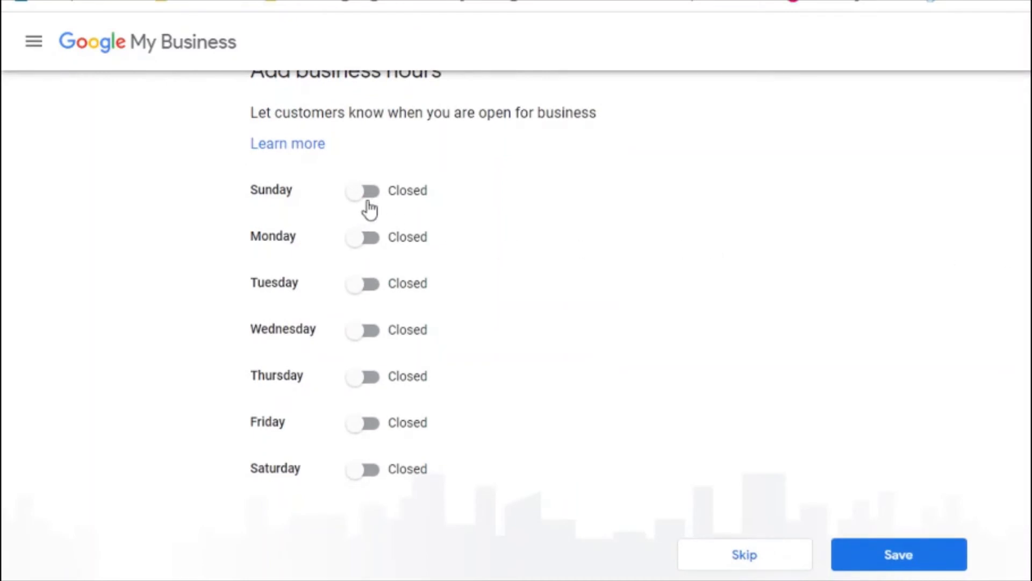
pyautogui.click(374, 245)
pyautogui.click(377, 292)
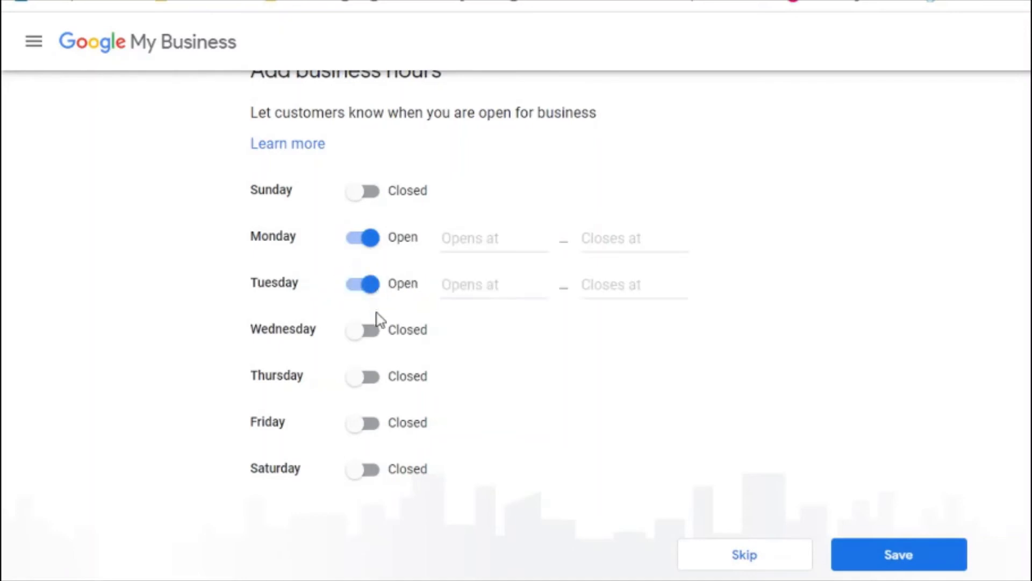
pyautogui.click(376, 295)
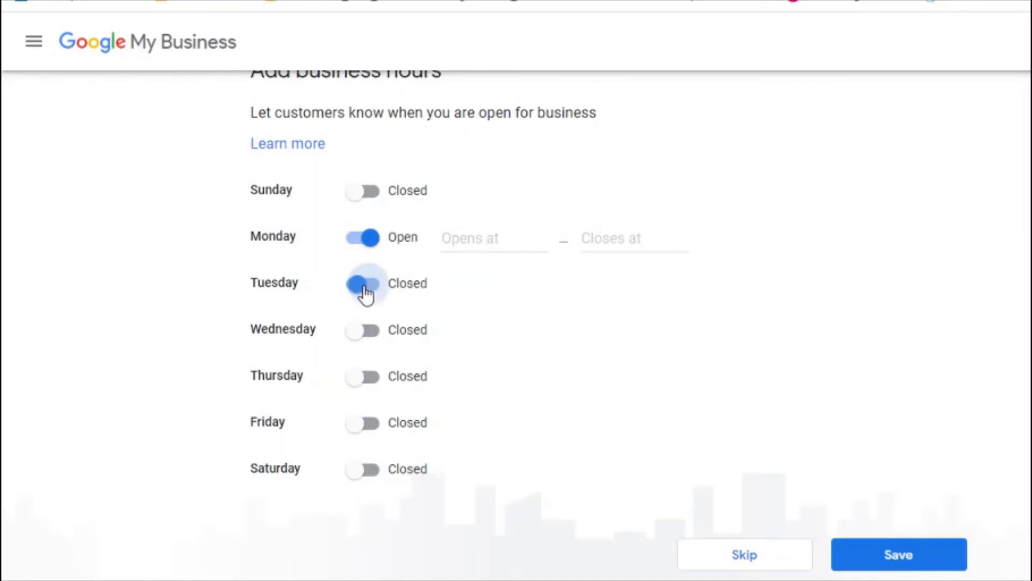
pyautogui.click(492, 247)
pyautogui.write('07:')
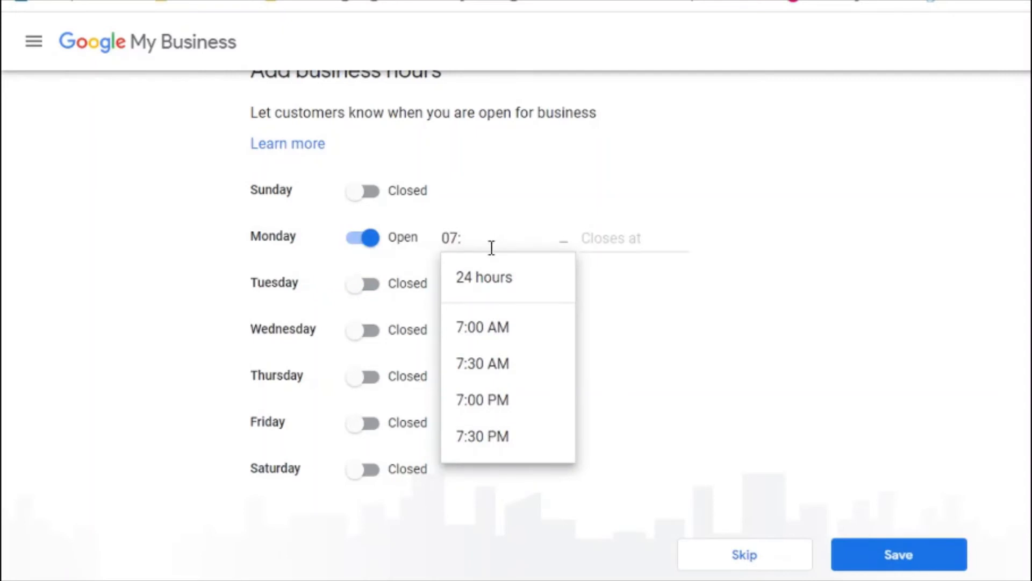
pyautogui.click(495, 323)
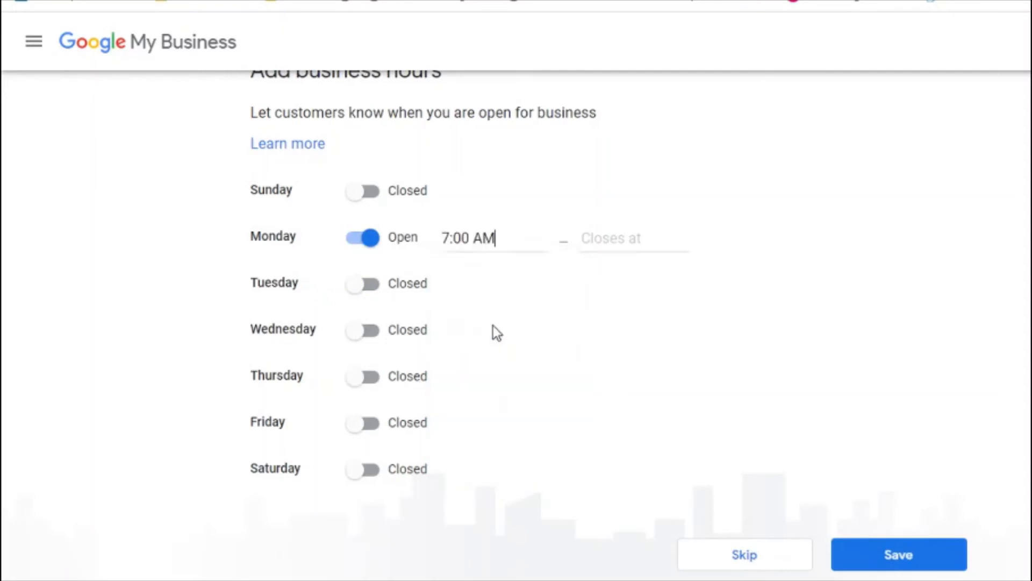
pyautogui.click(618, 246)
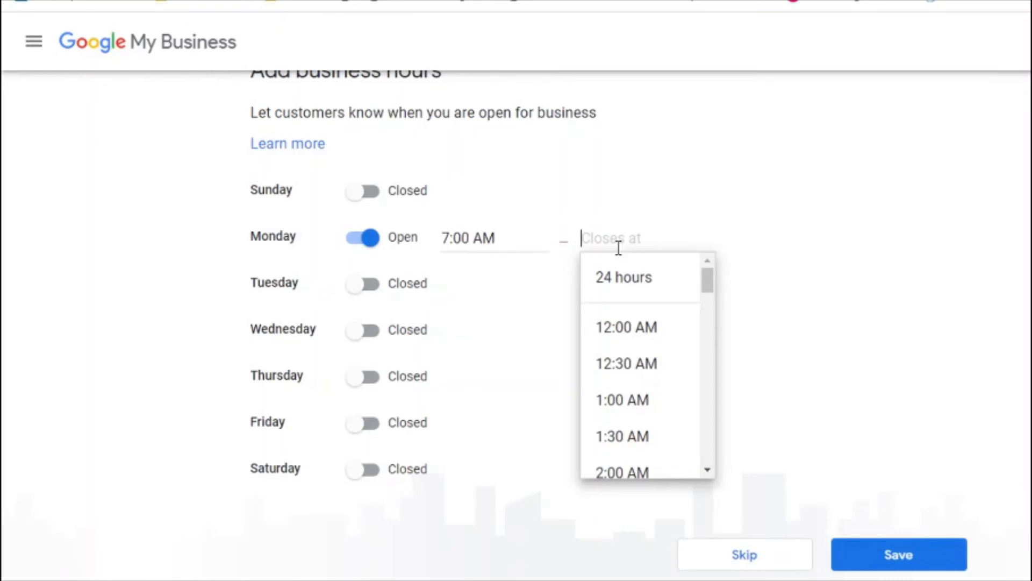
pyautogui.write('10')
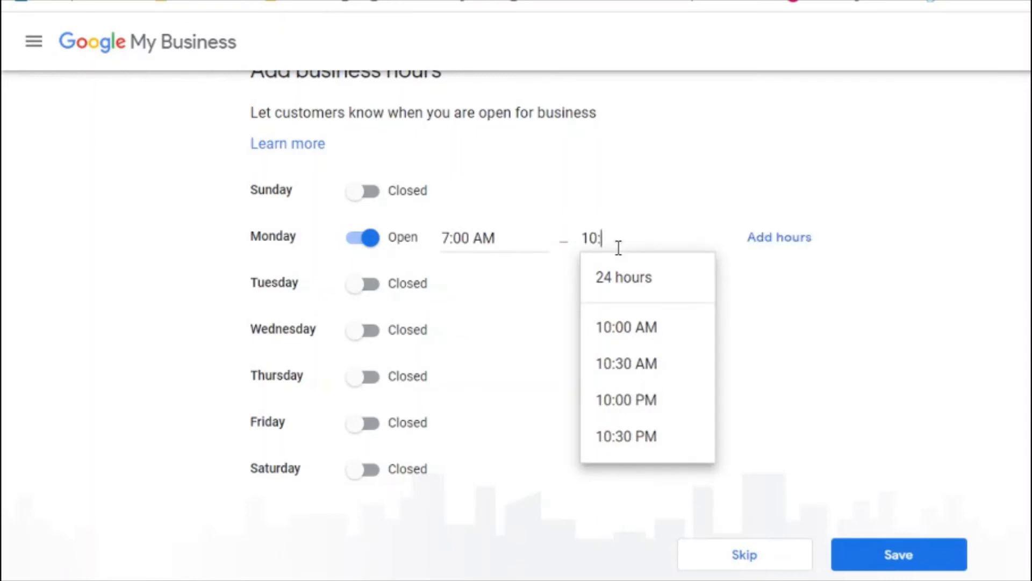
pyautogui.write(':')
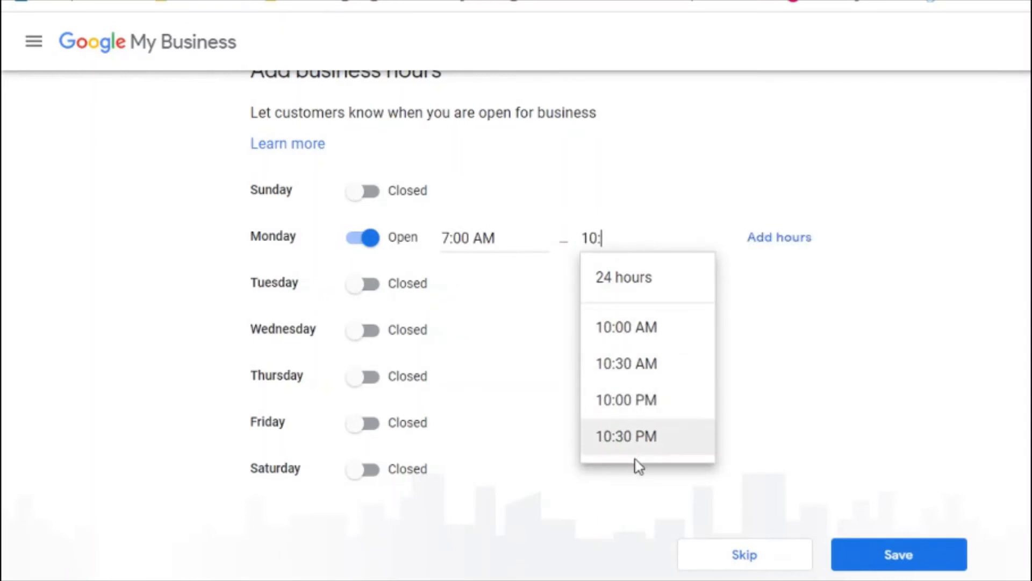
pyautogui.click(637, 411)
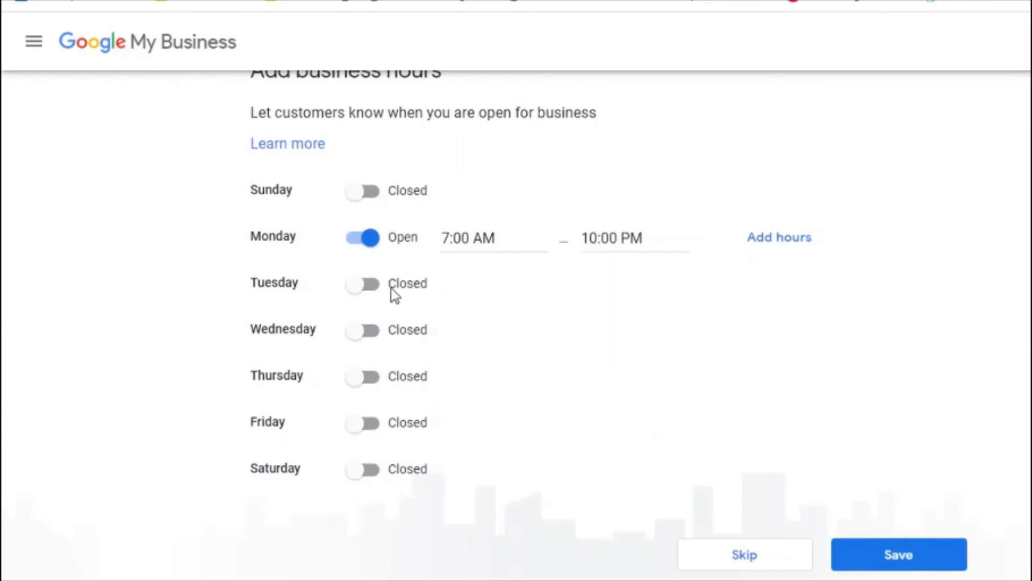
# Step: Open Tuesday through Friday and copy the 7:00 AM opening time to each
pyautogui.click(372, 287)
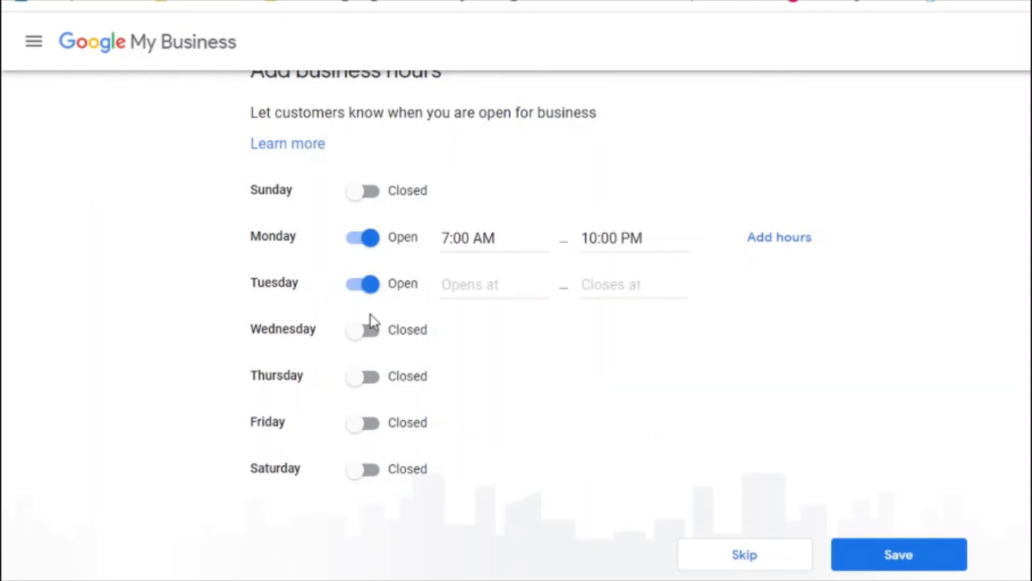
pyautogui.click(370, 331)
pyautogui.click(371, 377)
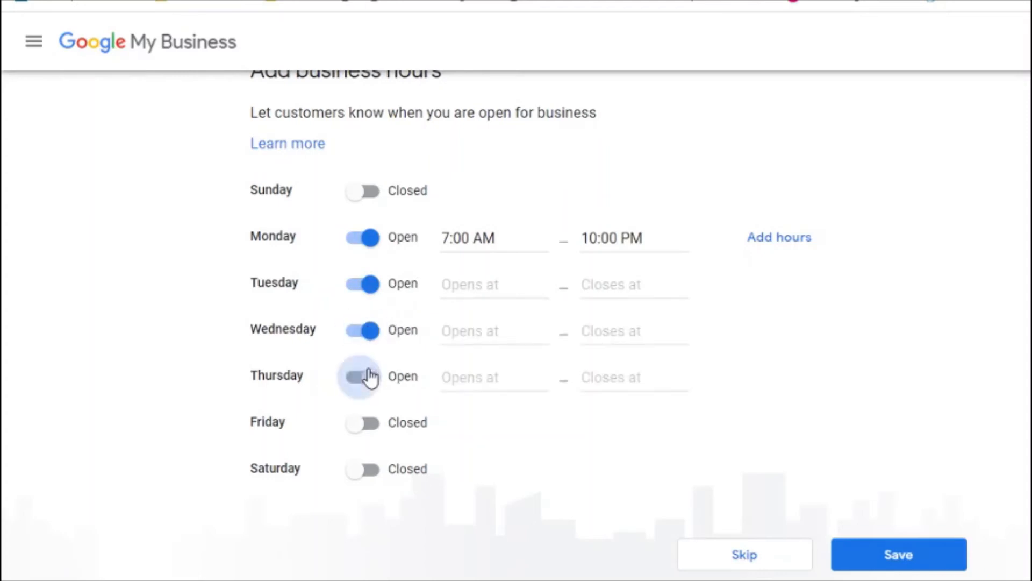
pyautogui.click(371, 428)
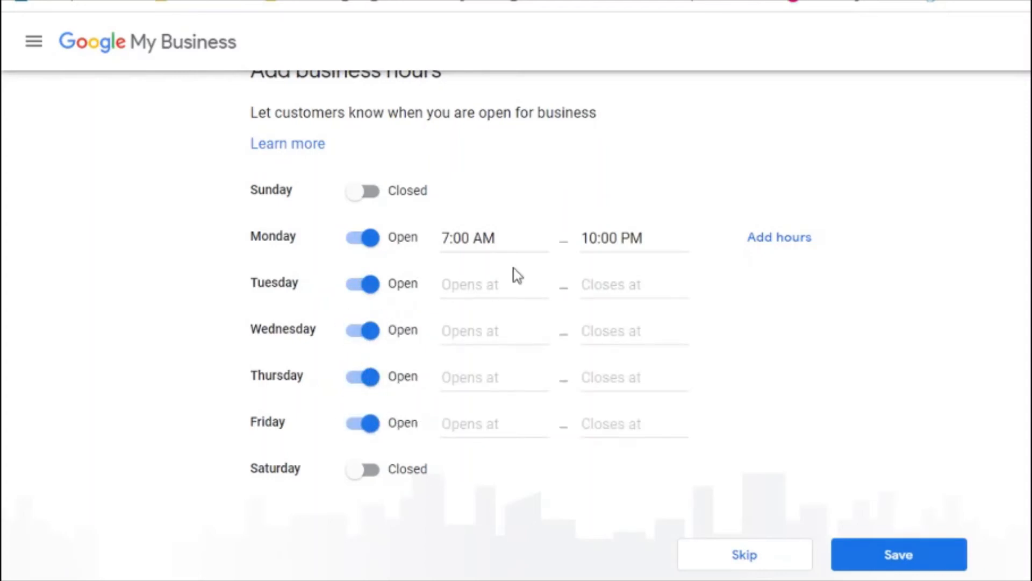
pyautogui.click(465, 237)
pyautogui.tripleClick(465, 238)
pyautogui.hotkey('ctrl', 'c')
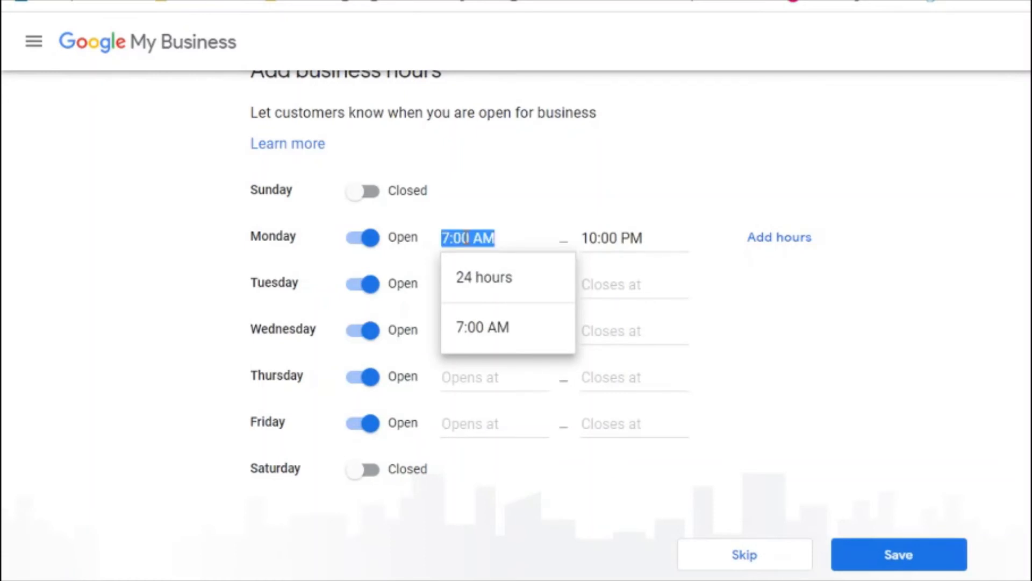
pyautogui.click(479, 325)
pyautogui.click(471, 430)
pyautogui.hotkey('ctrl', 'v')
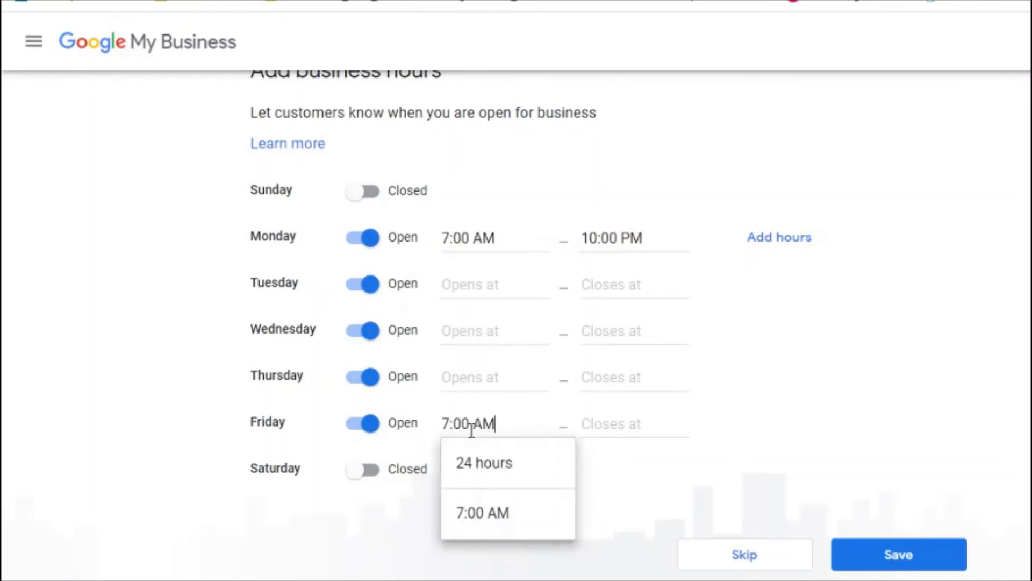
pyautogui.click(459, 380)
pyautogui.hotkey('ctrl', 'v')
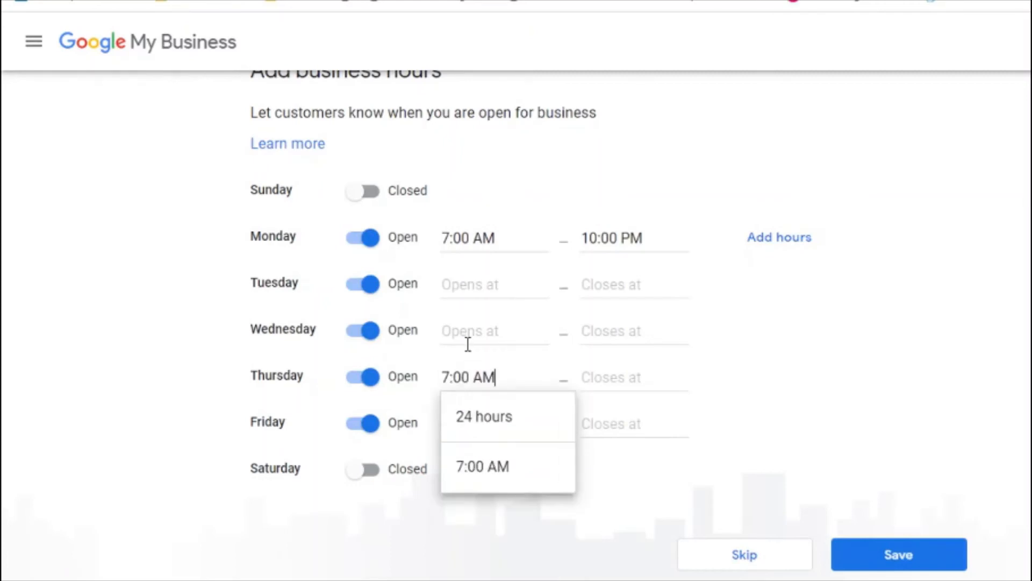
pyautogui.click(466, 339)
pyautogui.hotkey('ctrl', 'v')
pyautogui.click(478, 281)
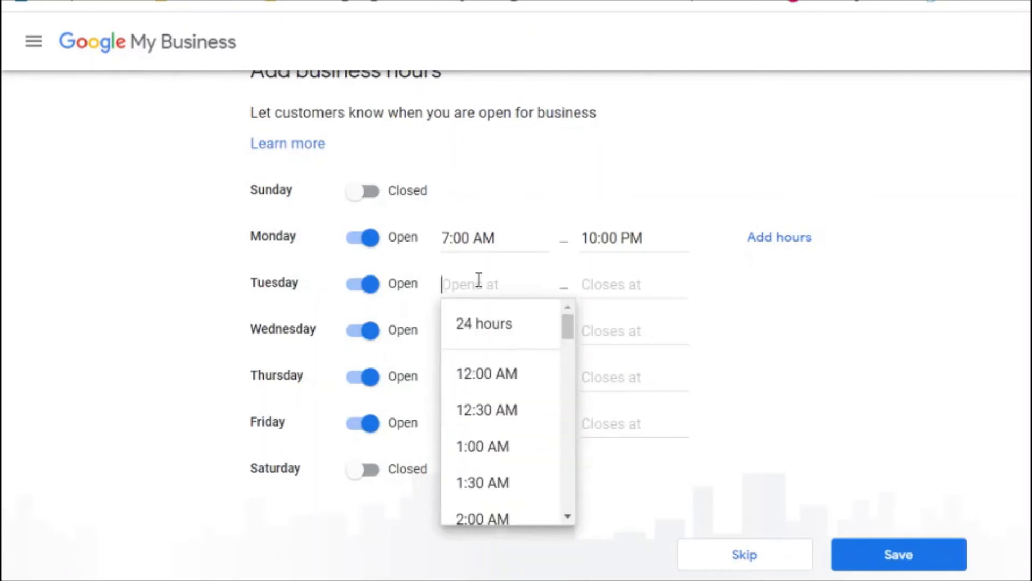
pyautogui.hotkey('ctrl', 'v')
# Step: Copy the 10:00 PM closing time to Tuesday through Friday and save the hours
pyautogui.tripleClick(610, 242)
pyautogui.hotkey('ctrl', 'c')
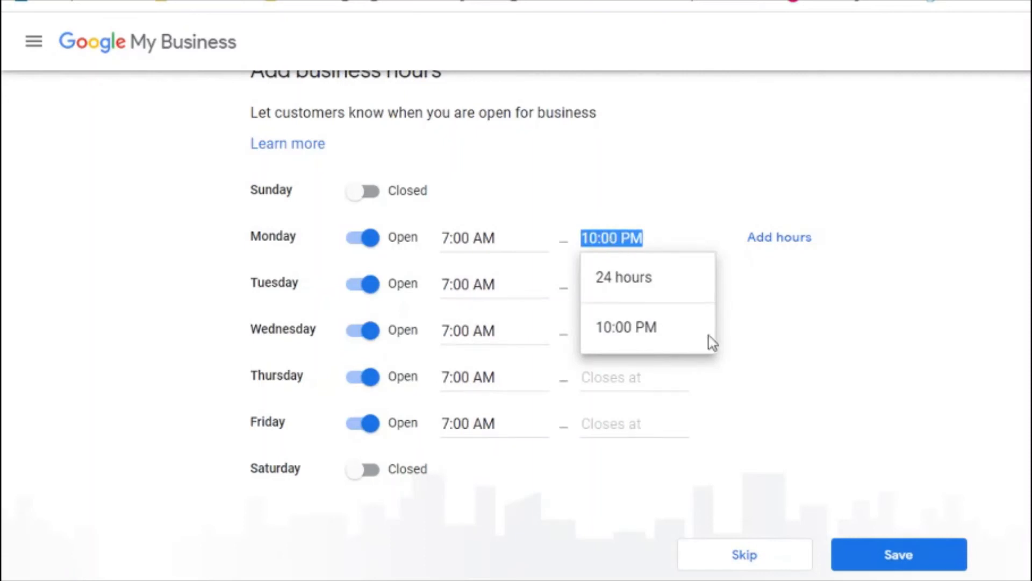
pyautogui.click(629, 331)
pyautogui.click(605, 423)
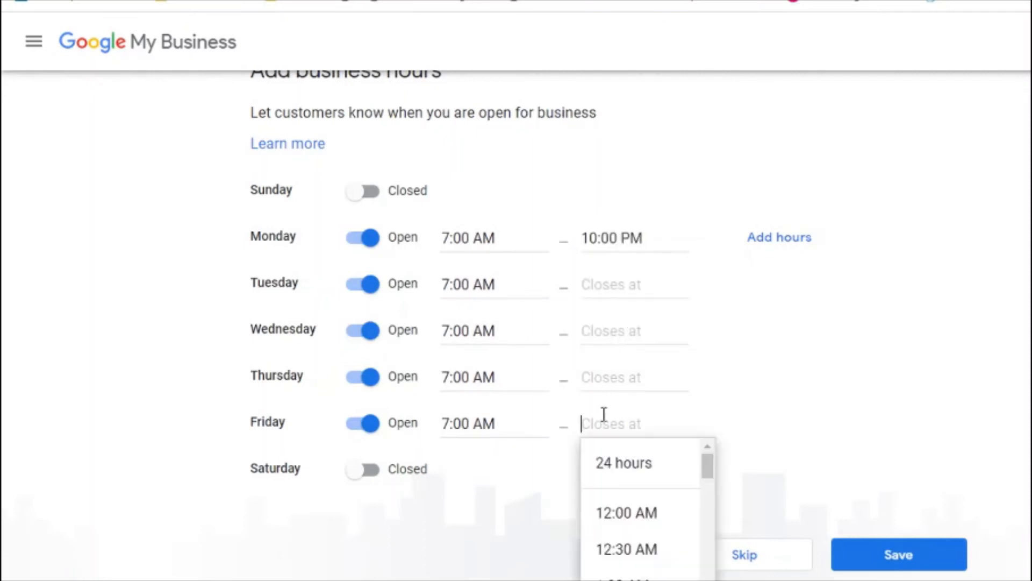
pyautogui.hotkey('ctrl', 'v')
pyautogui.click(614, 379)
pyautogui.hotkey('ctrl', 'v')
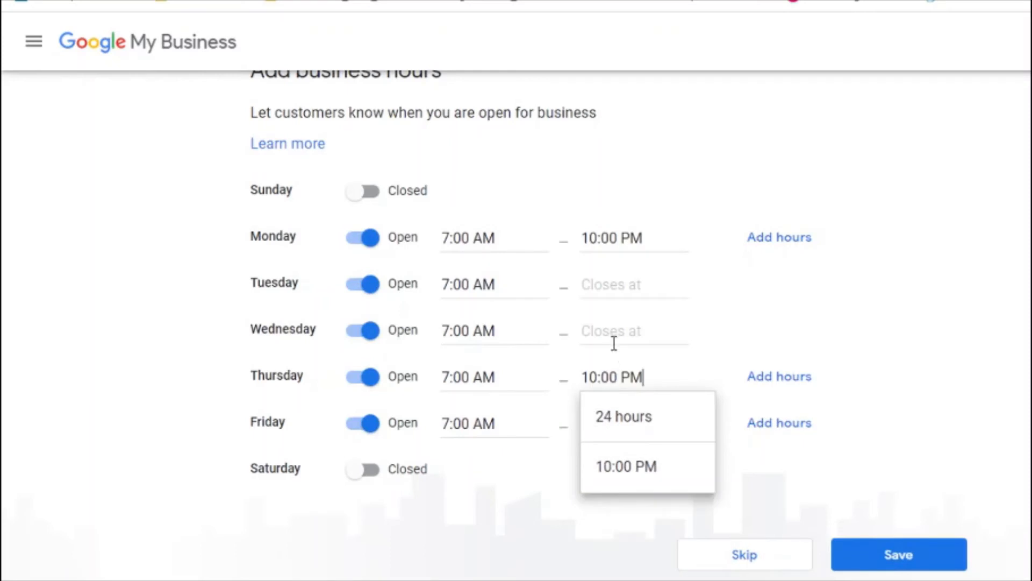
pyautogui.click(607, 331)
pyautogui.hotkey('ctrl', 'v')
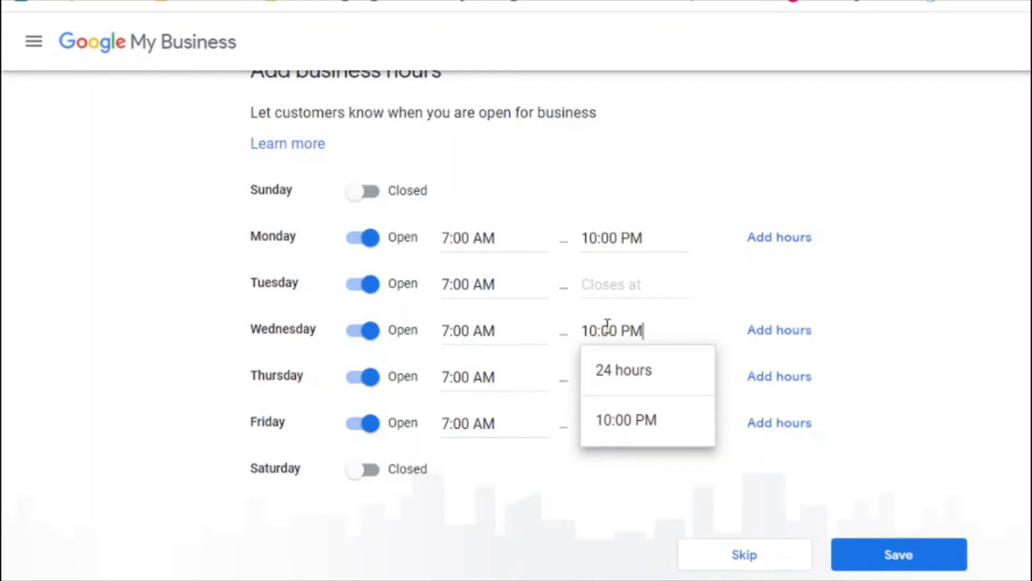
pyautogui.click(610, 286)
pyautogui.hotkey('ctrl', 'v')
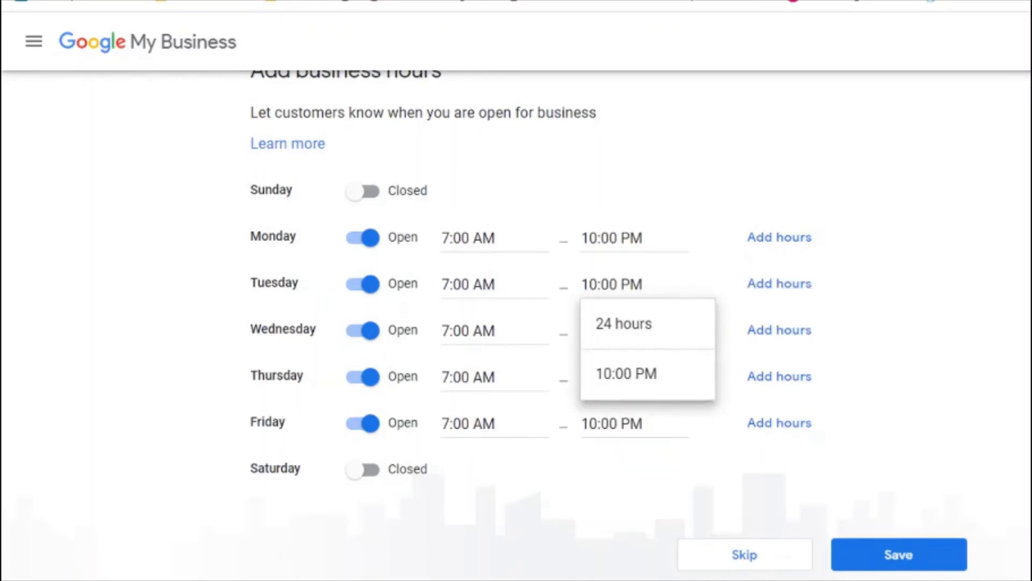
pyautogui.click(902, 562)
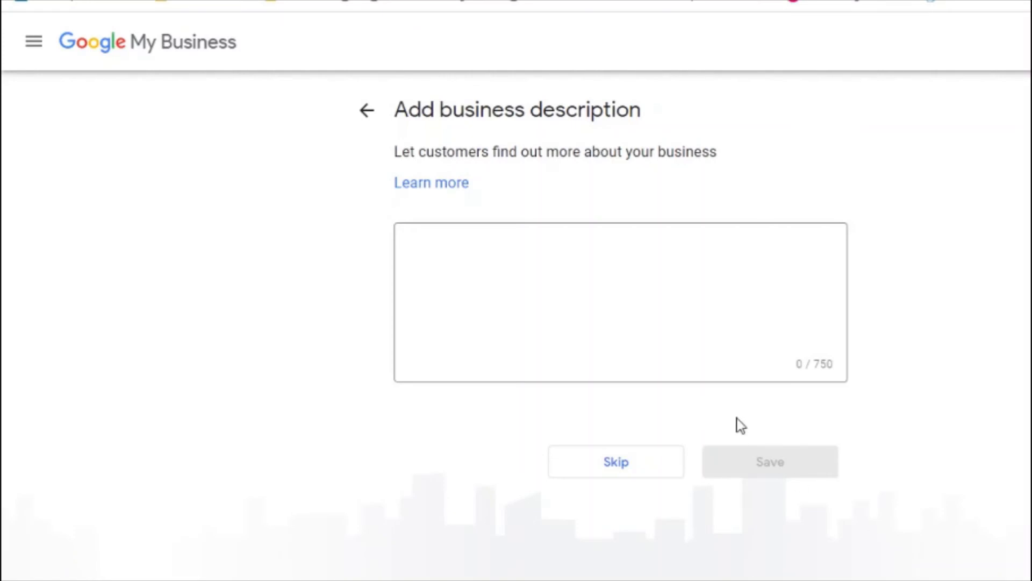
# Step: Place the cursor in the empty business description box (0 of 750 characters)
pyautogui.click(543, 285)
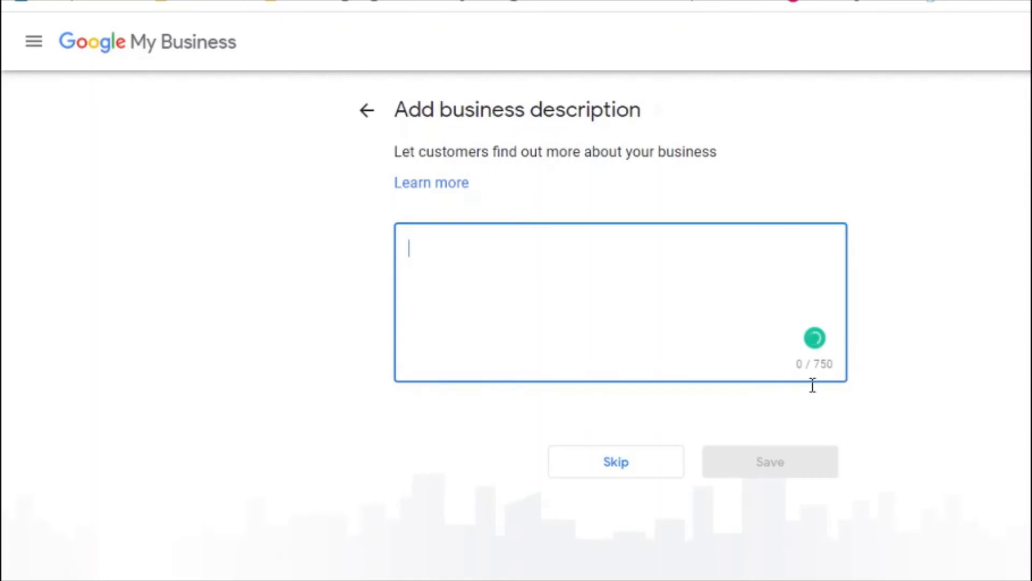
pyautogui.moveTo(817, 365); pyautogui.dragTo(825, 368)
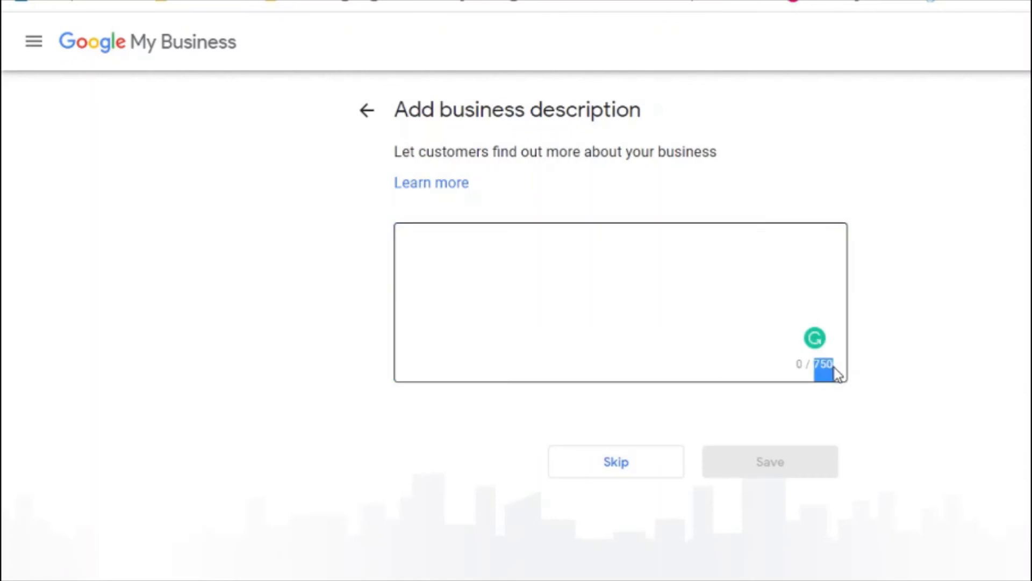
pyautogui.click(473, 281)
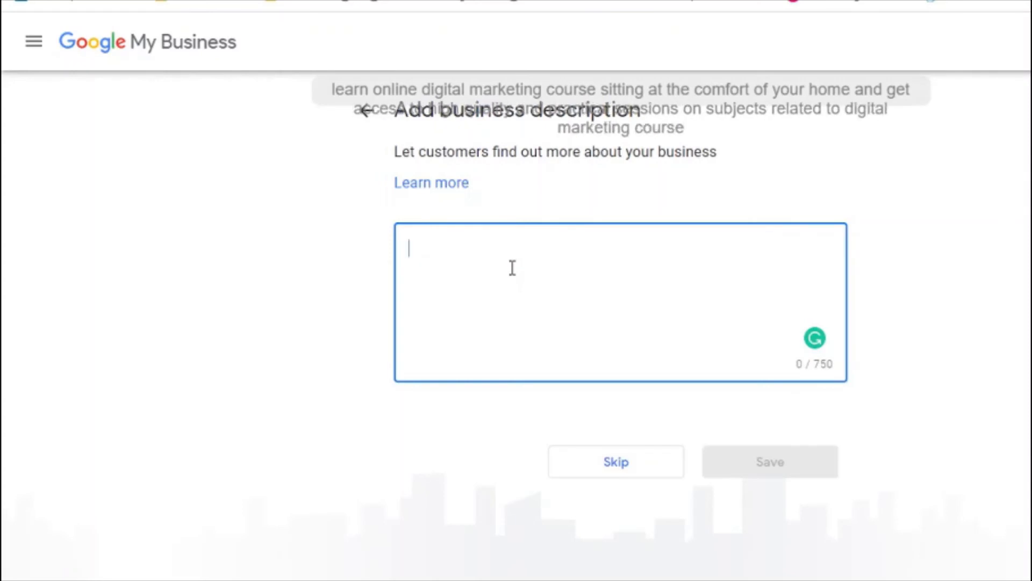
# Step: Paste the prepared course description and remove the stray typed text
pyautogui.write('Learn online digital marketing course sitting at the comfort of your home and get access to high quality and practical Systems on subjects related to digital marketing course.')
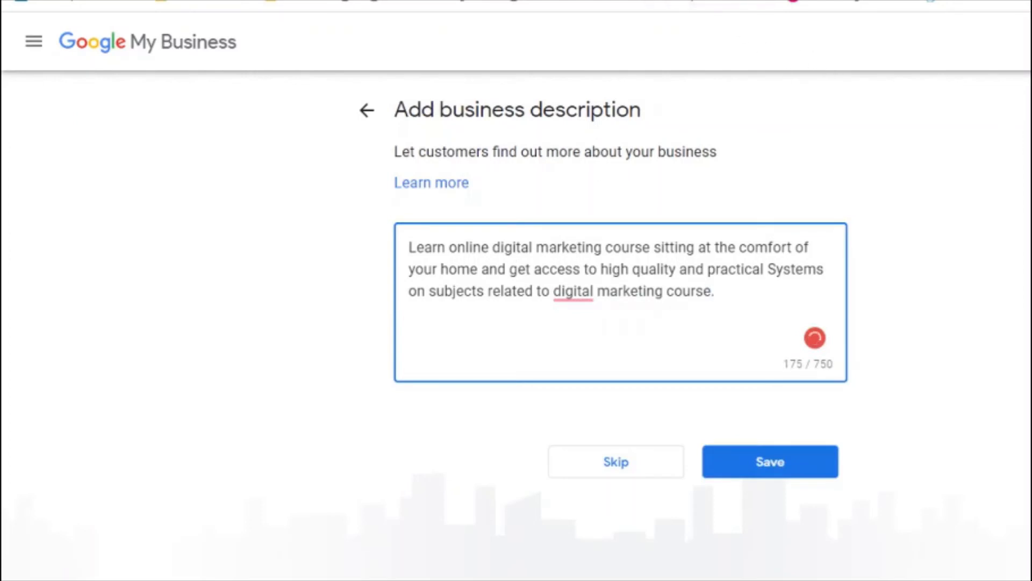
pyautogui.write('Use this')
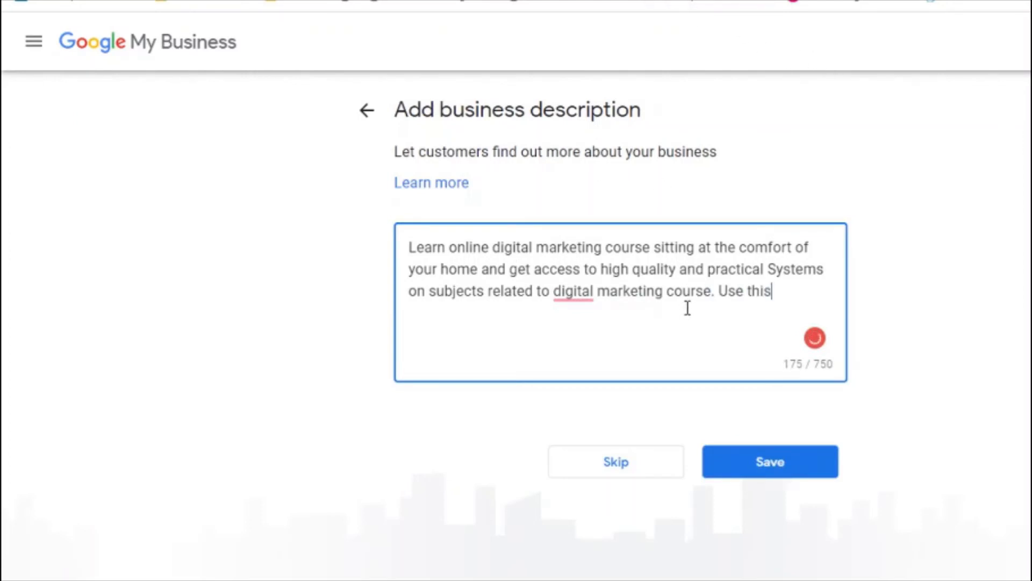
pyautogui.press('BackSpace')
pyautogui.press('BackSpace')
pyautogui.press('BackSpace')
pyautogui.press('BackSpace')
pyautogui.press('BackSpace')
pyautogui.press('BackSpace')
pyautogui.press('BackSpace')
pyautogui.press('BackSpace')
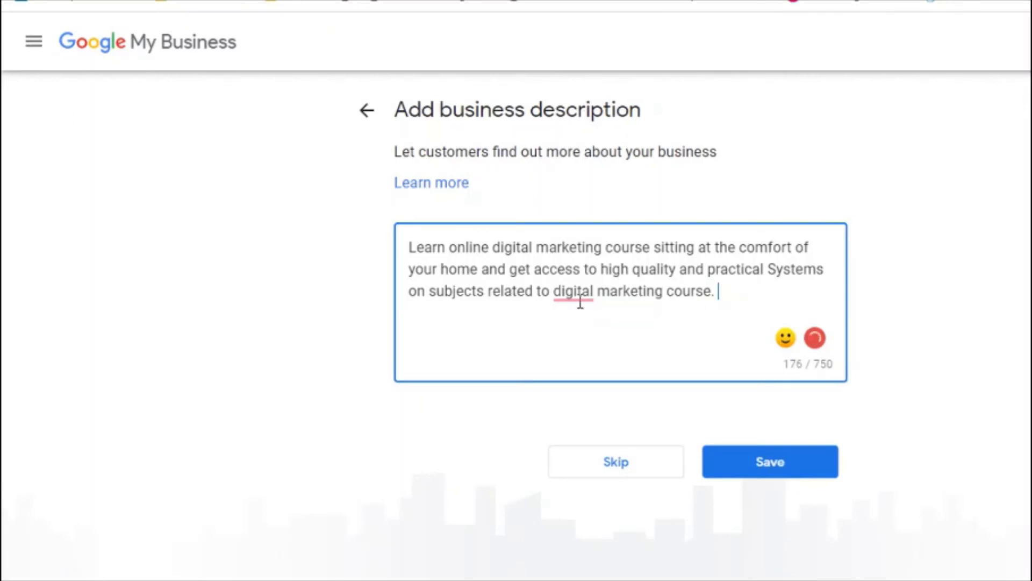
# Step: Insert 'a' before 'digital' and delete 'Systems' and 'on' before 'subjects'
pyautogui.moveTo(576, 293)
pyautogui.click(583, 338)
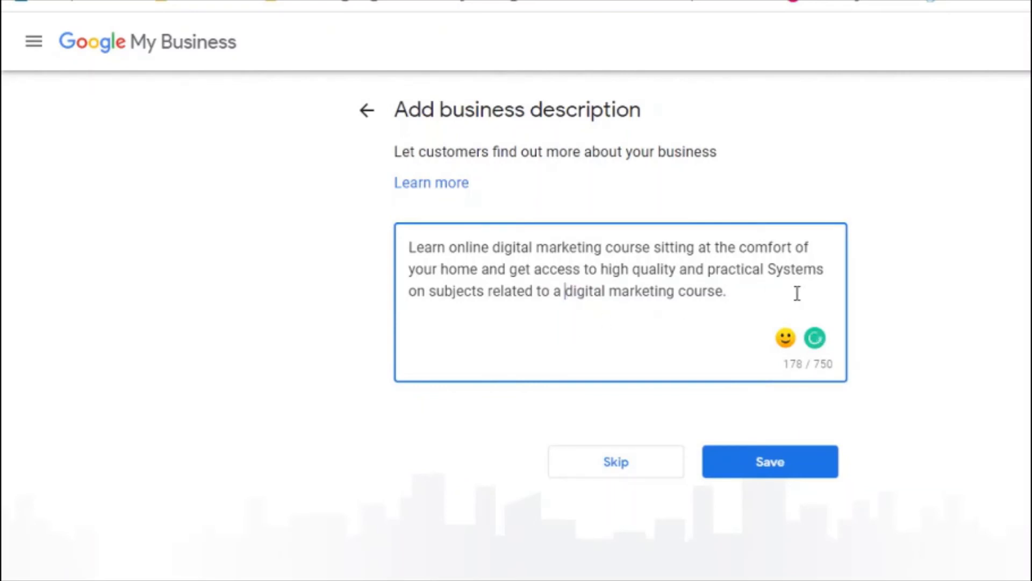
pyautogui.doubleClick(790, 271)
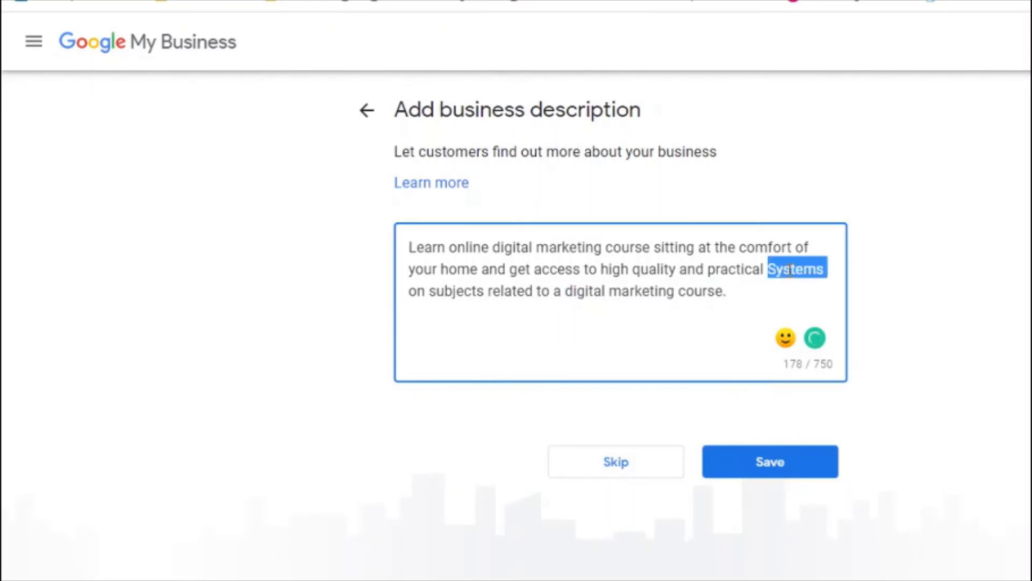
pyautogui.press('BackSpace')
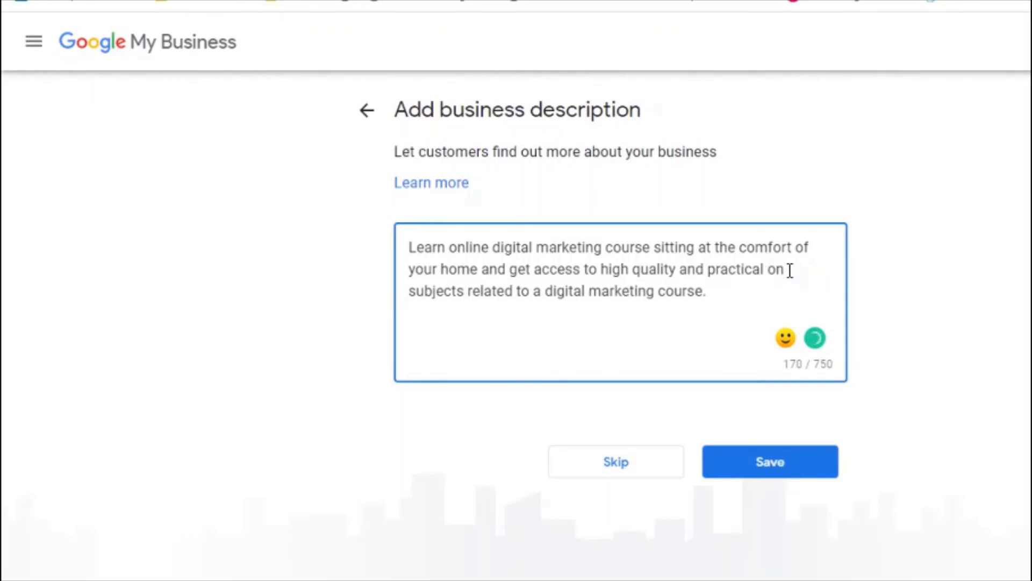
pyautogui.press('BackSpace')
pyautogui.press('BackSpace')
pyautogui.press('BackSpace')
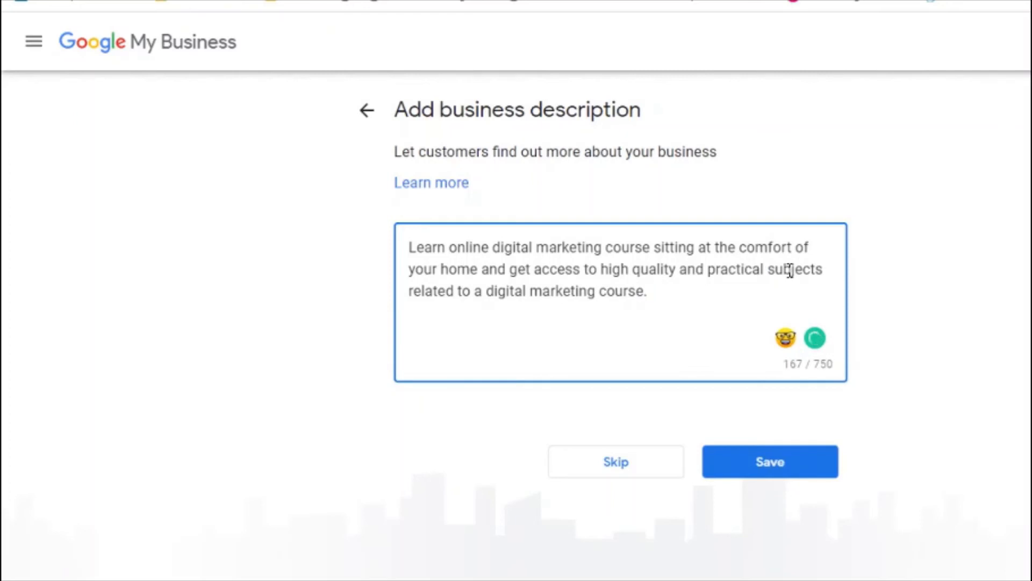
pyautogui.press('Down')
# Step: Insert 'in India' before 'sitting' and begin the sentence 'The majo modules covered are,'
pyautogui.click(654, 248)
pyautogui.write('in Ind')
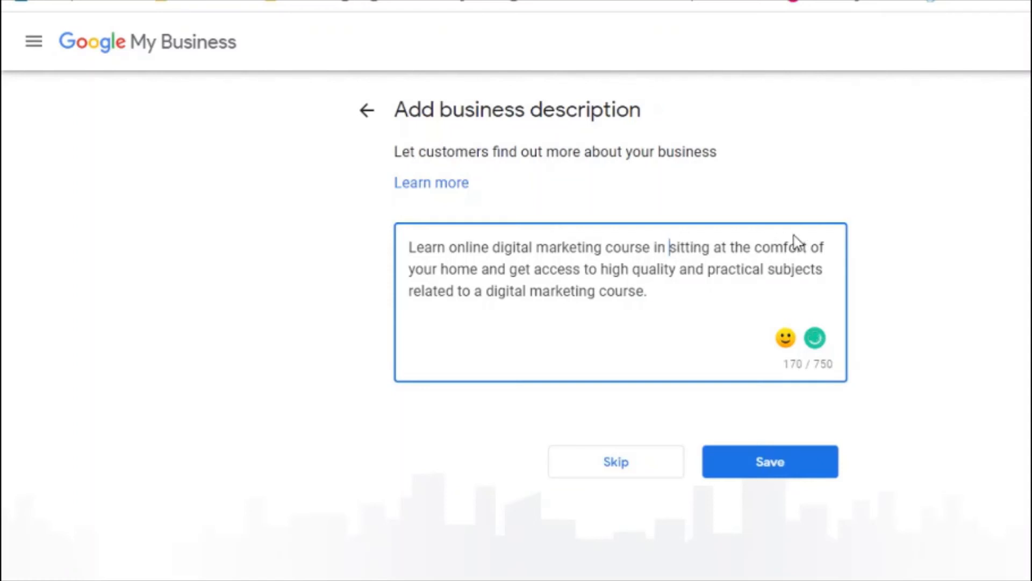
pyautogui.write('ia')
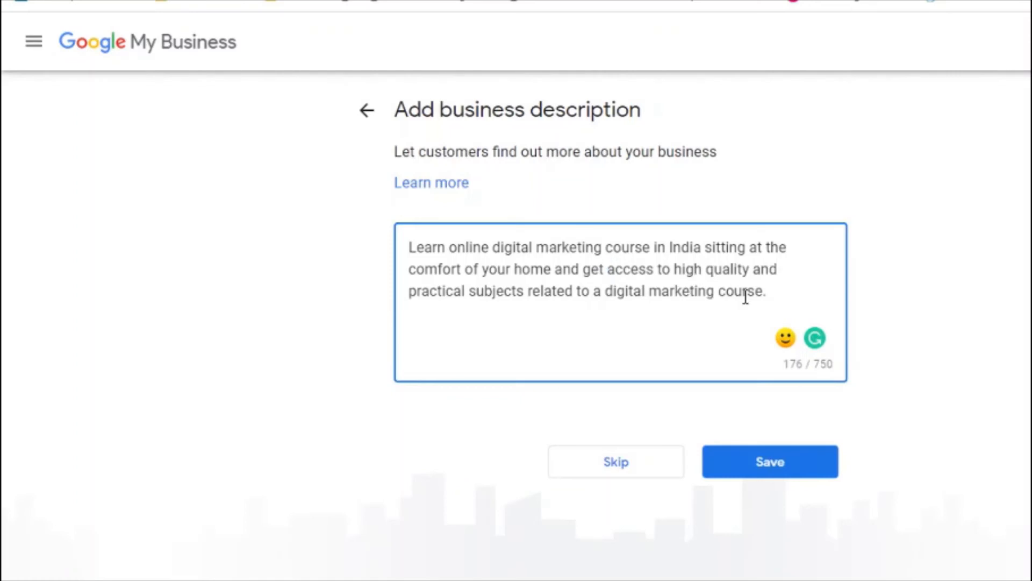
pyautogui.click(789, 300)
pyautogui.write('The Modues')
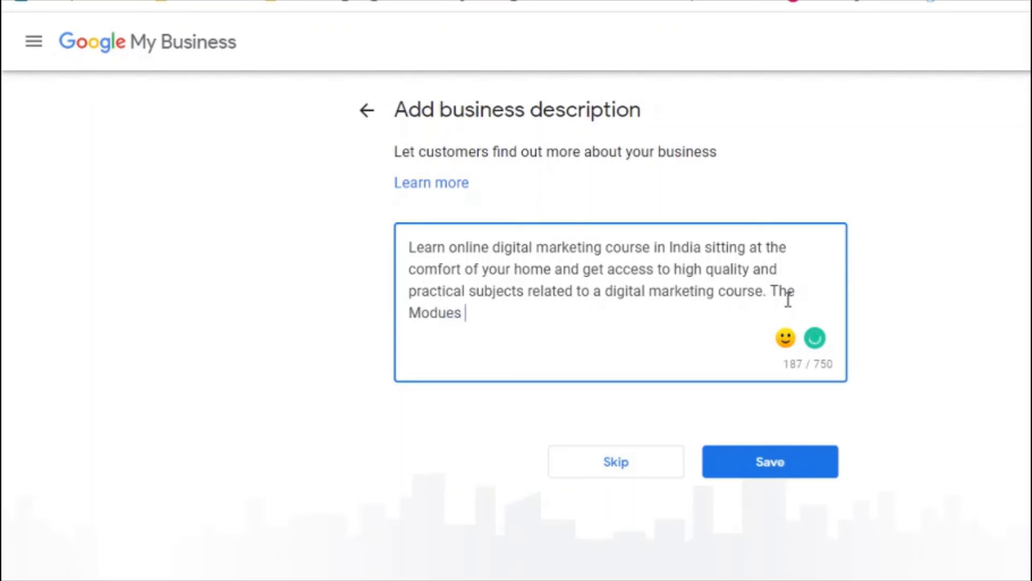
pyautogui.write(' coves')
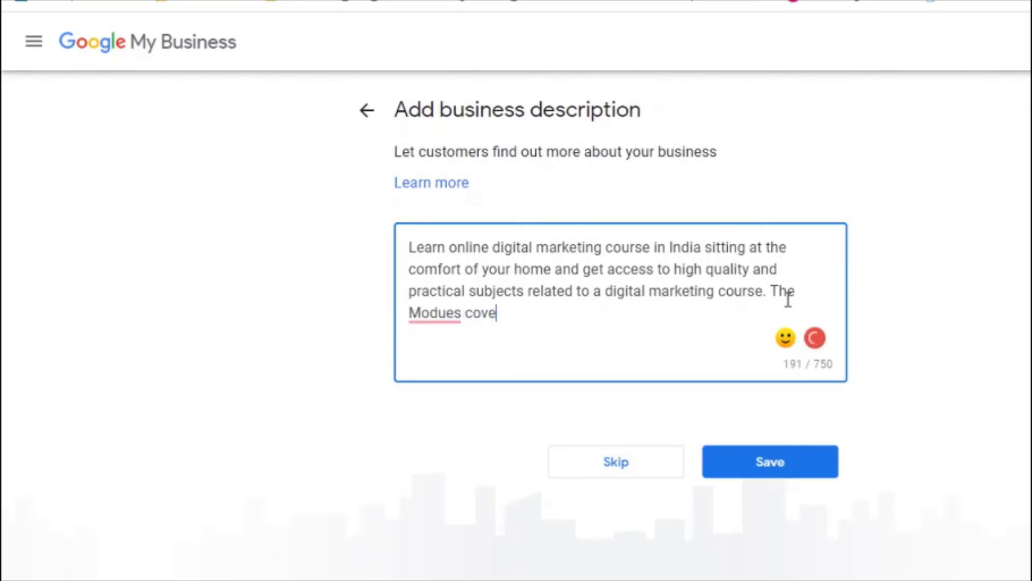
pyautogui.press('BackSpace')
pyautogui.press('BackSpace')
pyautogui.press('BackSpace')
pyautogui.press('BackSpace')
pyautogui.press('BackSpace')
pyautogui.press('BackSpace')
pyautogui.press('BackSpace')
pyautogui.press('BackSpace')
pyautogui.press('BackSpace')
pyautogui.press('BackSpace')
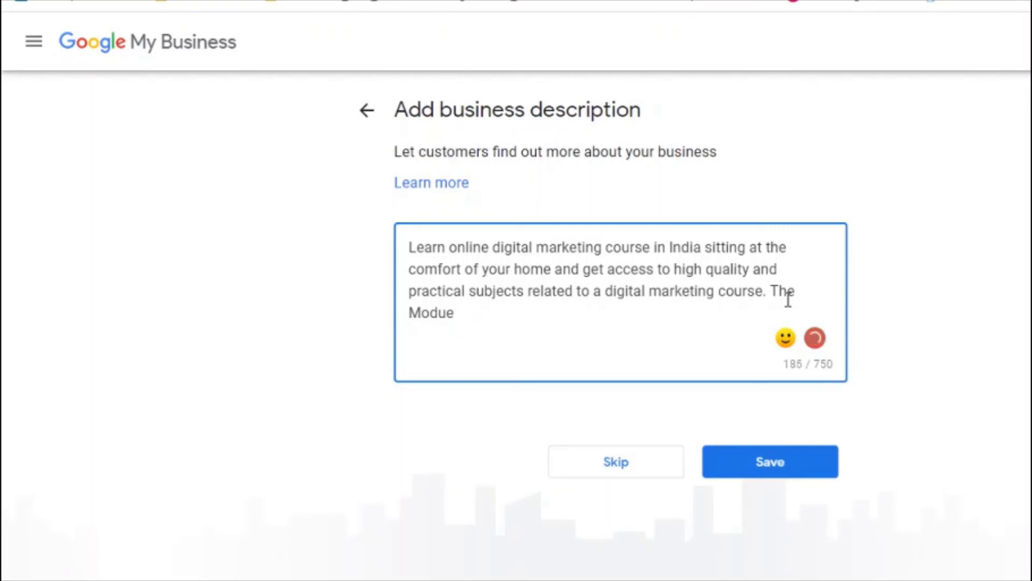
pyautogui.press('BackSpace')
pyautogui.press('BackSpace')
pyautogui.press('BackSpace')
pyautogui.write('ma')
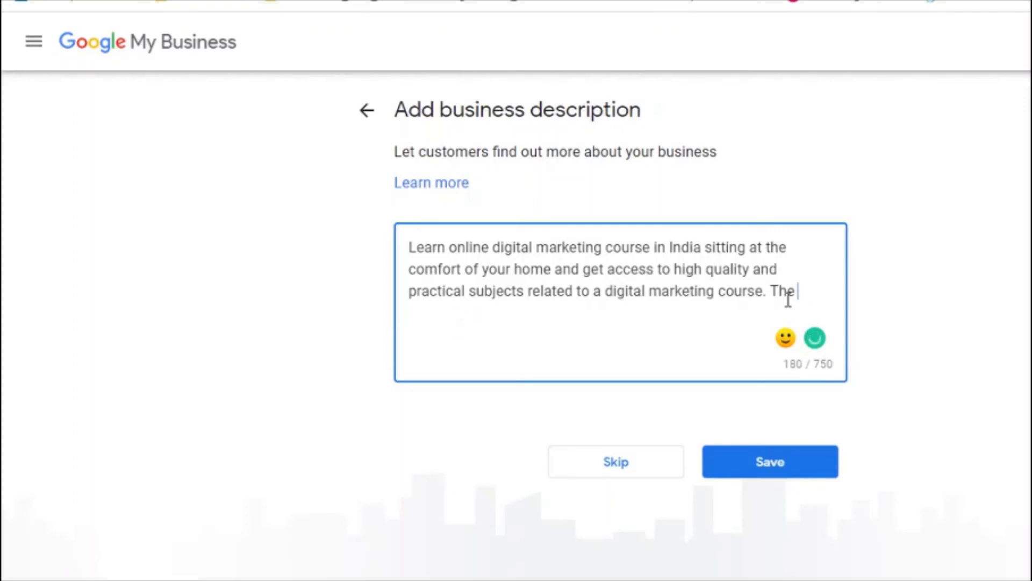
pyautogui.write('jo modules ')
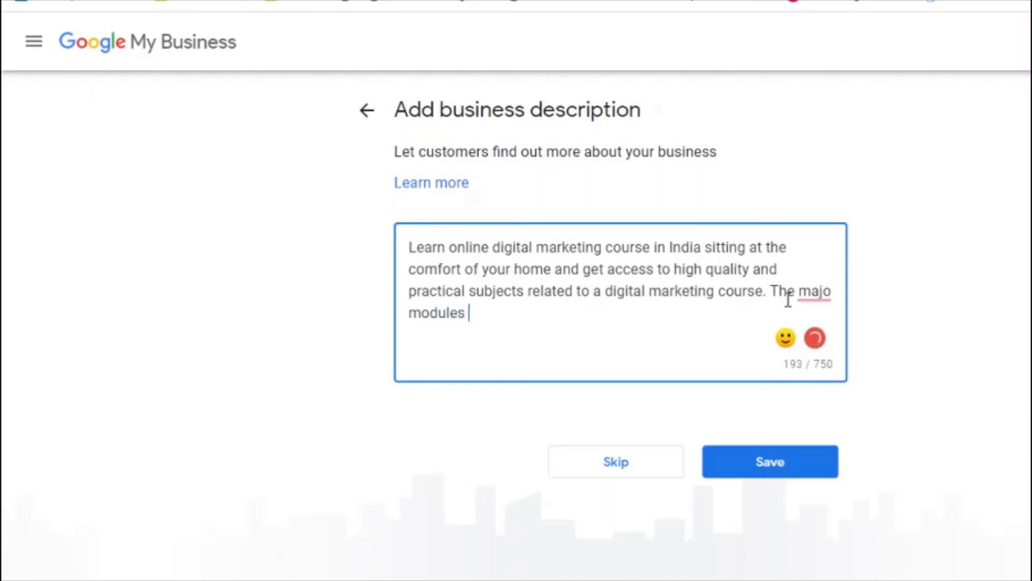
pyautogui.write('covered a')
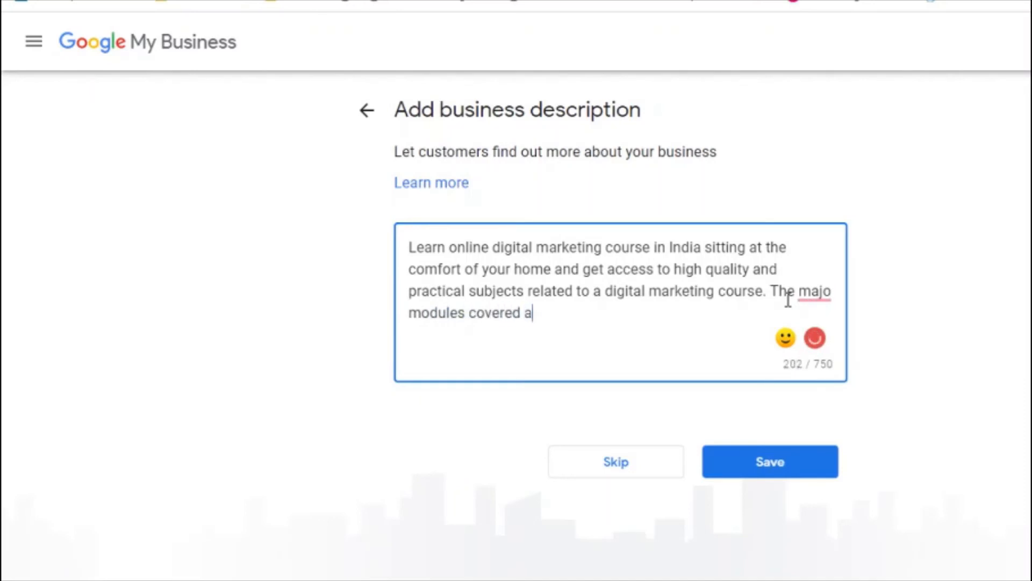
pyautogui.write('re,')
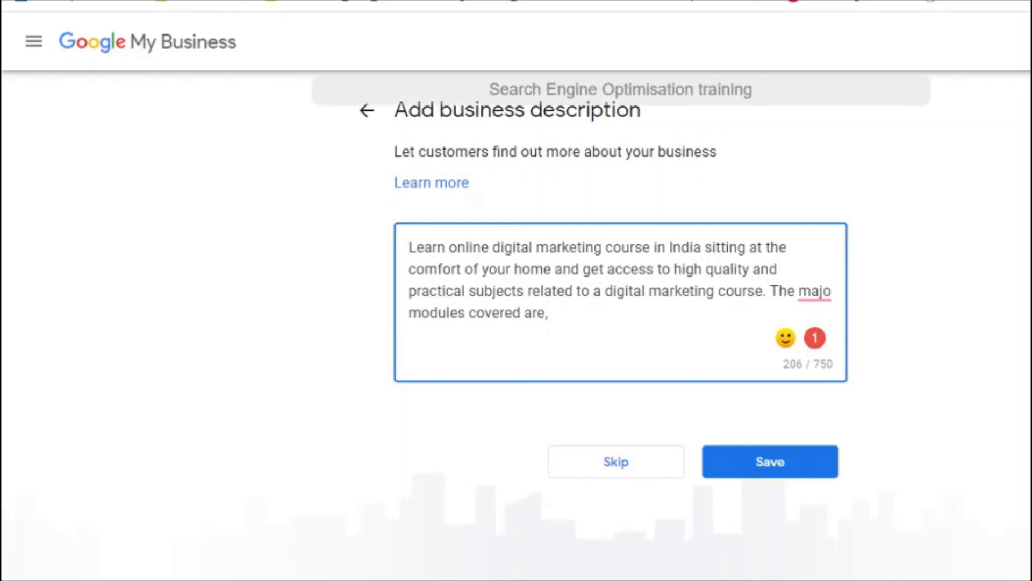
# Step: Add the module list, remove the duplicate comma before email and correct 'majo' to 'major'
pyautogui.write(', ')
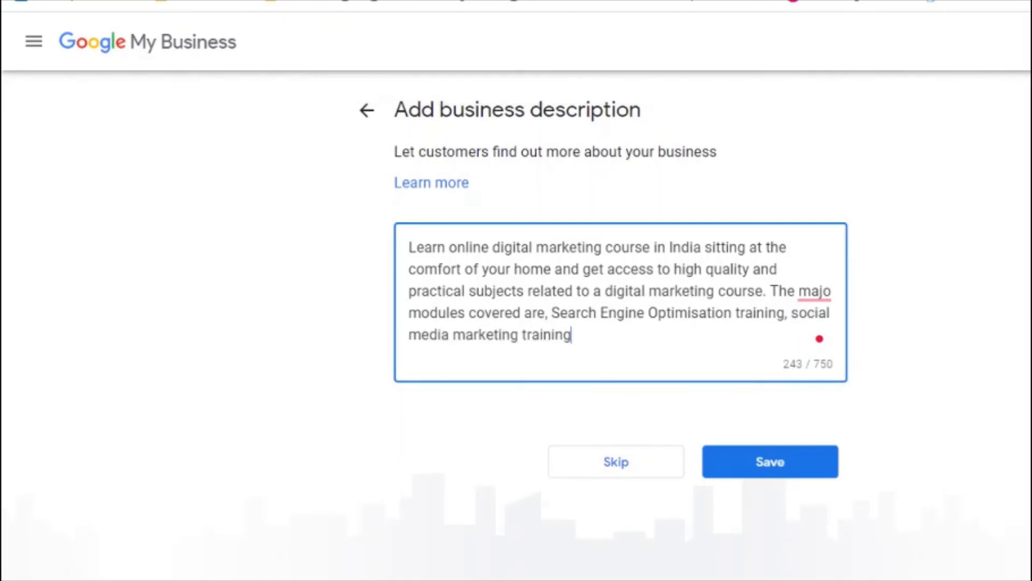
pyautogui.write(', ')
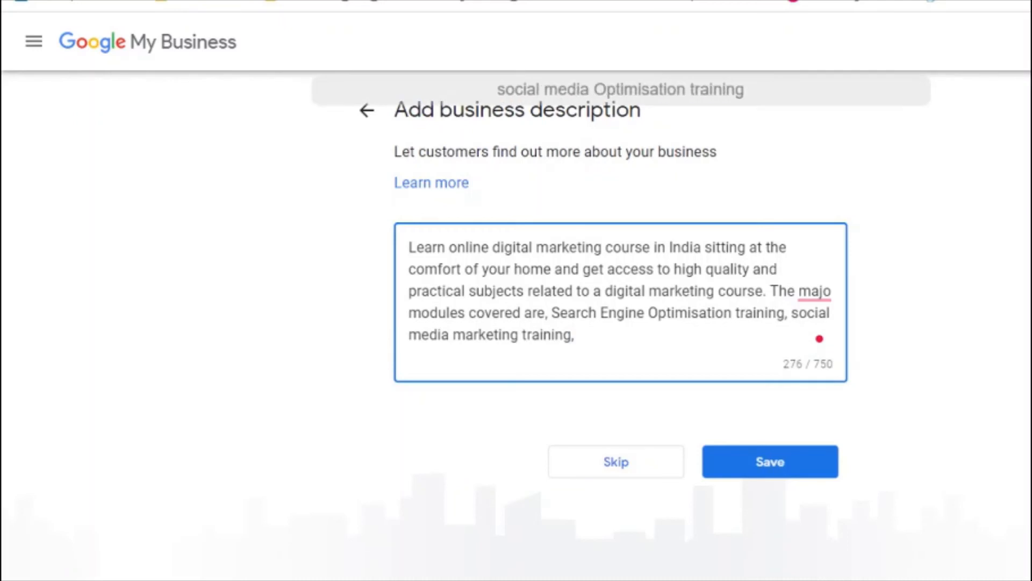
pyautogui.write(',')
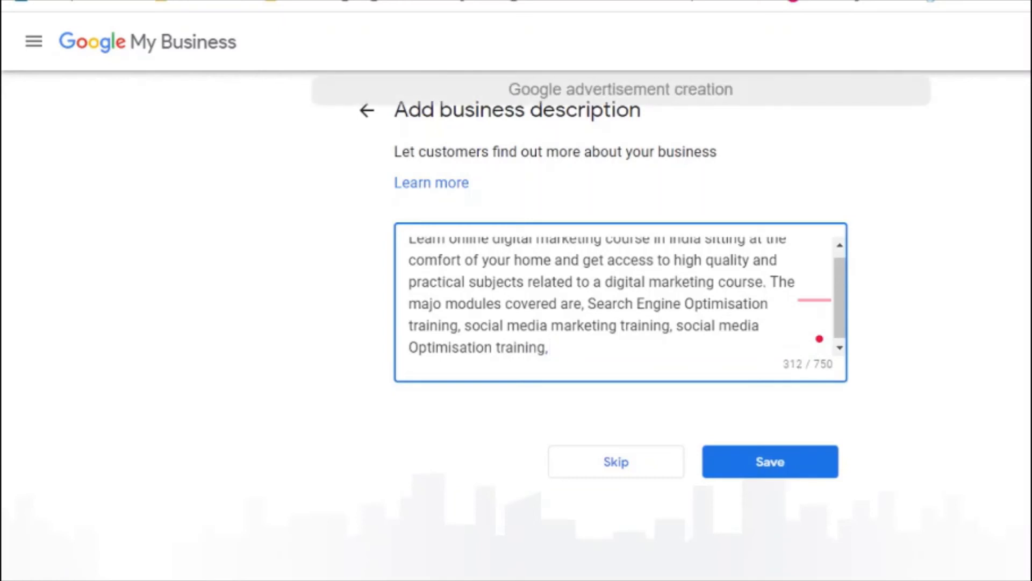
pyautogui.write(', Google advertisement creation')
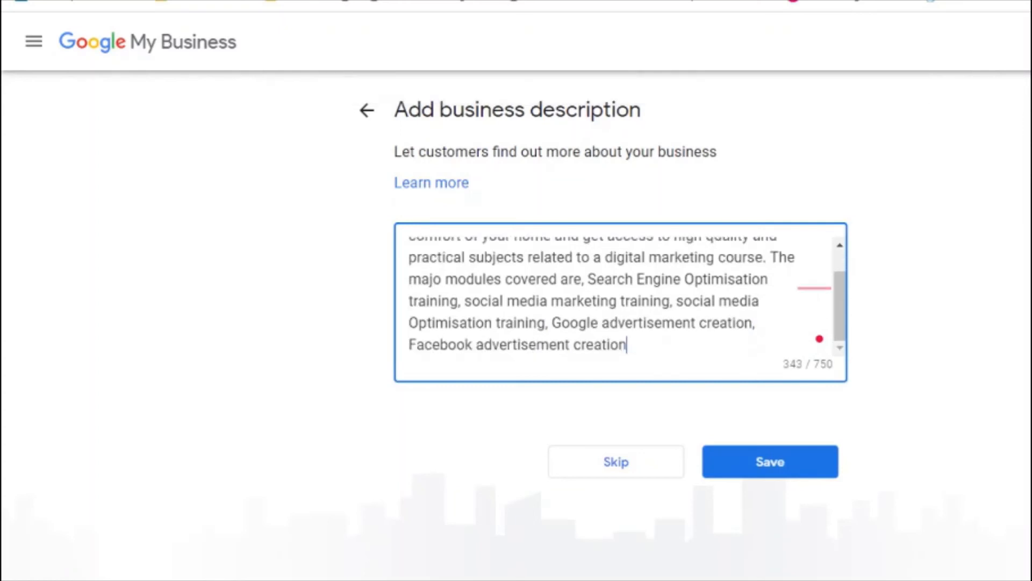
pyautogui.write(',')
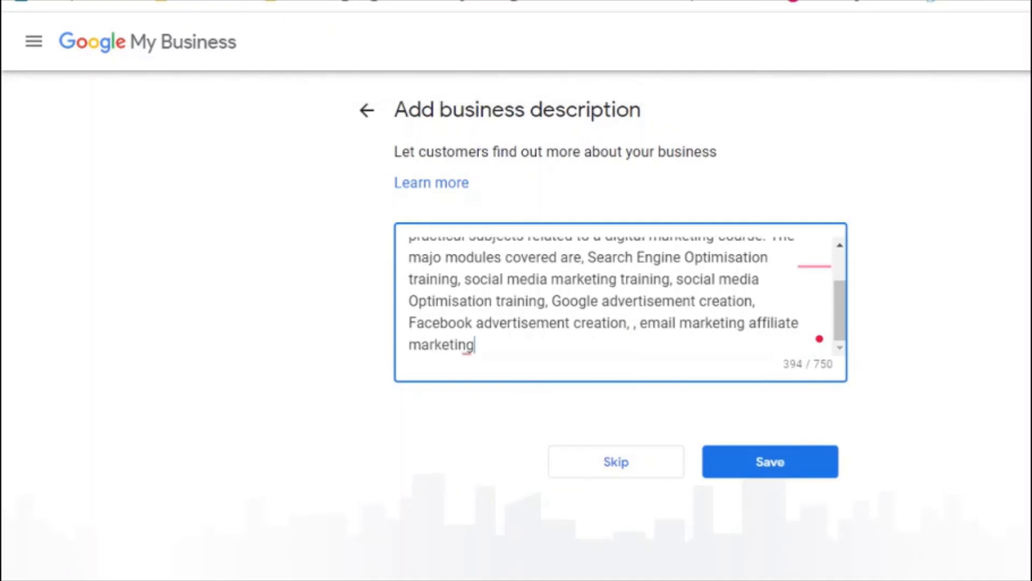
pyautogui.write(', and so on')
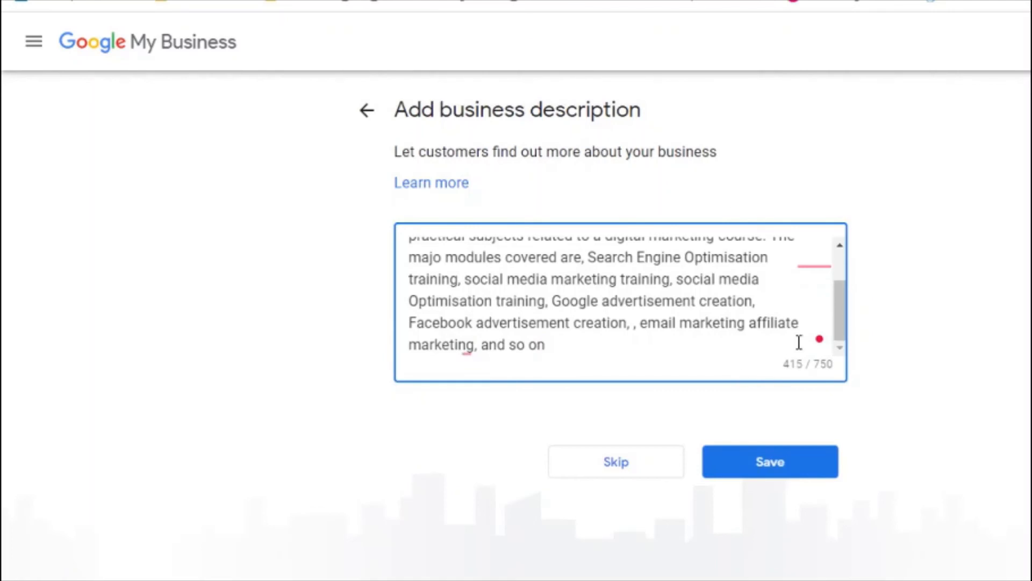
pyautogui.moveTo(848, 329); pyautogui.dragTo(840, 294)
pyautogui.moveTo(463, 346)
pyautogui.click(471, 383)
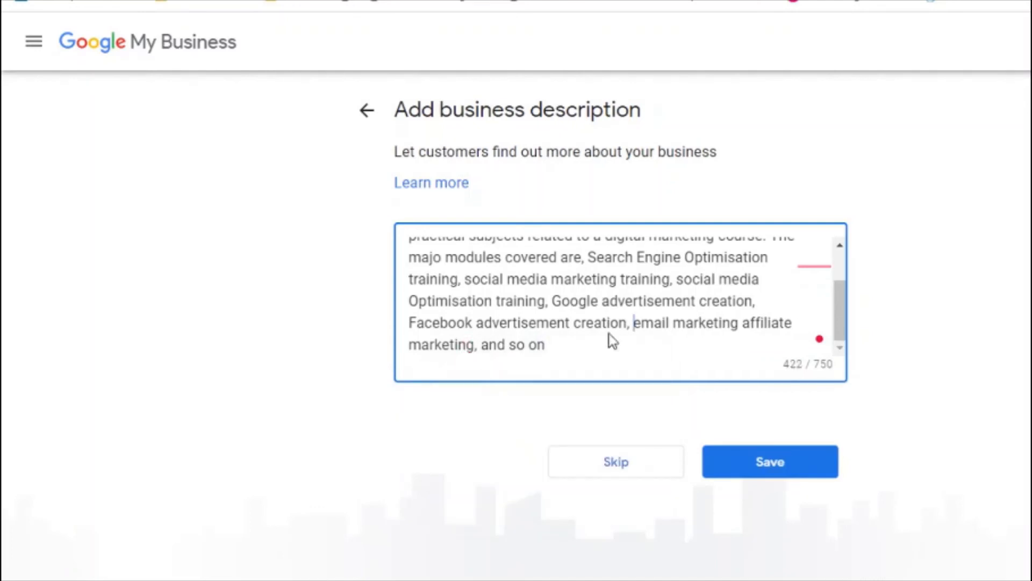
pyautogui.moveTo(805, 267)
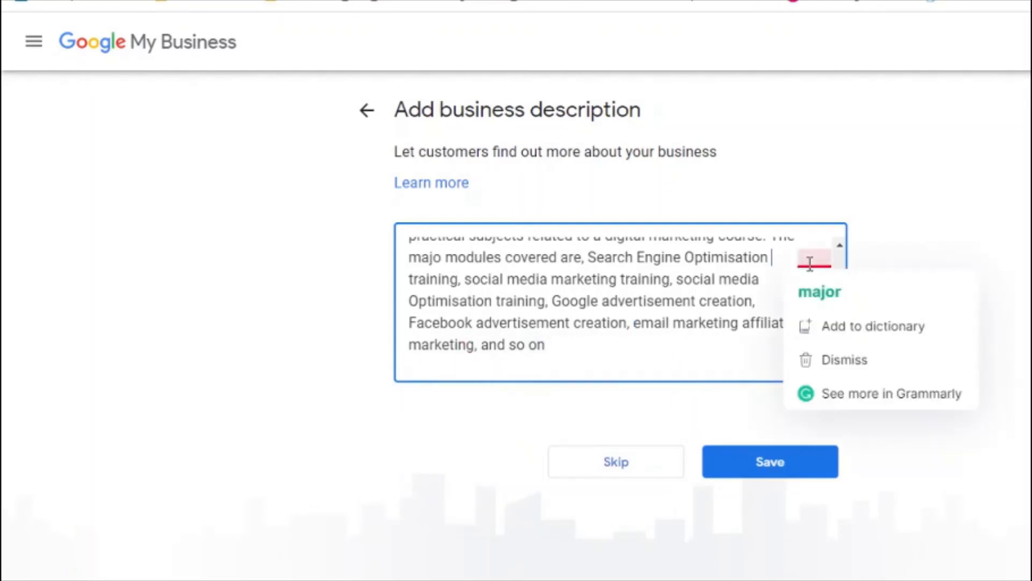
pyautogui.click(807, 291)
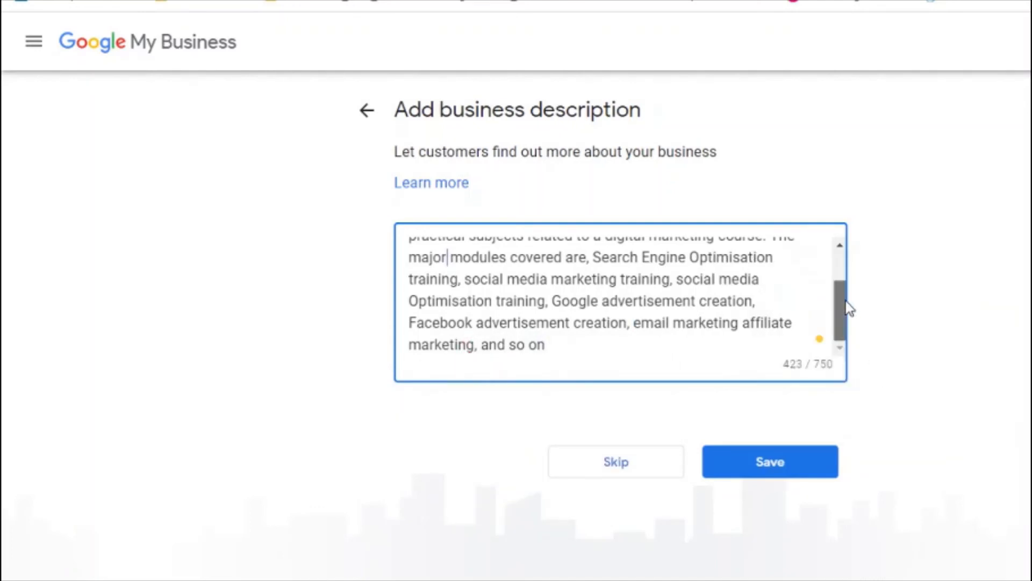
# Step: Add '(SEO Course)' after Search Engine Optimisation training and review the description
pyautogui.moveTo(842, 307)
pyautogui.mouseDown()
pyautogui.moveTo(846, 248)
pyautogui.moveTo(844, 299)
pyautogui.mouseUp()
pyautogui.click(784, 271)
pyautogui.press('Down')
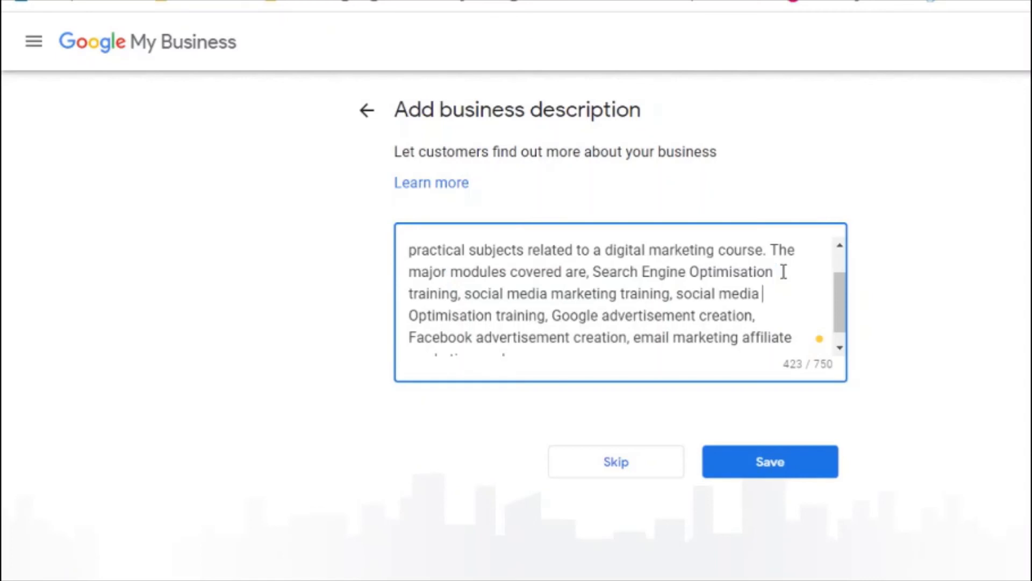
pyautogui.press('Left')
pyautogui.press('Left')
pyautogui.press('Left')
pyautogui.press('Left')
pyautogui.press('Left')
pyautogui.press('Left')
pyautogui.press('Left')
pyautogui.press('Left')
pyautogui.press('Left')
pyautogui.press('Left')
pyautogui.press('Left')
pyautogui.press('Left')
pyautogui.press('Left')
pyautogui.press('Left')
pyautogui.press('Left')
pyautogui.press('Left')
pyautogui.press('Left')
pyautogui.press('Left')
pyautogui.press('Left')
pyautogui.press('Left')
pyautogui.press('Left')
pyautogui.press('Left')
pyautogui.press('Left')
pyautogui.press('Left')
pyautogui.press('Left')
pyautogui.press('Left')
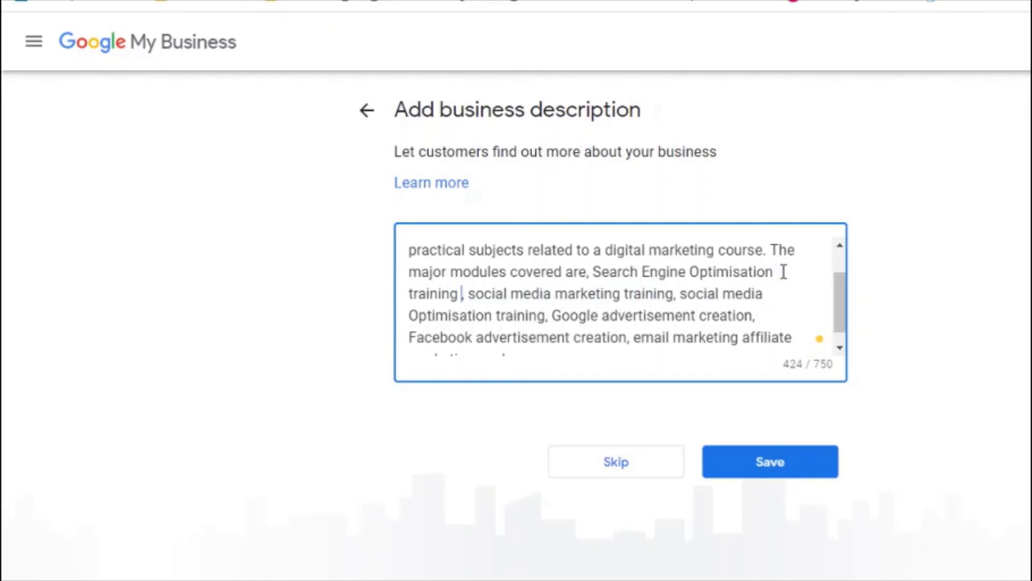
pyautogui.write('(SEO C')
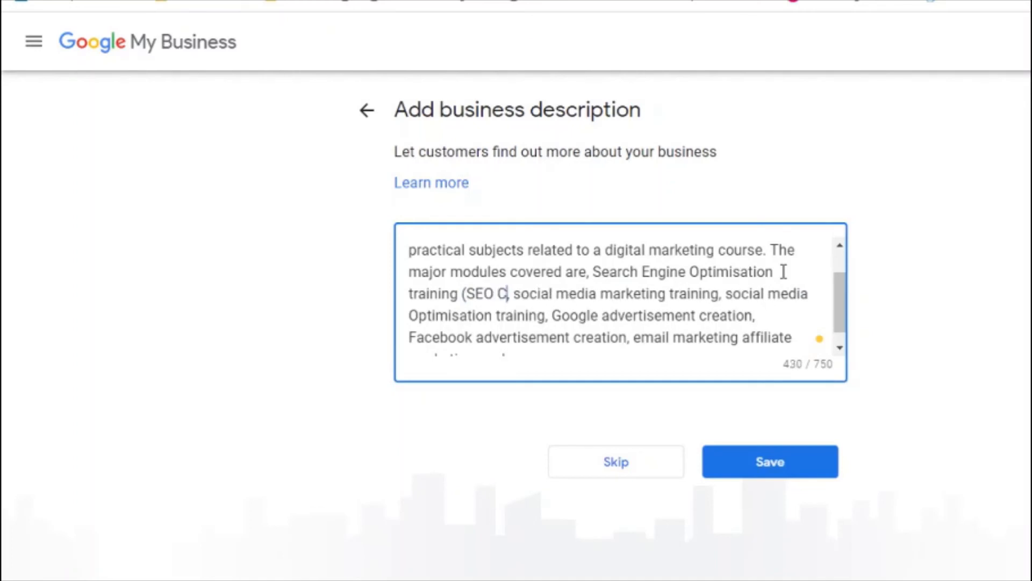
pyautogui.write('ourse)')
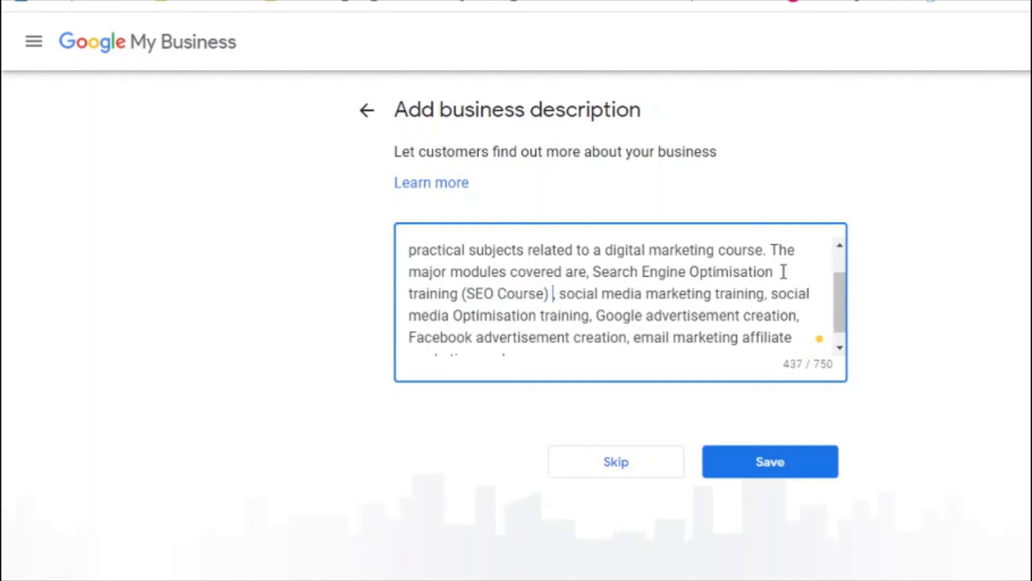
pyautogui.press('Right')
pyautogui.press('Right')
pyautogui.press('Right')
pyautogui.press('Right')
pyautogui.press('Right')
pyautogui.press('Right')
pyautogui.press('Right')
pyautogui.press('Right')
pyautogui.press('Right')
pyautogui.press('Right')
pyautogui.press('Right')
pyautogui.press('Right')
pyautogui.press('Right')
pyautogui.press('Right')
pyautogui.press('Right')
pyautogui.press('Right')
pyautogui.press('Right')
pyautogui.press('Right')
pyautogui.press('Right')
pyautogui.press('Right')
pyautogui.hotkey('ctrl', 'Right')
pyautogui.hotkey('ctrl', 'Right')
pyautogui.hotkey('ctrl', 'Right')
pyautogui.hotkey('ctrl', 'Right')
pyautogui.hotkey('ctrl', 'Right')
pyautogui.hotkey('ctrl', 'Right')
pyautogui.hotkey('ctrl', 'Right')
pyautogui.hotkey('ctrl', 'Right')
pyautogui.press('Right')
pyautogui.press('Right')
pyautogui.press('Right')
pyautogui.press('Right')
pyautogui.press('Right')
pyautogui.press('Right')
pyautogui.press('Right')
pyautogui.press('Right')
pyautogui.press('Right')
pyautogui.press('Right')
pyautogui.press('Right')
pyautogui.press('Right')
pyautogui.press('Right')
pyautogui.press('Right')
pyautogui.press('Right')
pyautogui.press('Right')
pyautogui.press('Right')
pyautogui.press('Right')
pyautogui.press('Right')
pyautogui.press('Right')
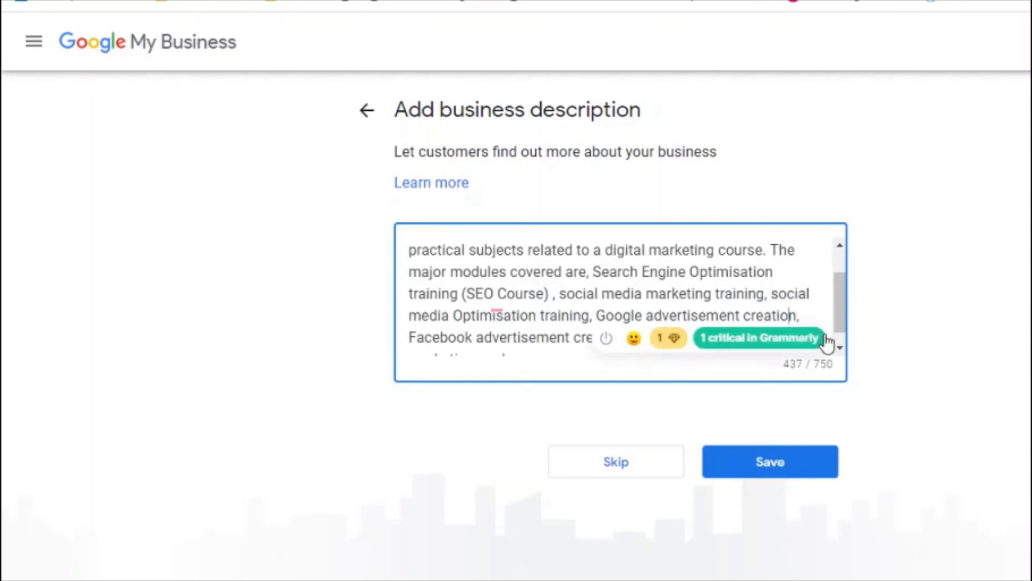
# Step: Save the business description and skip adding business photos
pyautogui.click(757, 468)
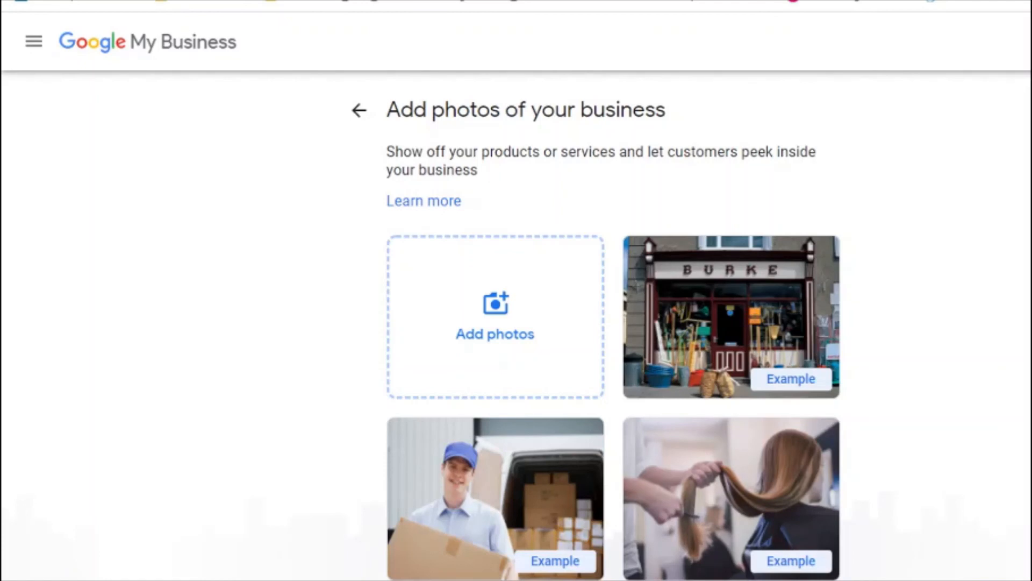
pyautogui.scroll(-3, 613, 322)
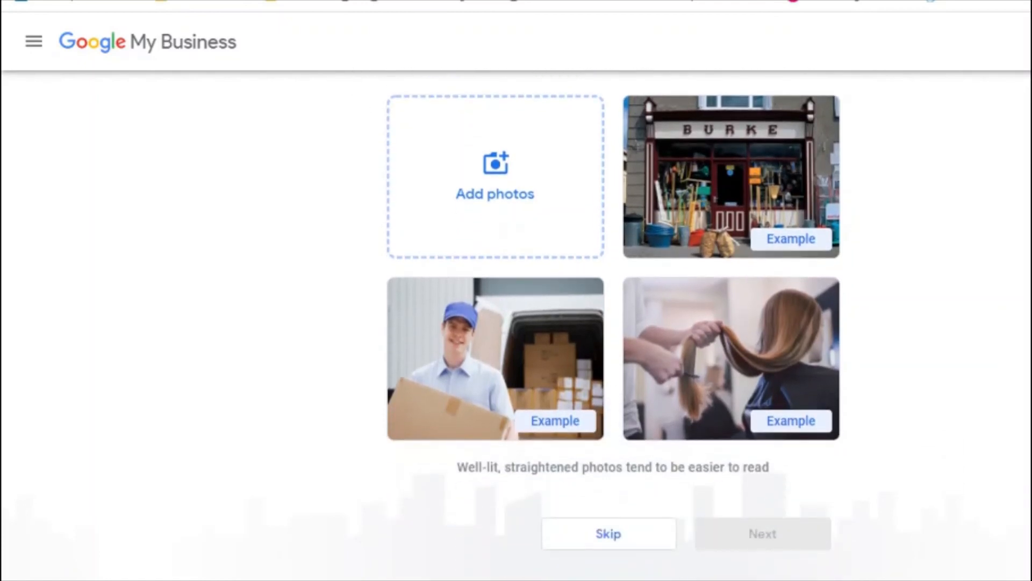
pyautogui.scroll(3, 613, 322)
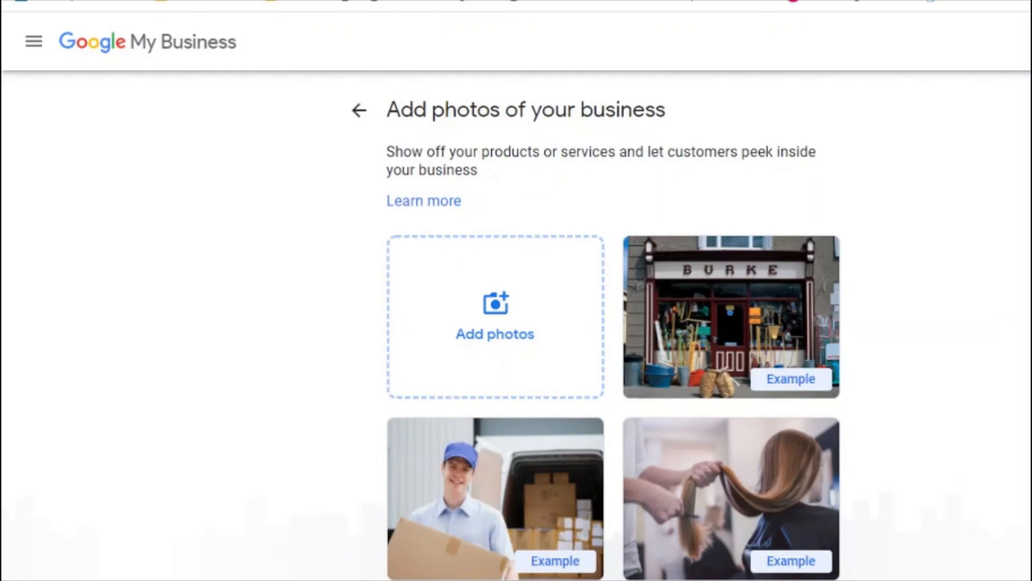
pyautogui.scroll(-3, 613, 322)
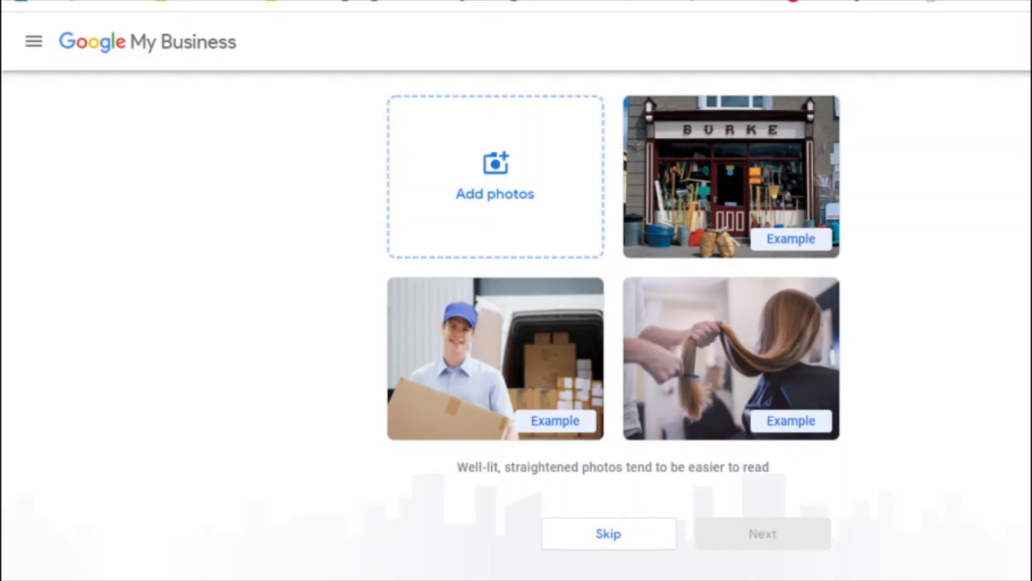
pyautogui.click(599, 535)
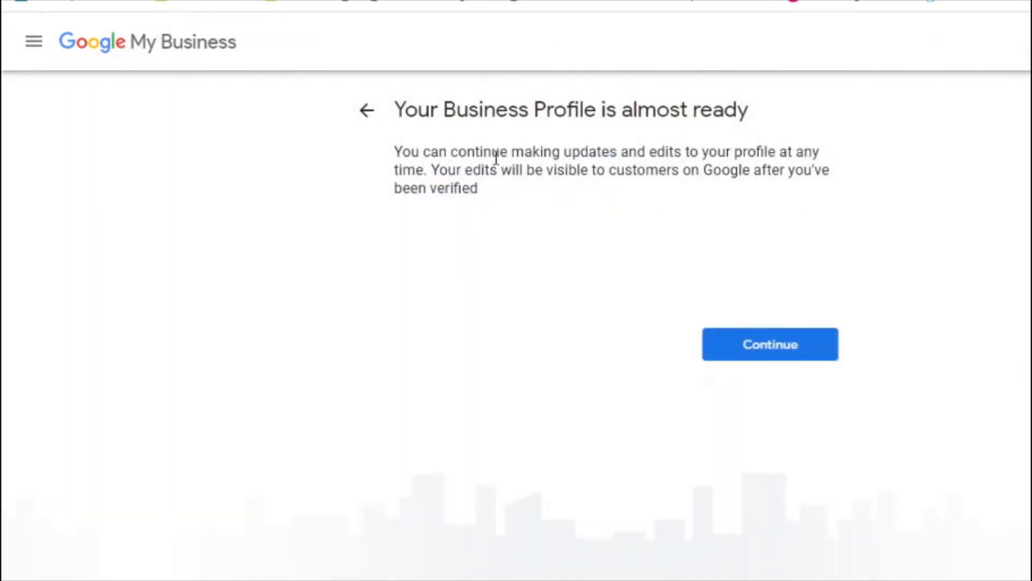
# Step: Get past the 'almost ready' notice to reach the Online Digital Marketing Course dashboard
pyautogui.tripleClick(531, 172)
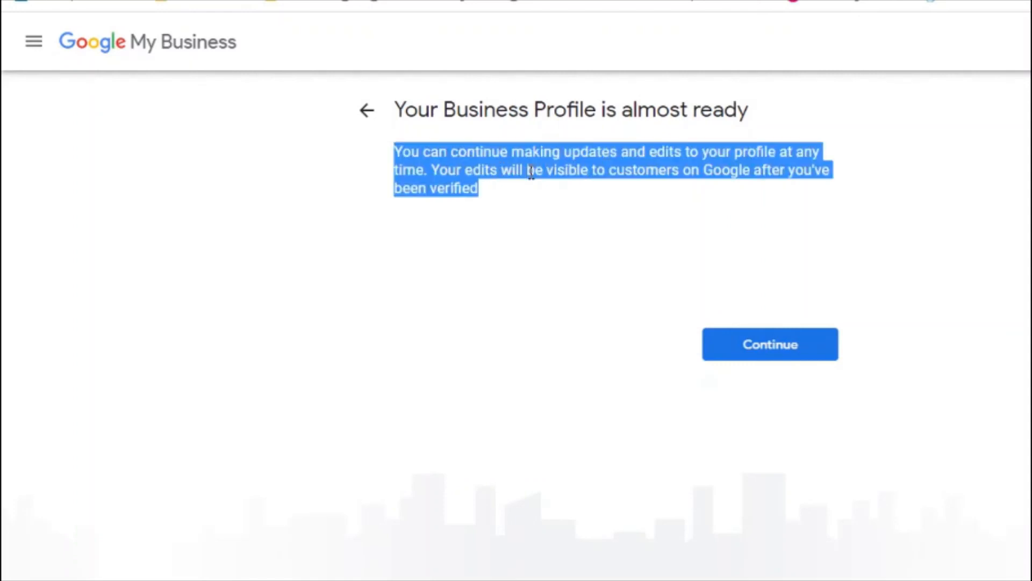
pyautogui.click(592, 275)
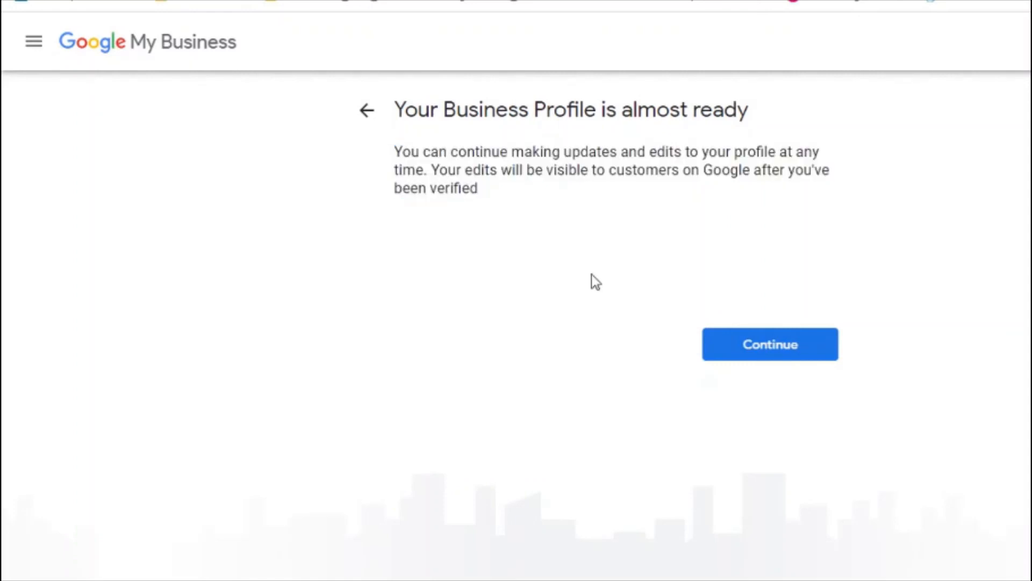
pyautogui.click(779, 351)
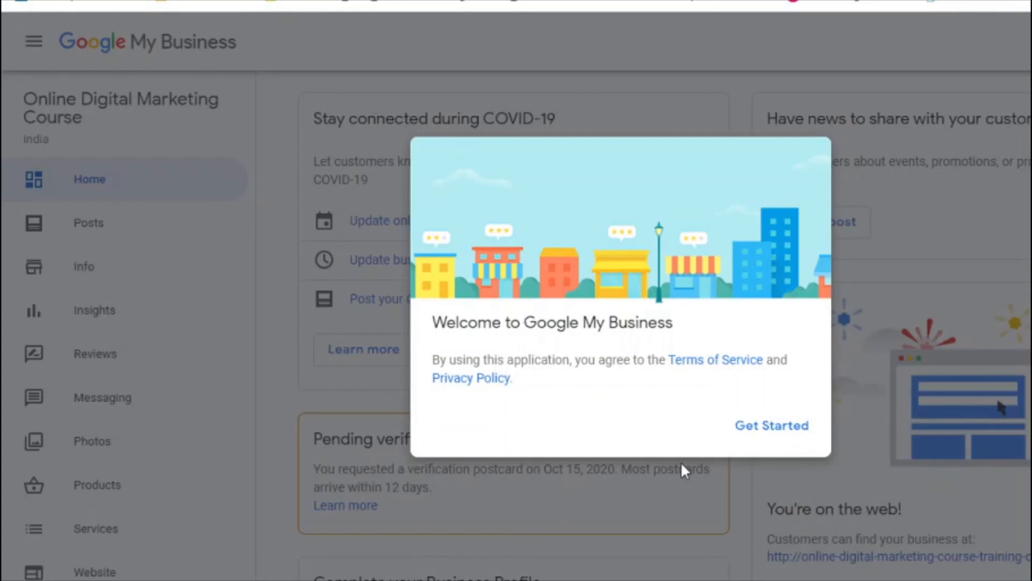
# Step: Dismiss the Google My Business welcome dialog and go to the listing's Info page
pyautogui.click(755, 428)
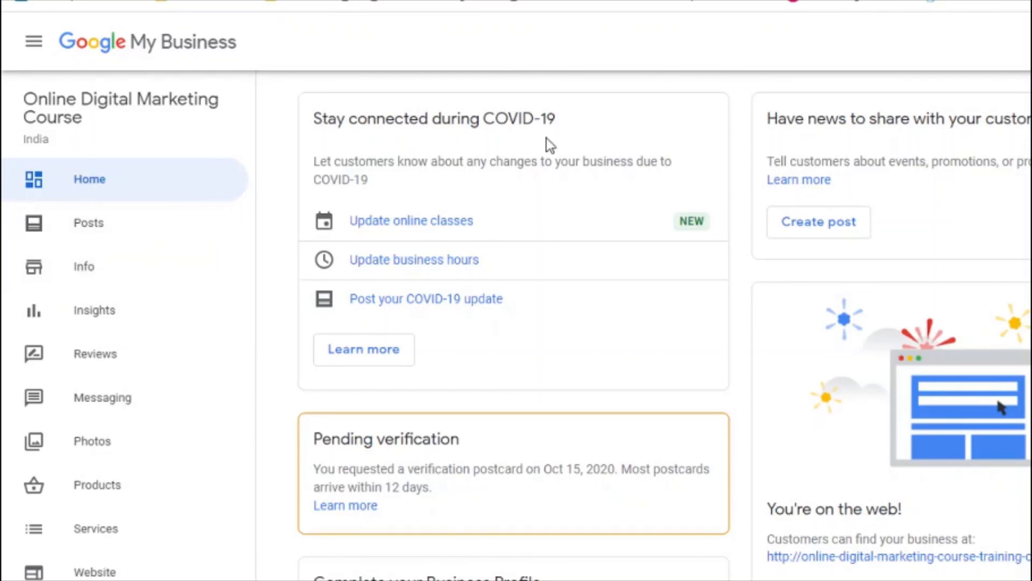
pyautogui.click(84, 267)
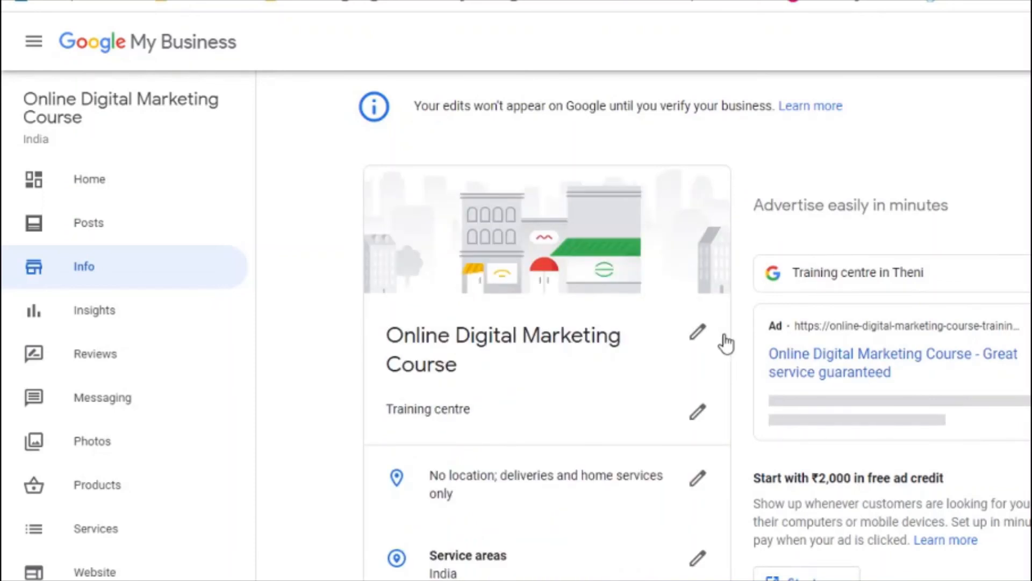
# Step: Append ' - ' and the owner's name to the business title and apply it
pyautogui.click(695, 334)
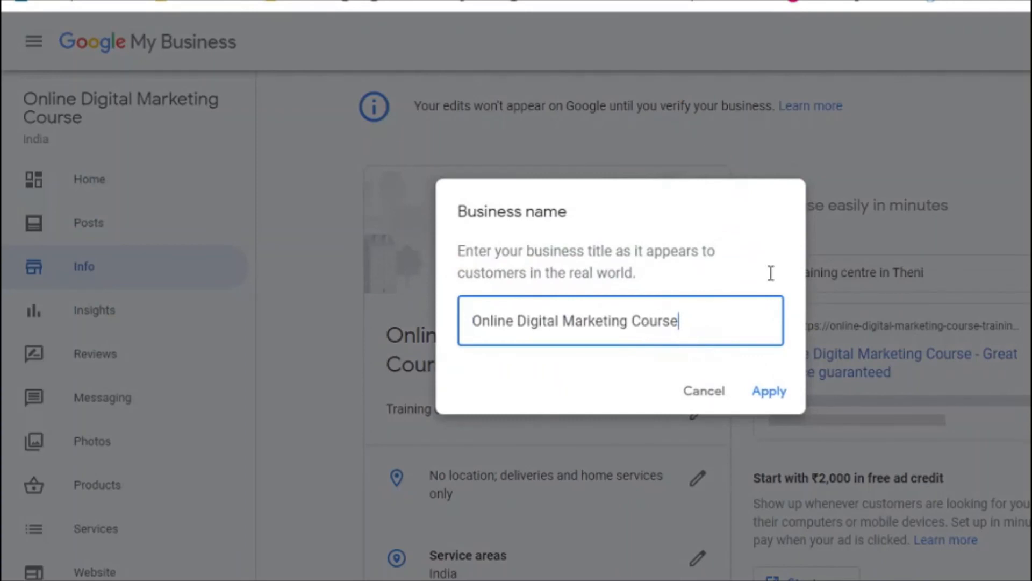
pyautogui.write('- Amudha Kumar')
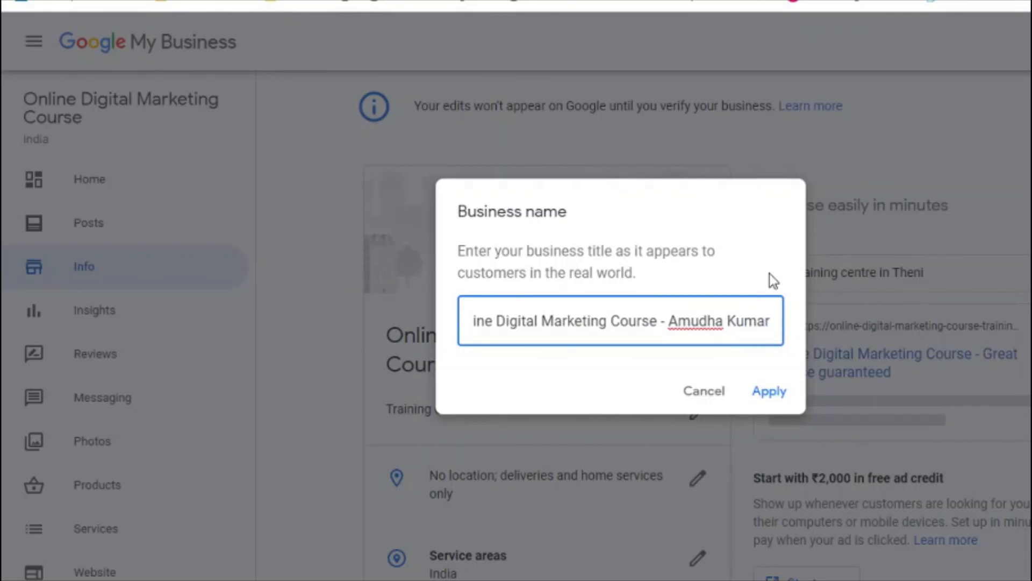
pyautogui.click(770, 392)
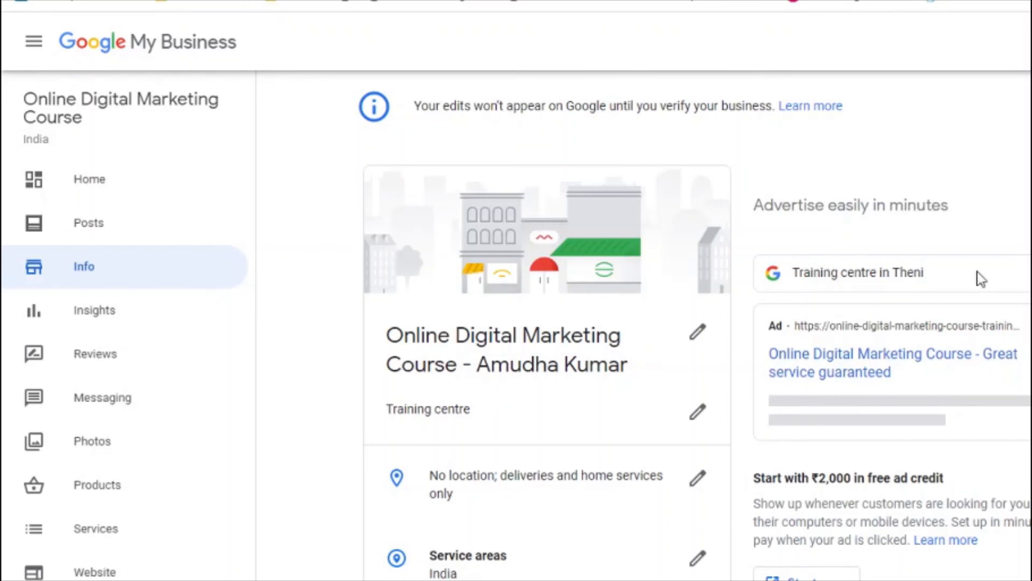
# Step: Scroll through the updated Info page, then move to the search results tab
pyautogui.scroll(-14, 547, 350)
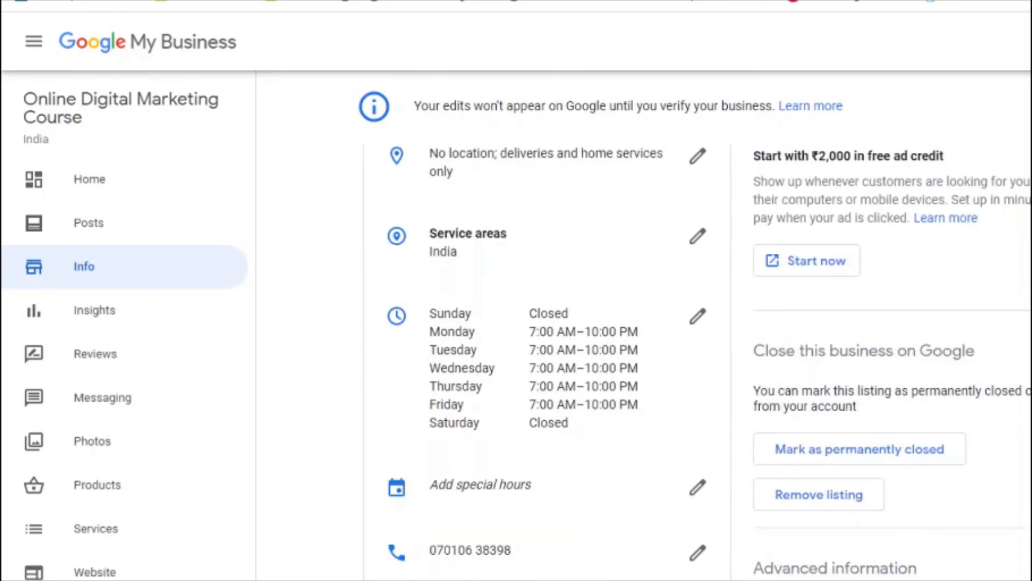
pyautogui.scroll(-9, 547, 361)
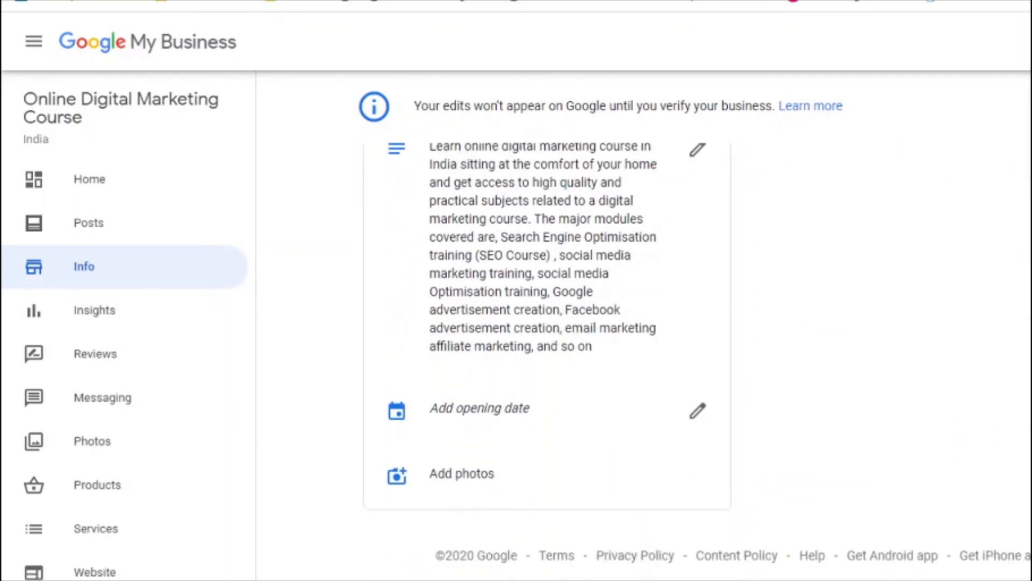
pyautogui.scroll(20, 547, 349)
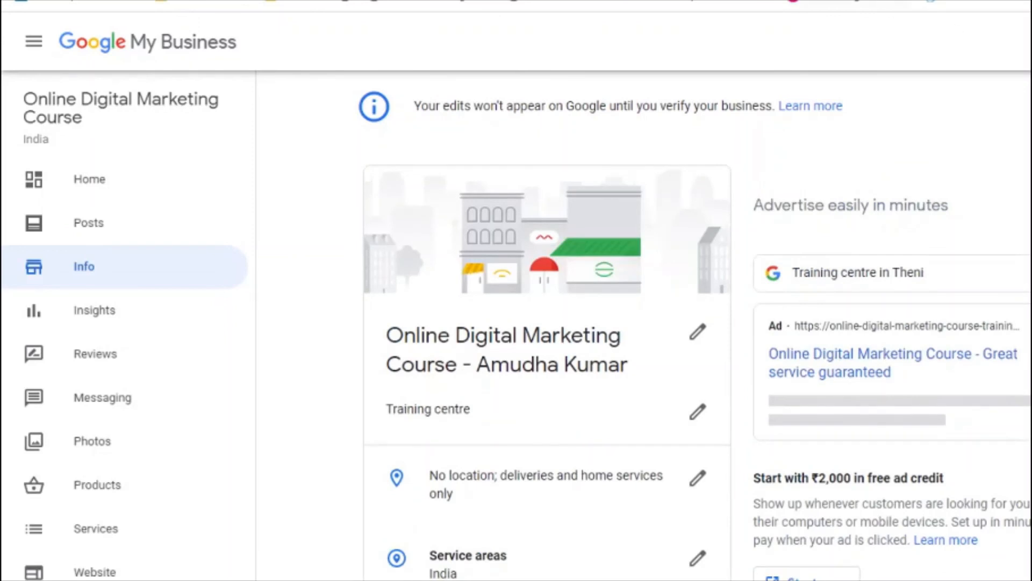
pyautogui.hotkey('ctrl', 'Tab')
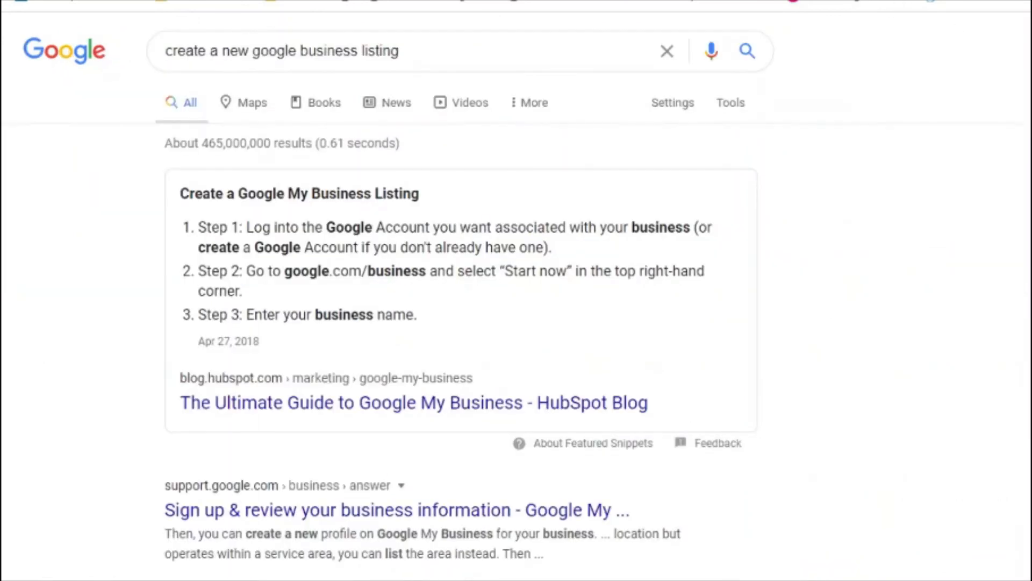
# Step: Go back from the Google search results to the Google My Business Info page
pyautogui.hotkey('ctrl', 'shift', 'Tab')
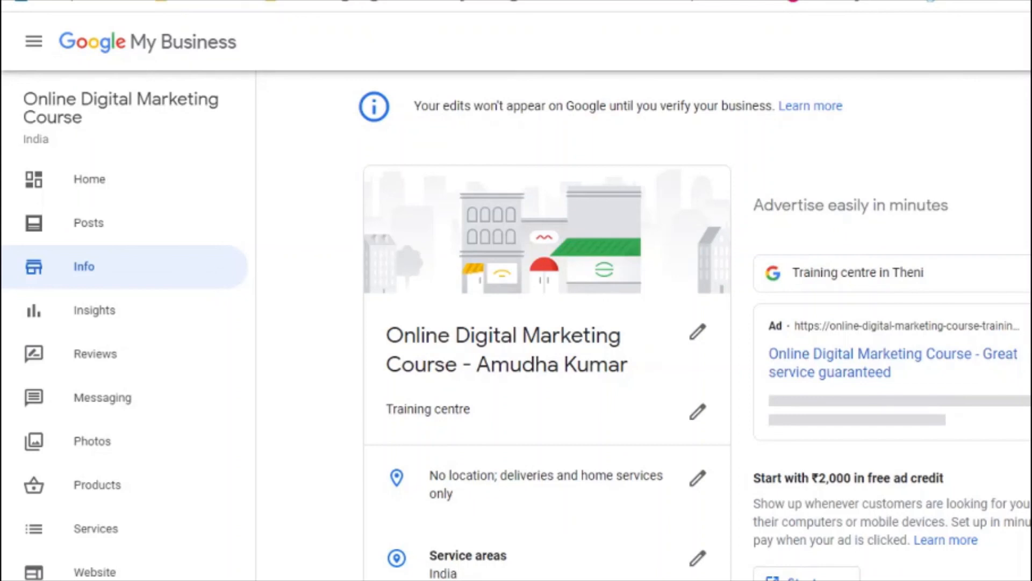
# Step: Scroll down the Info page past the opening hours and description, then back up
pyautogui.scroll(-12, 699, 361)
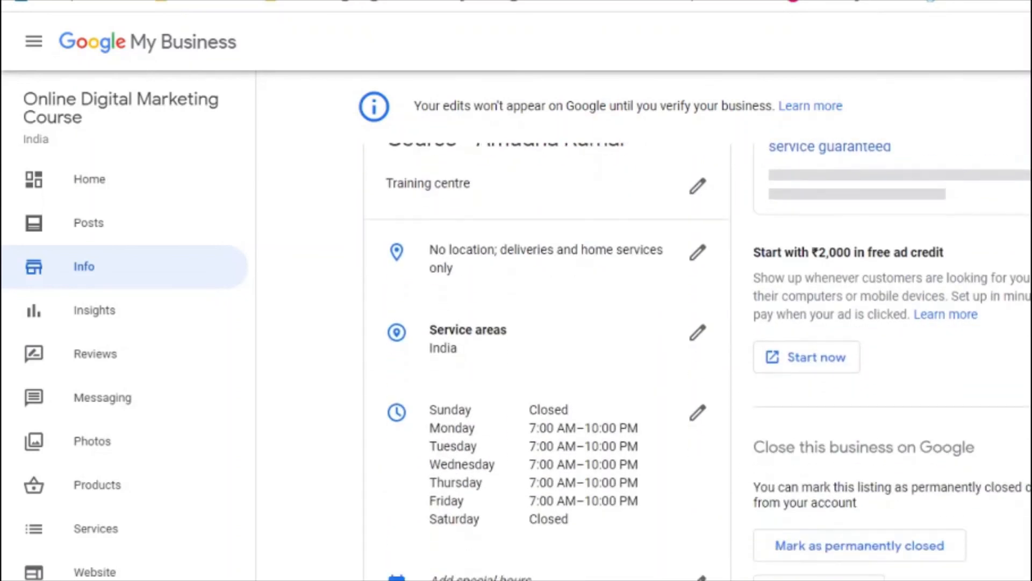
pyautogui.scroll(-5, 547, 344)
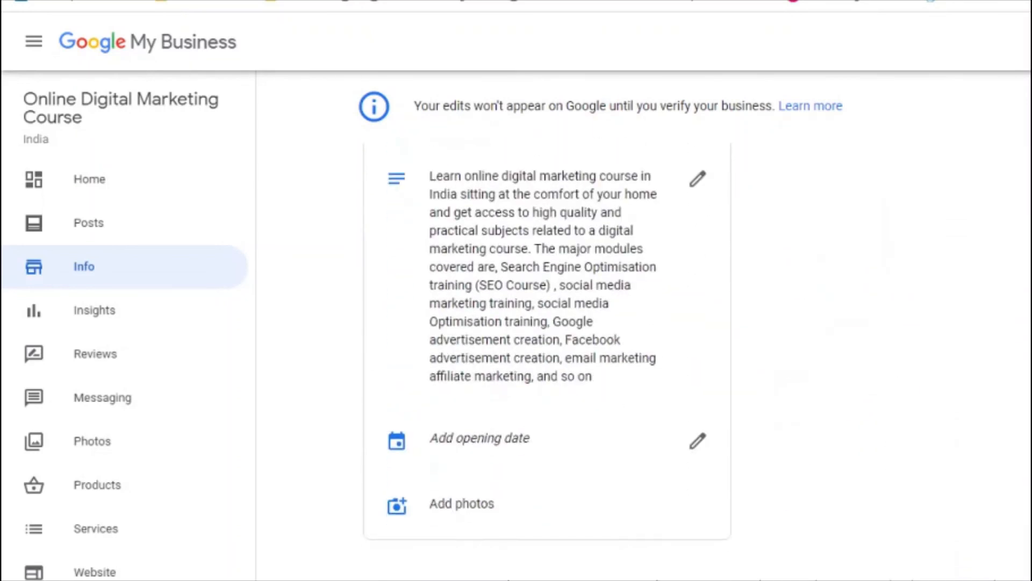
pyautogui.scroll(15, 698, 352)
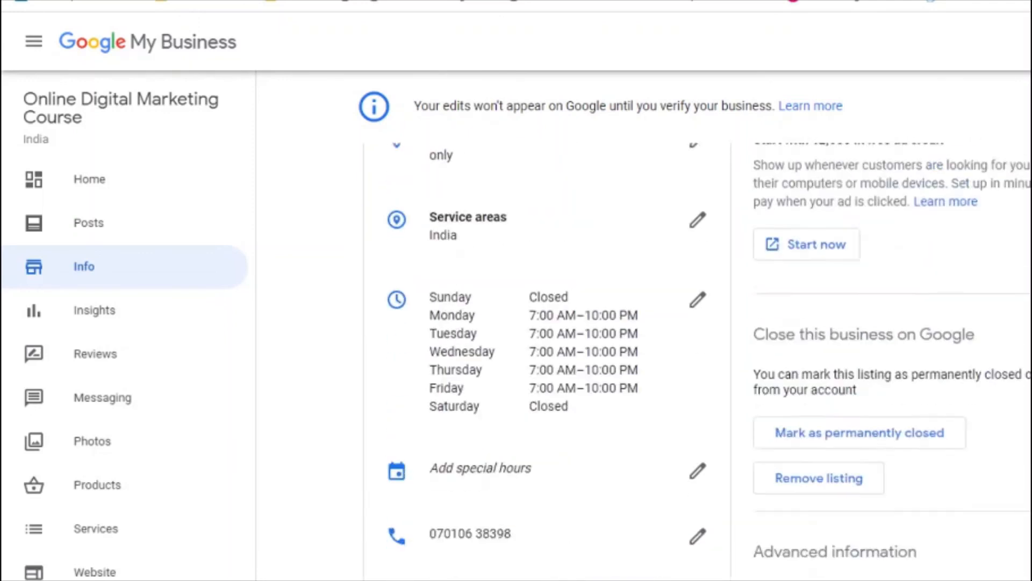
pyautogui.scroll(1, 547, 344)
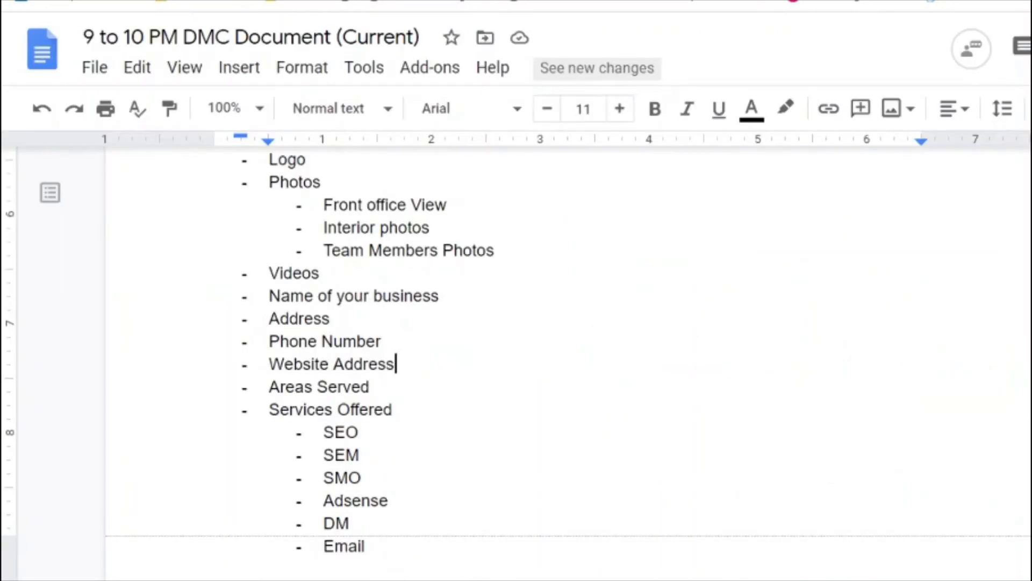
# Step: Below the Videos bullet, type a new line 'Adding a Missin Place in Google My Business'
pyautogui.press('Down')
pyautogui.press('Down')
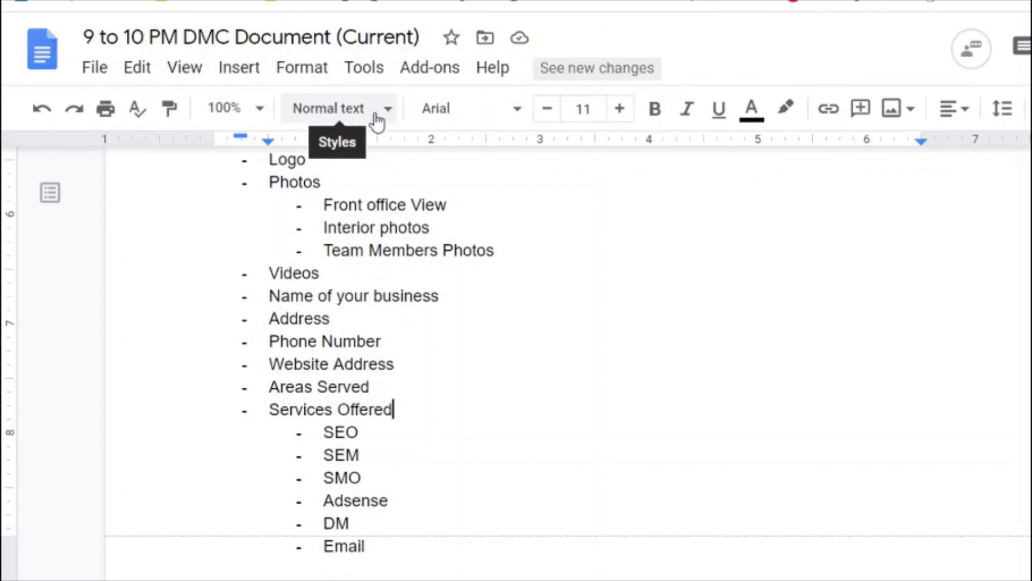
pyautogui.press('Down')
pyautogui.press('Down')
pyautogui.press('Down')
pyautogui.press('Down')
pyautogui.press('Down')
pyautogui.press('Down')
pyautogui.press('Down')
pyautogui.press('Down')
pyautogui.press('Down')
pyautogui.press('Down')
pyautogui.press('Down')
pyautogui.press('Down')
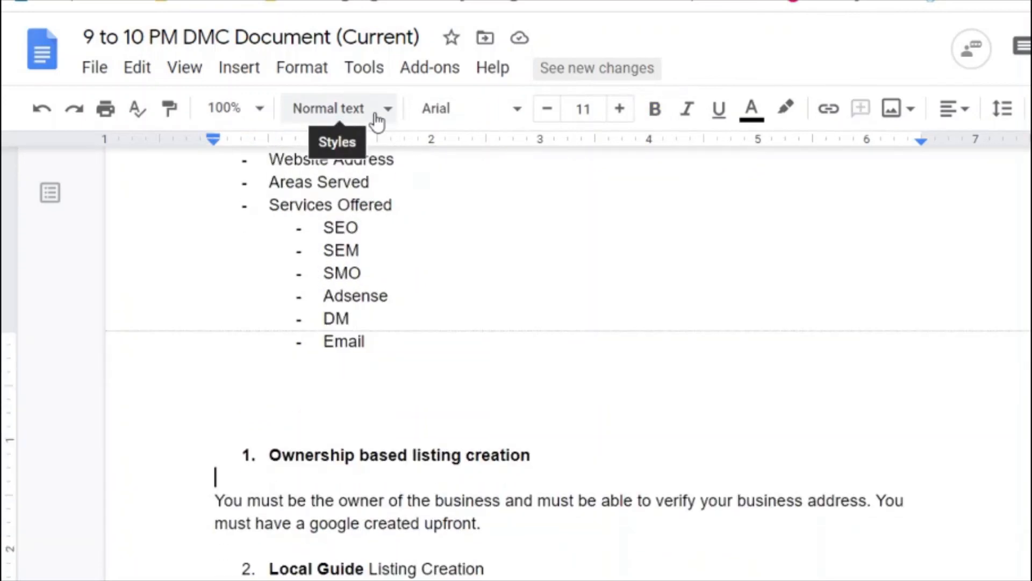
pyautogui.press('Down')
pyautogui.press('Down')
pyautogui.press('Down')
pyautogui.press('Down')
pyautogui.press('Down')
pyautogui.press('Down')
pyautogui.press('Down')
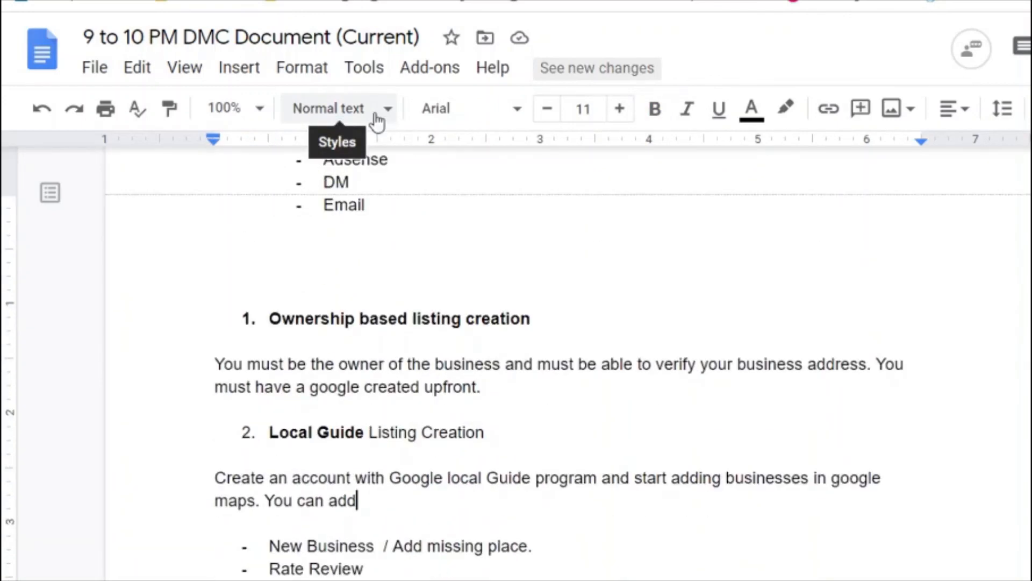
pyautogui.press('Down')
pyautogui.press('Down')
pyautogui.press('Down')
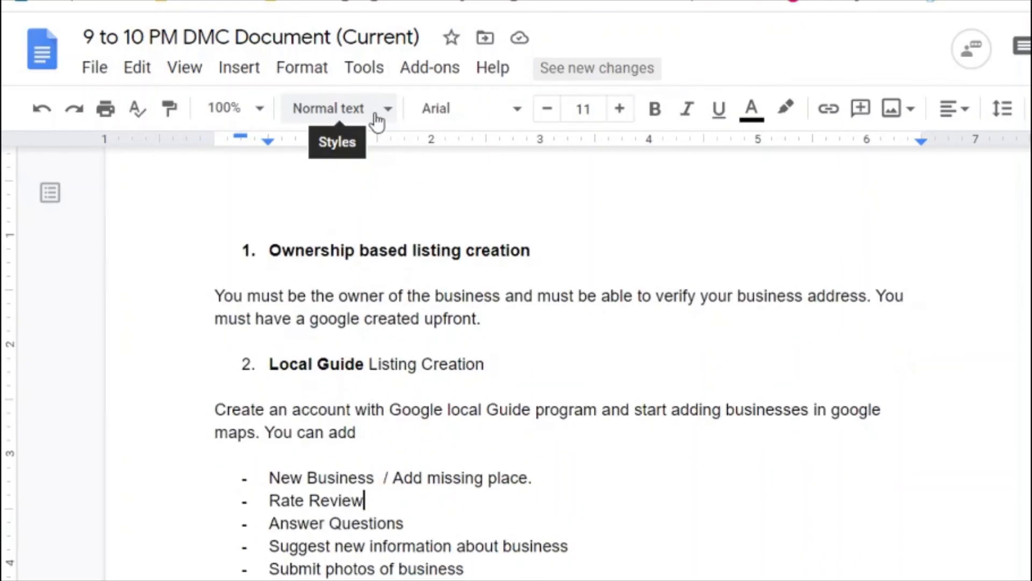
pyautogui.press('Down')
pyautogui.press('Down')
pyautogui.press('Down')
pyautogui.press('Down')
pyautogui.press('Down')
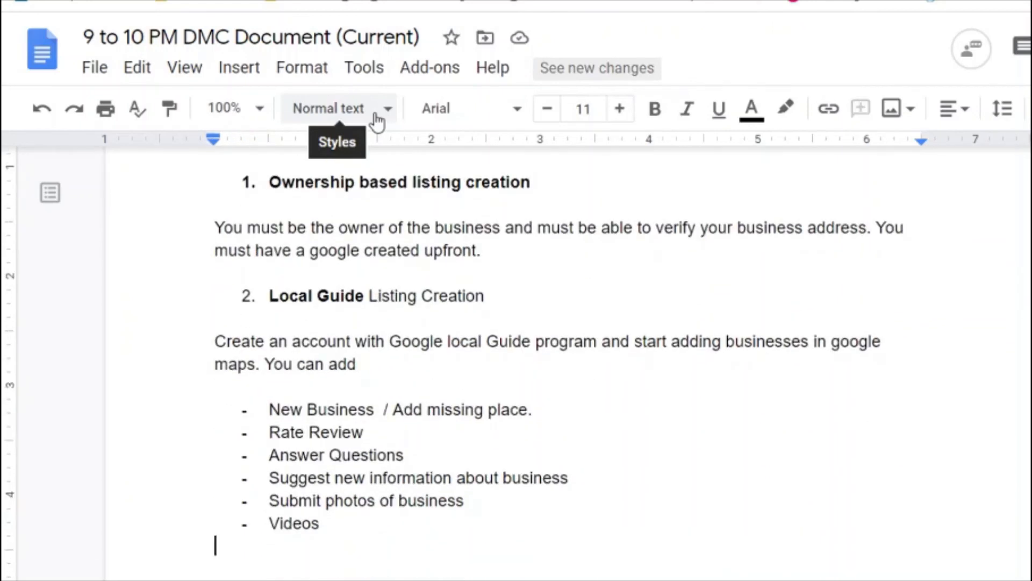
pyautogui.press('Return')
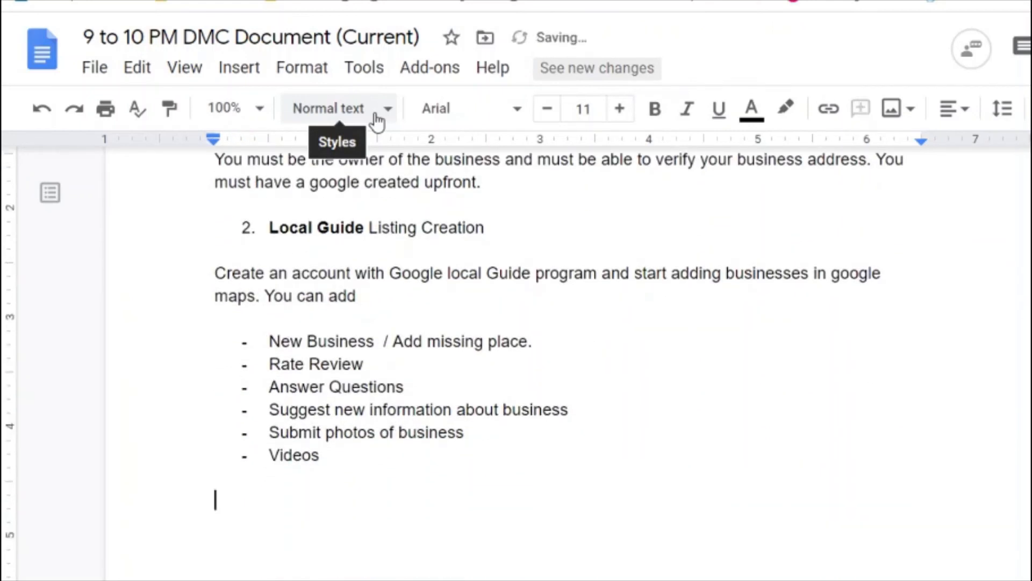
pyautogui.write('Adding a Missin ')
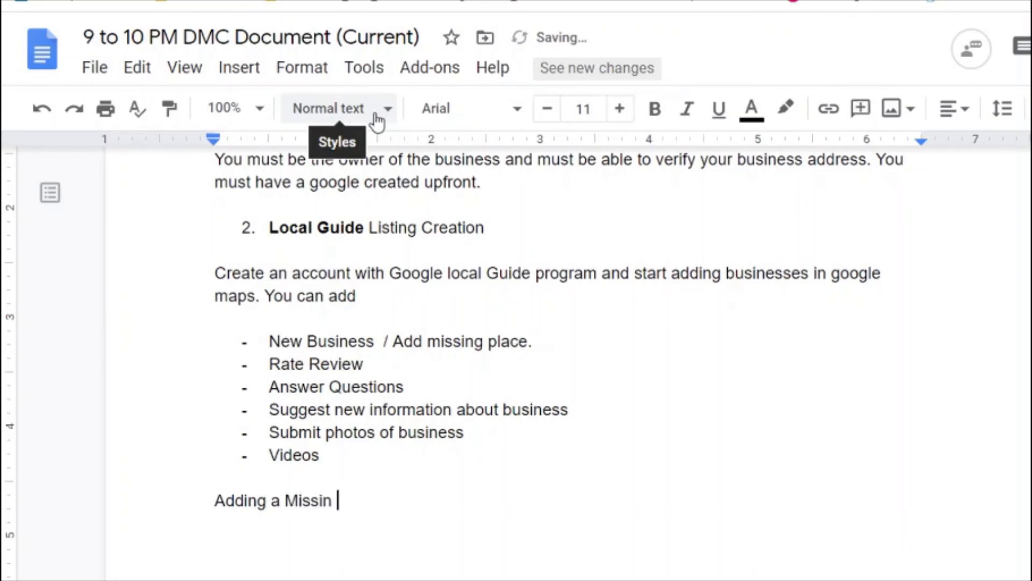
pyautogui.write('Plance in')
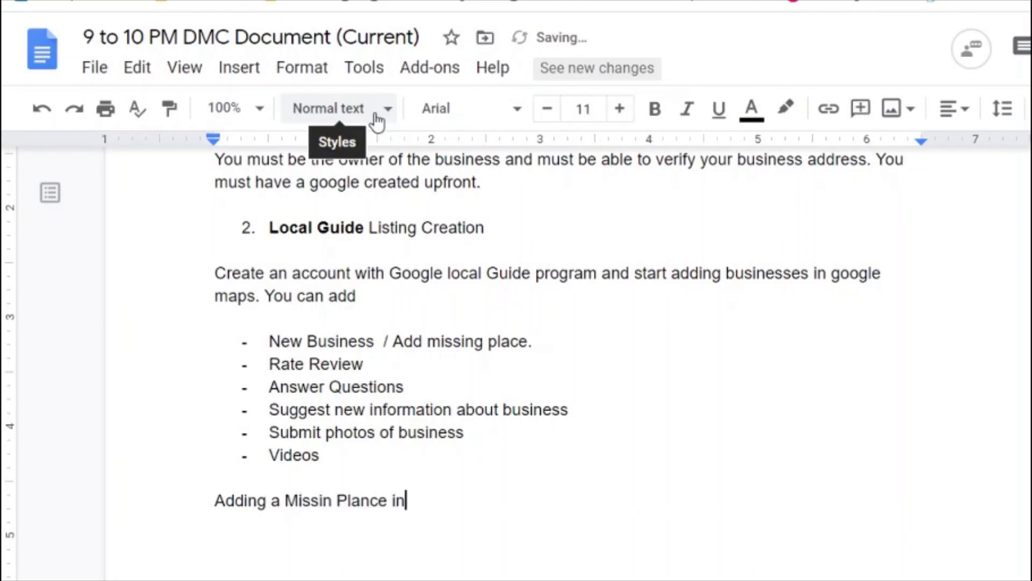
pyautogui.press('BackSpace')
pyautogui.press('BackSpace')
pyautogui.press('BackSpace')
pyautogui.press('BackSpace')
pyautogui.press('BackSpace')
pyautogui.press('BackSpace')
pyautogui.write('ce in Goog')
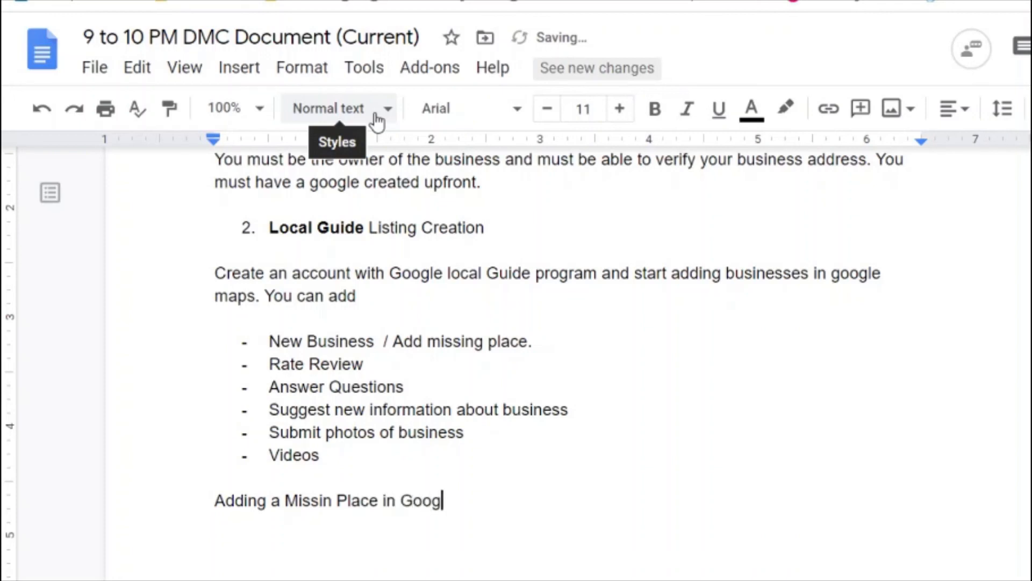
pyautogui.write('le My Business')
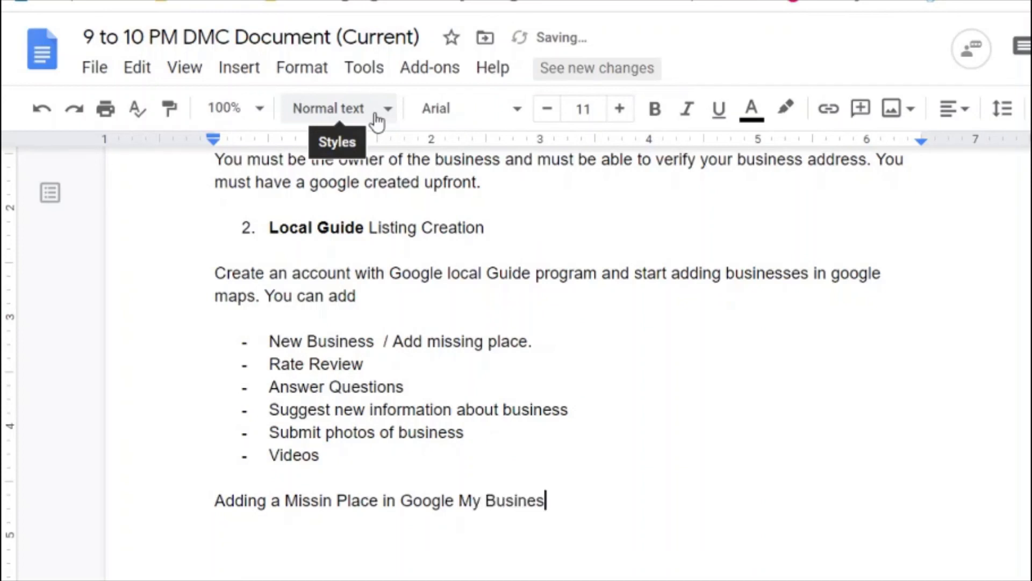
# Step: Bold the new heading line and correct 'Missin' to 'Missing'
pyautogui.hotkey('shift', 'Home')
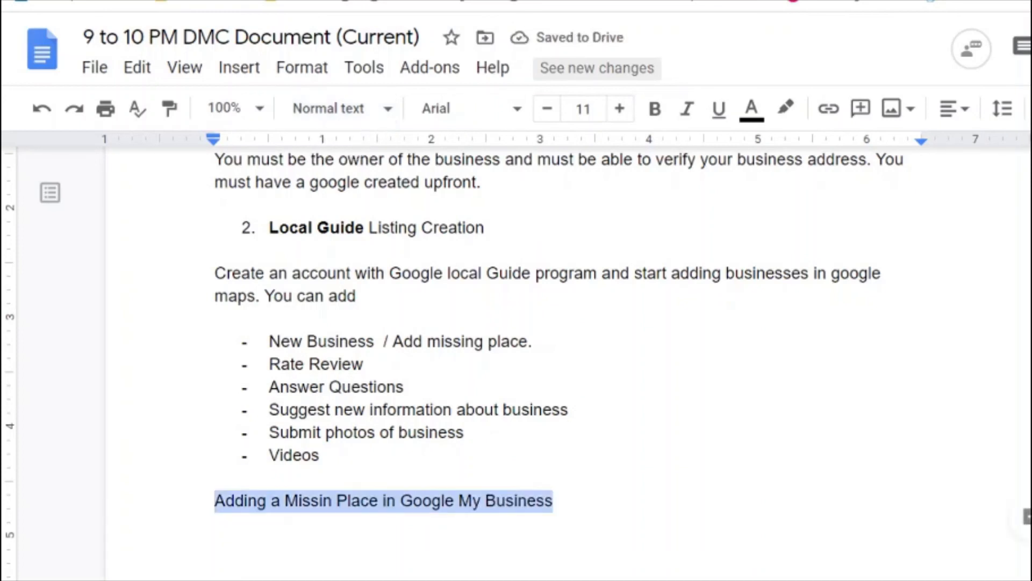
pyautogui.hotkey('ctrl', 'b')
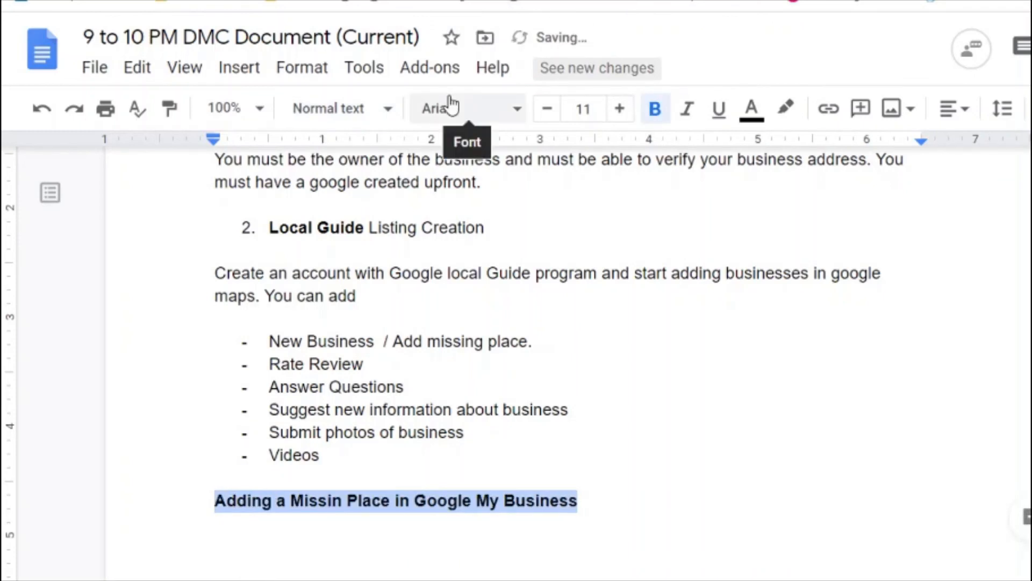
pyautogui.click(345, 503)
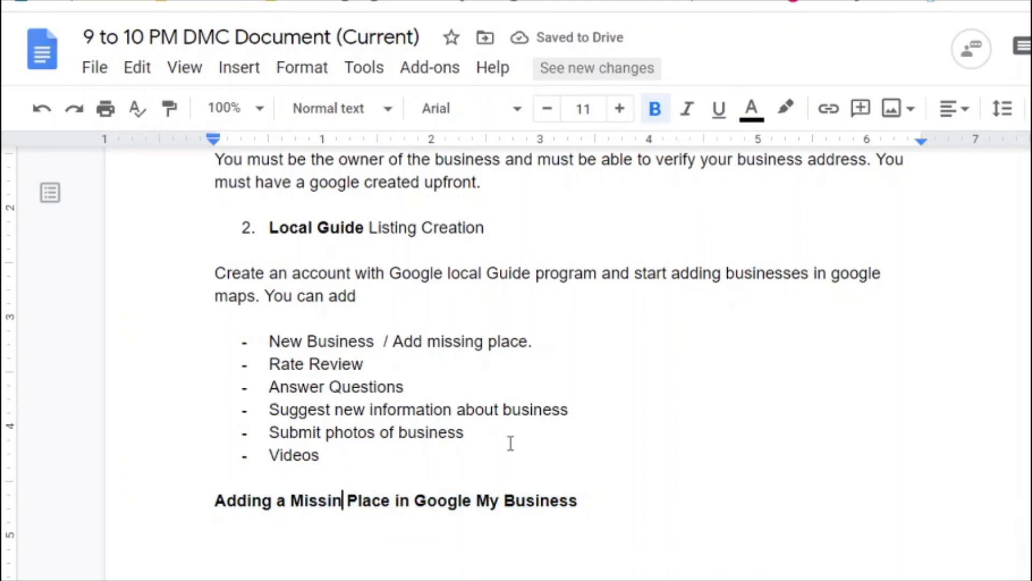
pyautogui.write('g')
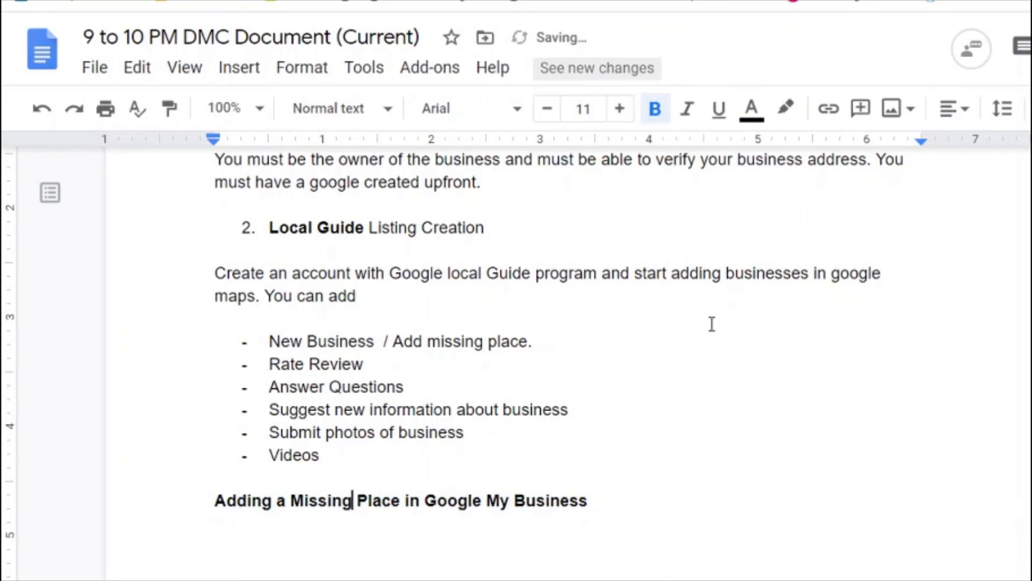